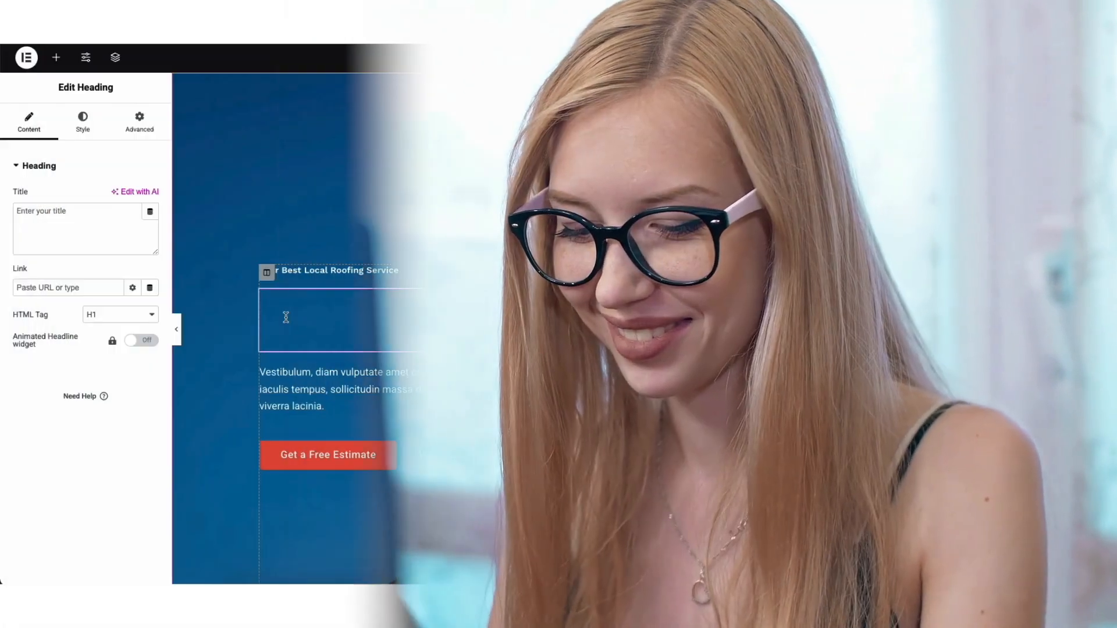
text(My Demo Service)
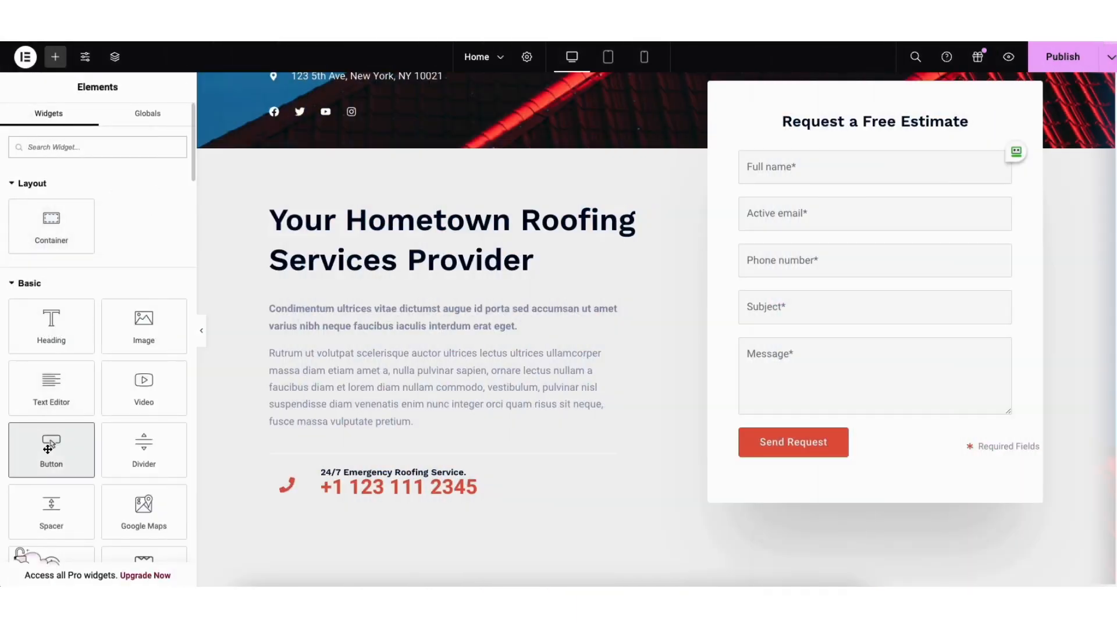
drag(50, 445, 329, 428)
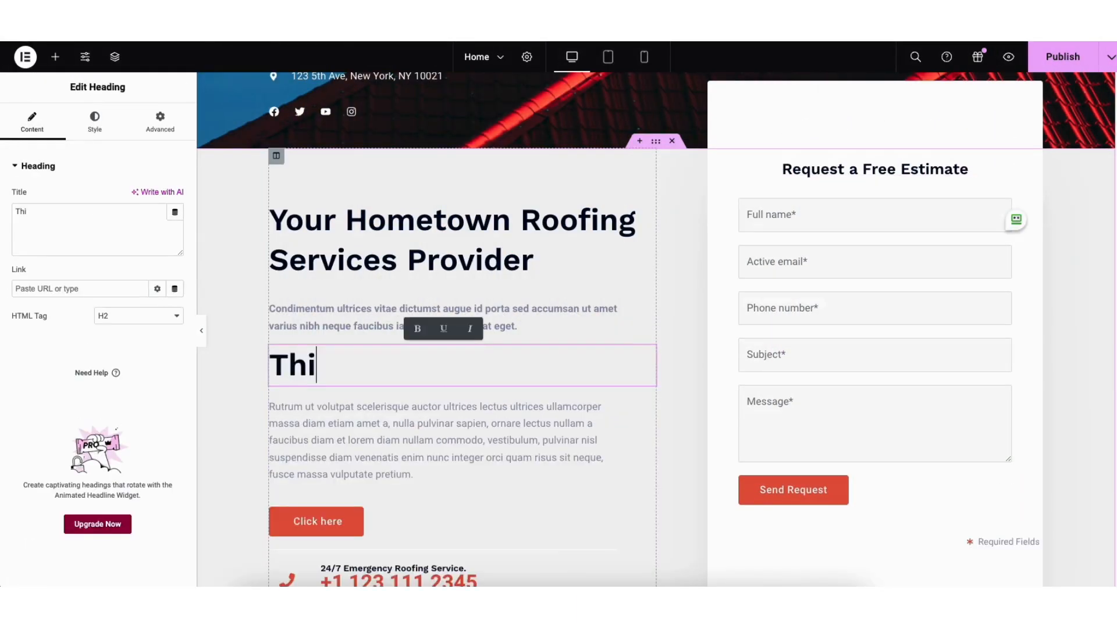
text(s is M)
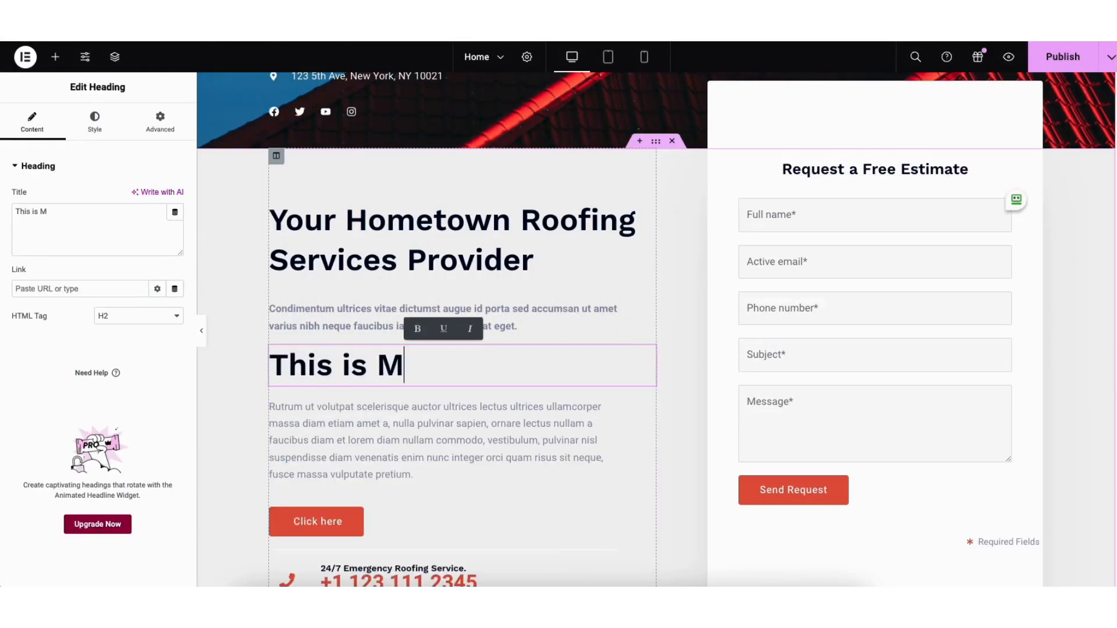
text(y)
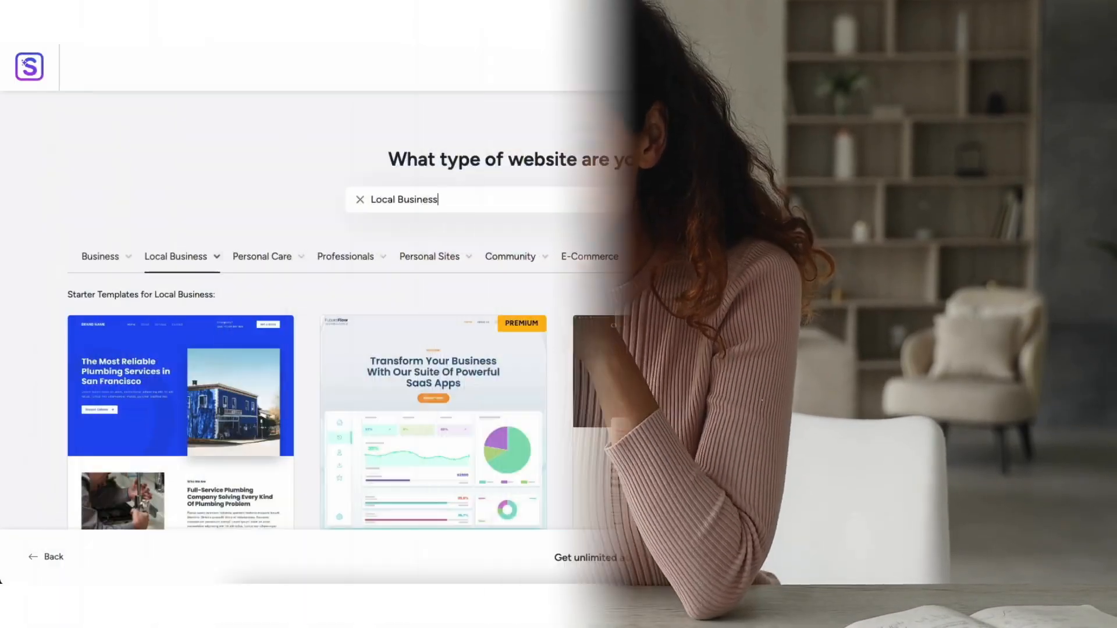
scroll(559, 308, down, 15)
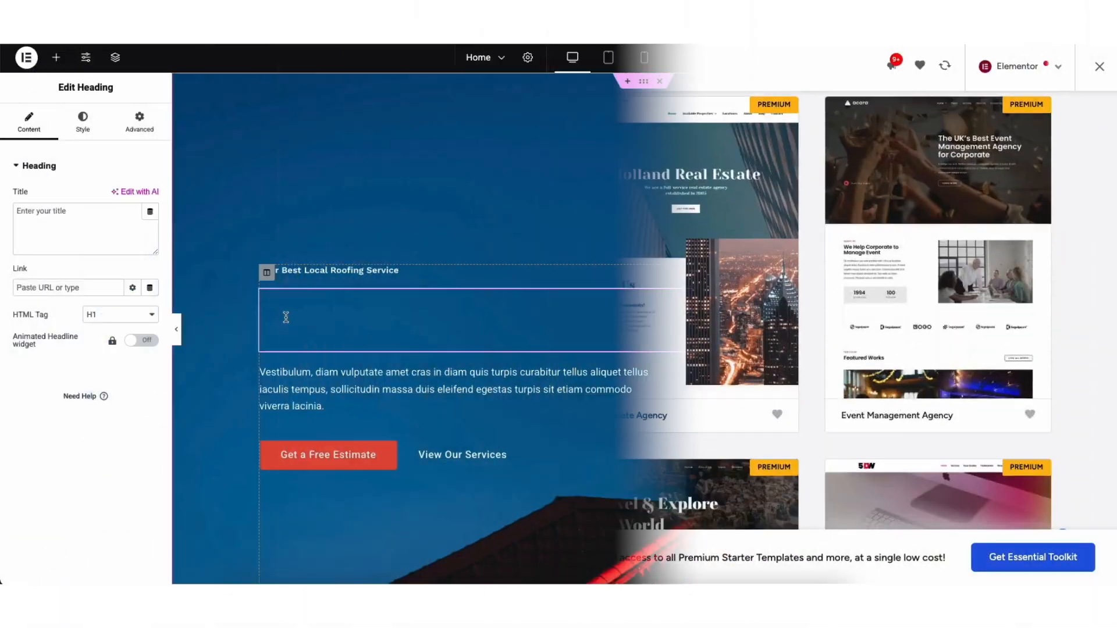
text(My Demo S)
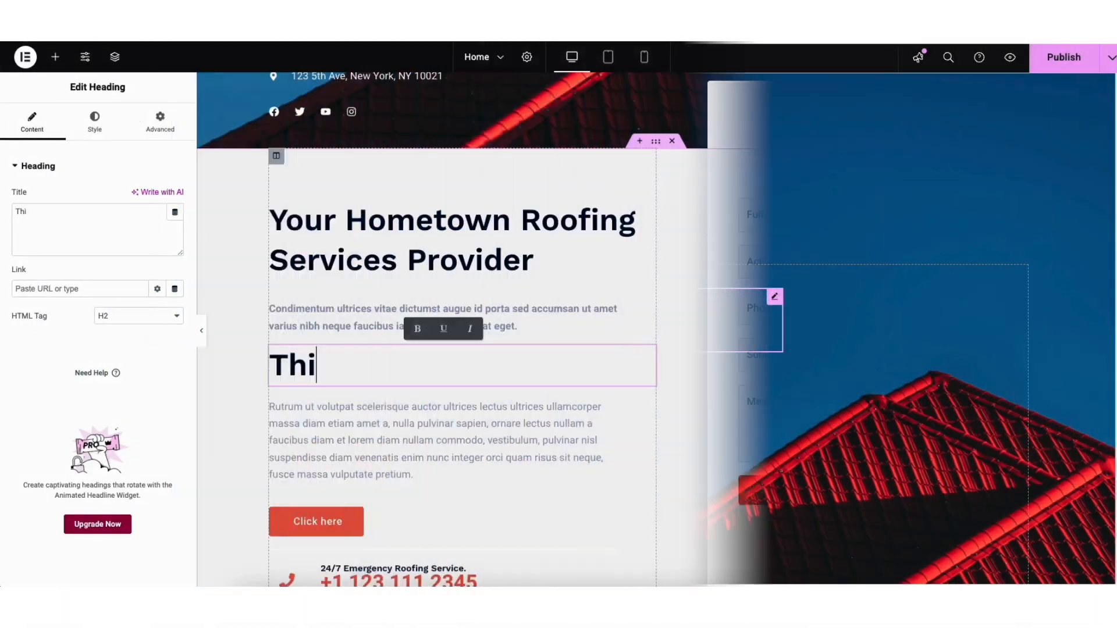
text(s is M)
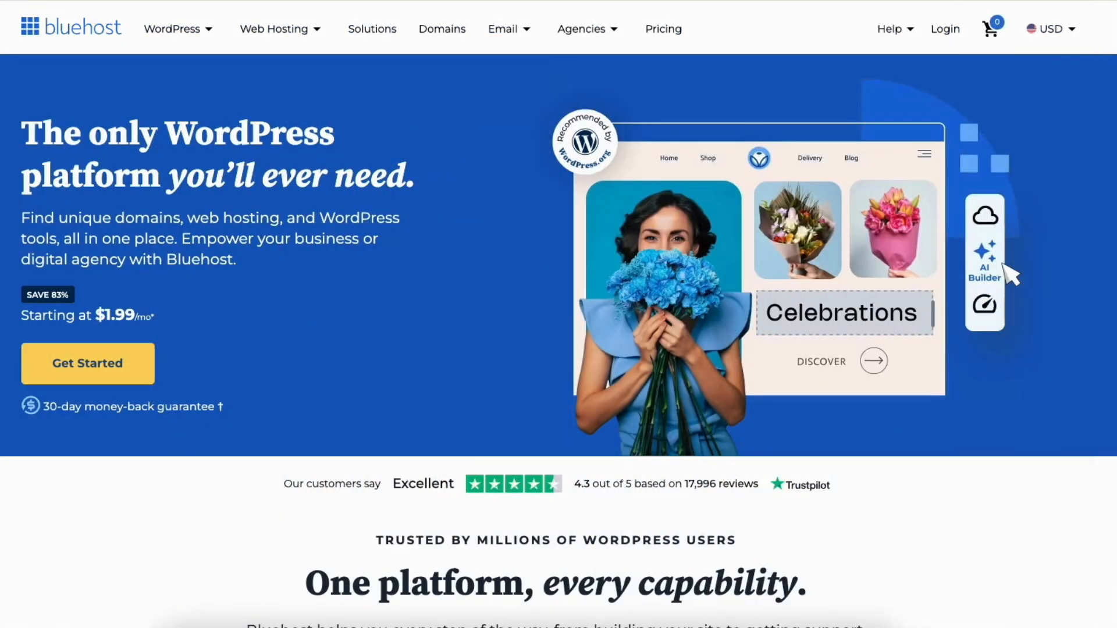
Browse down the Bluehost home page to the hosting plan options
scroll(558, 314, down, 6)
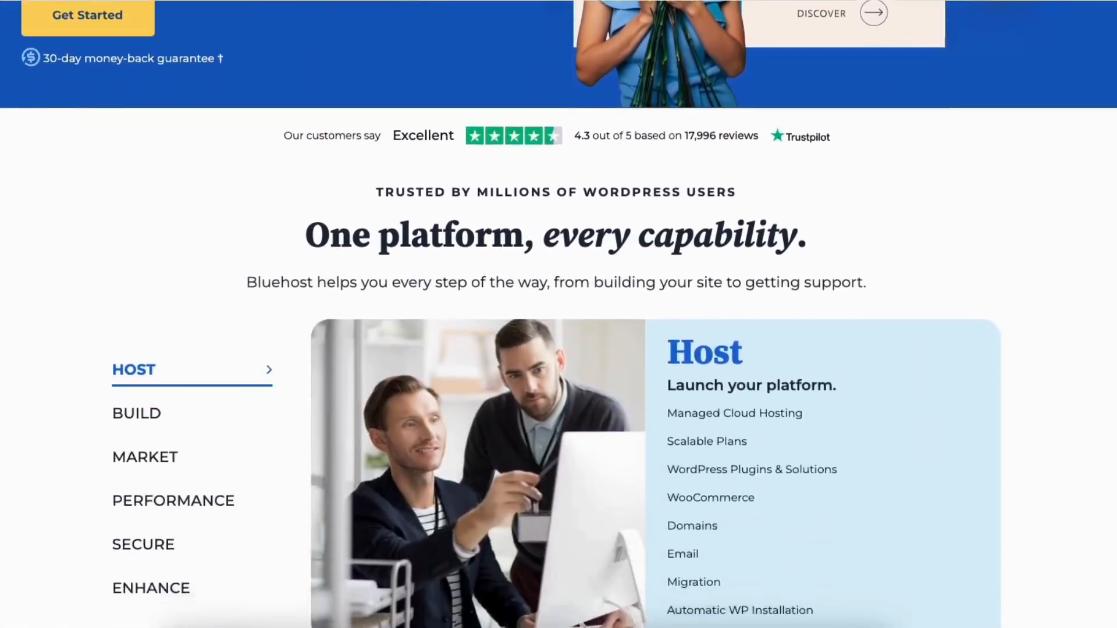
scroll(559, 314, down, 20)
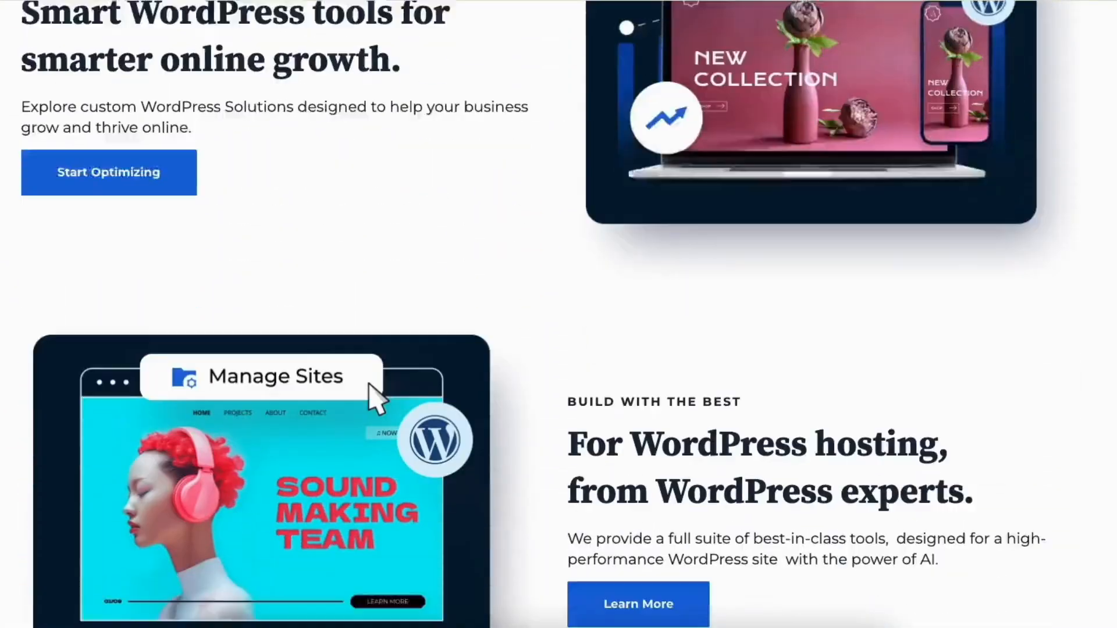
scroll(559, 314, down, 20)
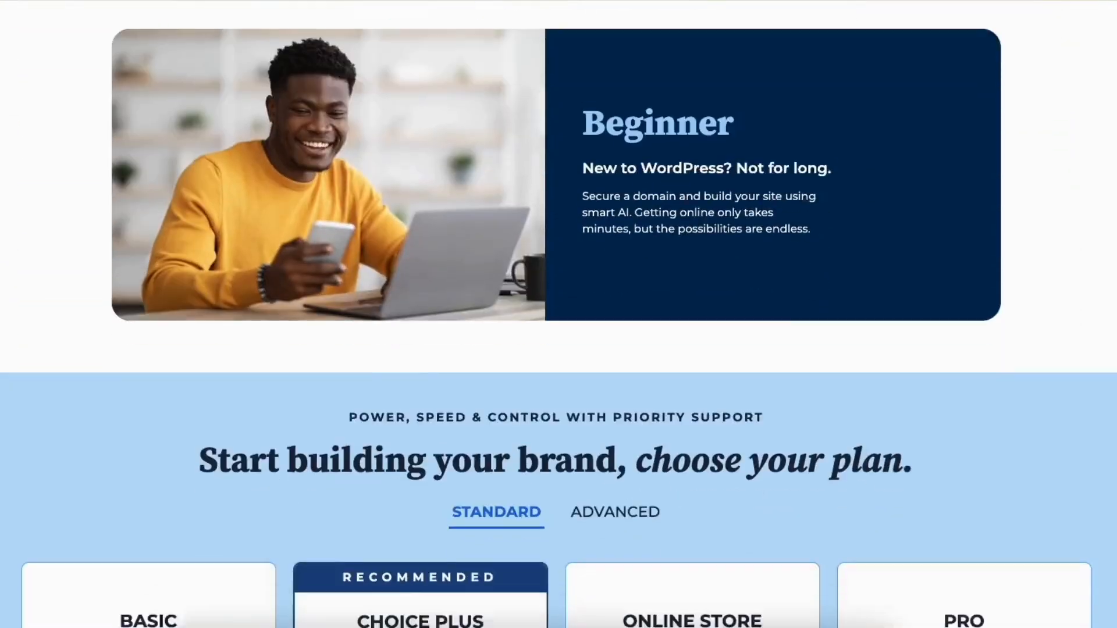
scroll(559, 314, down, 5)
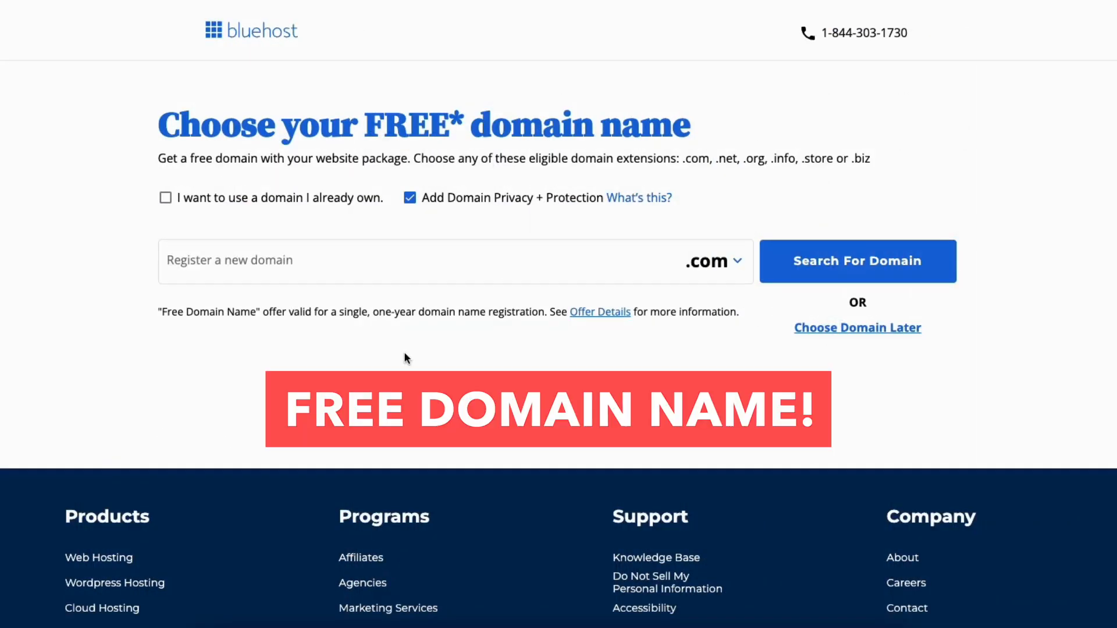
Open the new domain field and look through the available domain extensions without choosing one
click(279, 262)
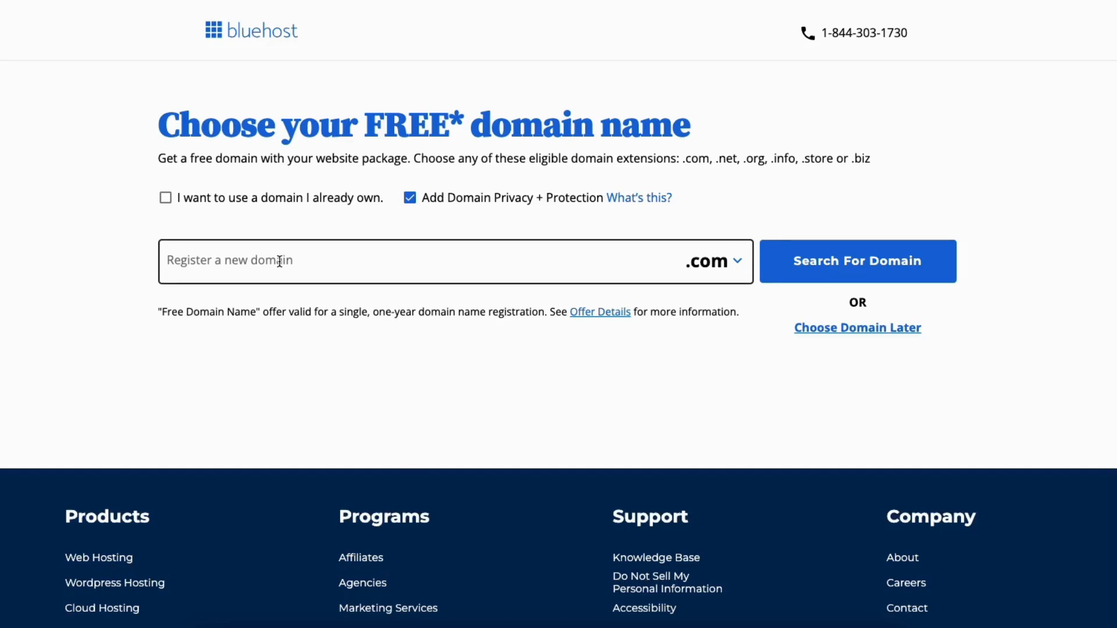
click(279, 262)
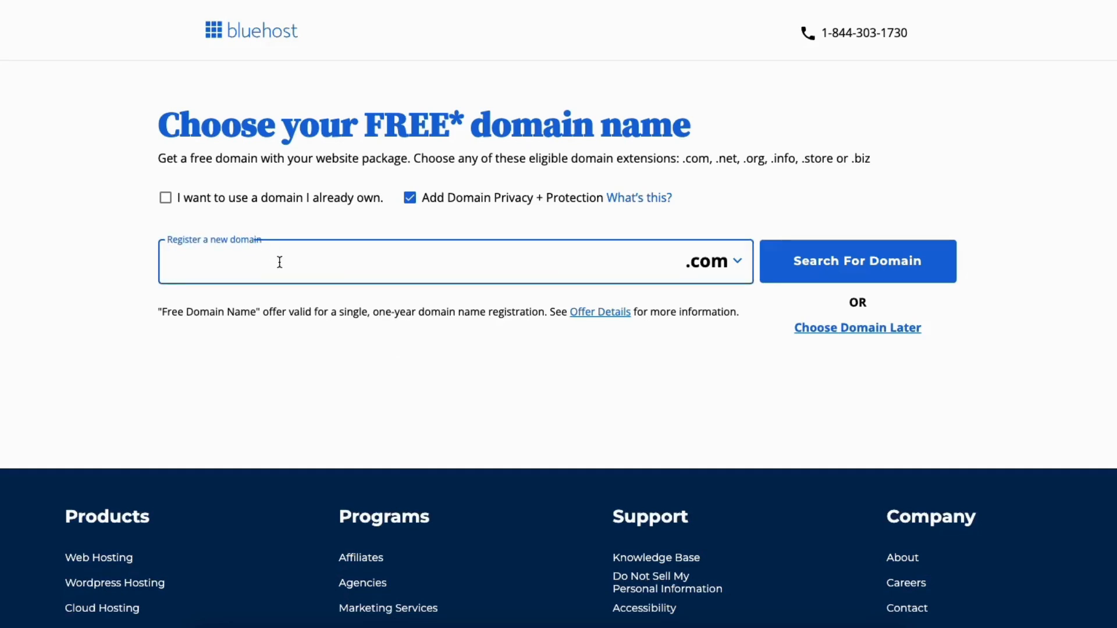
click(721, 270)
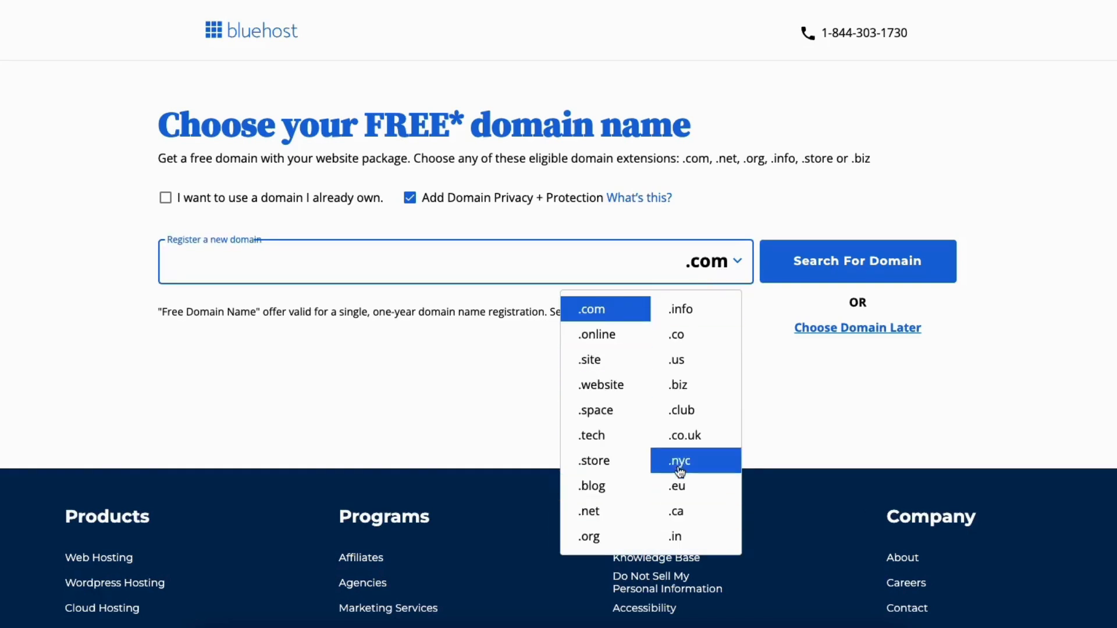
click(518, 364)
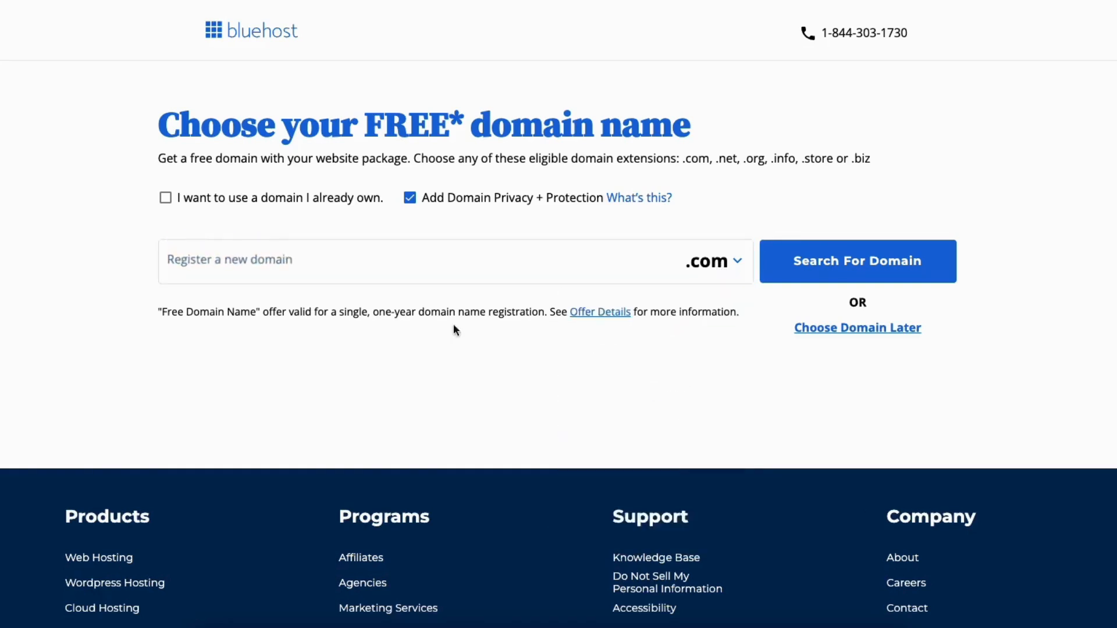
click(166, 199)
click(229, 287)
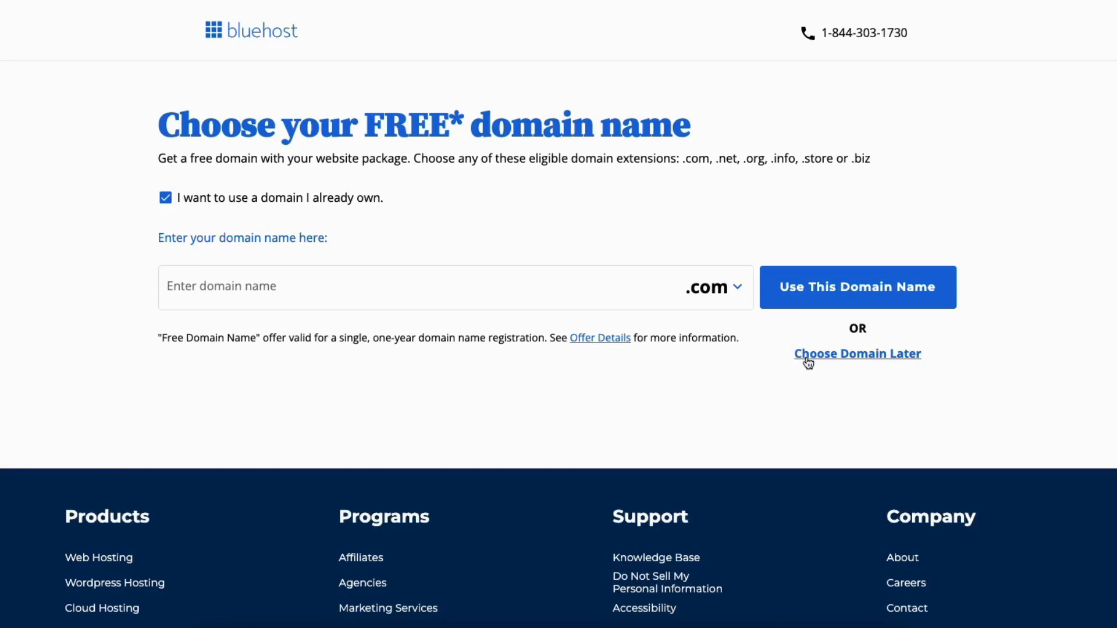
click(166, 200)
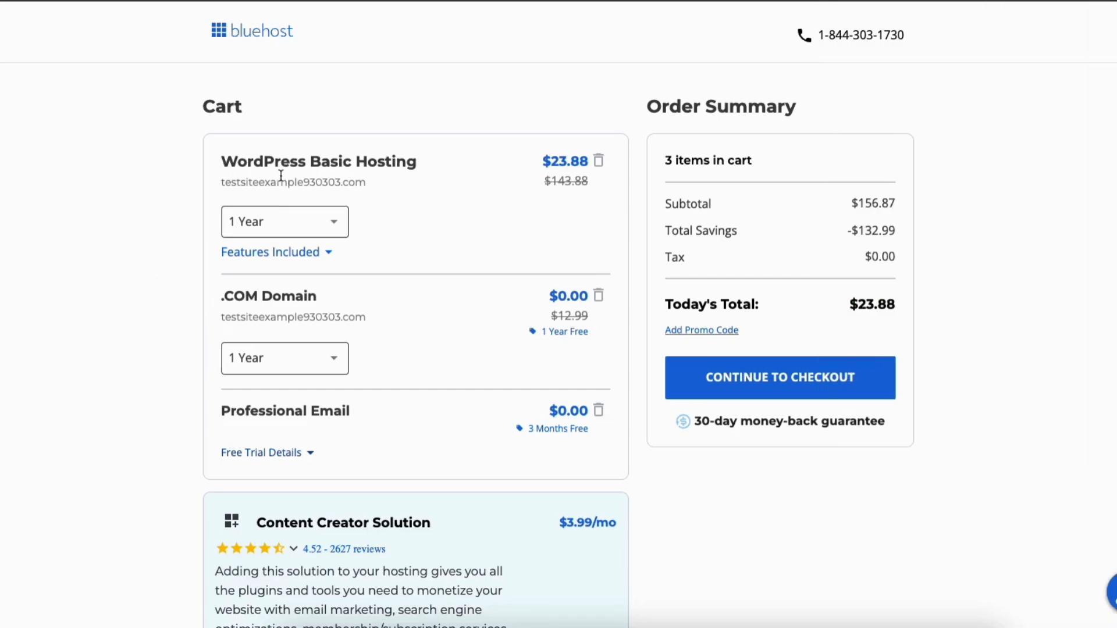
Keep the WordPress Basic Hosting term at 1 Year and continue to the checkout form
click(307, 219)
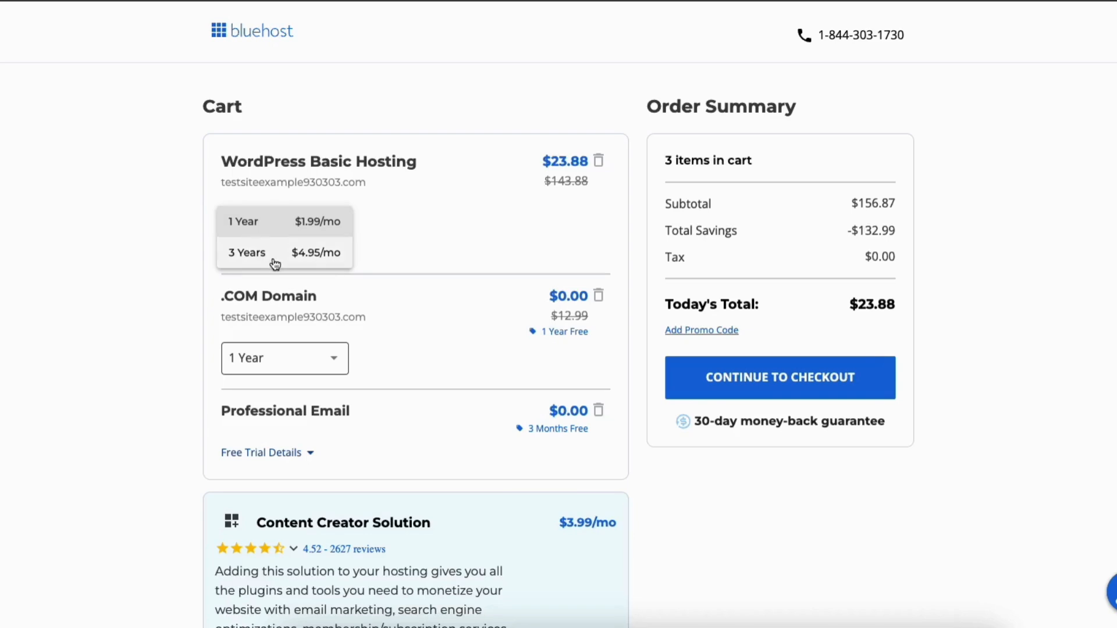
click(275, 230)
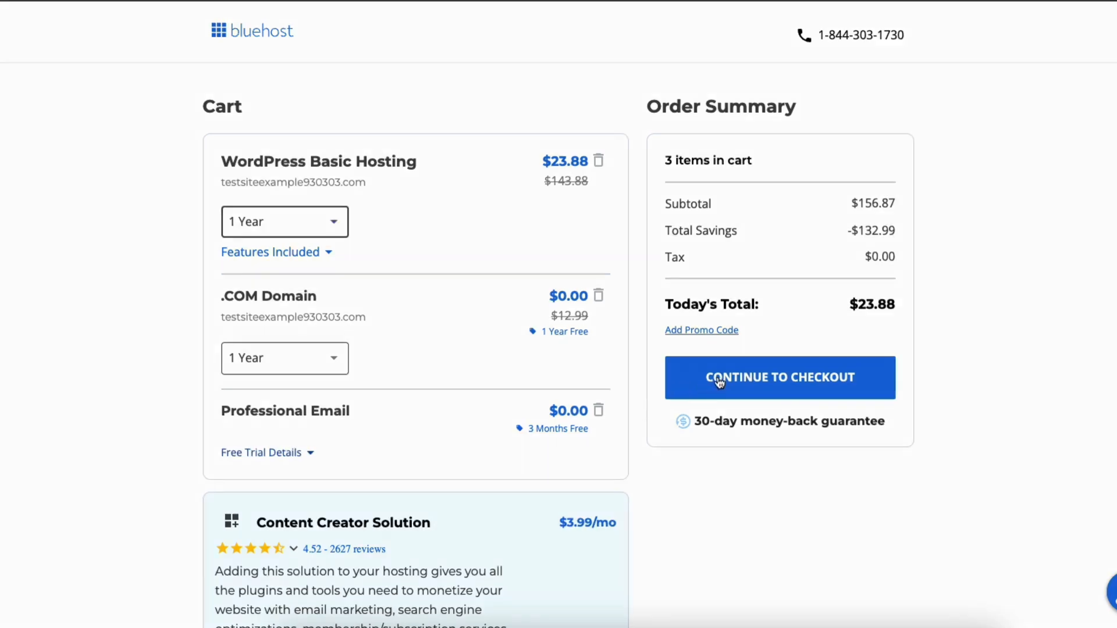
click(720, 382)
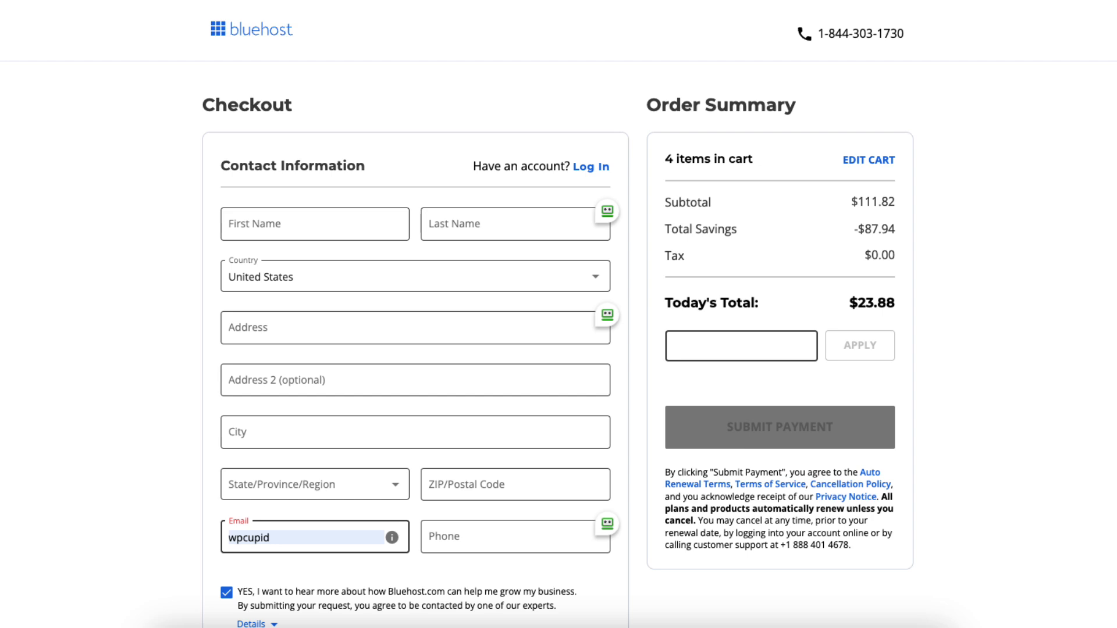
scroll(559, 349, down, 10)
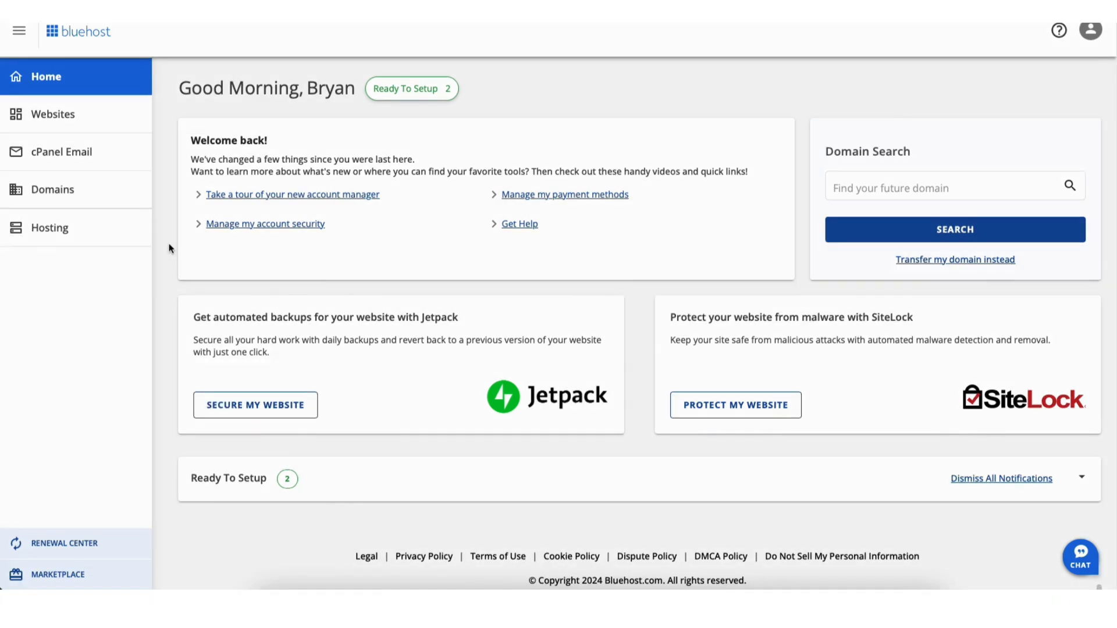
Open the Welcome site's settings from the Websites list and launch its WordPress admin dashboard
click(58, 119)
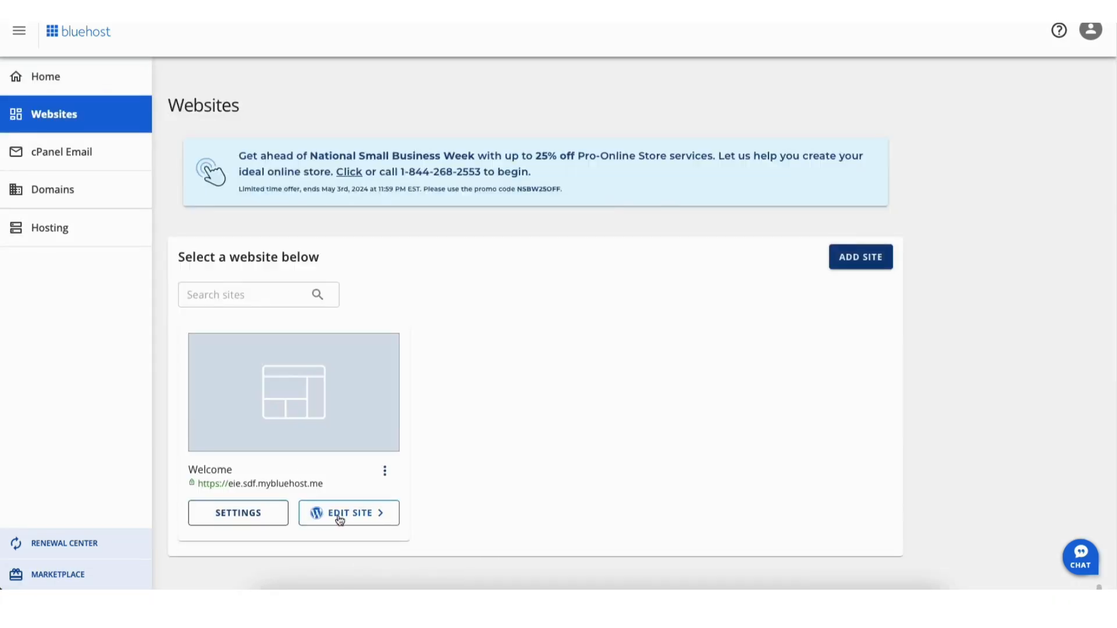
click(339, 517)
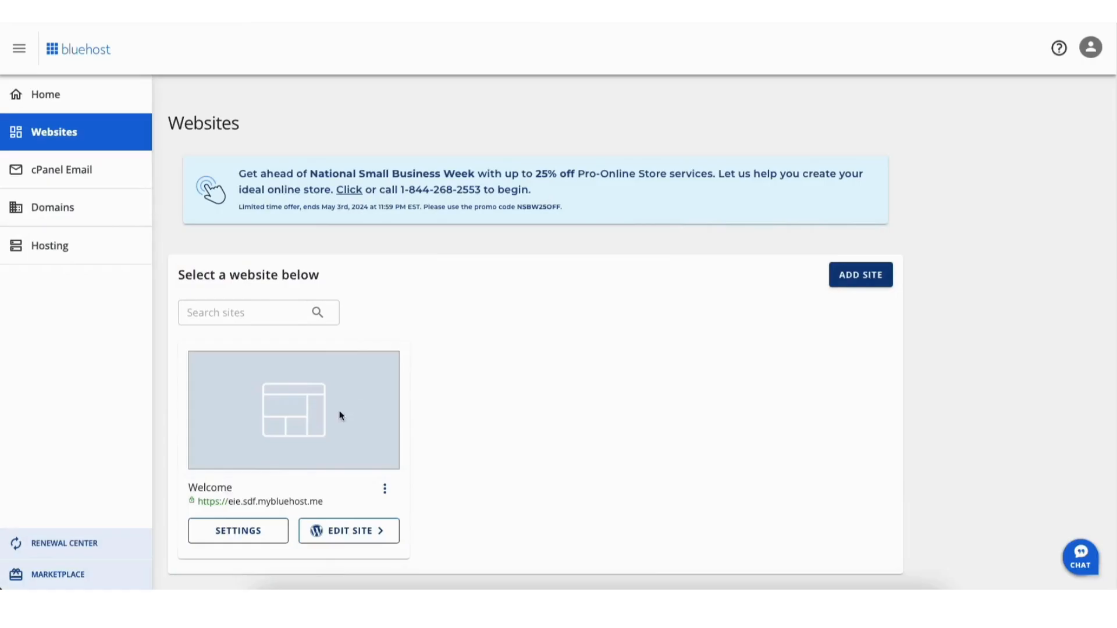
click(232, 531)
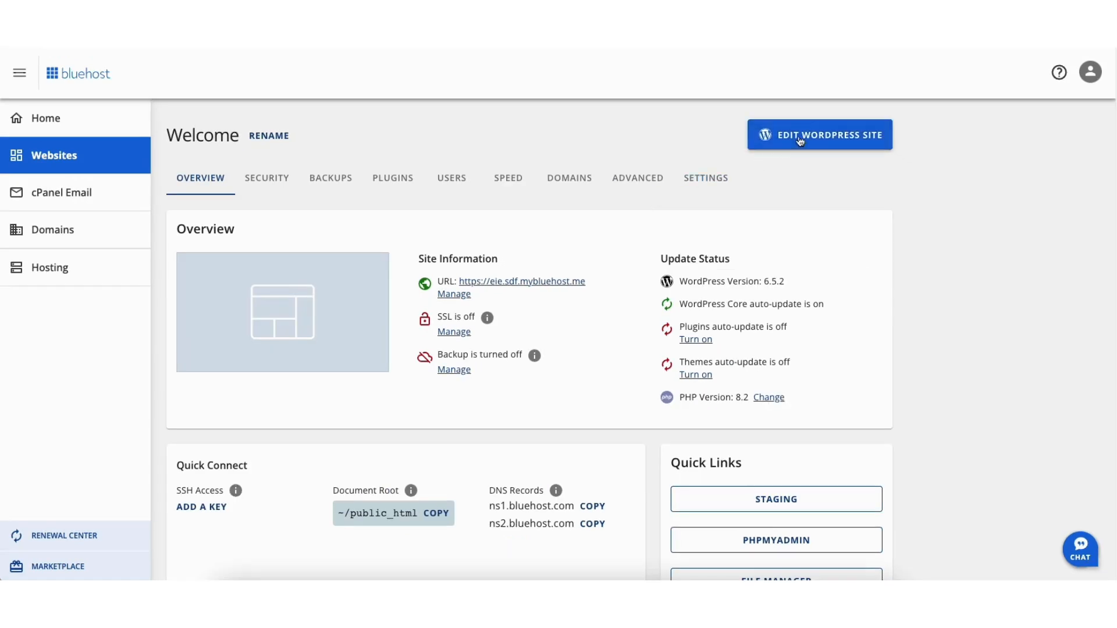
click(801, 140)
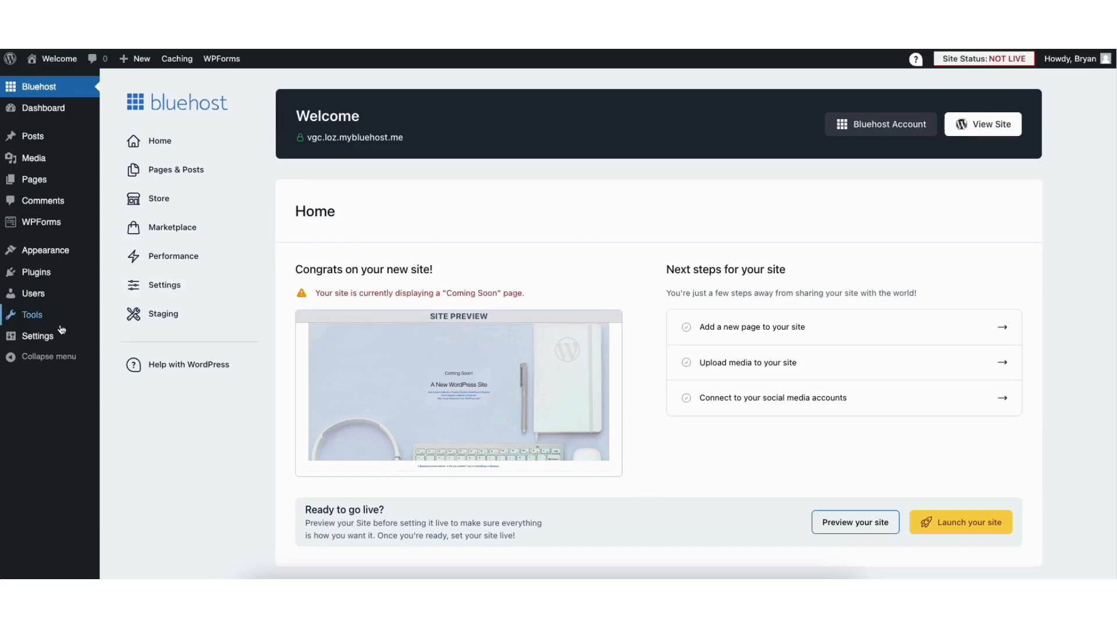
In General Settings, change the WordPress Address and Site Address to https and save the changes
mouse_move(36, 342)
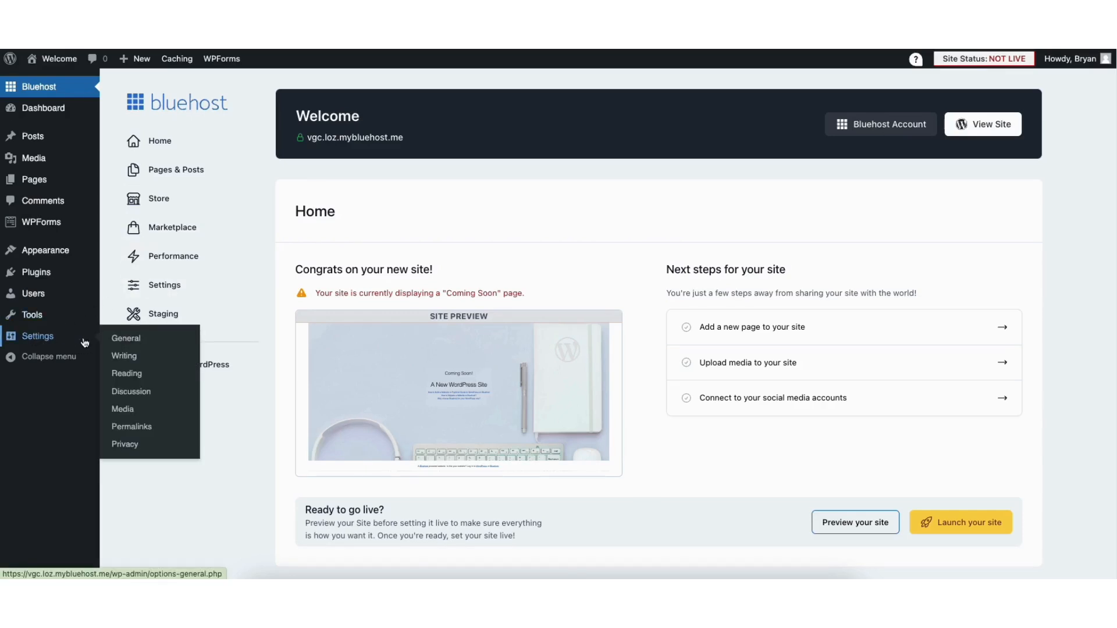
click(136, 340)
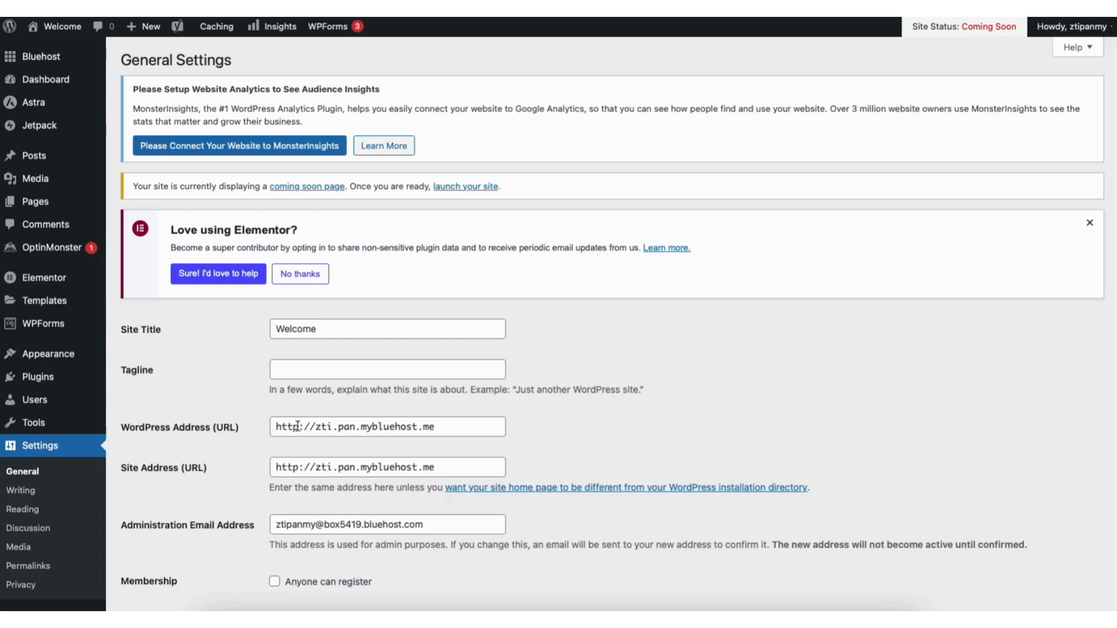
click(307, 428)
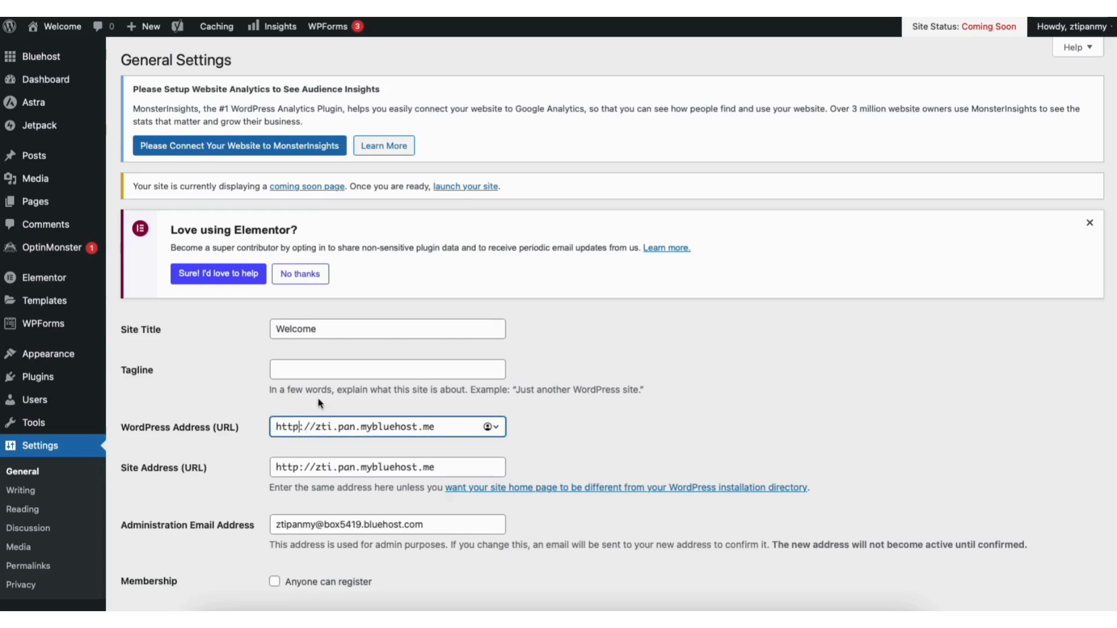
text(s)
click(302, 467)
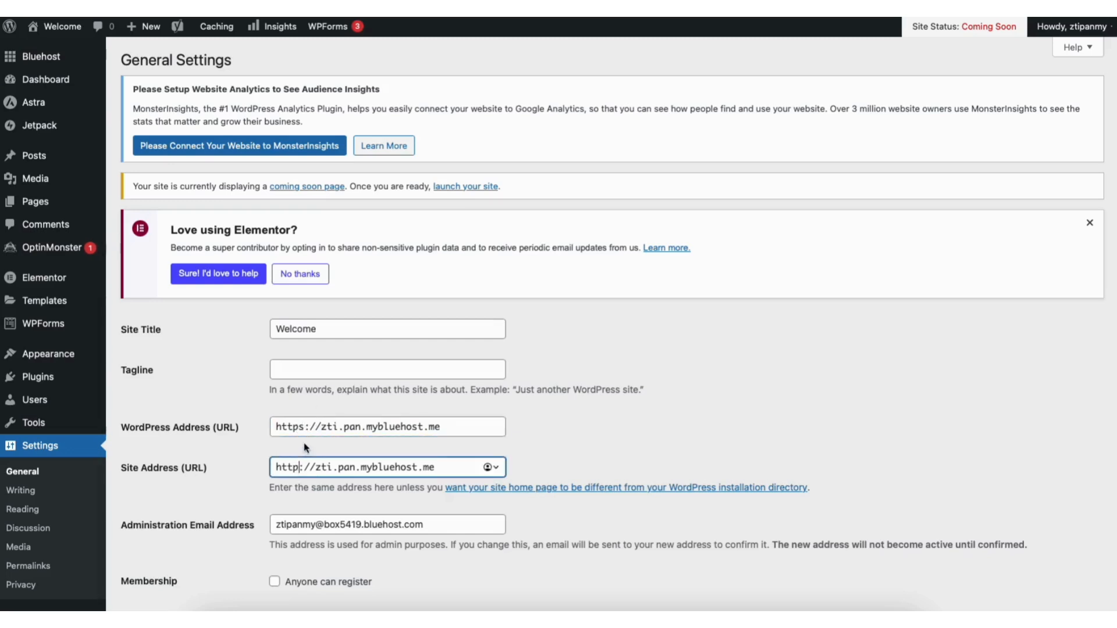
text(s)
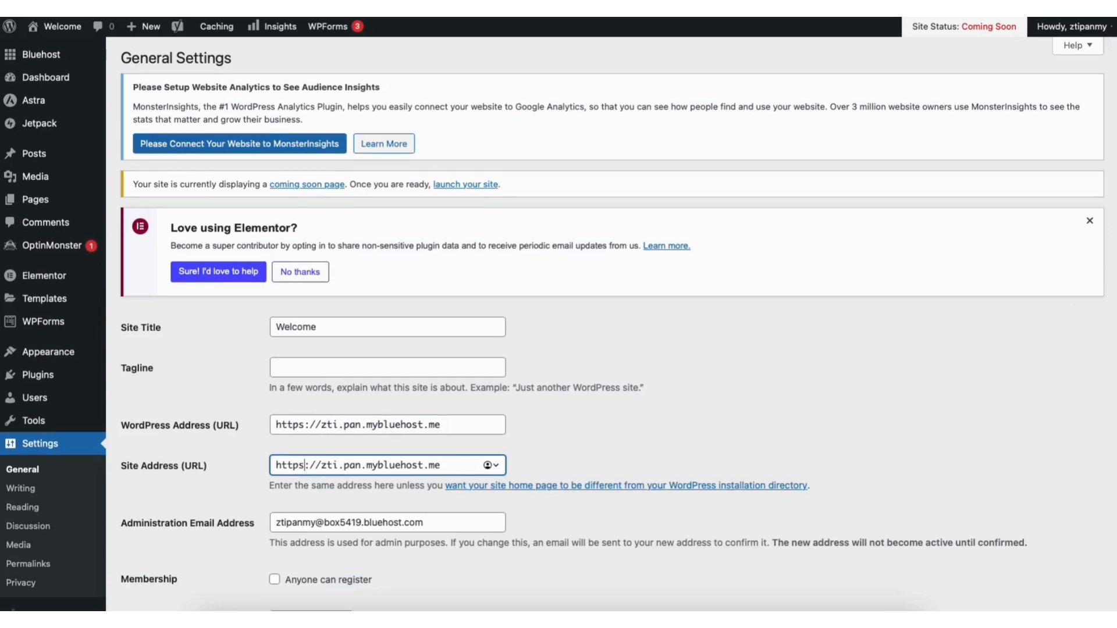
scroll(1082, 349, down, 15)
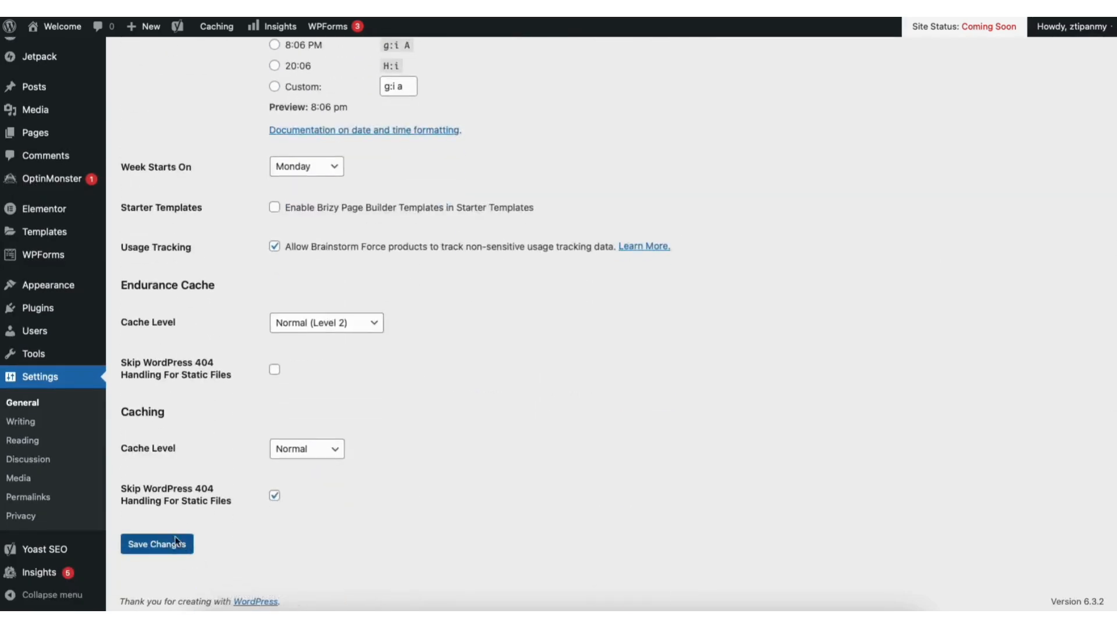
click(176, 541)
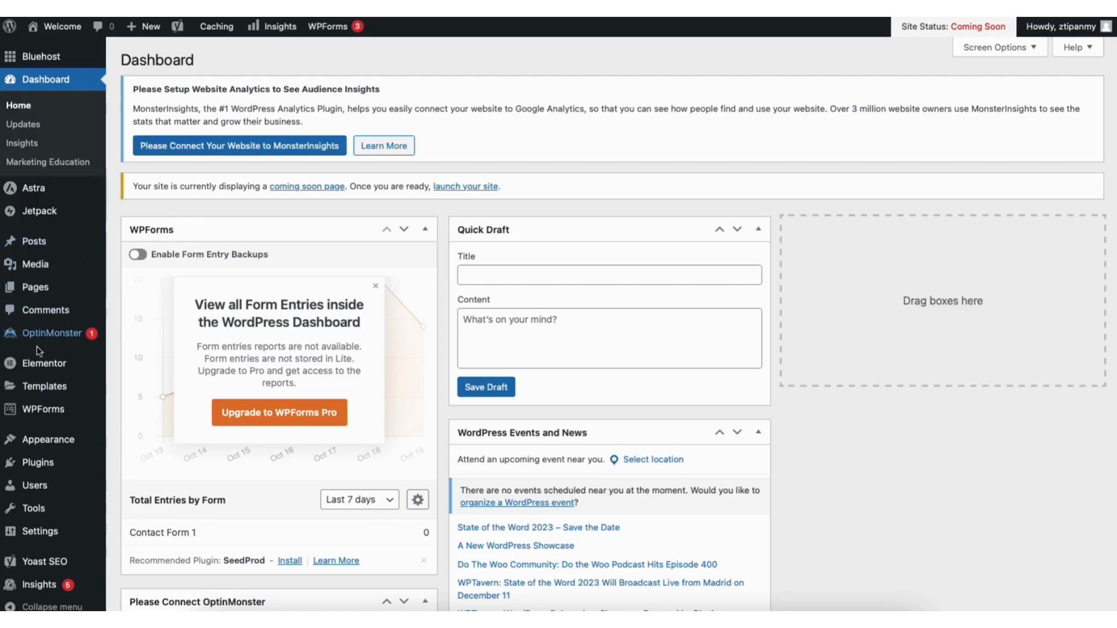
Open the installed Themes page and start adding a new theme from the theme library
mouse_move(49, 444)
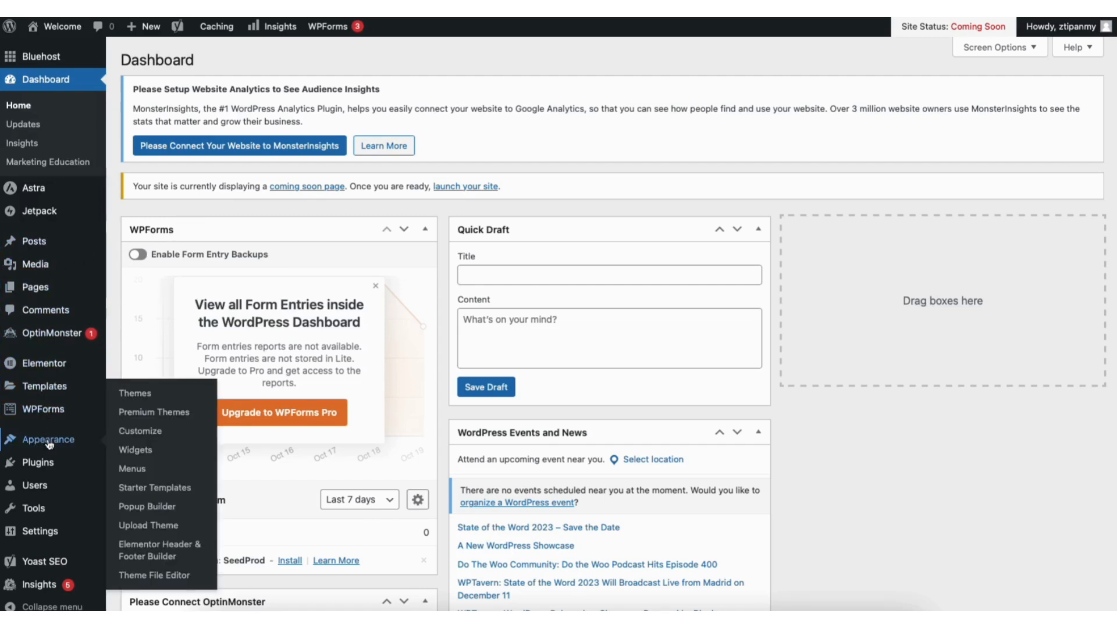
click(142, 400)
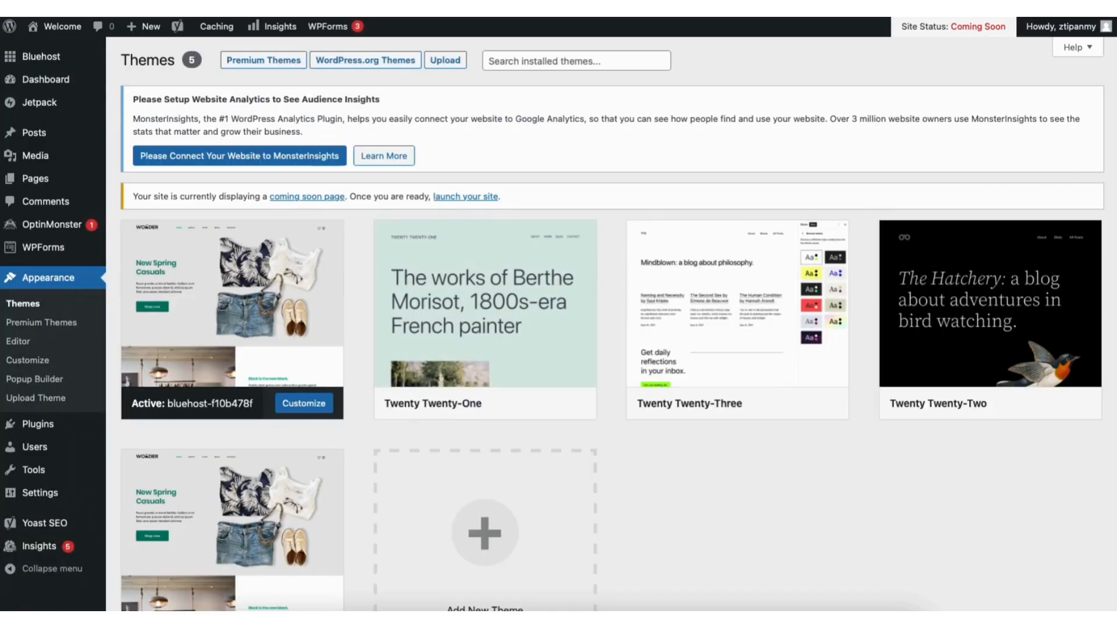
scroll(806, 317, down, 2)
click(466, 452)
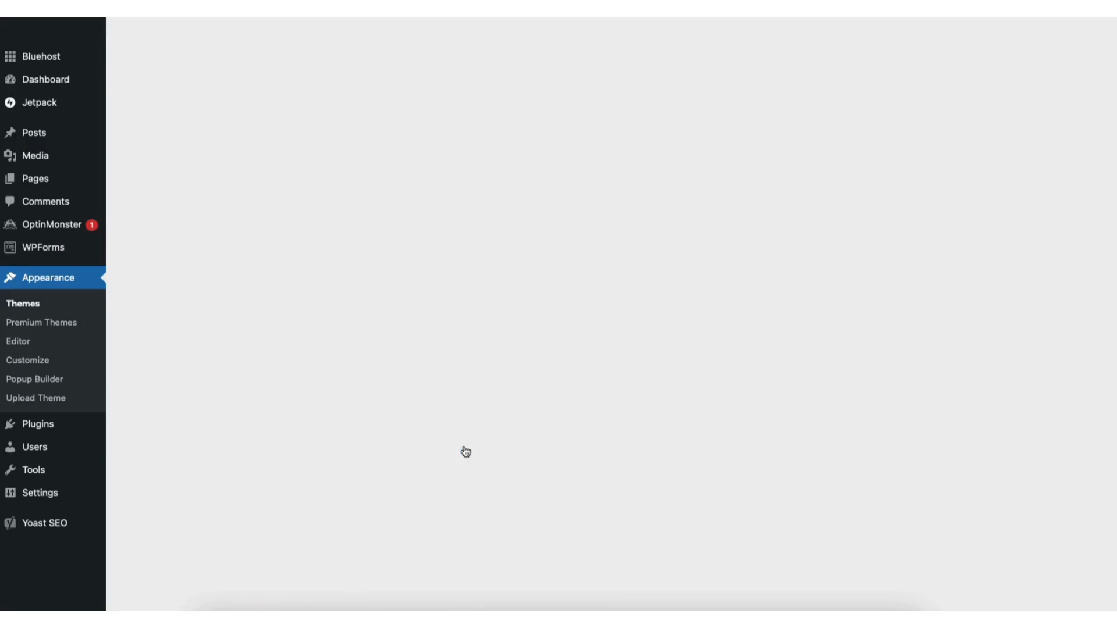
scroll(613, 325, down, 8)
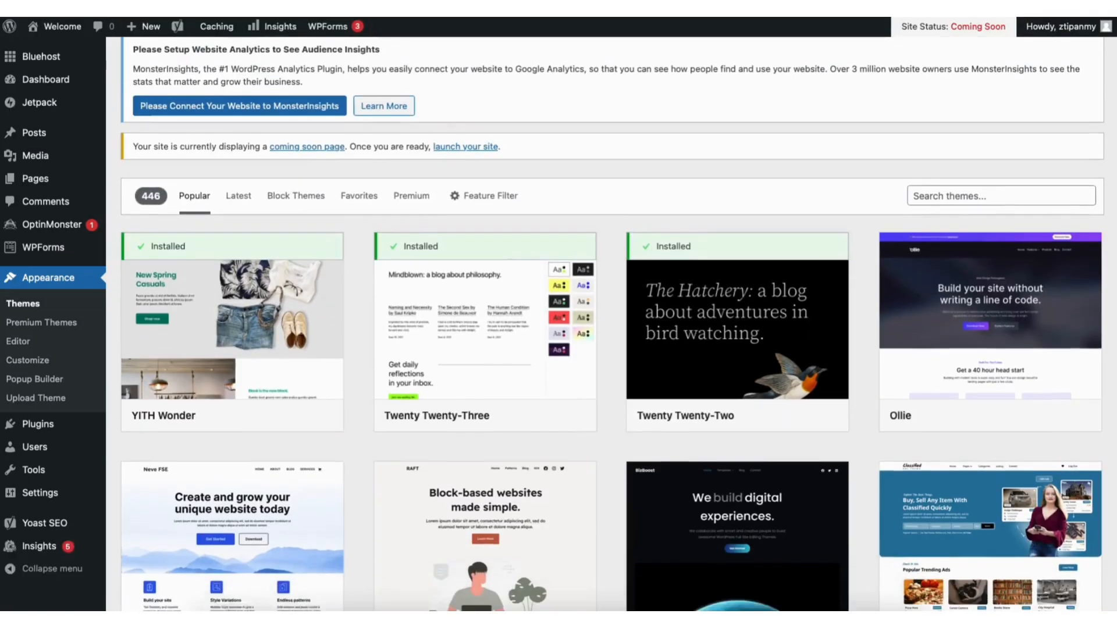
Search the theme library for astra, then install and activate the Astra theme
scroll(613, 325, down, 9)
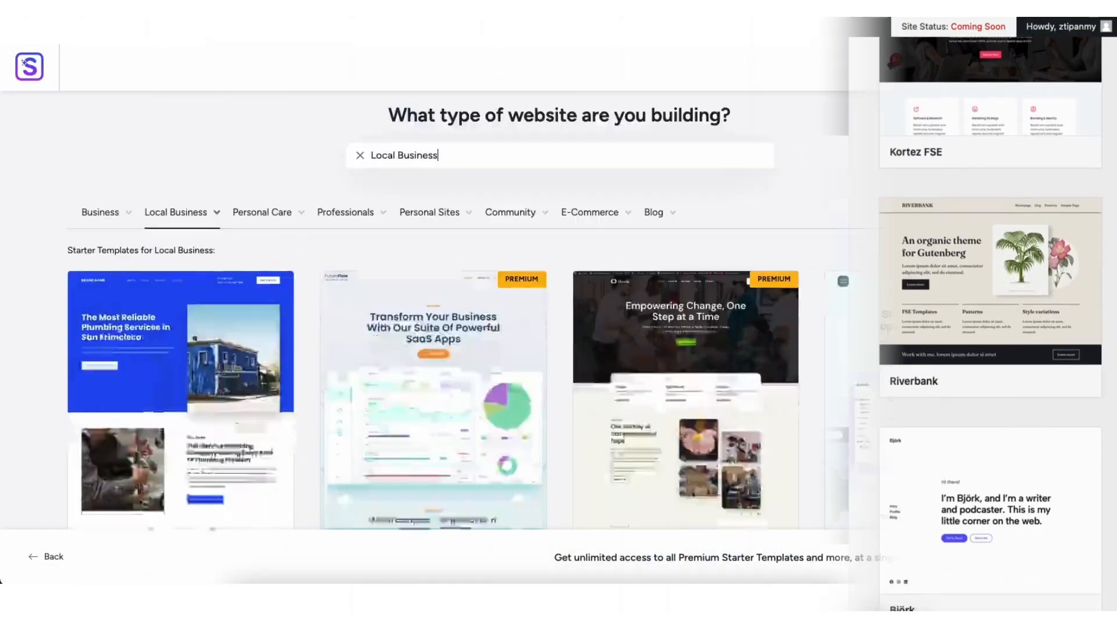
scroll(559, 311, down, 15)
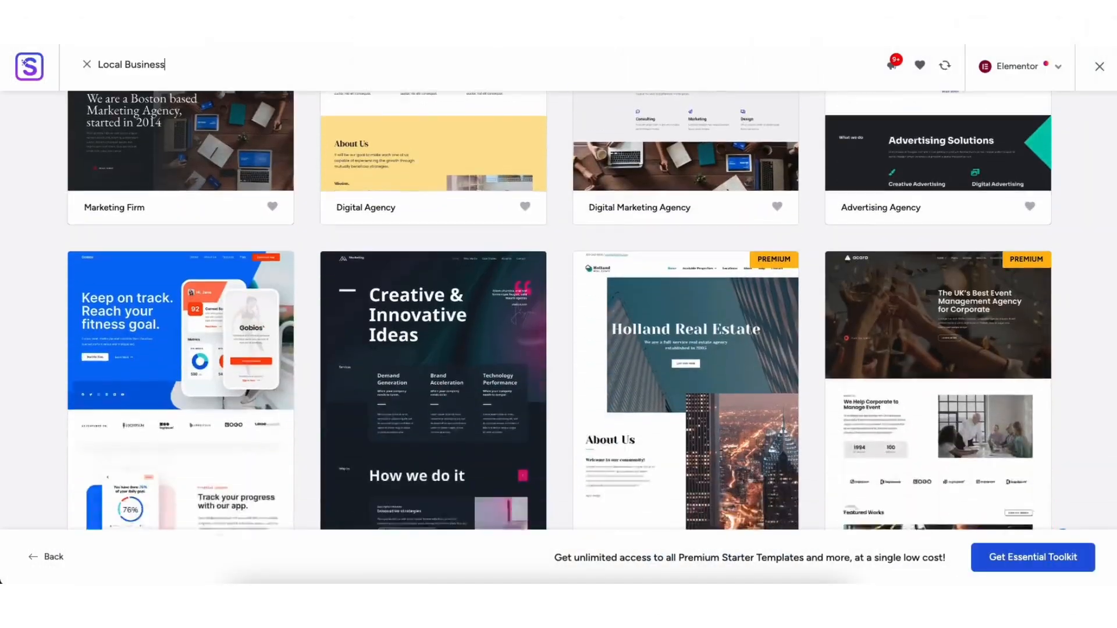
scroll(559, 310, down, 11)
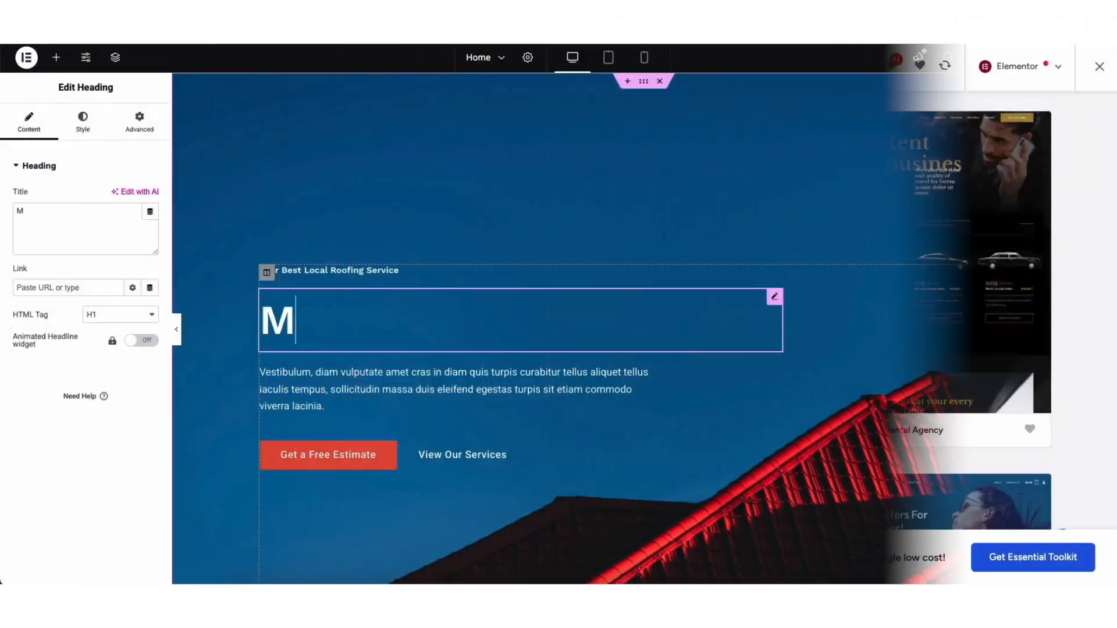
text(y Demo Se)
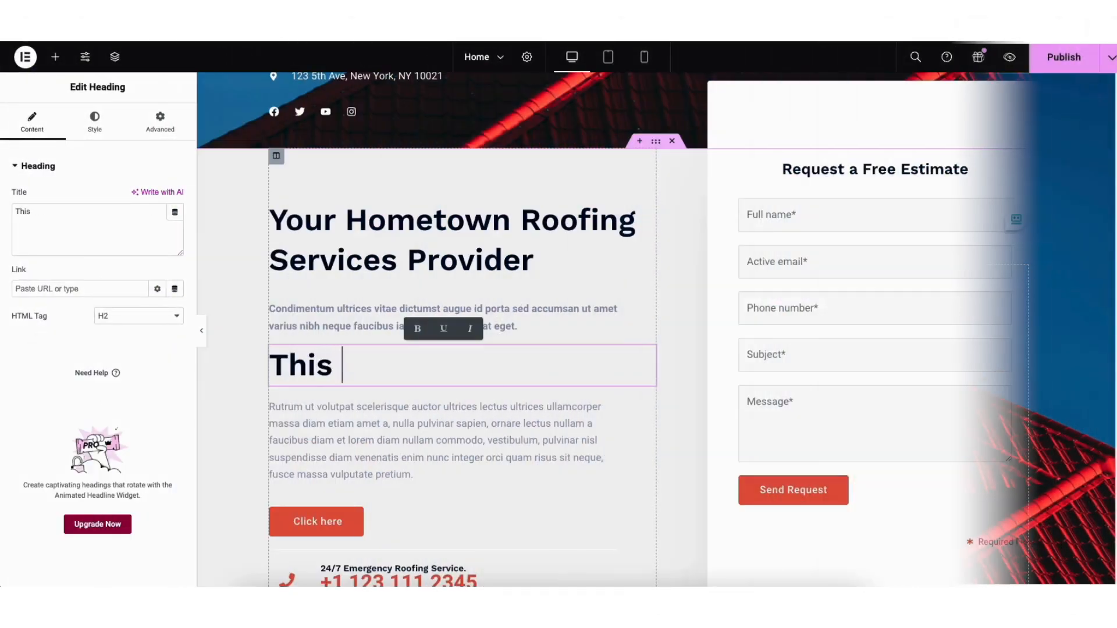
text(is)
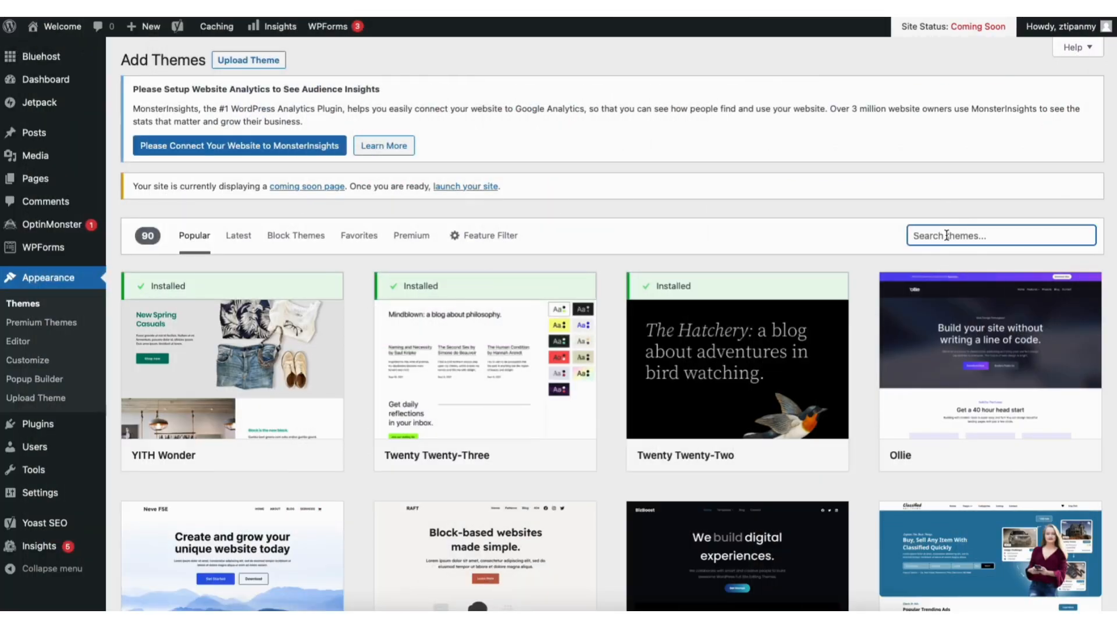
text(astra)
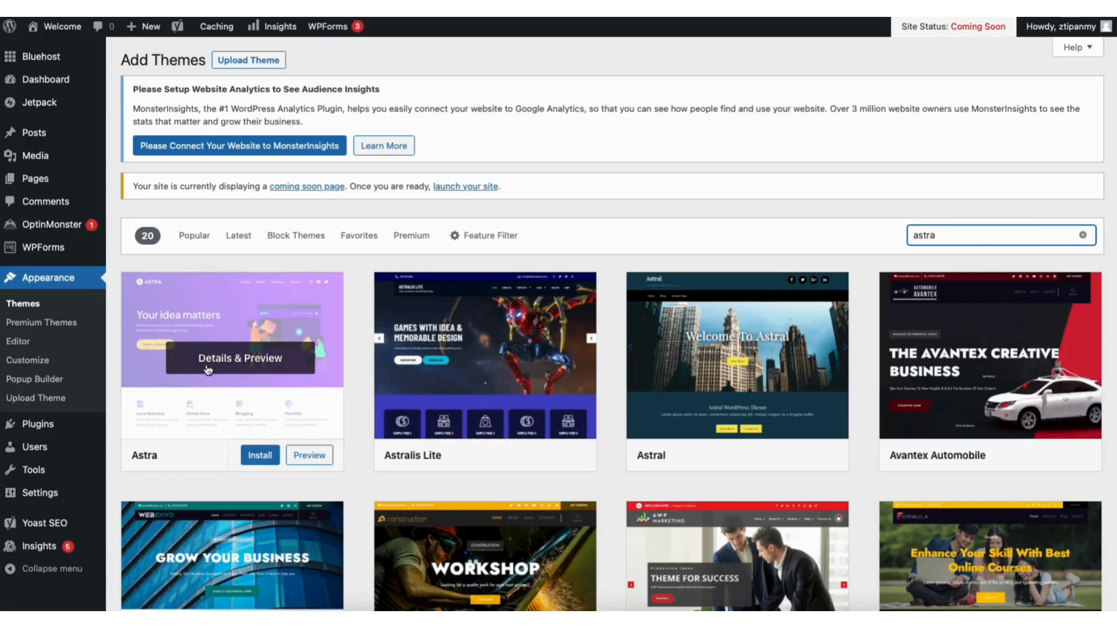
click(254, 456)
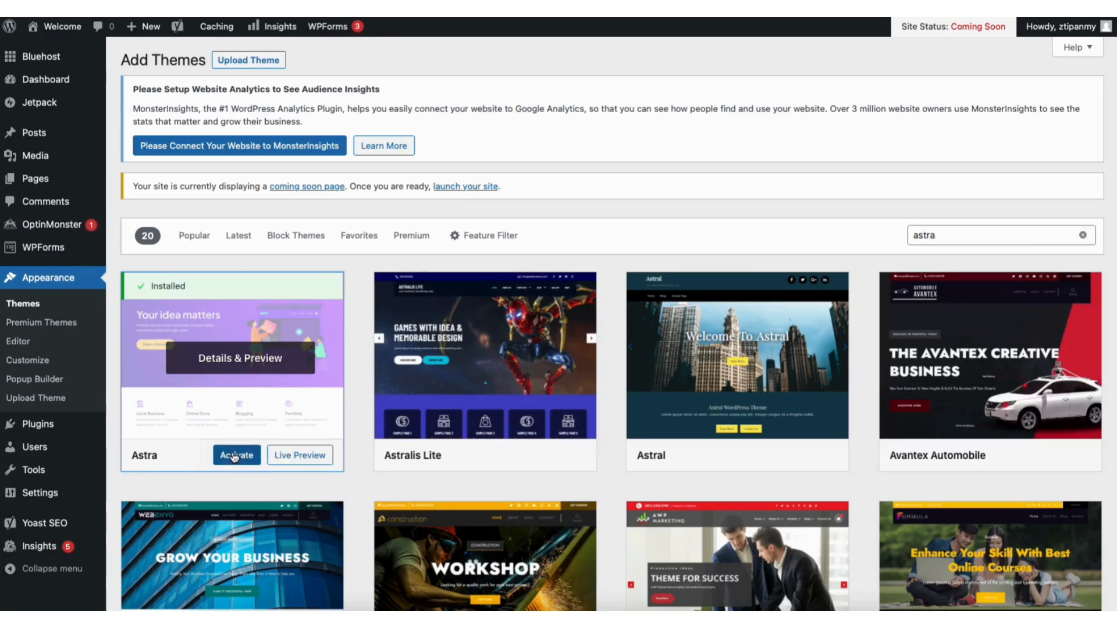
click(234, 456)
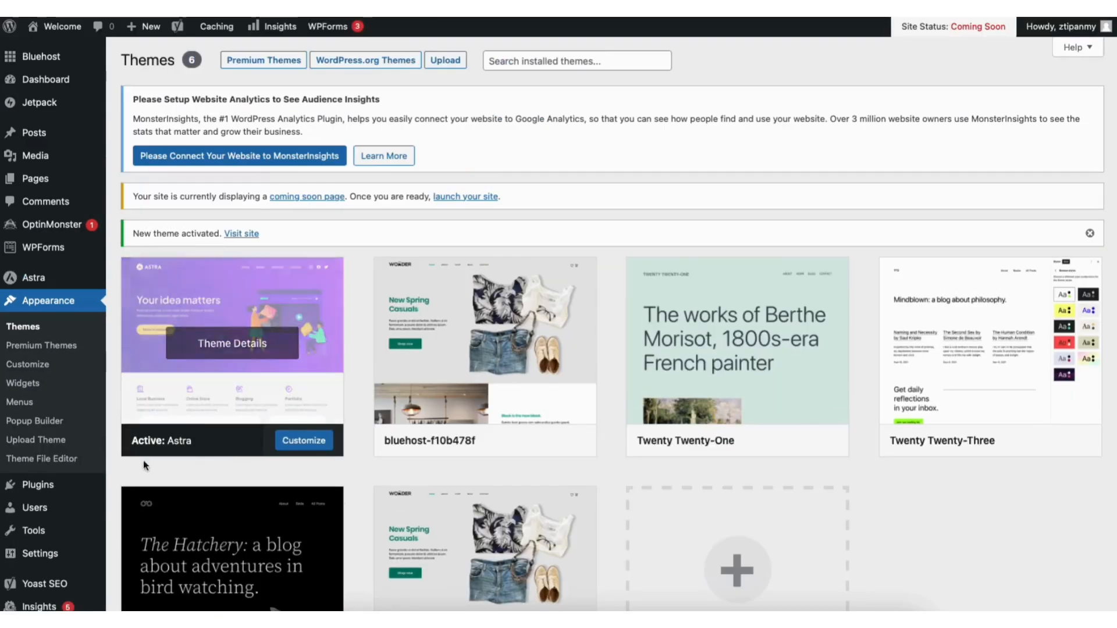
Search the plugin directory for starter templates, then install and activate the Starter Templates plugin
mouse_move(40, 489)
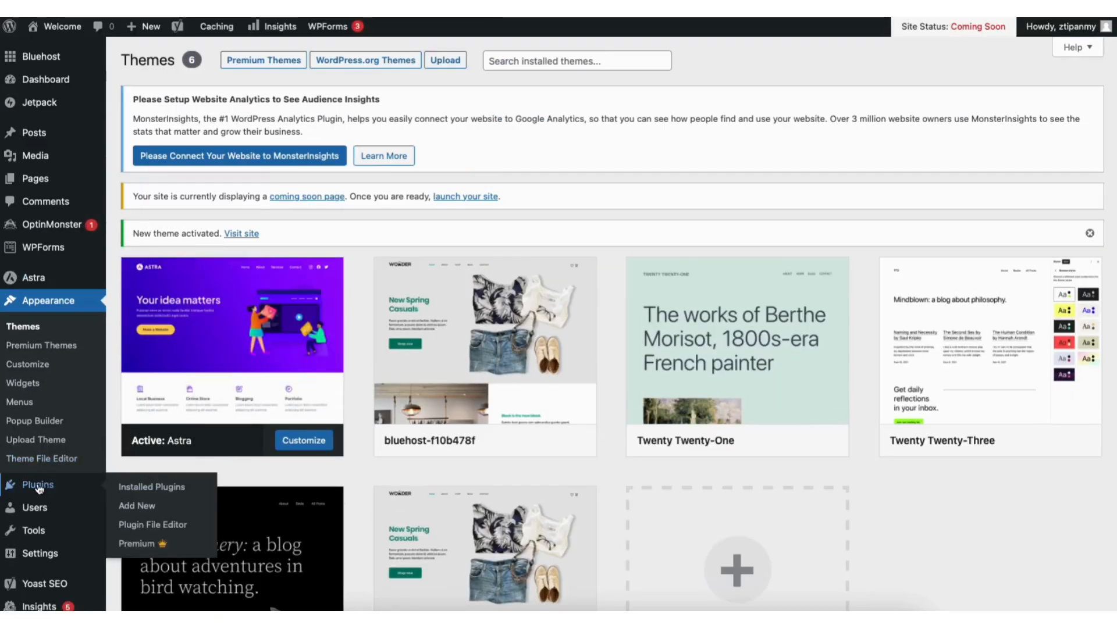
click(139, 505)
click(963, 220)
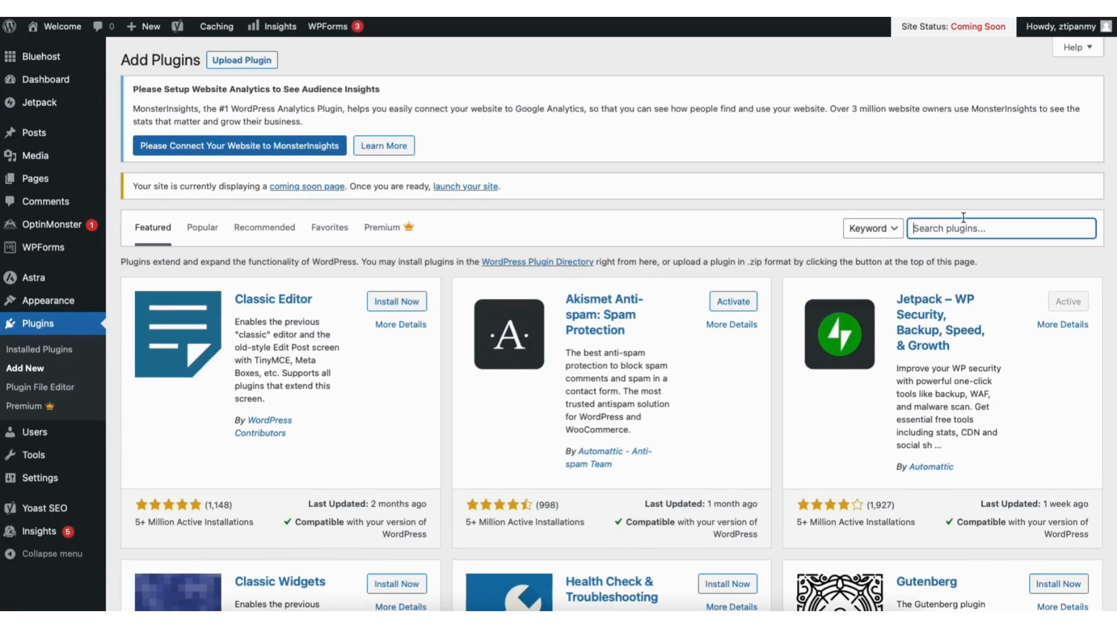
text(starter templates)
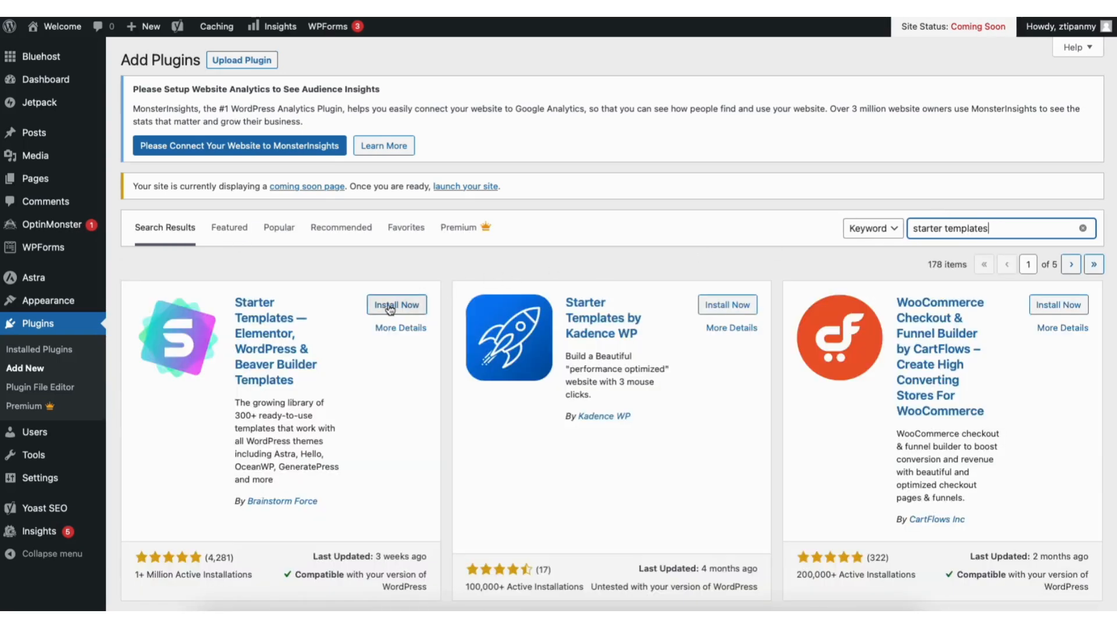
click(389, 308)
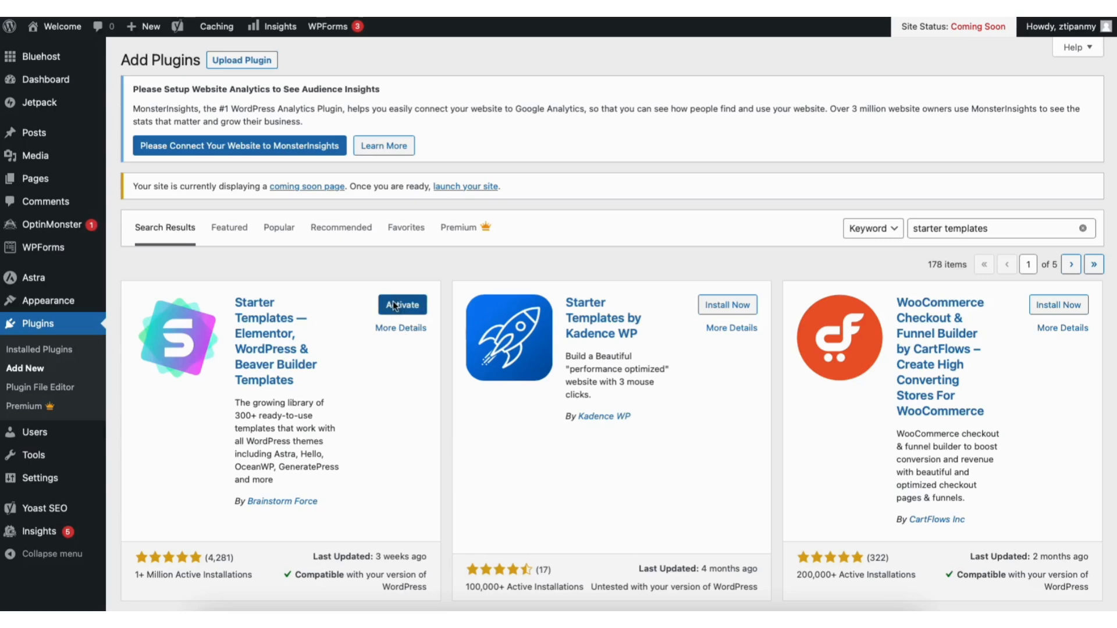
click(393, 303)
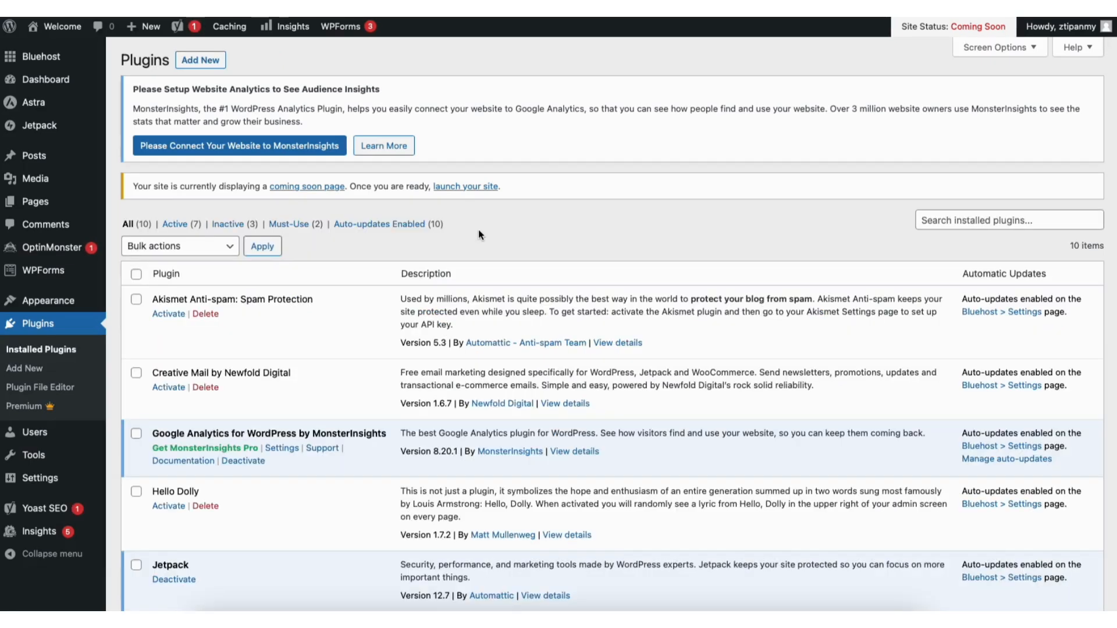
Open Starter Templates under Appearance and switch its page builder to Elementor
mouse_move(59, 302)
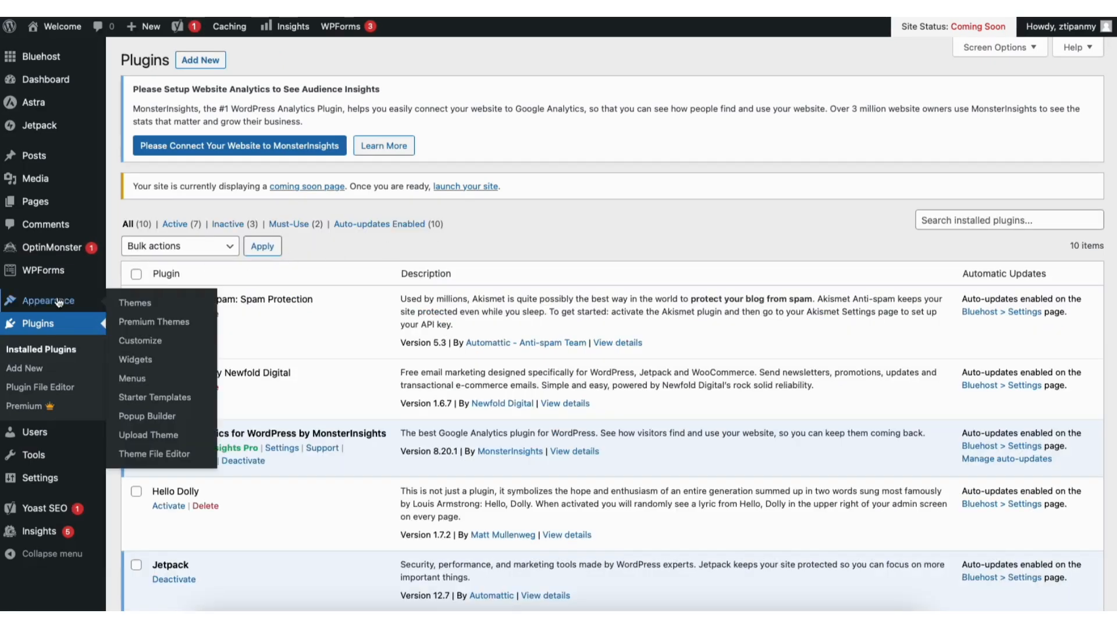
click(145, 400)
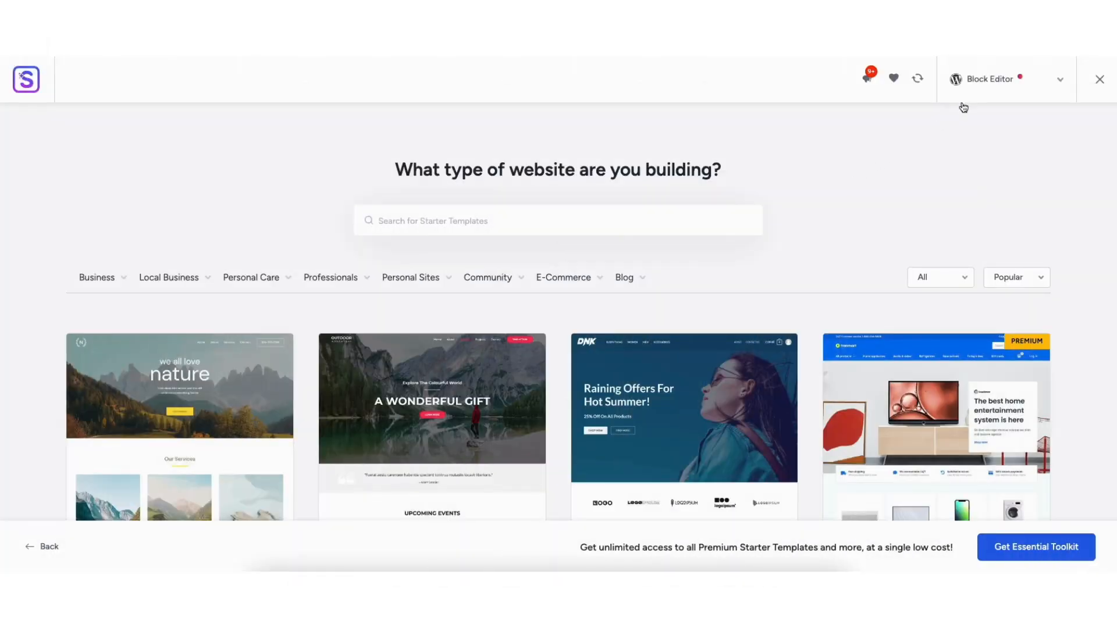
click(986, 83)
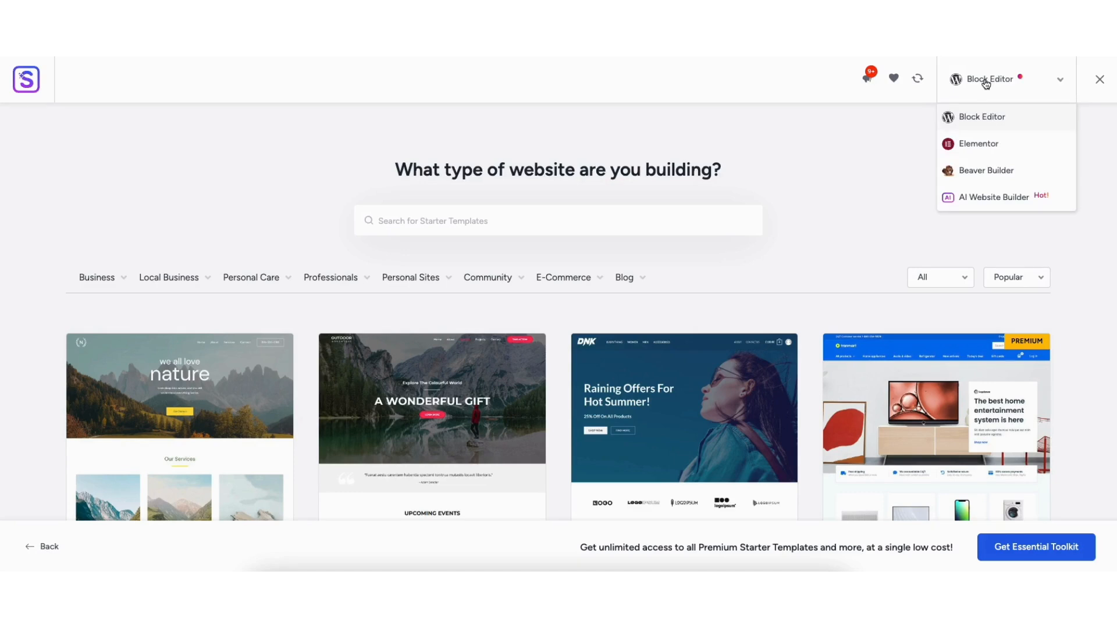
click(974, 146)
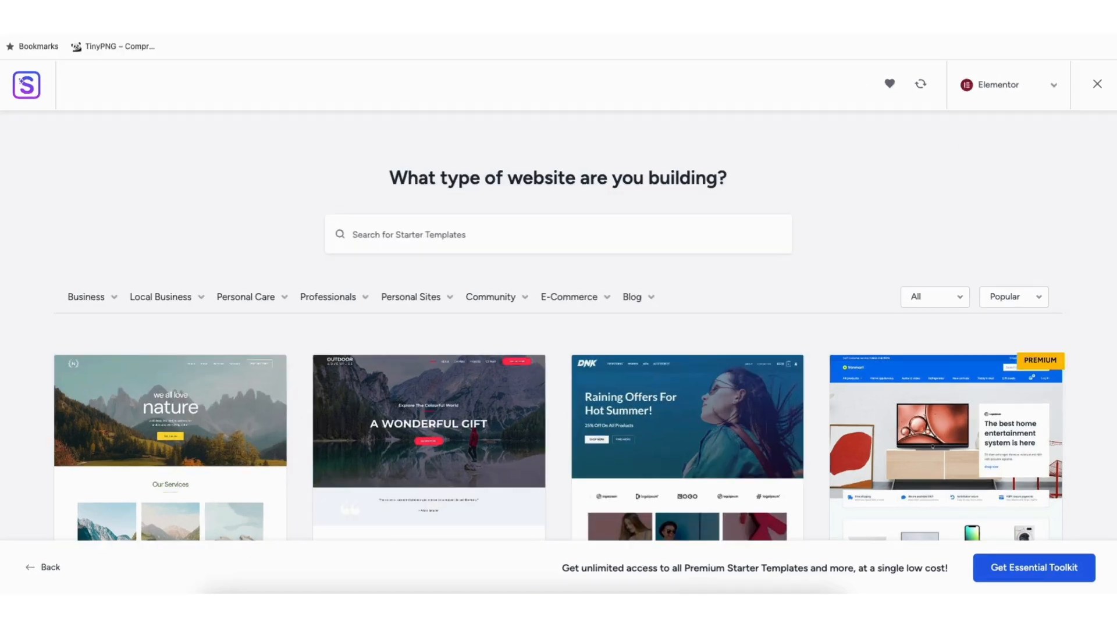
Browse the Elementor starter templates and their category menus
scroll(773, 189, down, 3)
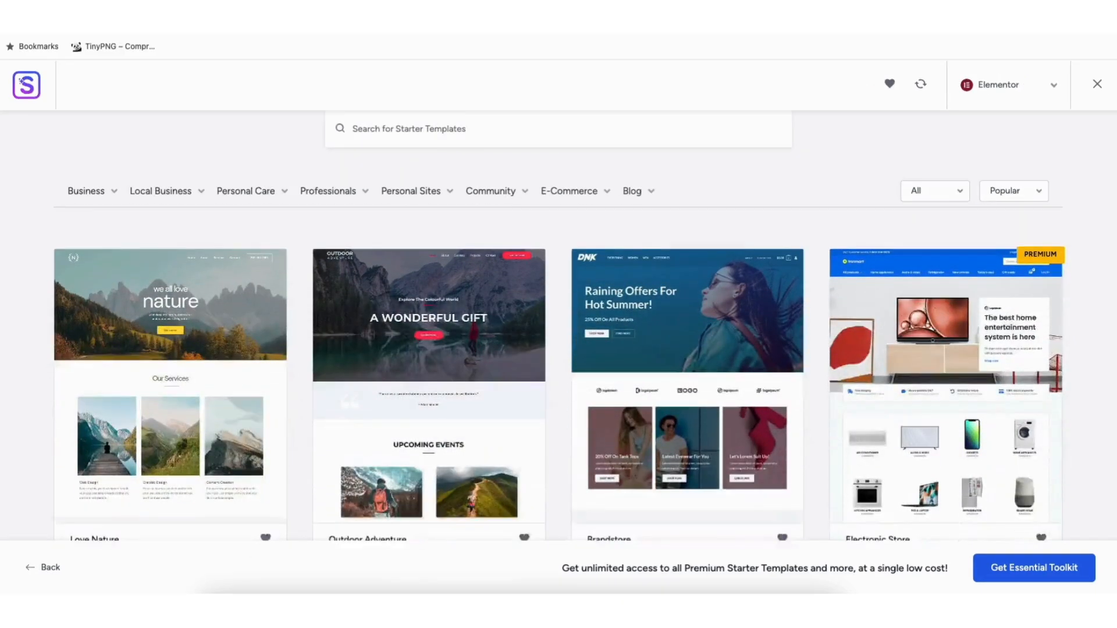
scroll(559, 325, down, 10)
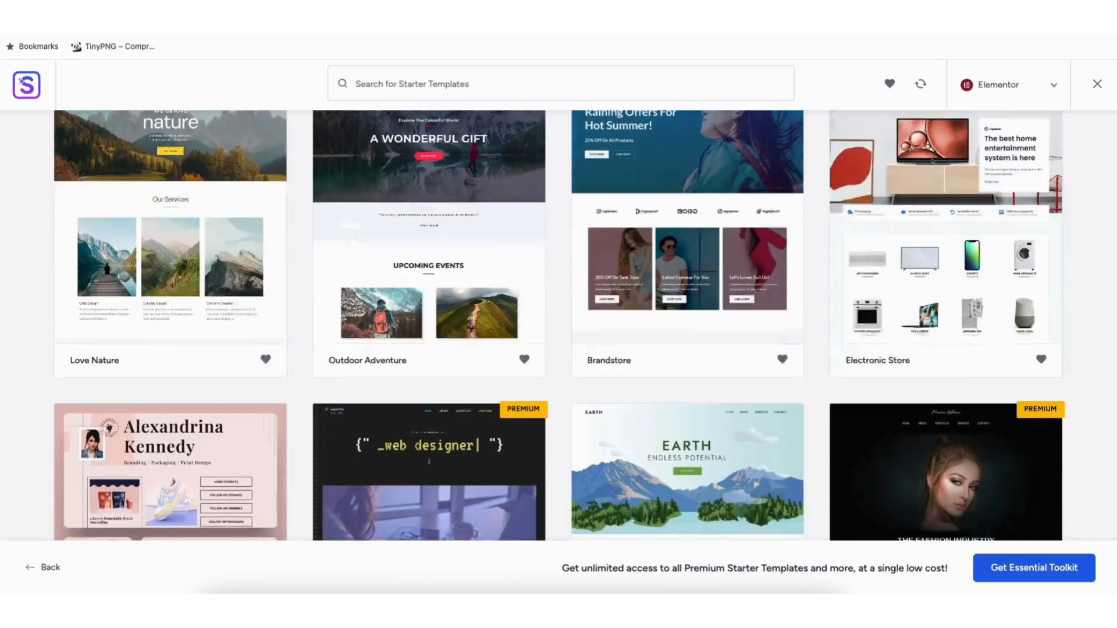
scroll(558, 325, down, 10)
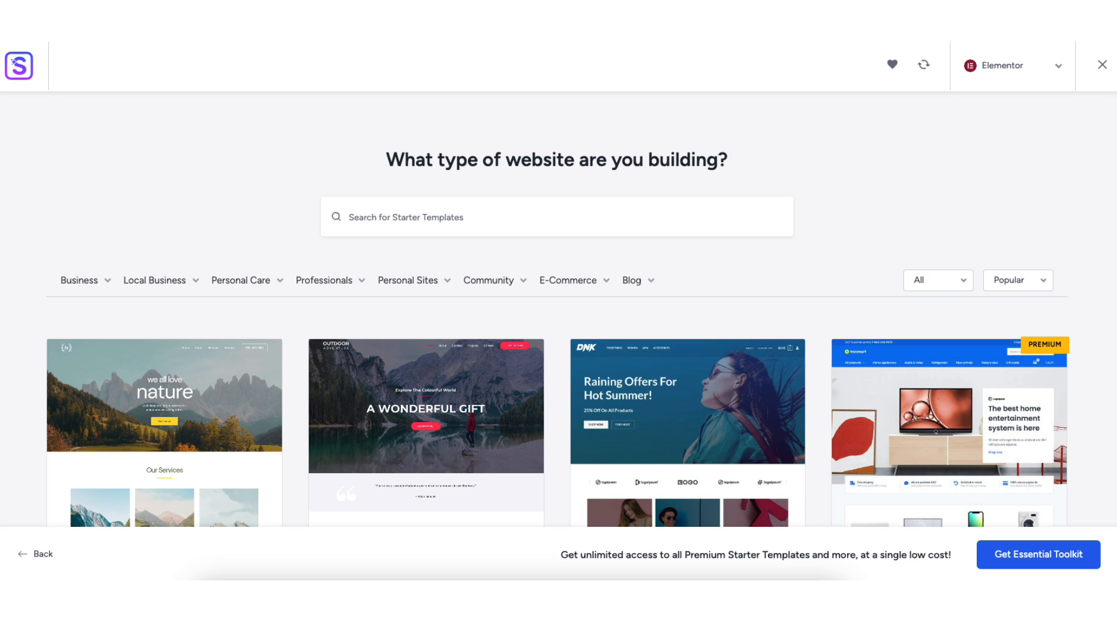
mouse_move(138, 286)
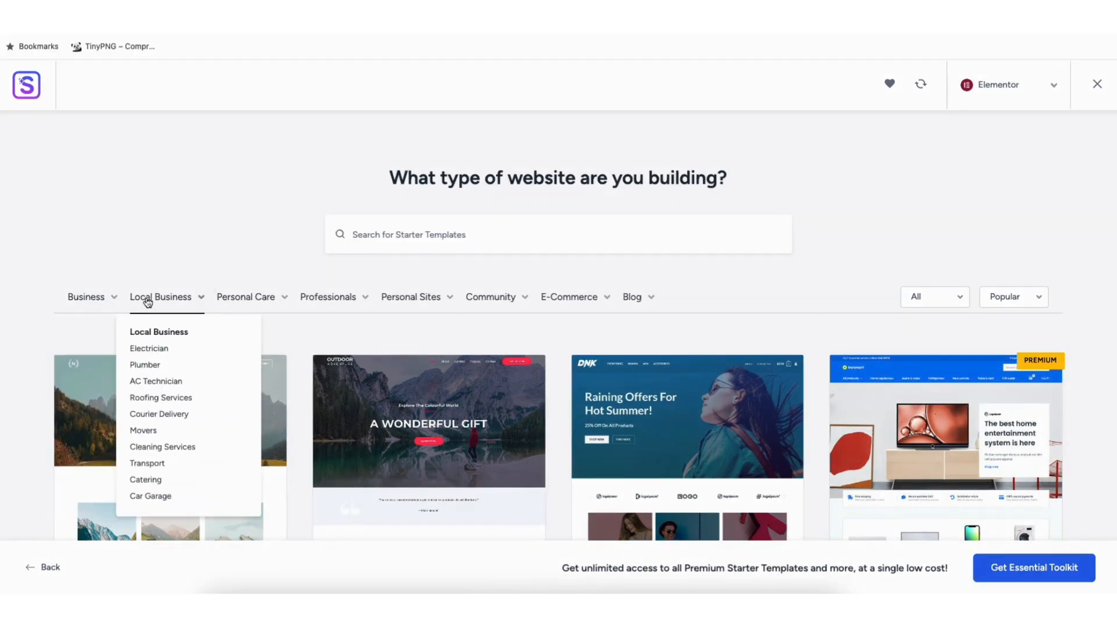
mouse_move(337, 303)
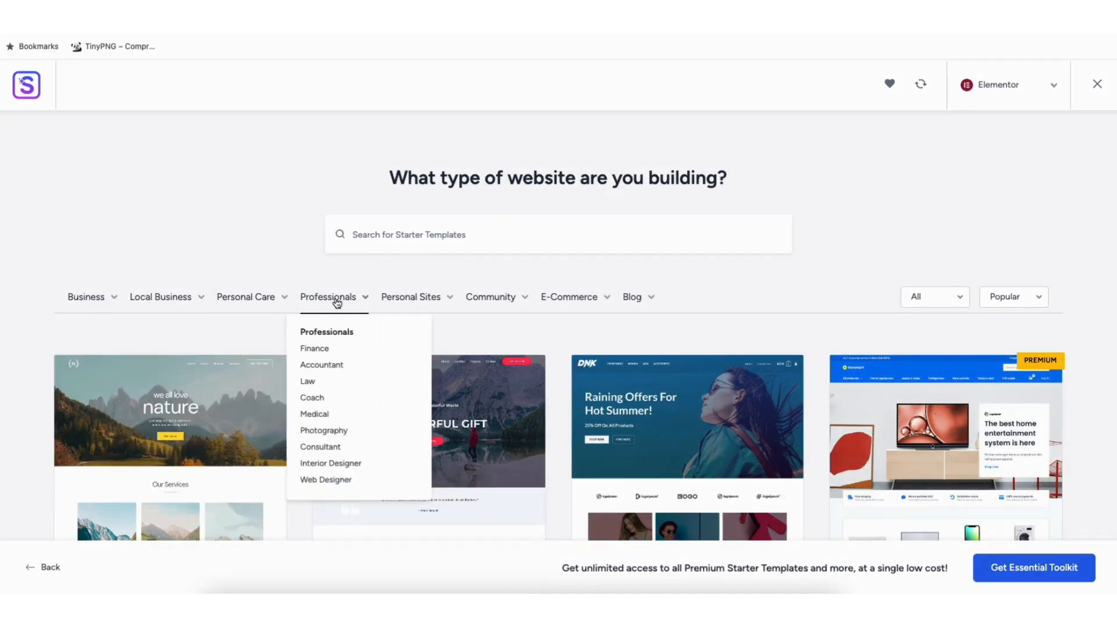
Open the Love Nature template, scroll through its preview, and close it
click(162, 428)
scroll(669, 326, down, 5)
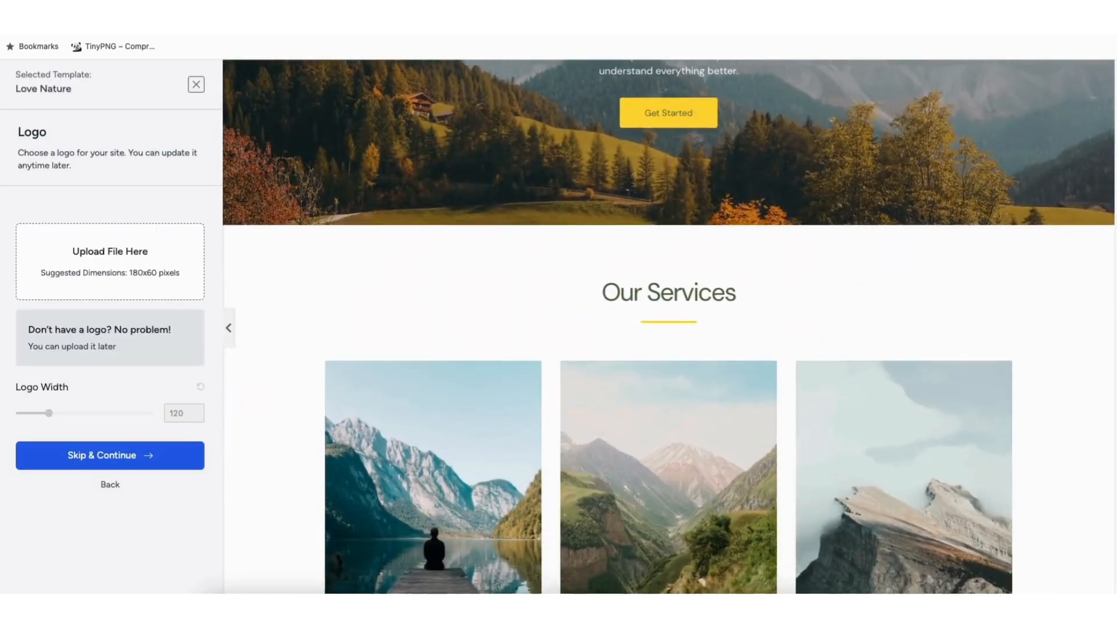
scroll(1114, 279, down, 9)
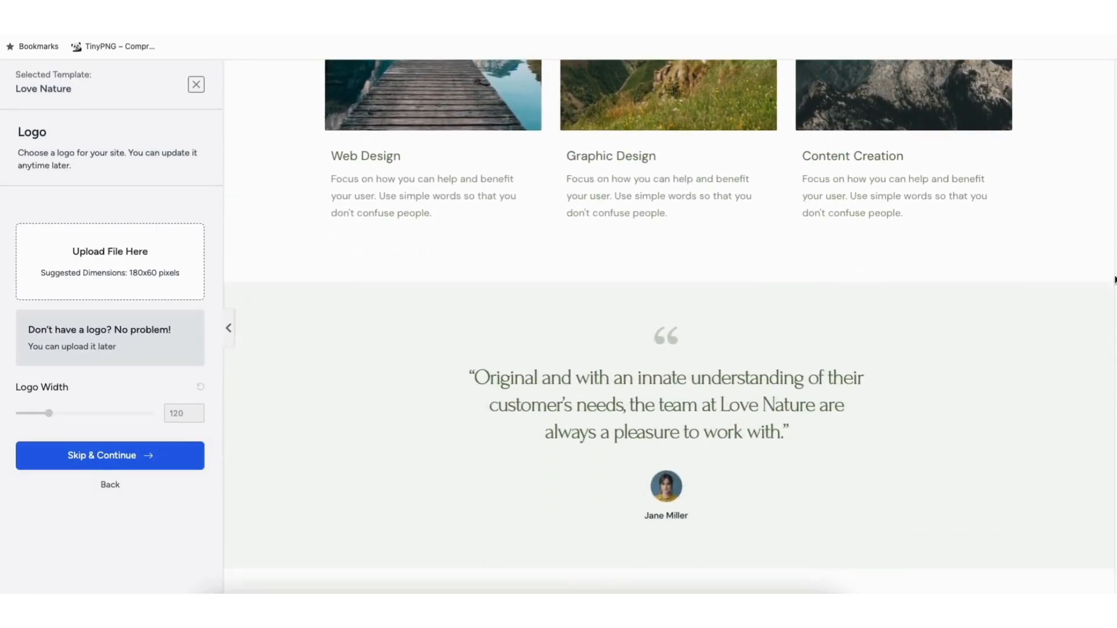
click(196, 85)
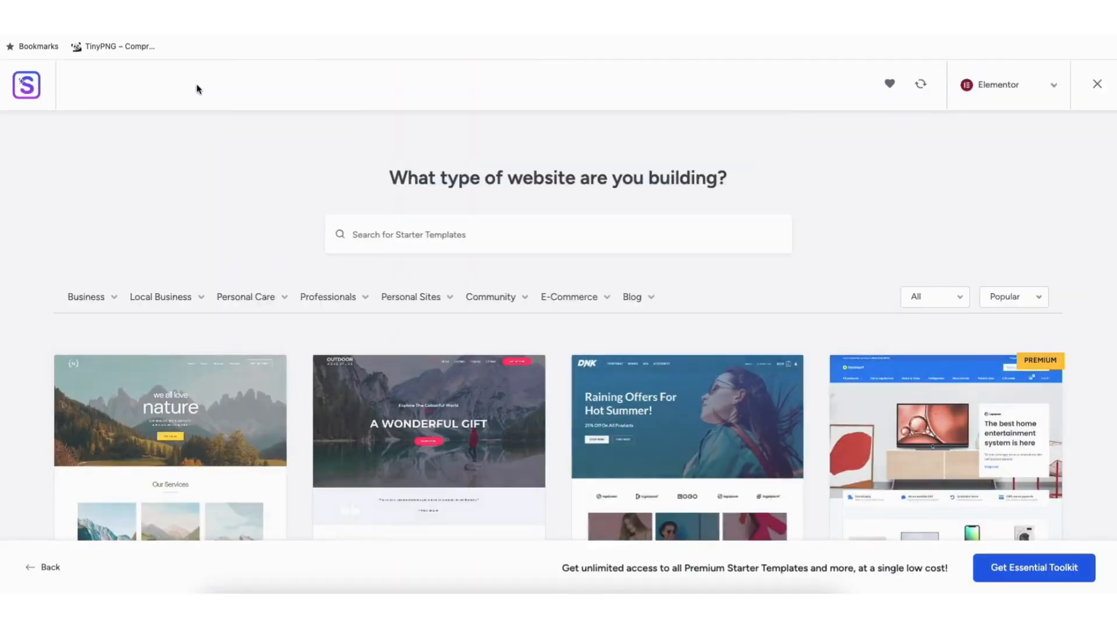
Scroll through the full list of Elementor starter templates
scroll(558, 326, down, 7)
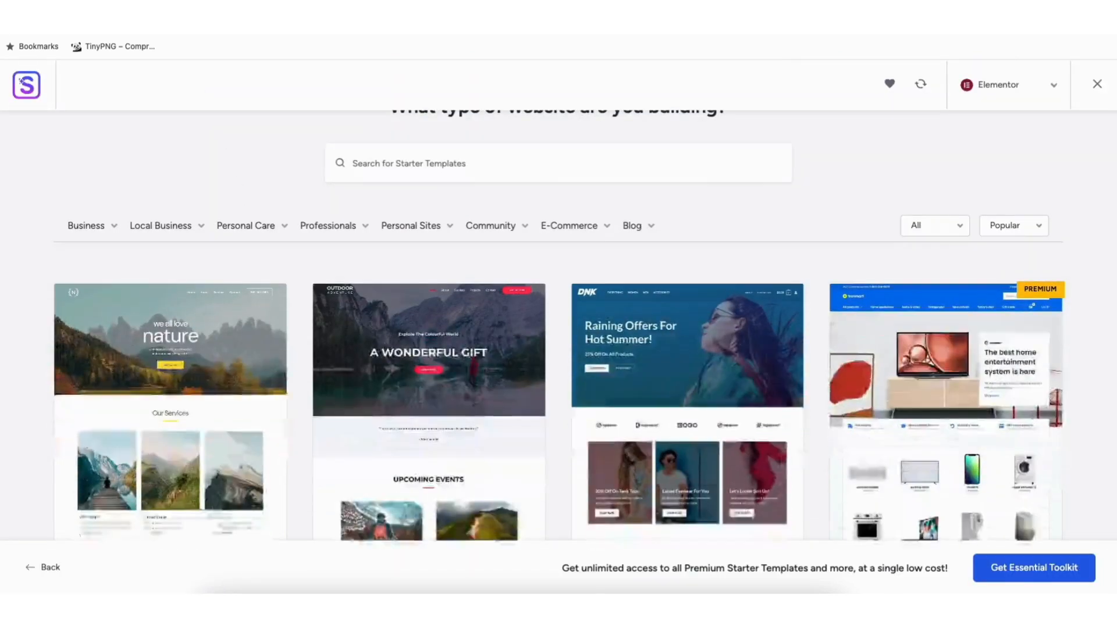
scroll(559, 326, down, 12)
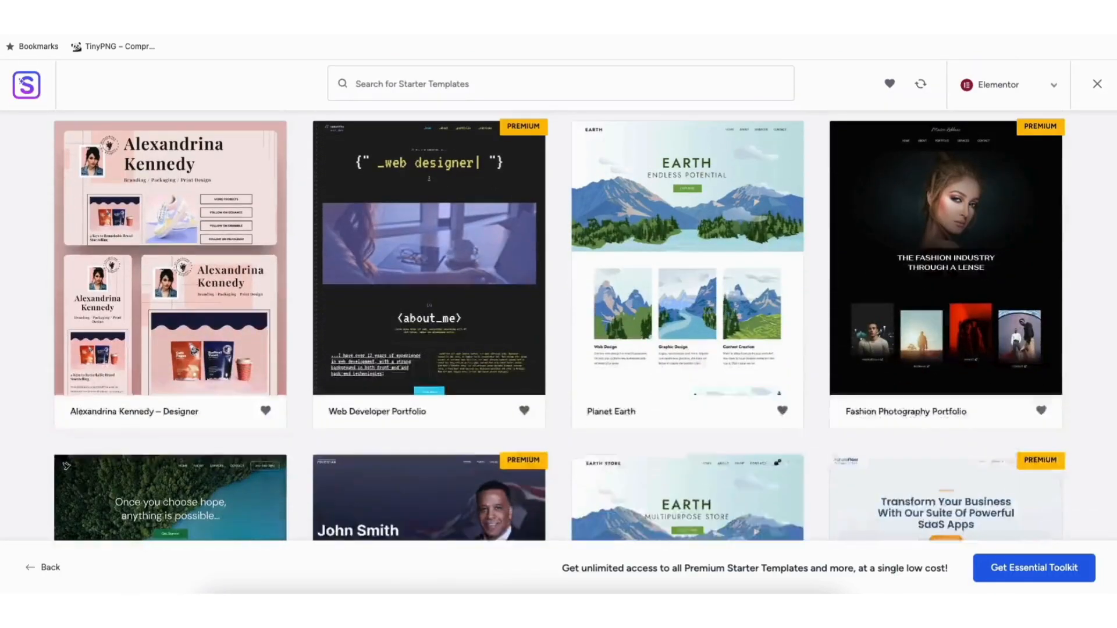
scroll(559, 325, down, 7)
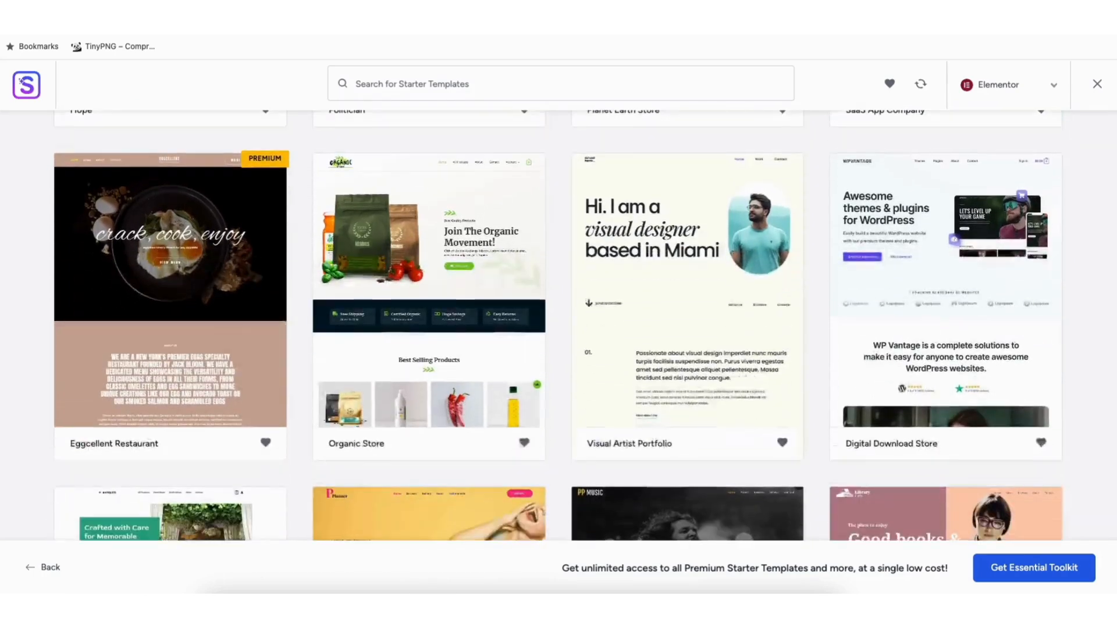
scroll(559, 326, down, 10)
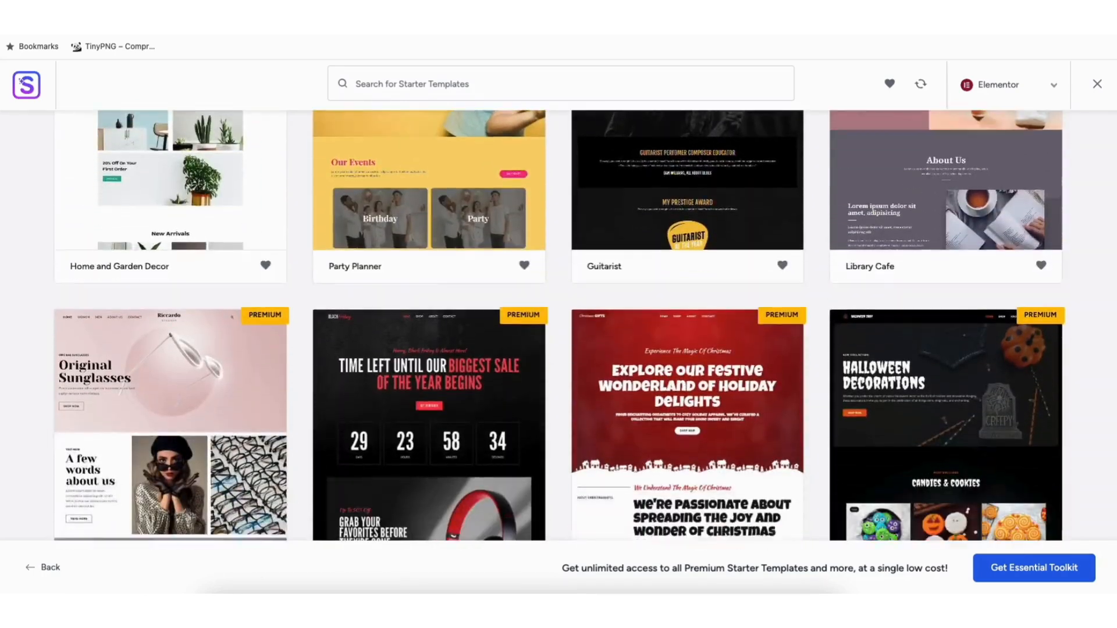
scroll(558, 325, down, 13)
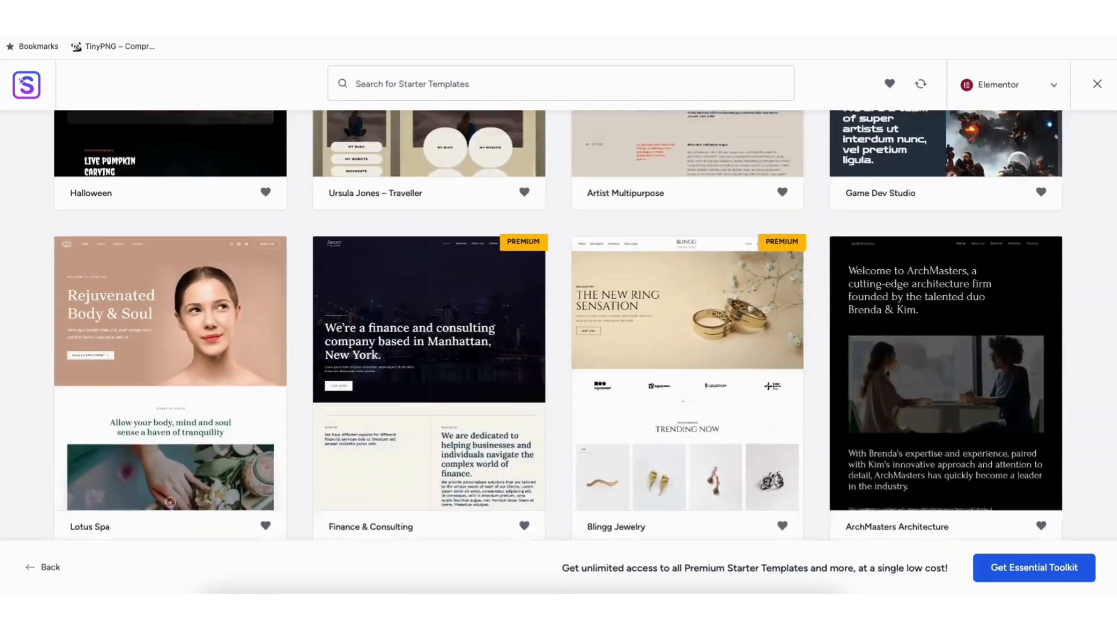
scroll(558, 326, down, 9)
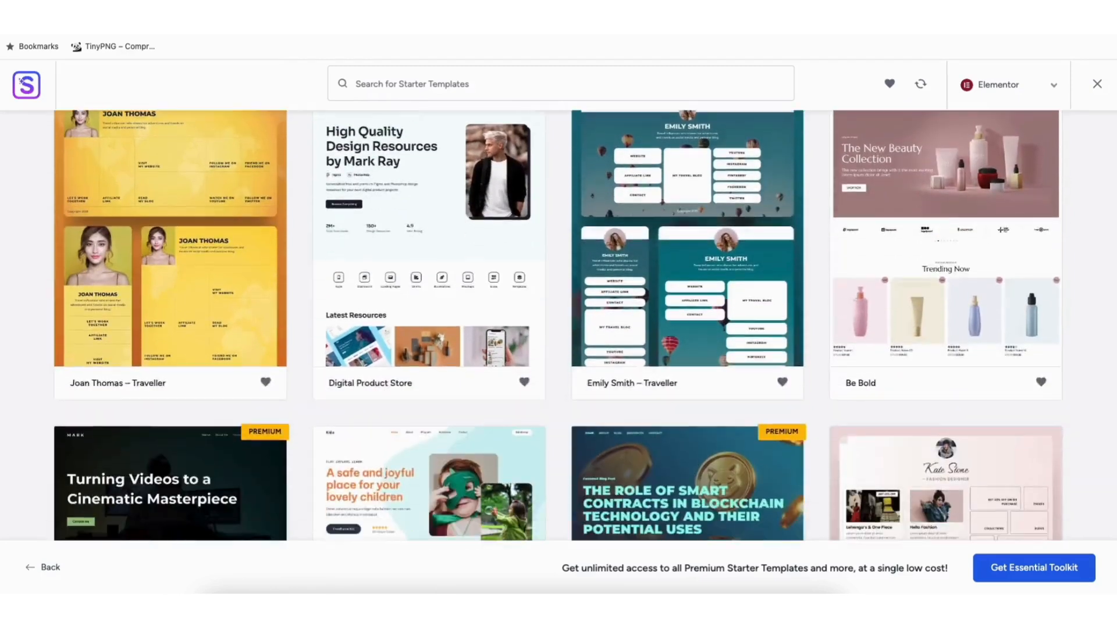
scroll(558, 326, down, 8)
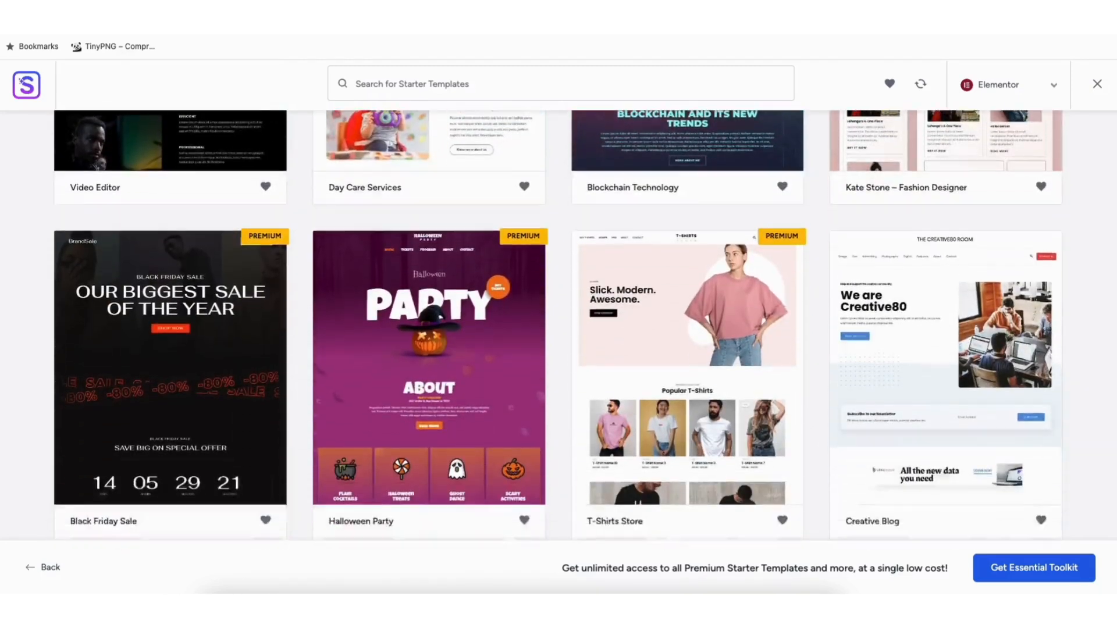
scroll(558, 326, down, 8)
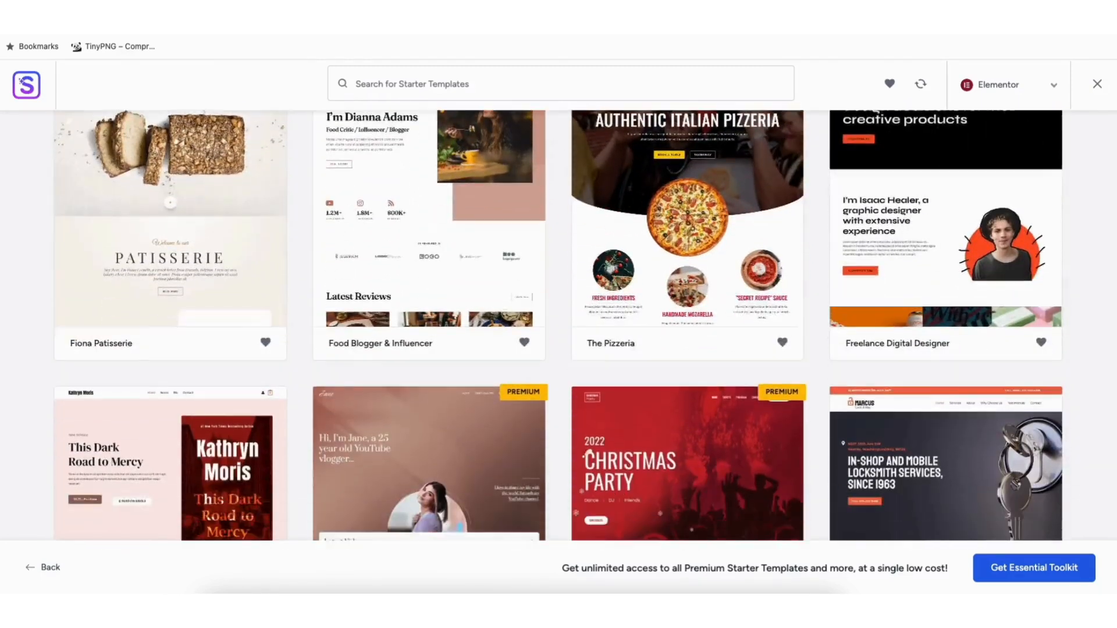
scroll(559, 326, down, 7)
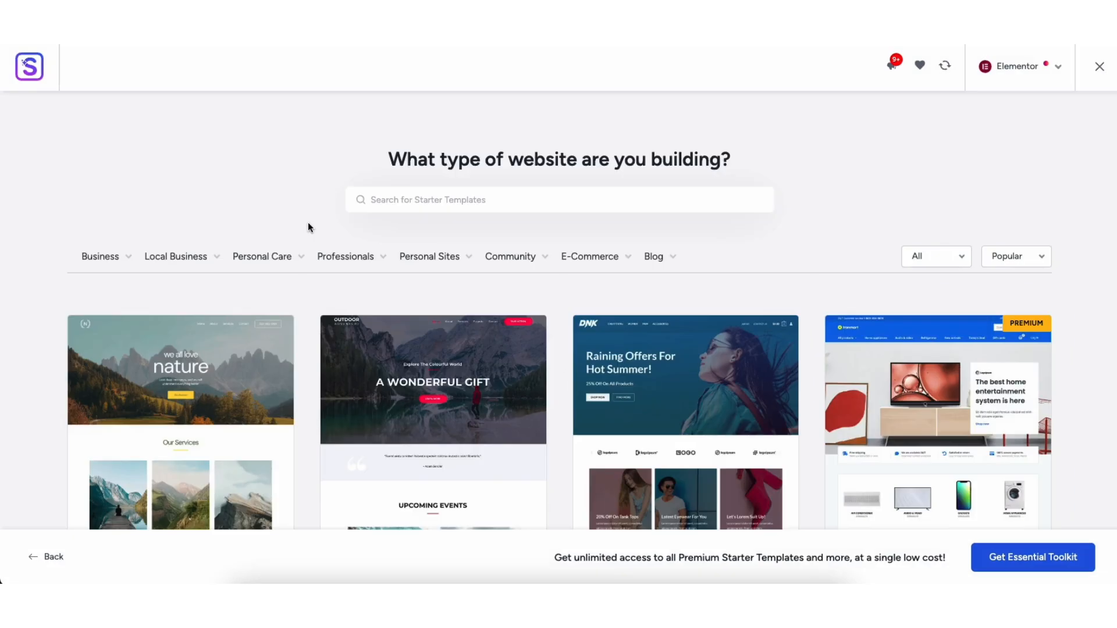
Filter the starter templates by the Local Business category and scroll through the results
mouse_move(204, 256)
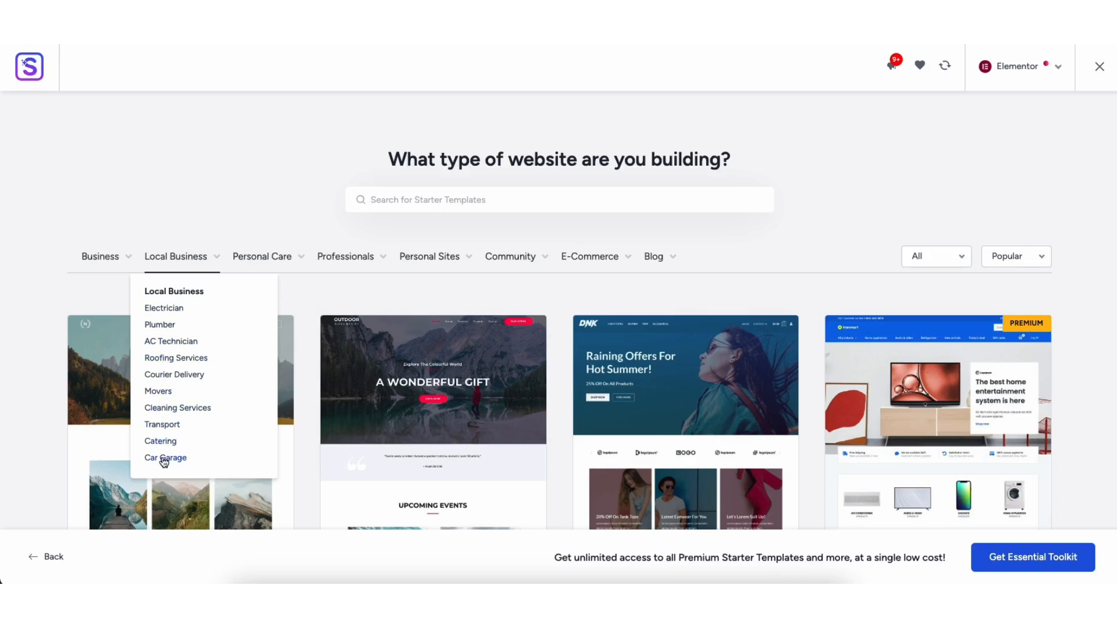
click(168, 262)
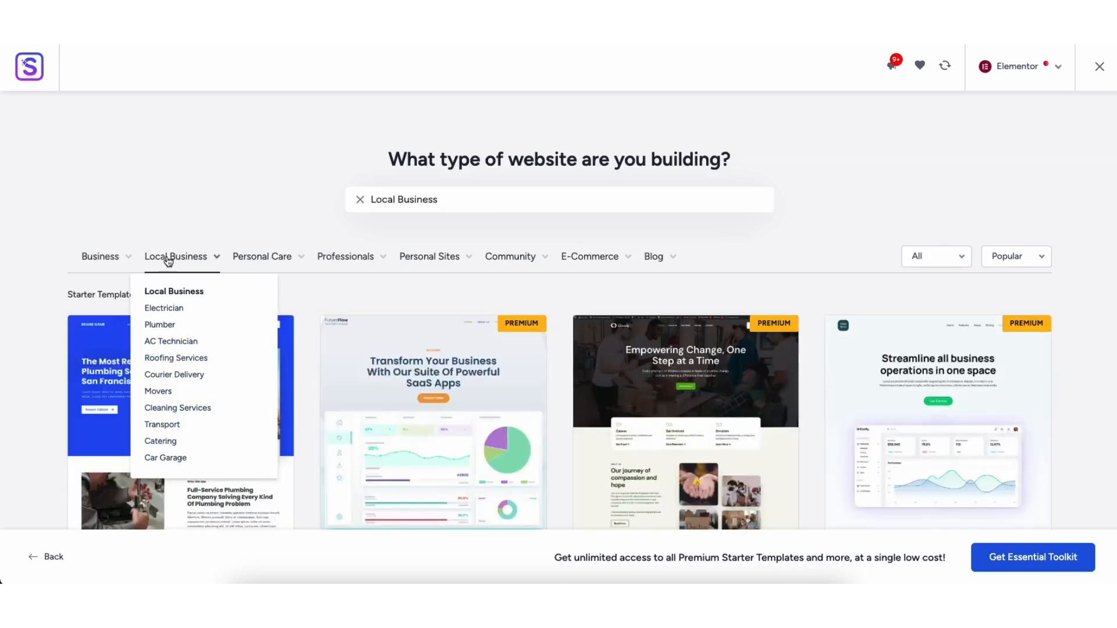
scroll(559, 311, down, 20)
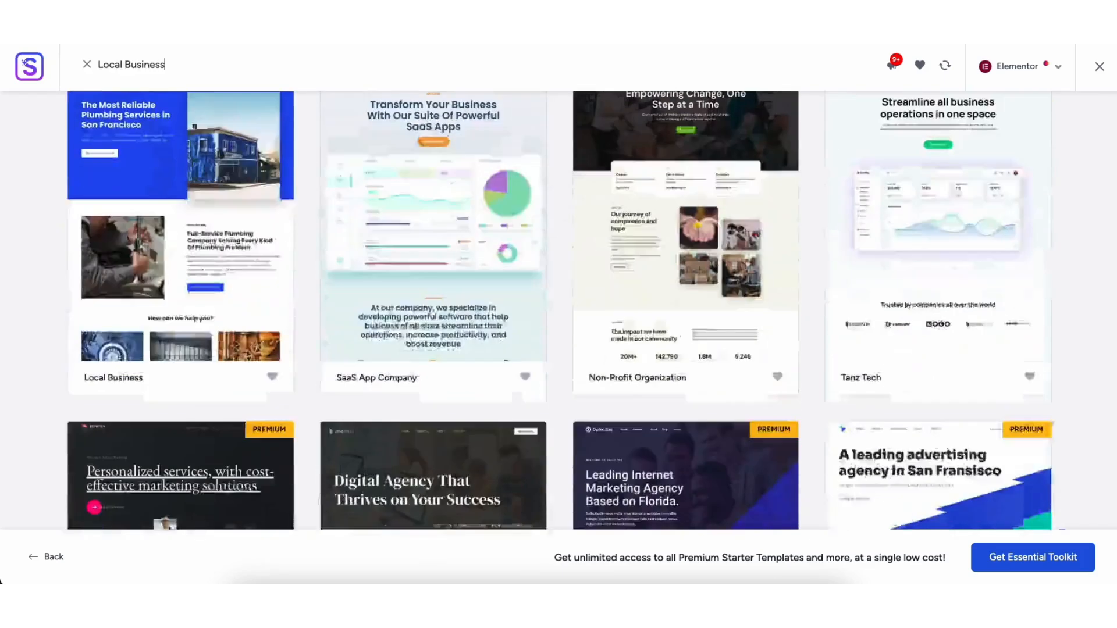
scroll(1115, 167, down, 20)
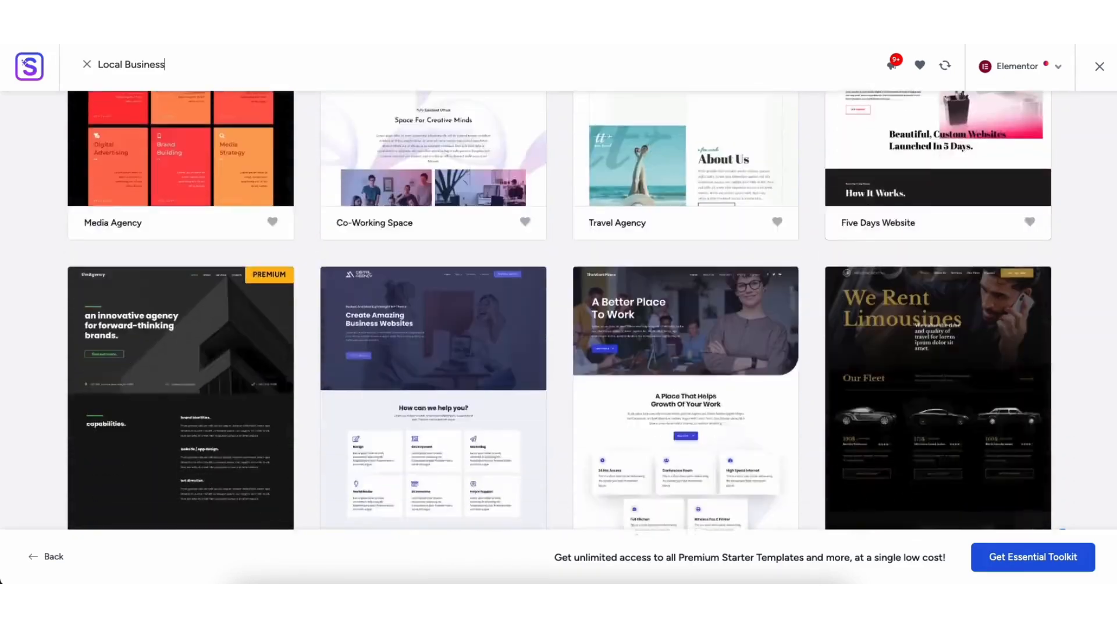
scroll(1115, 166, down, 15)
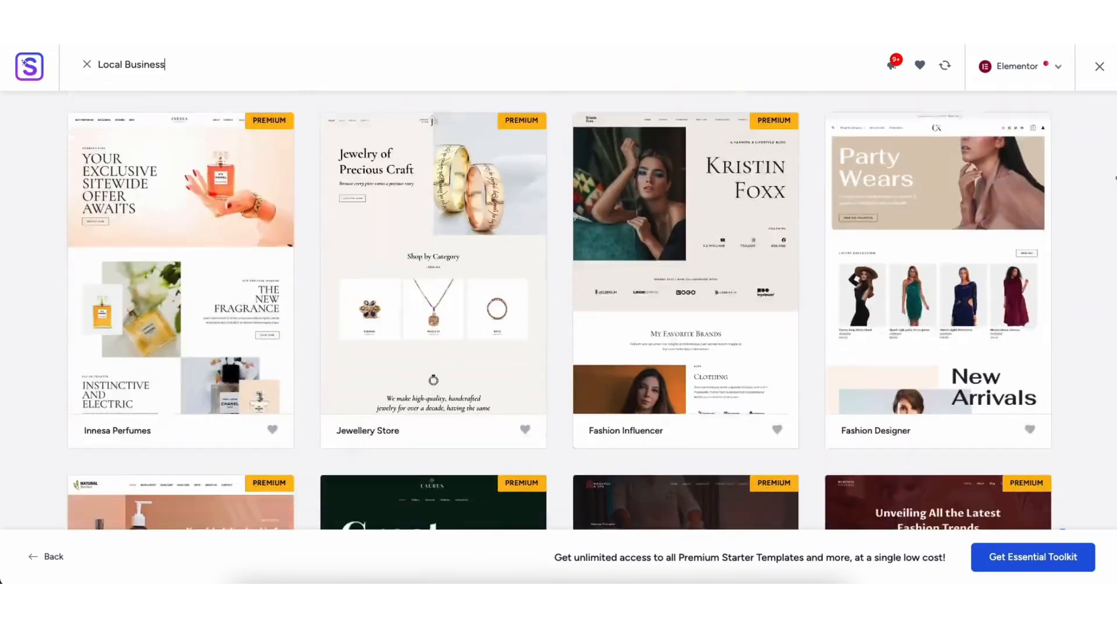
scroll(1115, 196, down, 3)
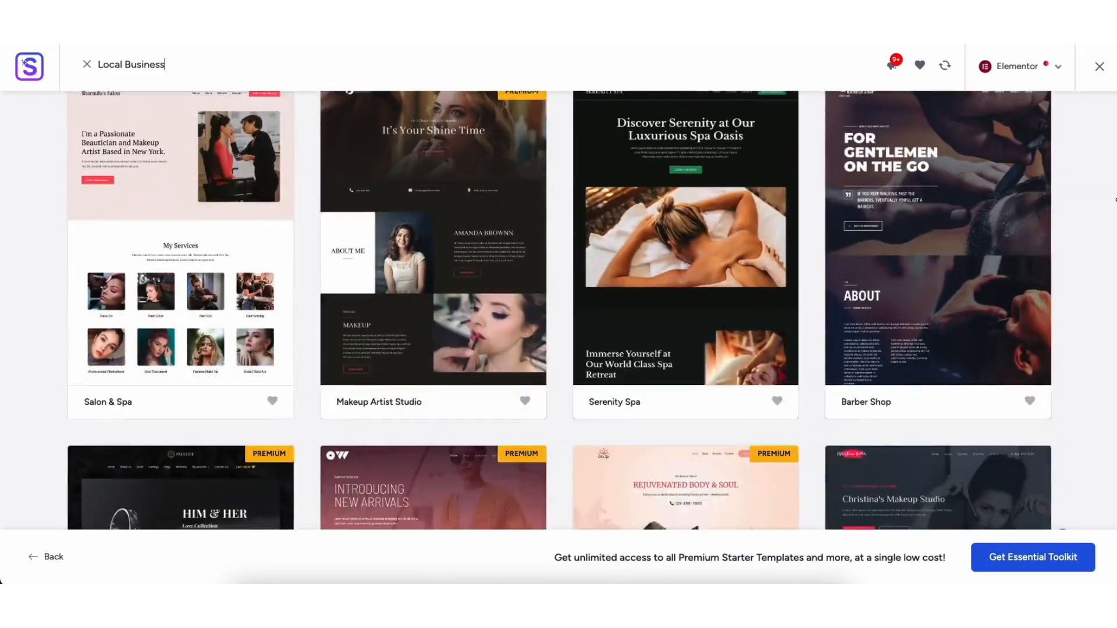
scroll(1105, 184, up, 20)
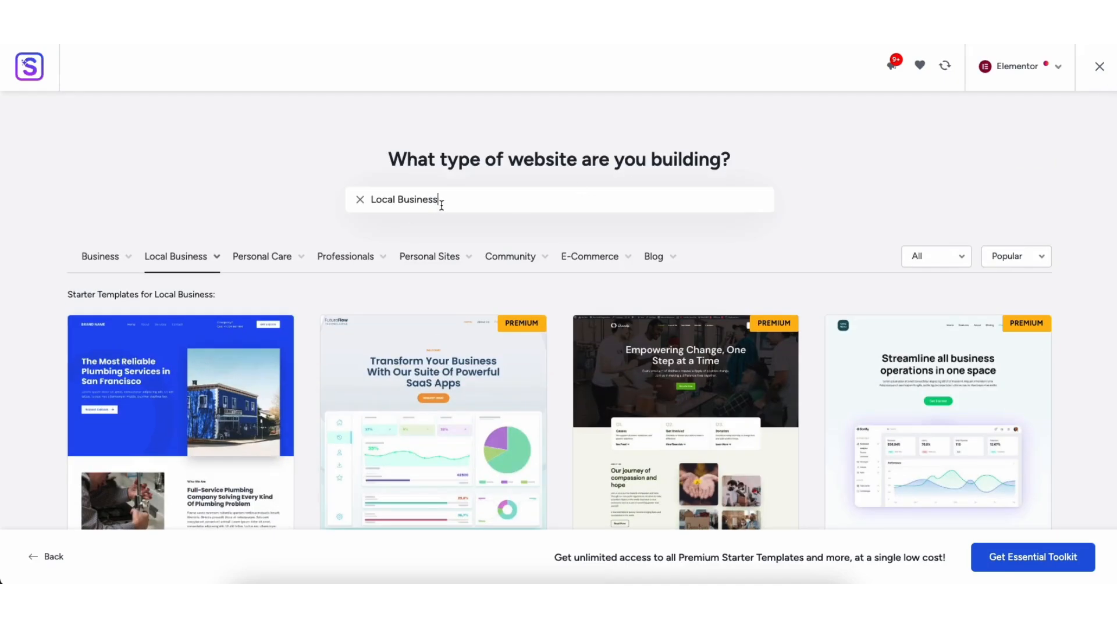
Search the starter templates for roofing and open the Roofing Services template
drag(442, 205, 351, 196)
text(roofing)
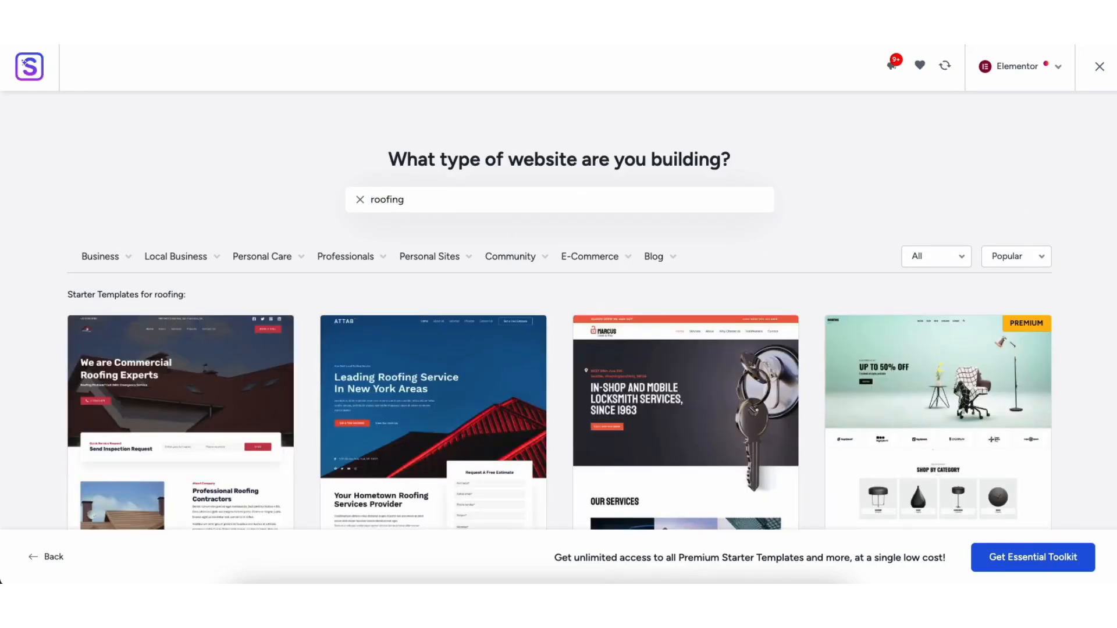
scroll(396, 282, down, 3)
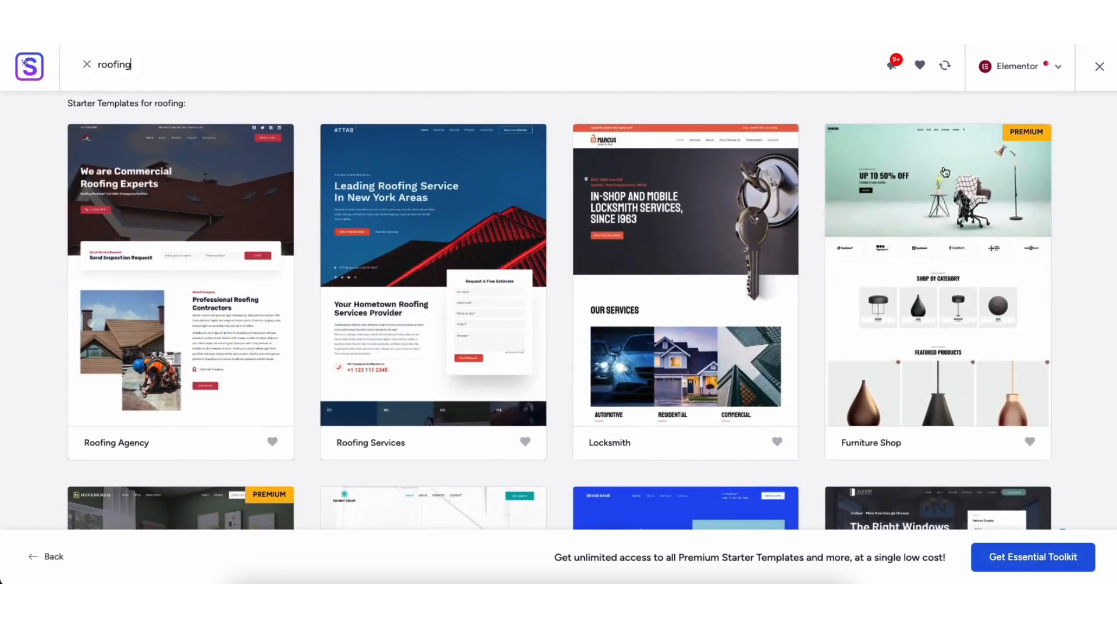
click(384, 287)
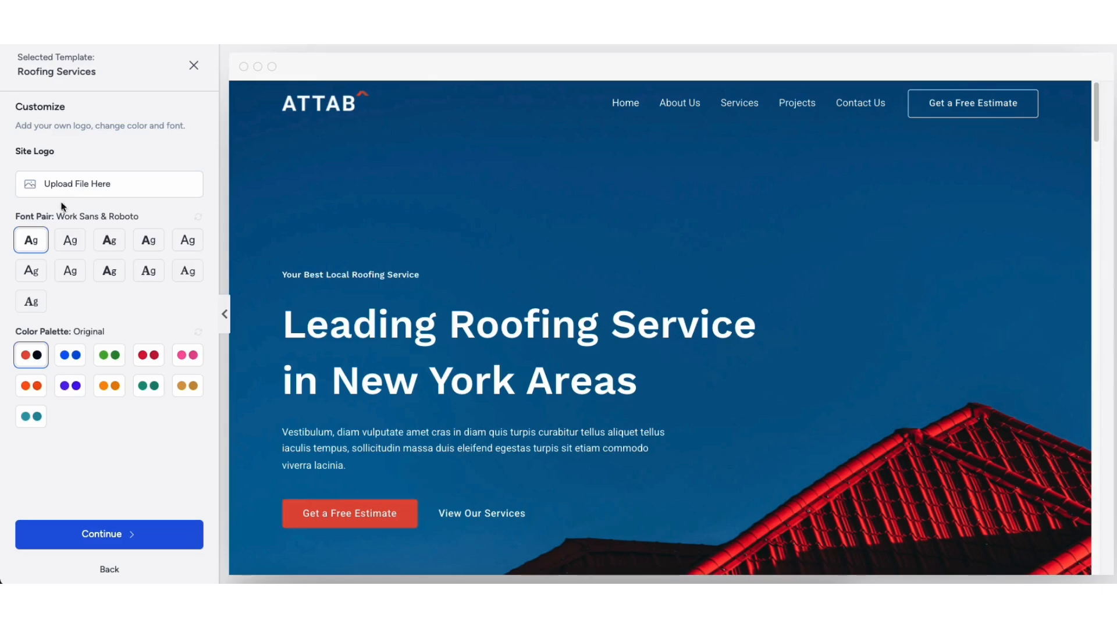
Preview each colour palette on the template before going back to the Original palette
click(69, 355)
click(109, 355)
click(148, 355)
click(187, 355)
click(187, 385)
click(148, 386)
click(109, 386)
click(70, 386)
click(35, 387)
click(33, 417)
click(35, 357)
Continue past customization, skip the feature selection, and submit the form to build the website with the default import options
click(99, 535)
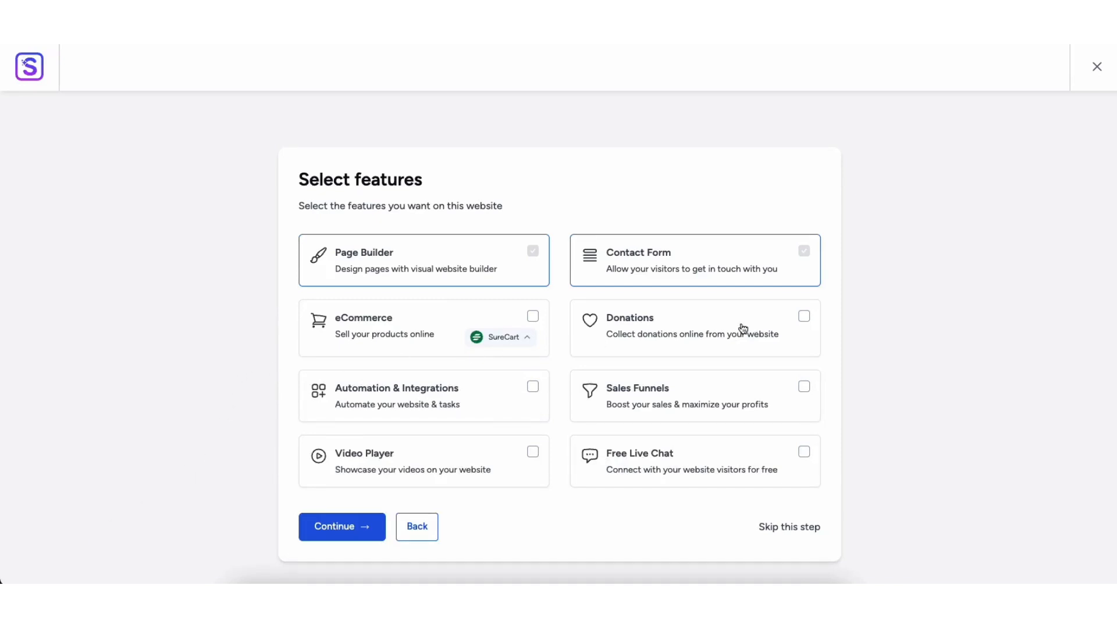
click(805, 320)
click(805, 319)
click(768, 528)
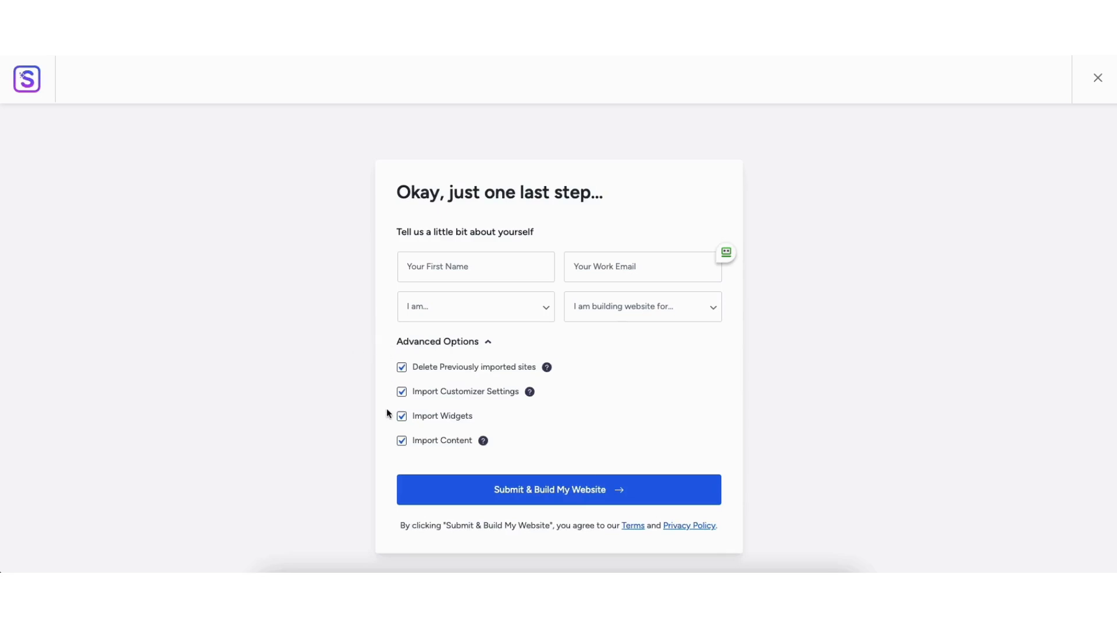
click(550, 492)
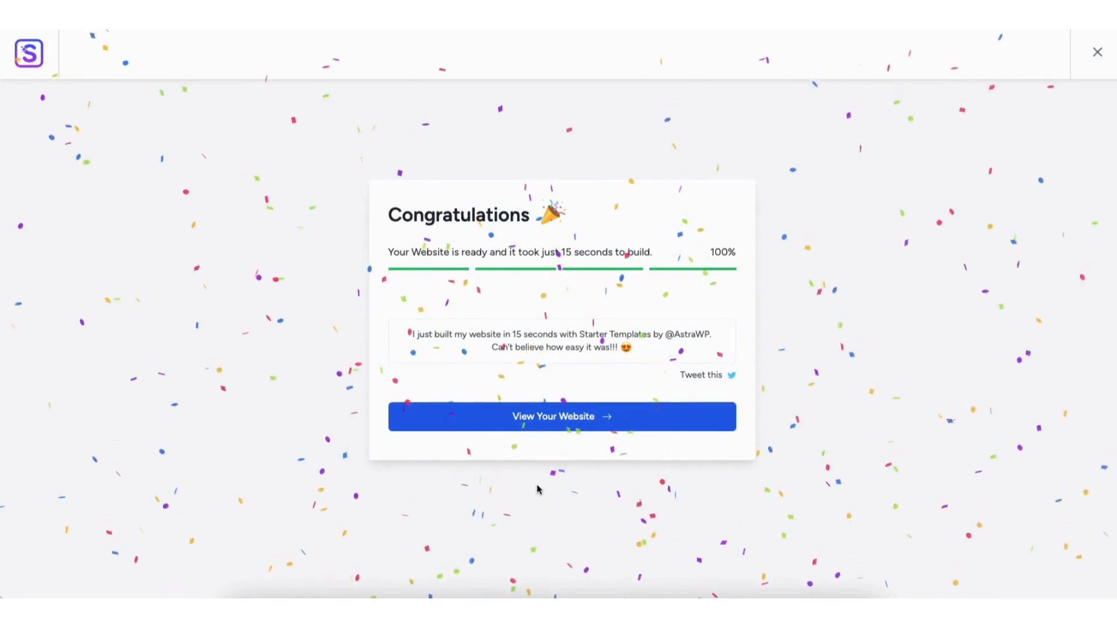
Open the new website and scroll through its homepage
click(538, 419)
scroll(559, 323, down, 10)
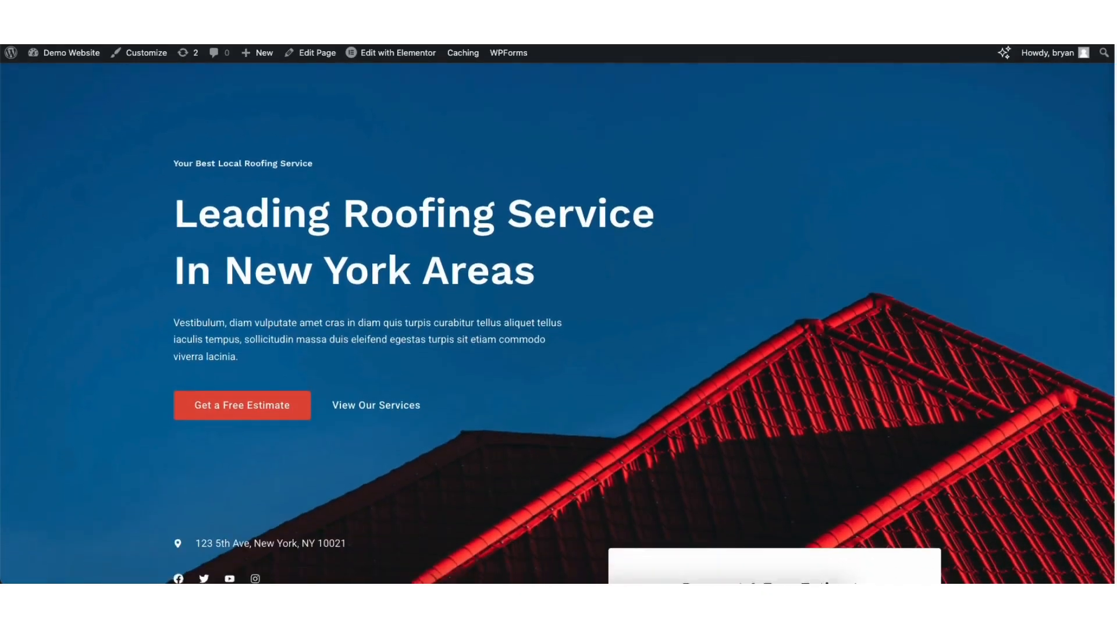
scroll(559, 323, down, 10)
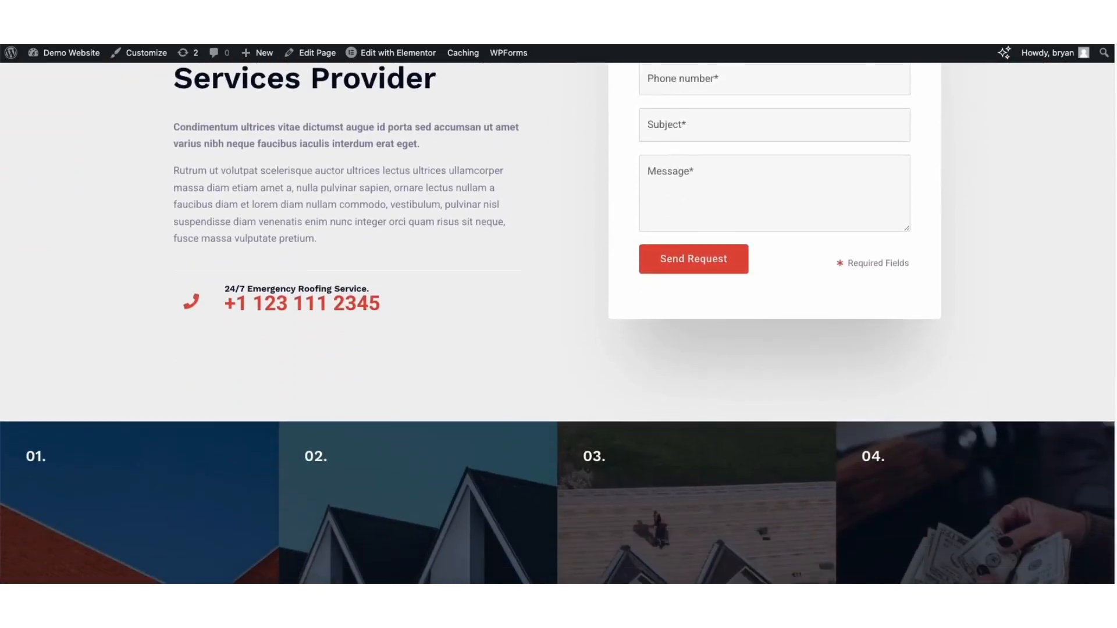
scroll(559, 323, down, 10)
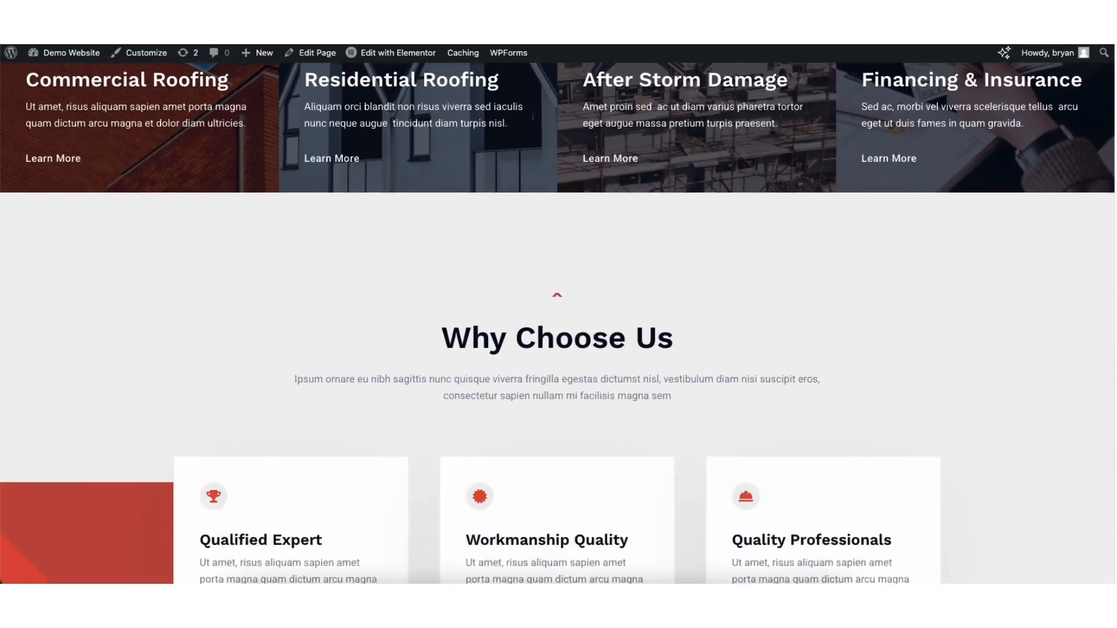
scroll(558, 323, down, 10)
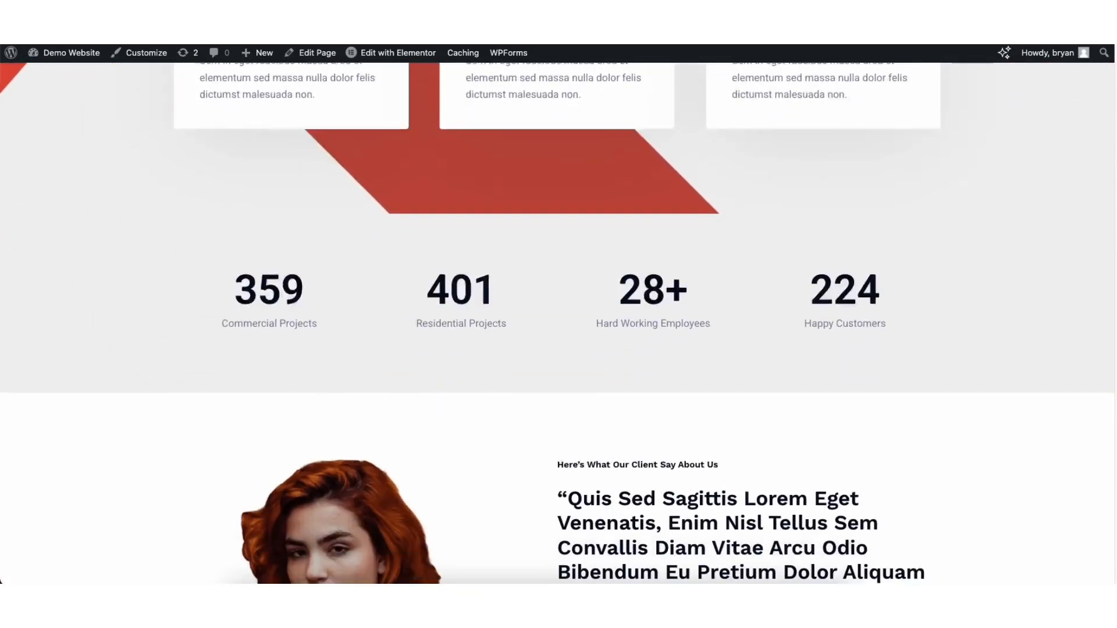
scroll(558, 323, down, 10)
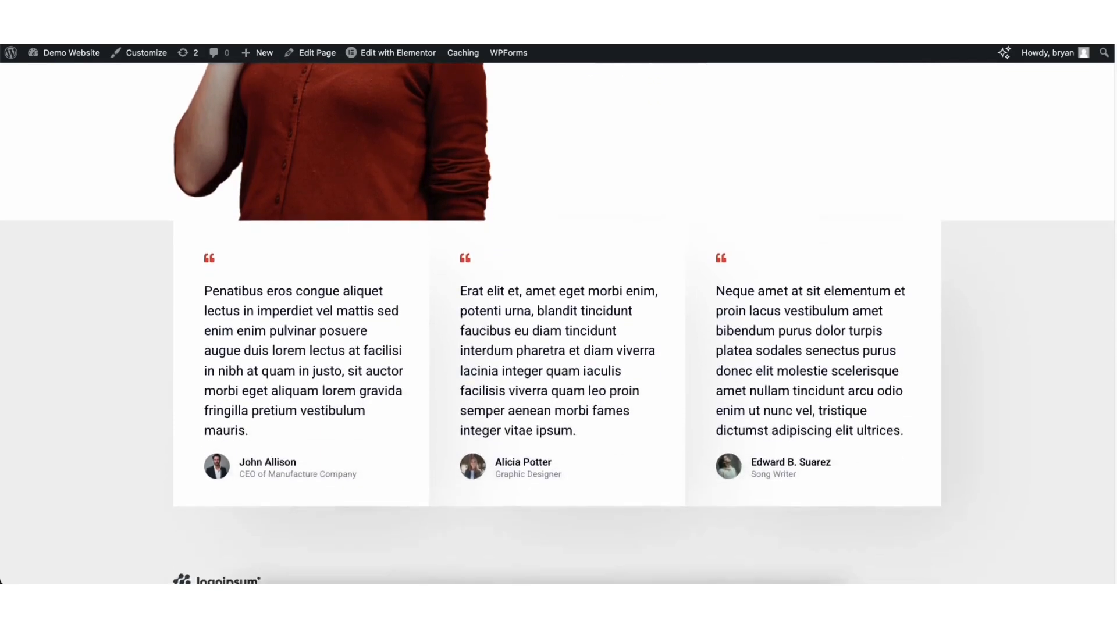
scroll(556, 243, down, 1)
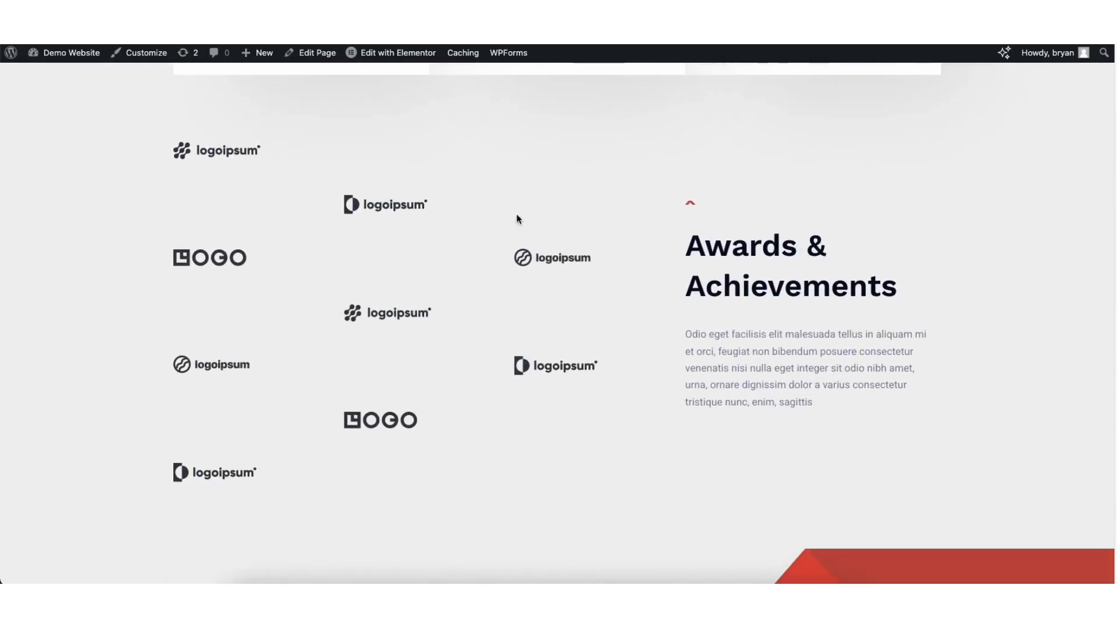
Open the homepage in Elementor and change the main heading to My Demo Service Based Website
mouse_move(386, 54)
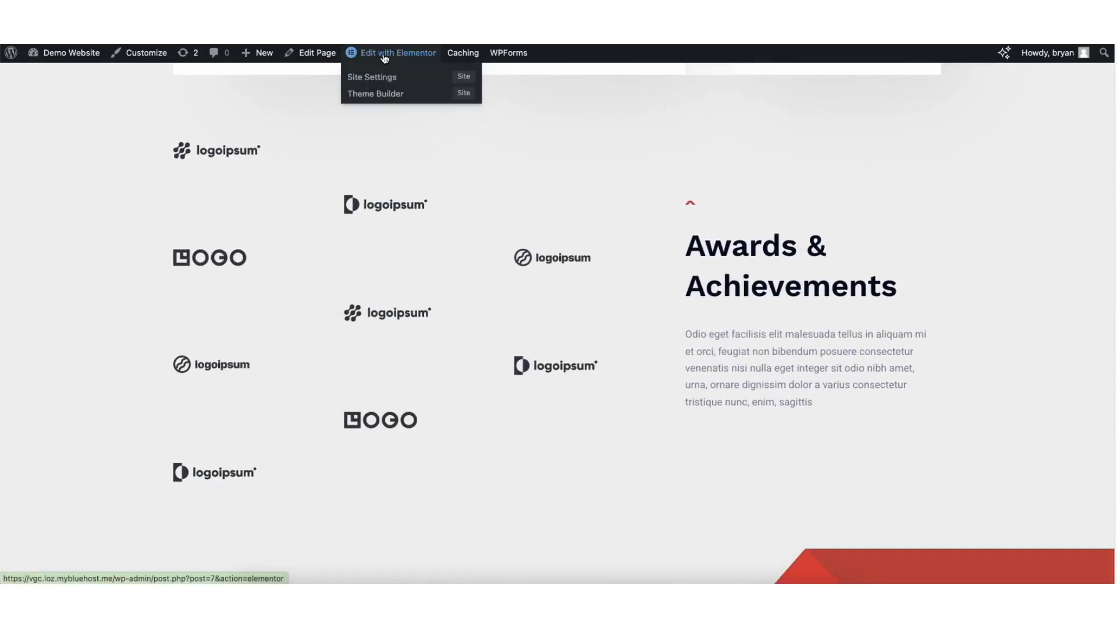
click(384, 54)
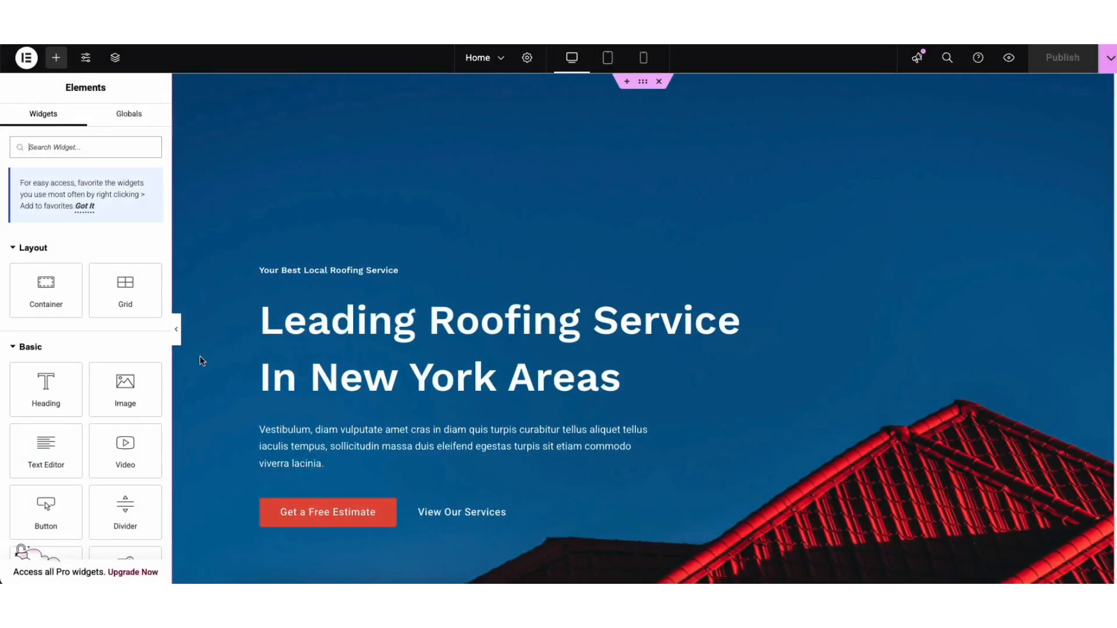
click(273, 328)
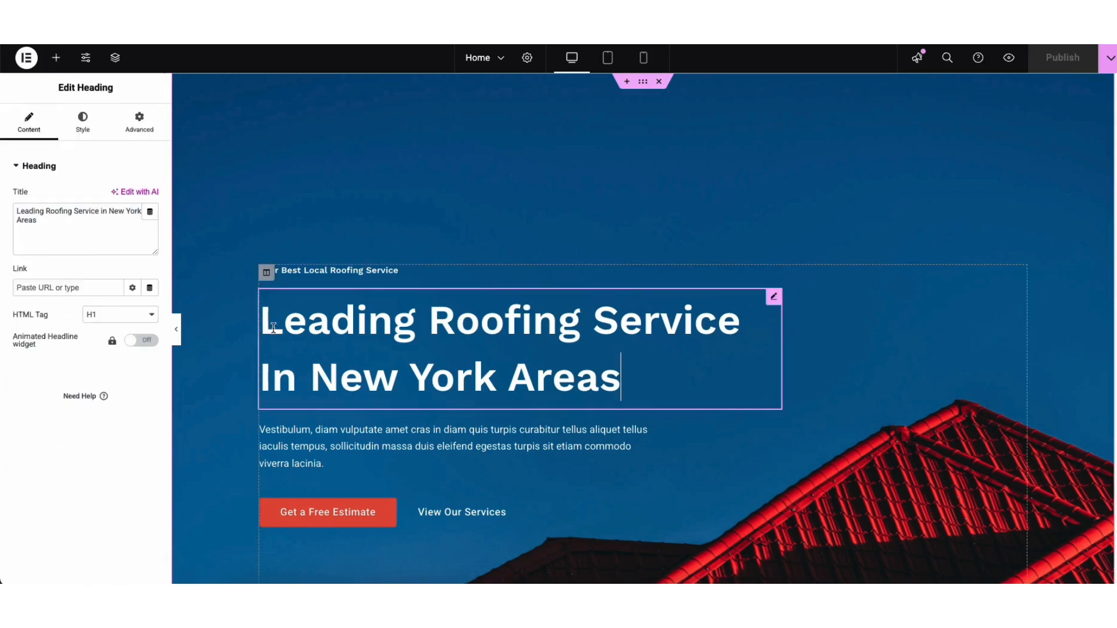
drag(266, 326, 394, 354)
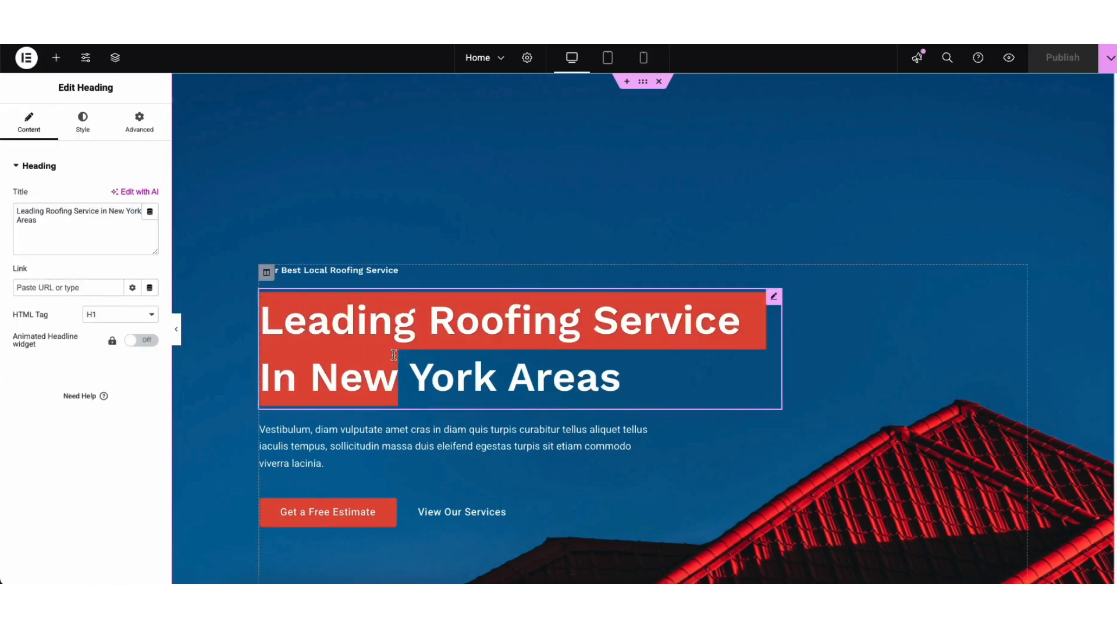
click(209, 344)
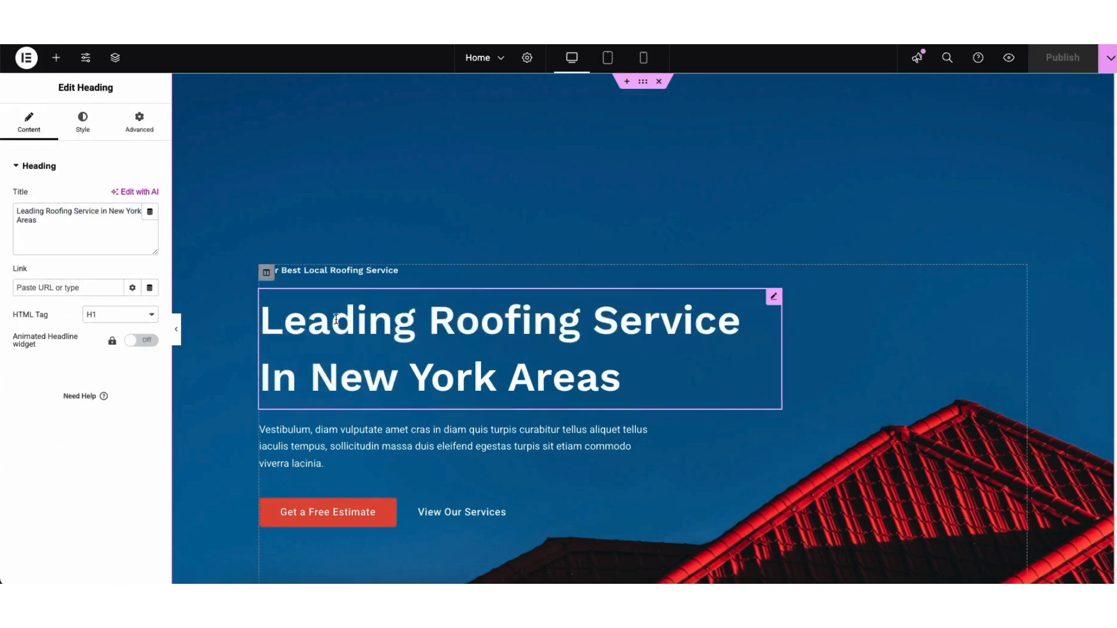
drag(267, 317, 627, 379)
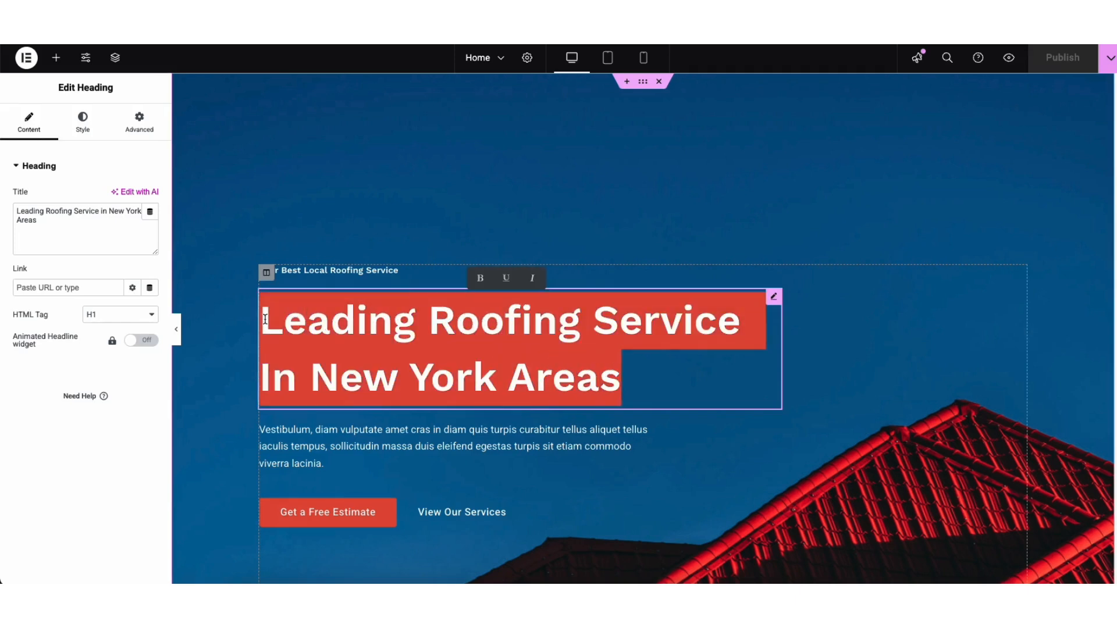
text(My D)
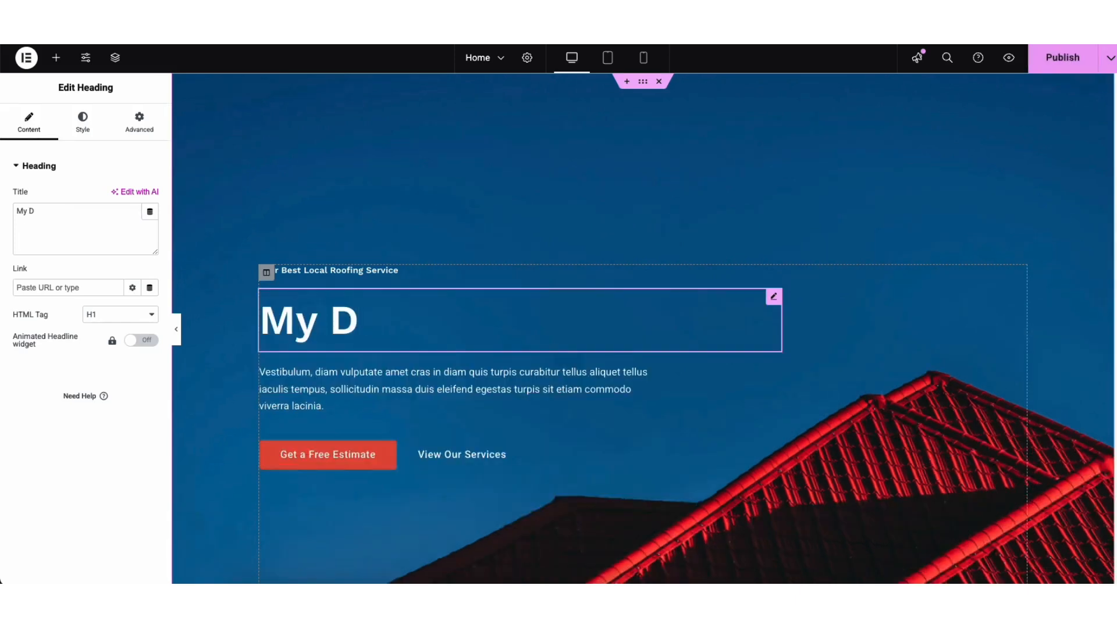
text(emo Service )
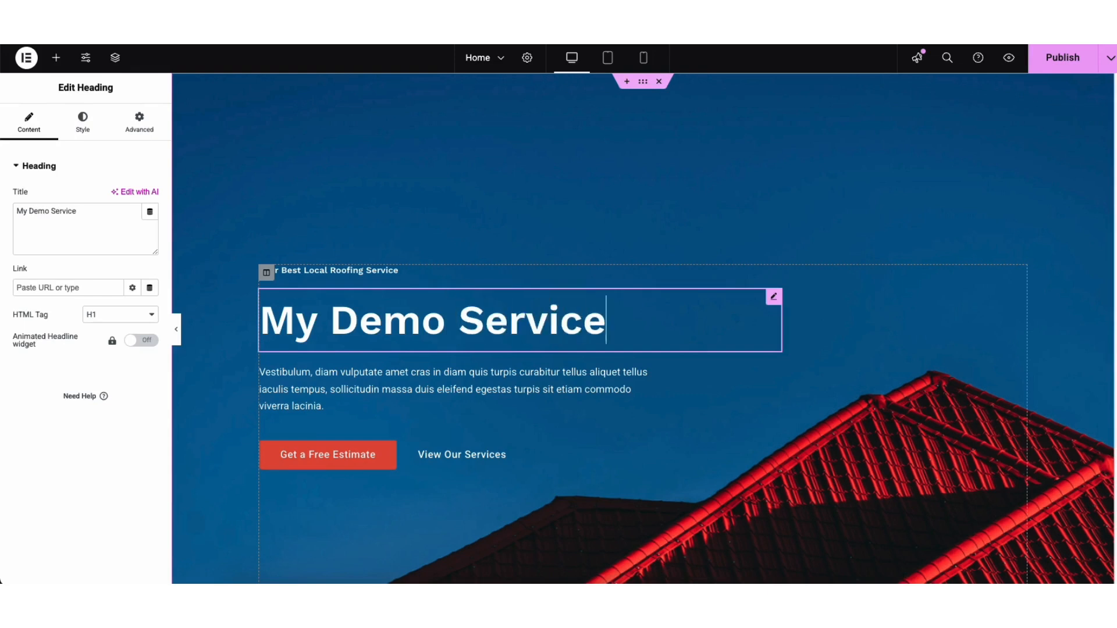
text(Based We)
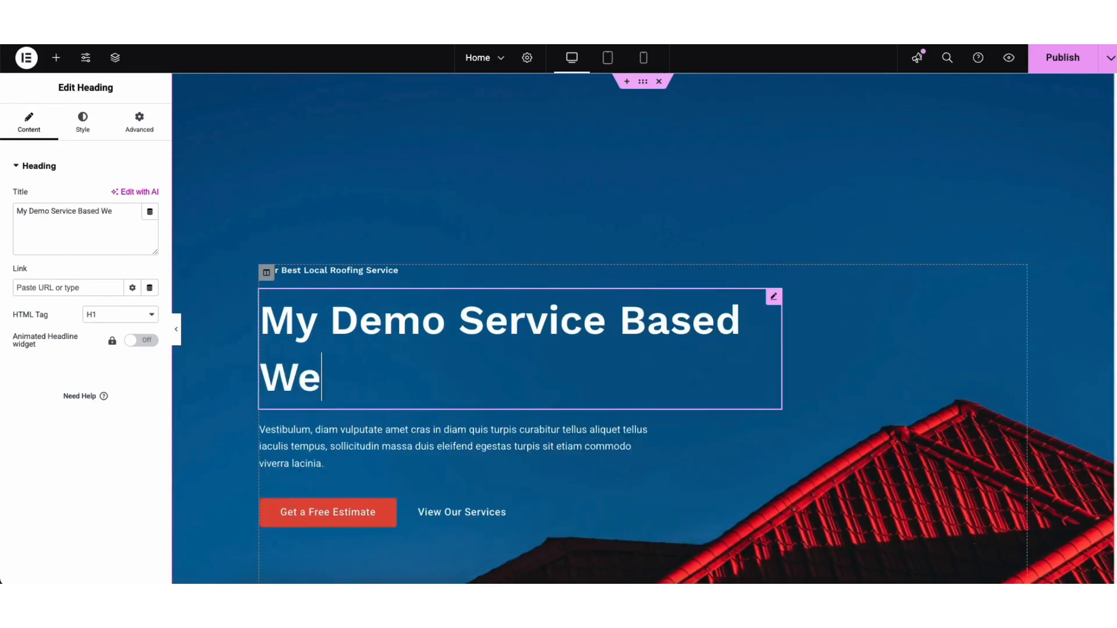
text(bsite)
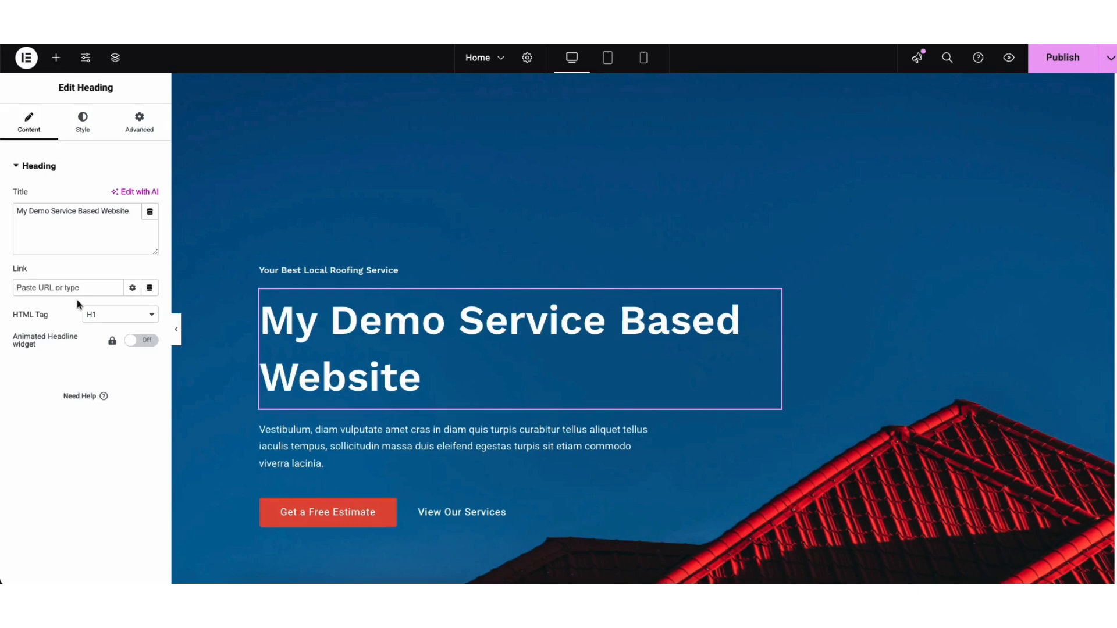
Open the heading's style typography settings and examine the font options
click(105, 318)
click(109, 321)
click(83, 129)
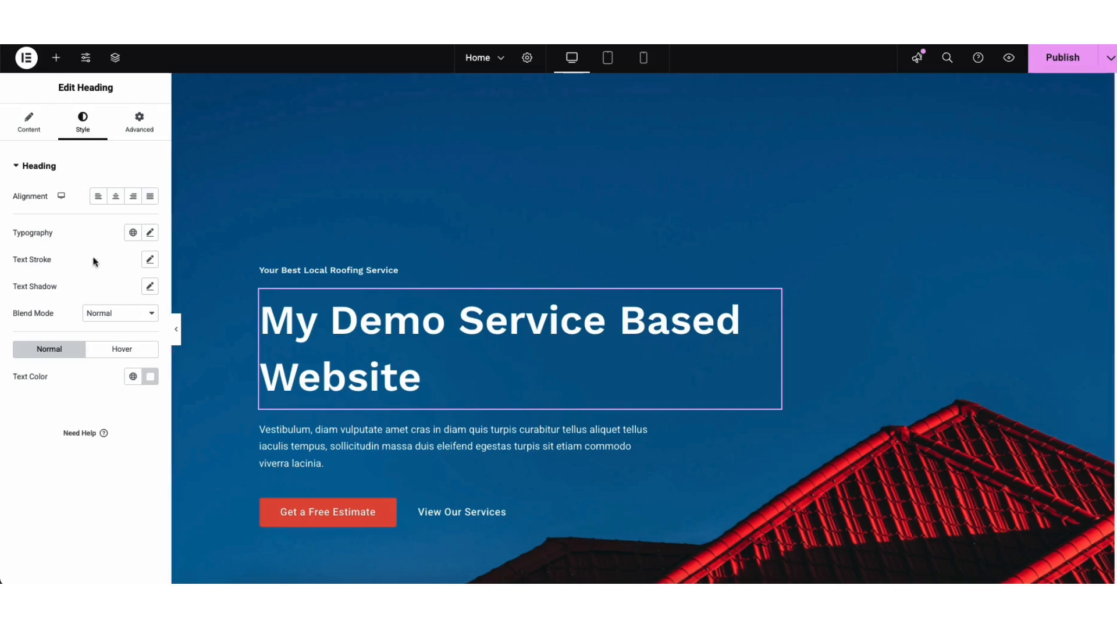
click(150, 234)
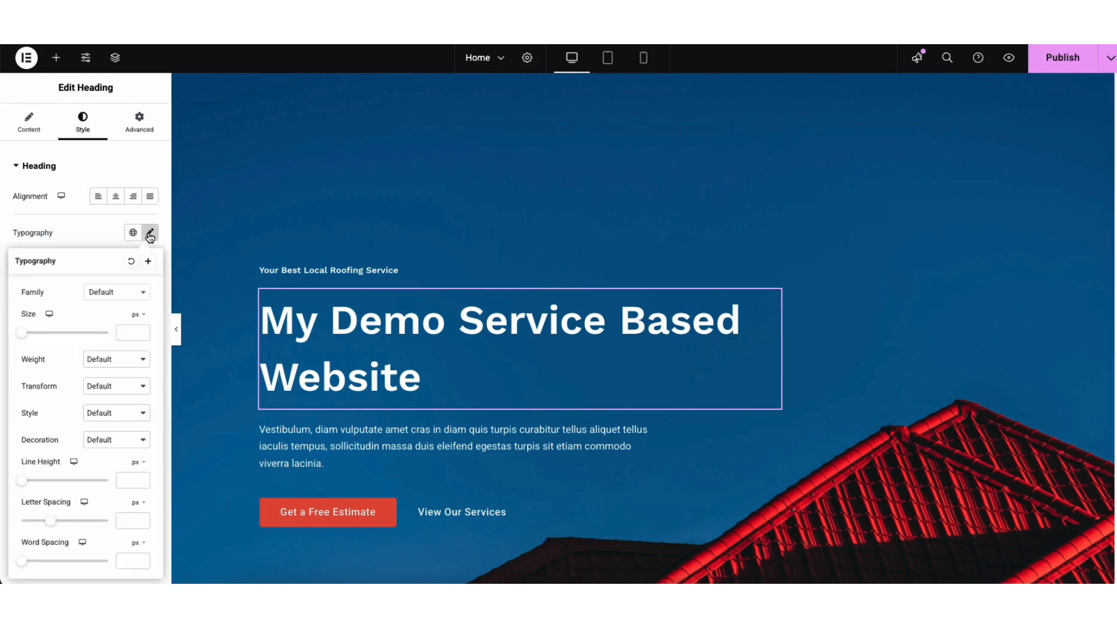
click(145, 297)
drag(145, 326, 145, 348)
click(65, 299)
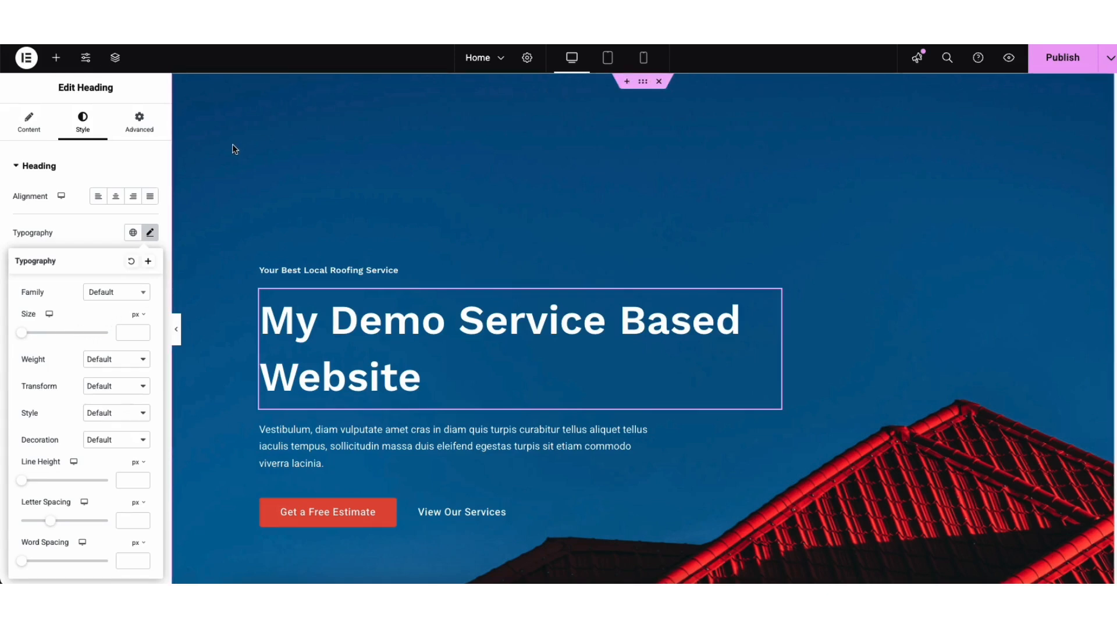
Open the hero section's settings and view its background style options
right_click(236, 164)
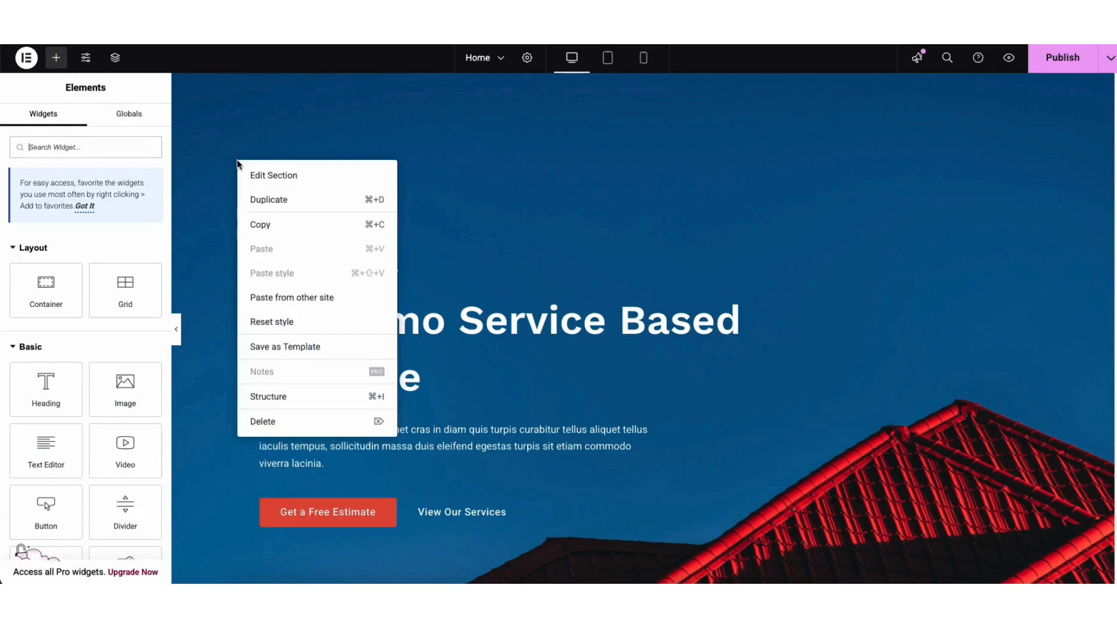
click(265, 180)
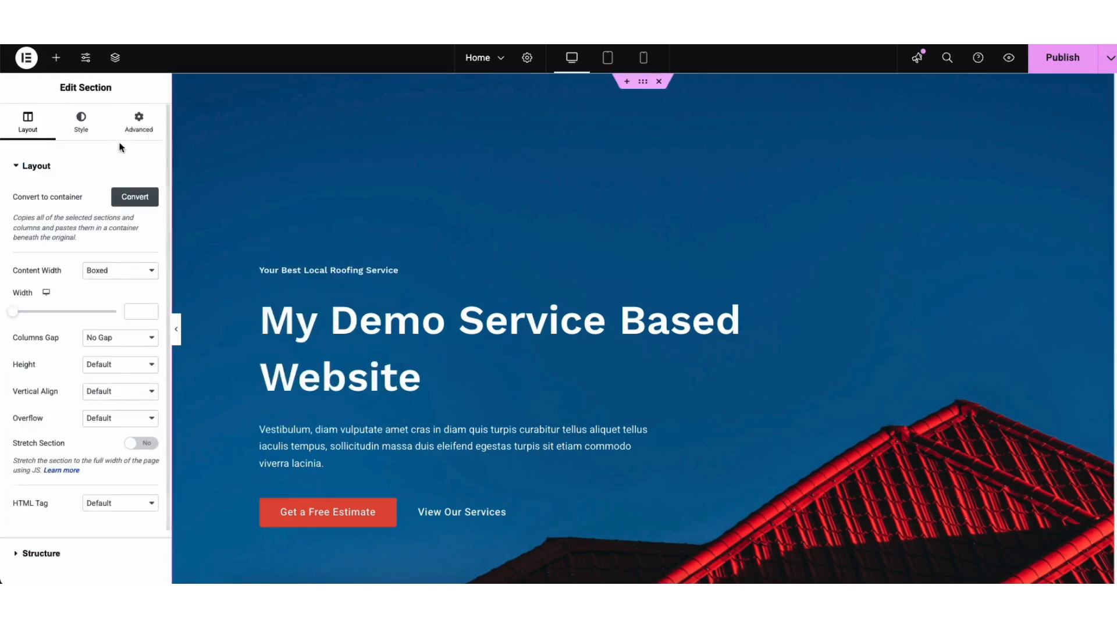
click(82, 125)
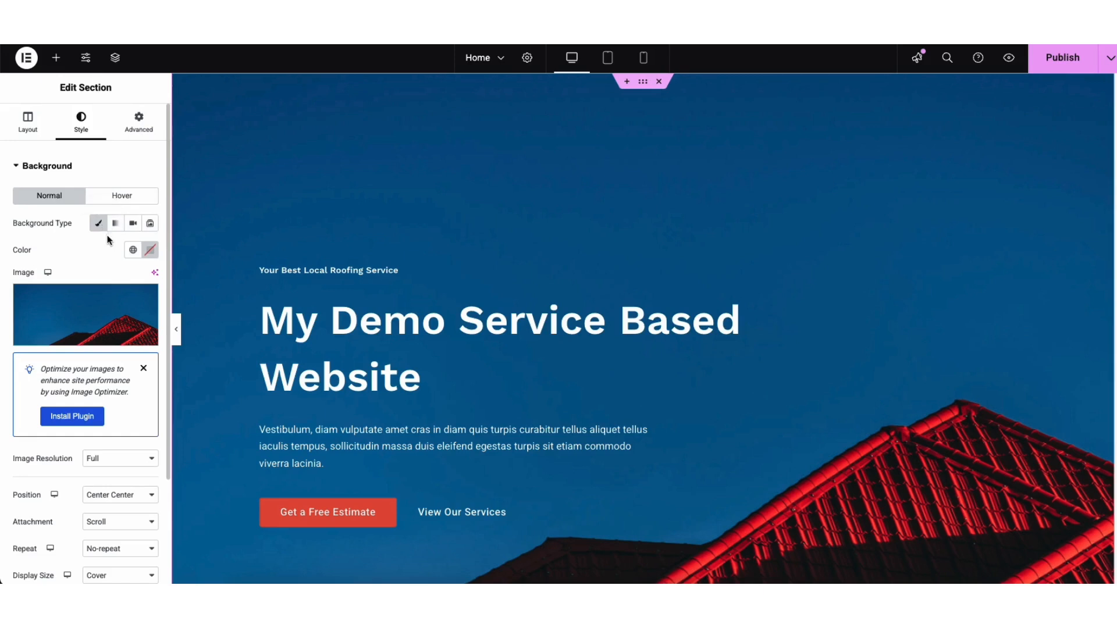
Open the media library for the hero section's background image and reselect the current roofing image
mouse_move(103, 310)
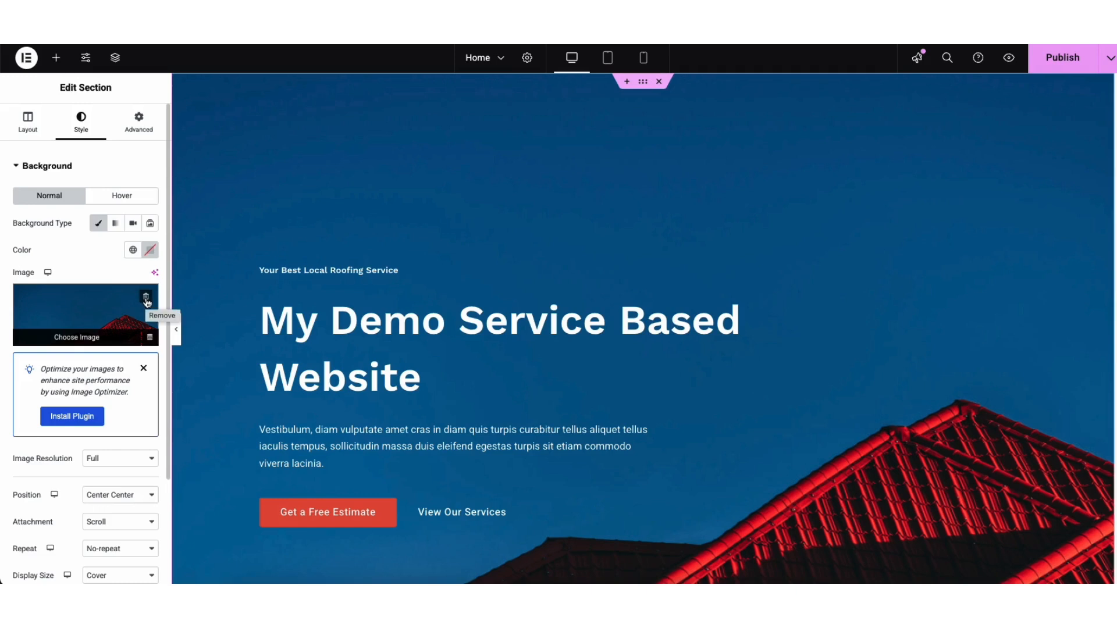
click(94, 320)
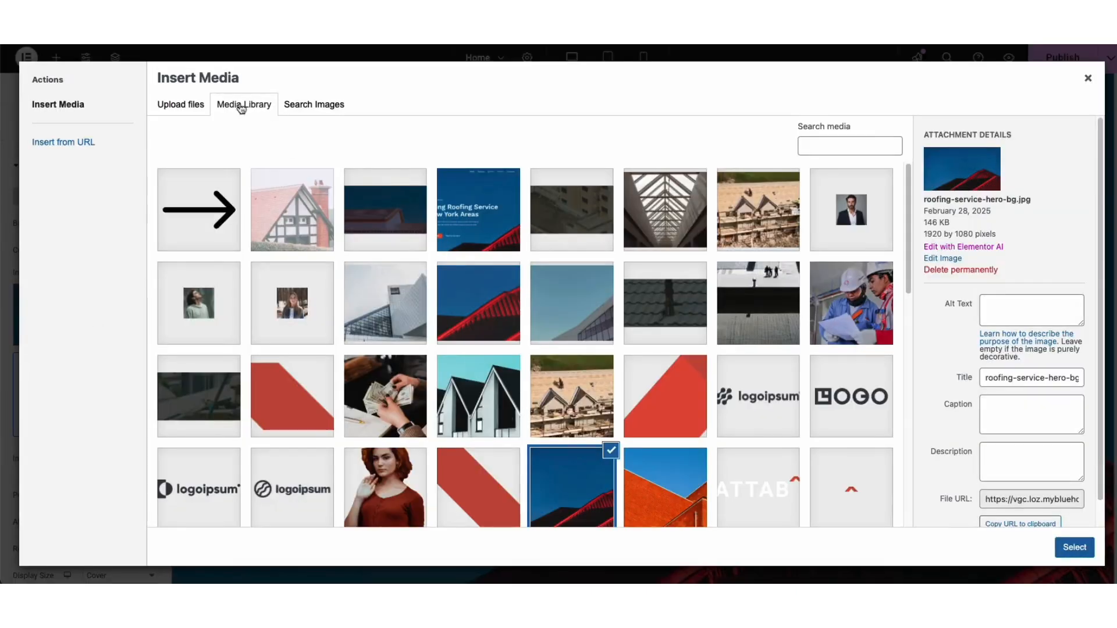
click(187, 107)
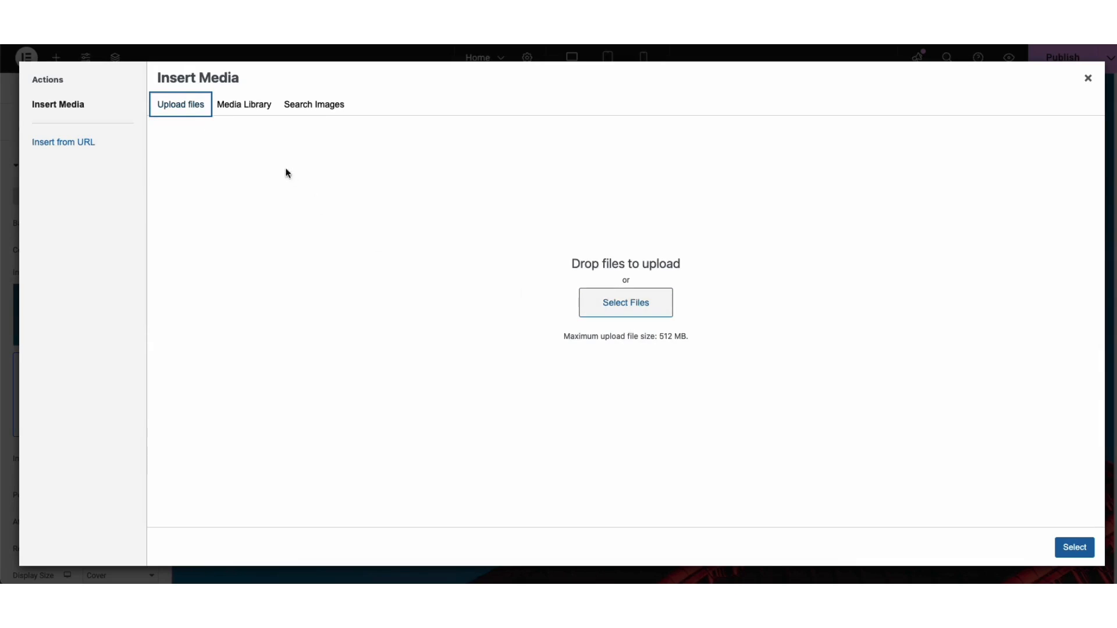
click(226, 113)
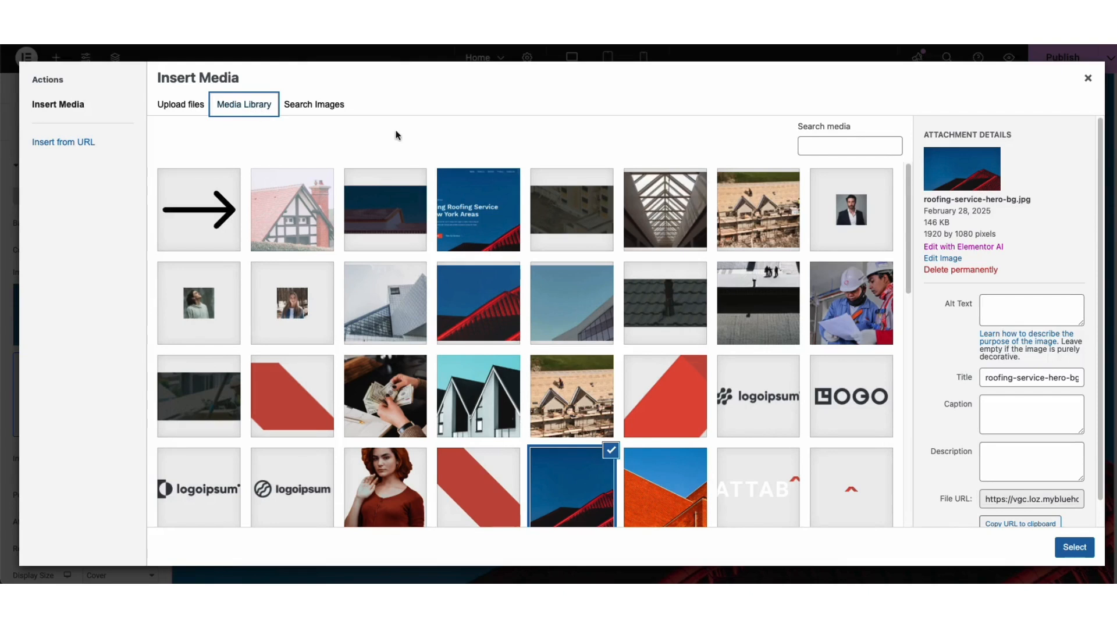
scroll(910, 186, down, 3)
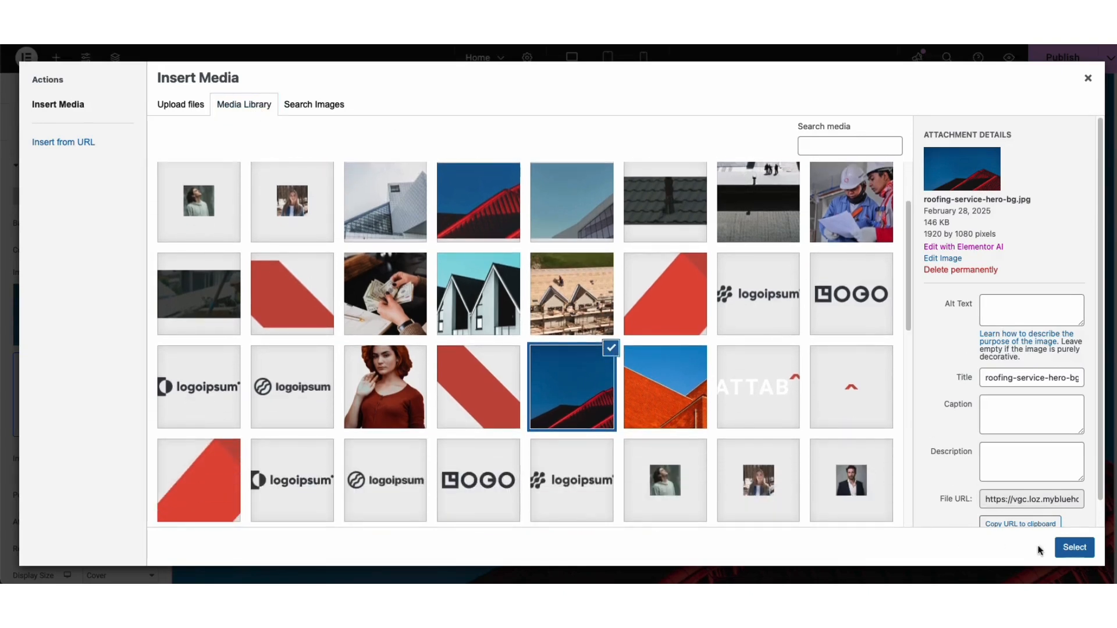
click(1069, 550)
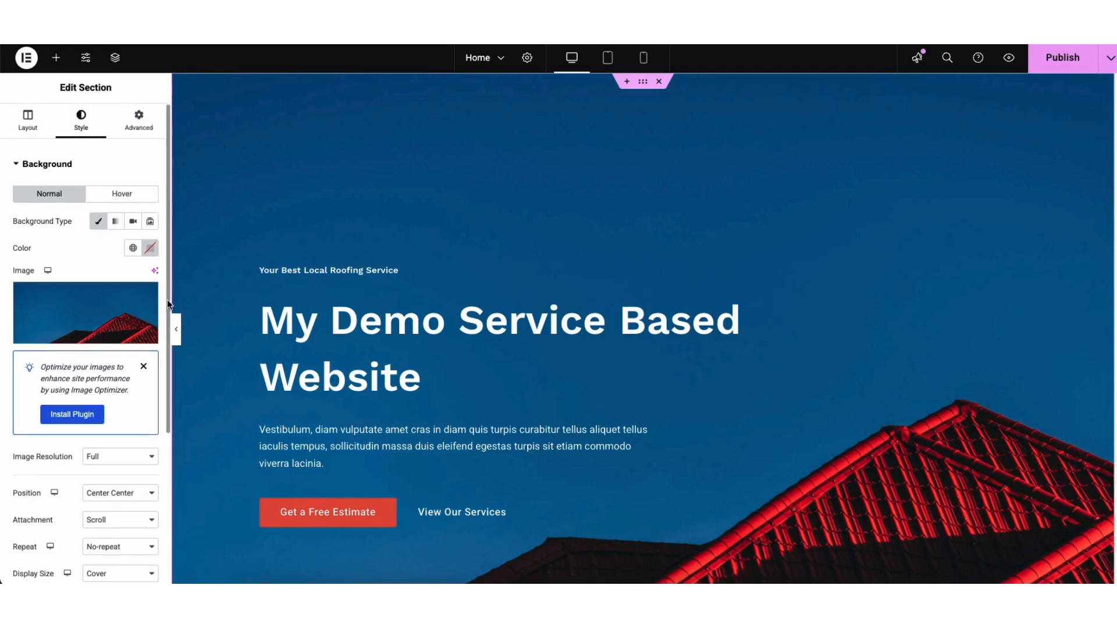
Add a classic background overlay to the hero section with a black color and opacity 0
scroll(167, 299, down, 3)
scroll(107, 500, down, 3)
scroll(102, 443, up, 1)
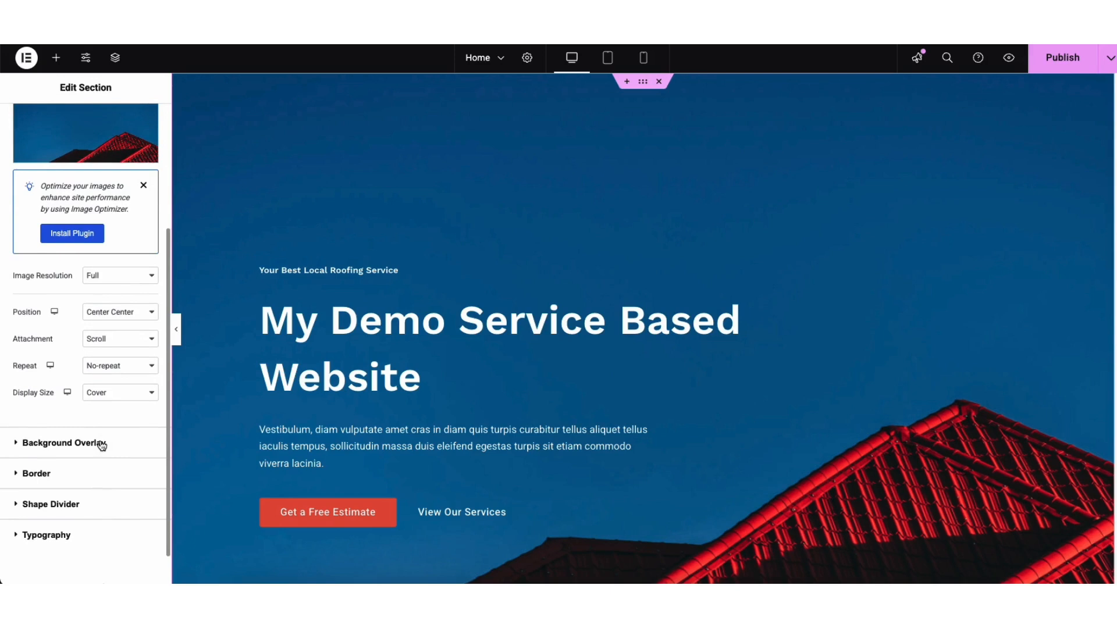
click(102, 442)
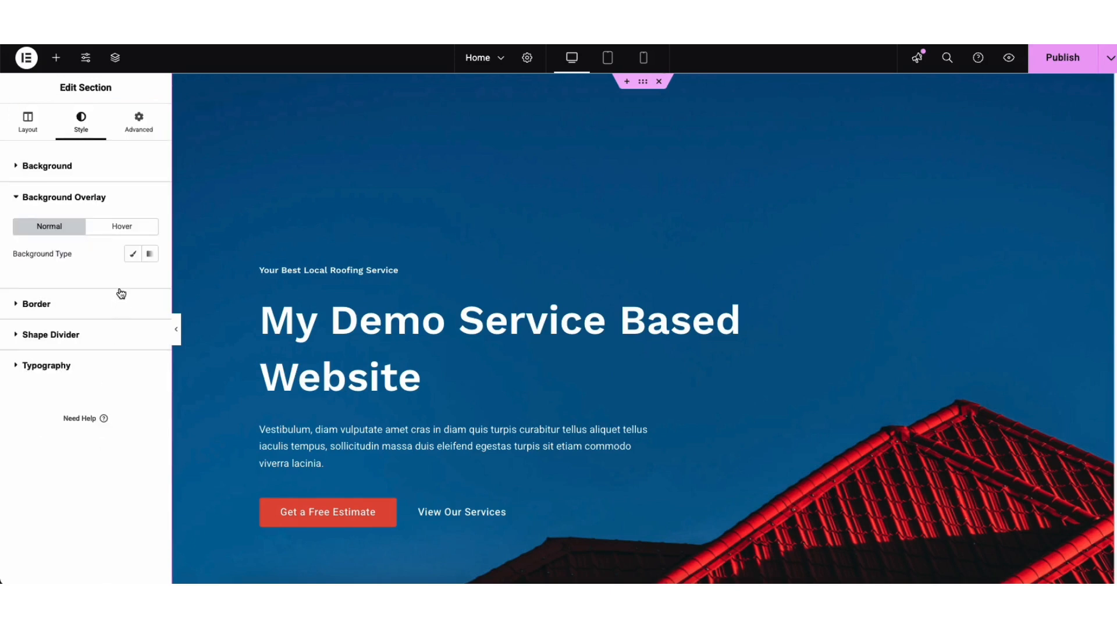
click(134, 256)
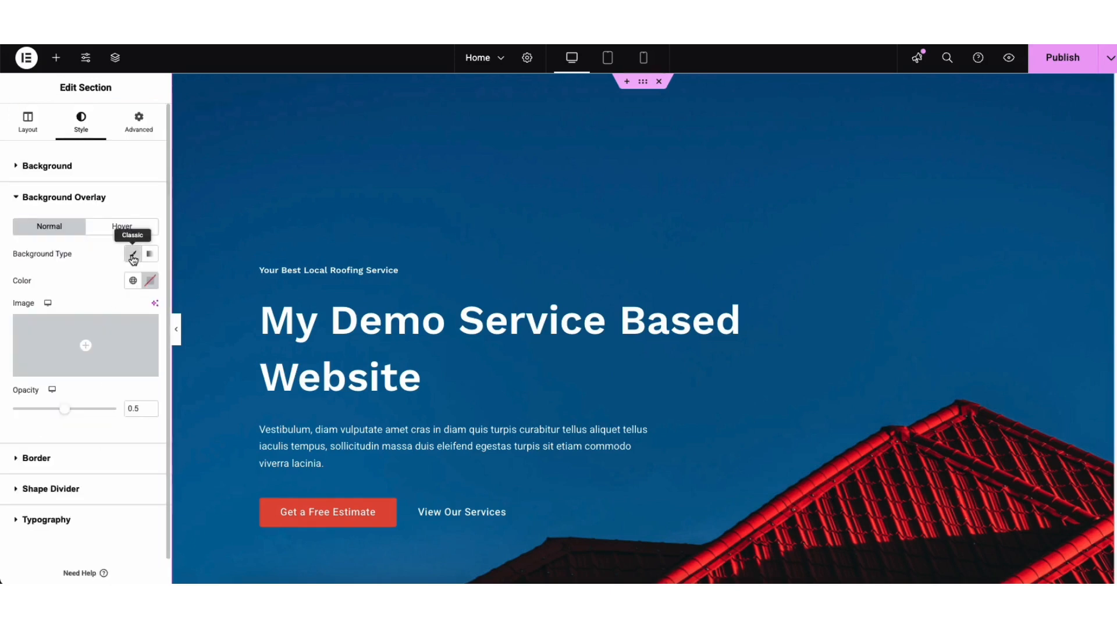
click(150, 280)
mouse_move(156, 389)
mouse_down()
mouse_move(210, 336)
mouse_move(75, 428)
mouse_move(45, 412)
mouse_move(15, 420)
mouse_move(109, 408)
mouse_move(9, 422)
mouse_up()
click(49, 414)
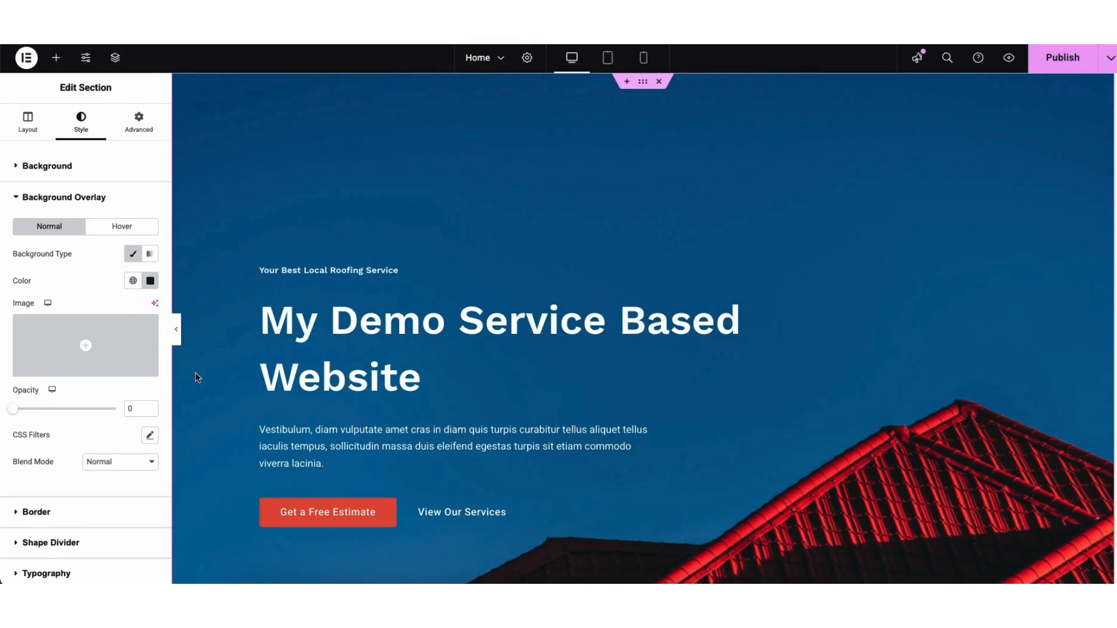
Select the Get a Free Estimate button and examine its text, link options and icon library
click(280, 516)
drag(87, 224, 135, 229)
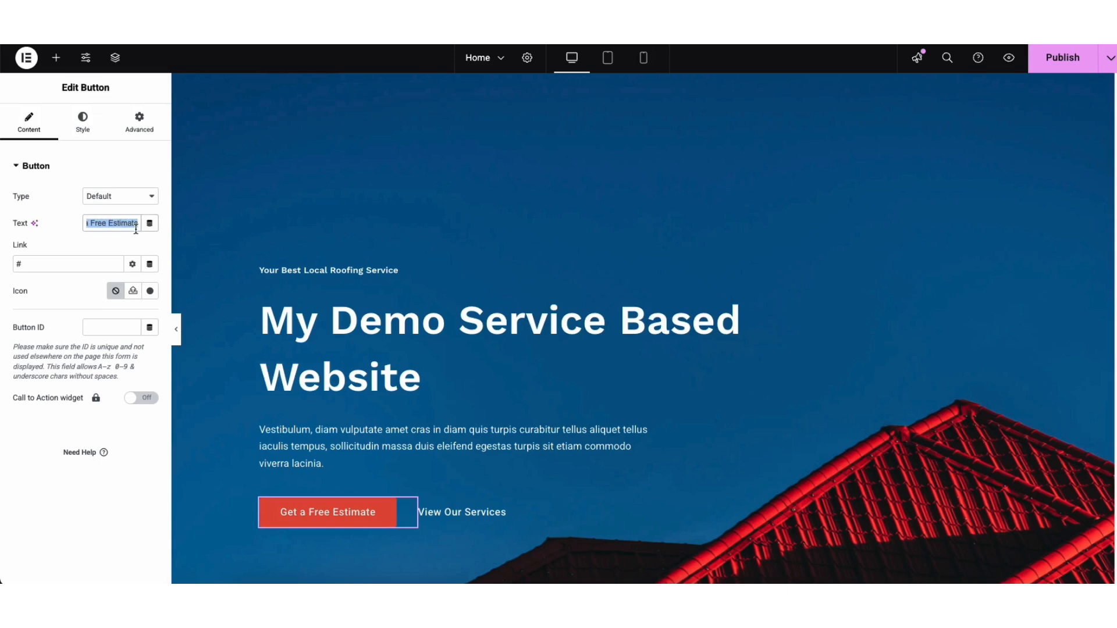
click(93, 241)
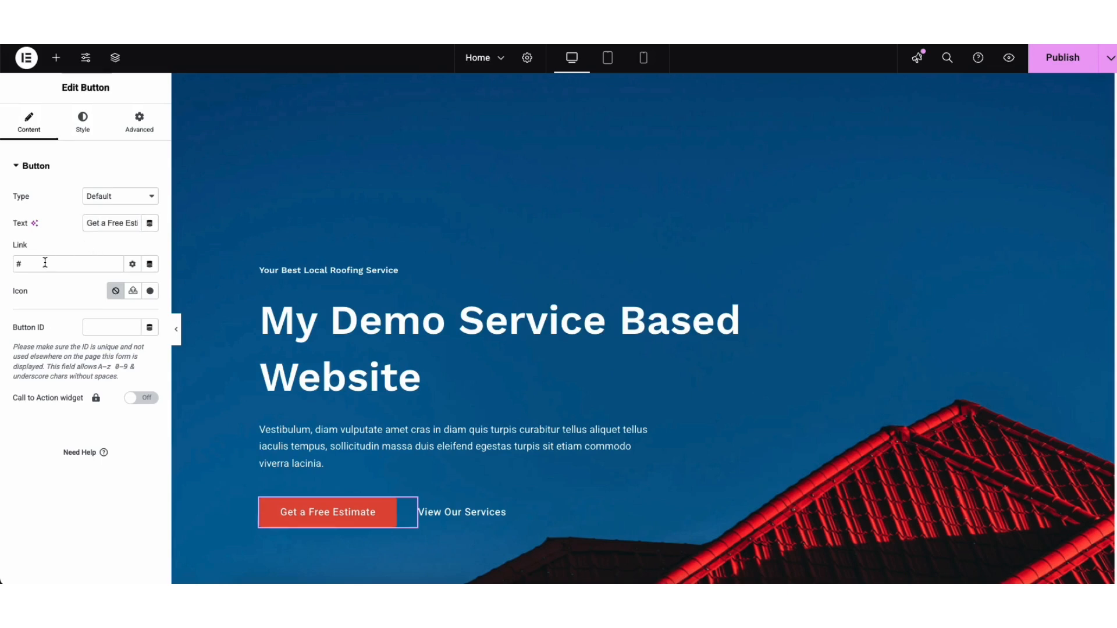
click(133, 265)
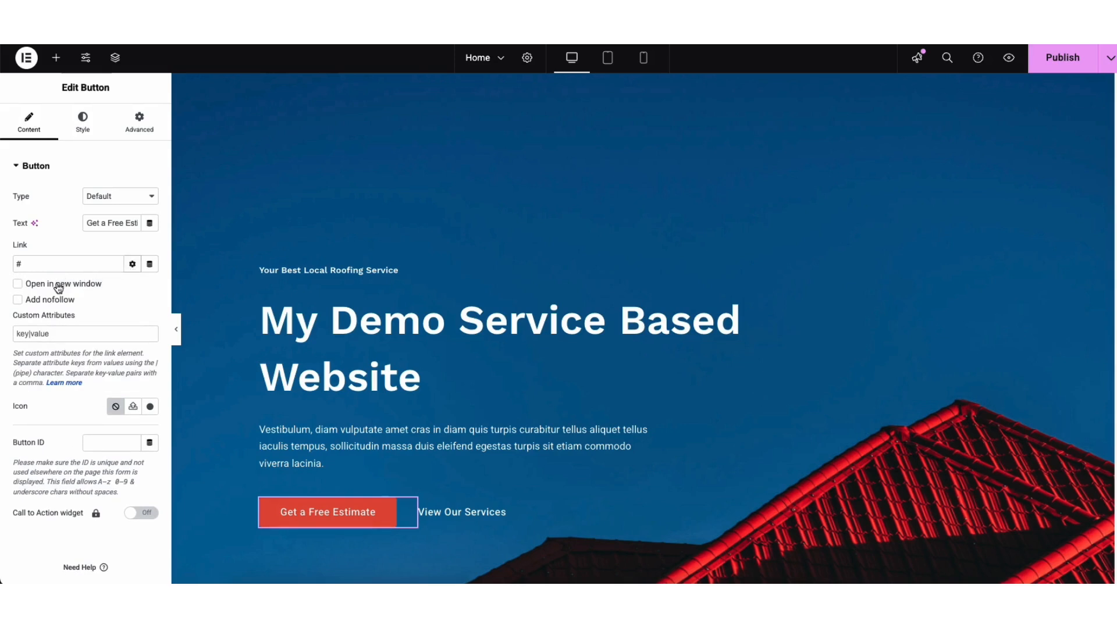
click(129, 266)
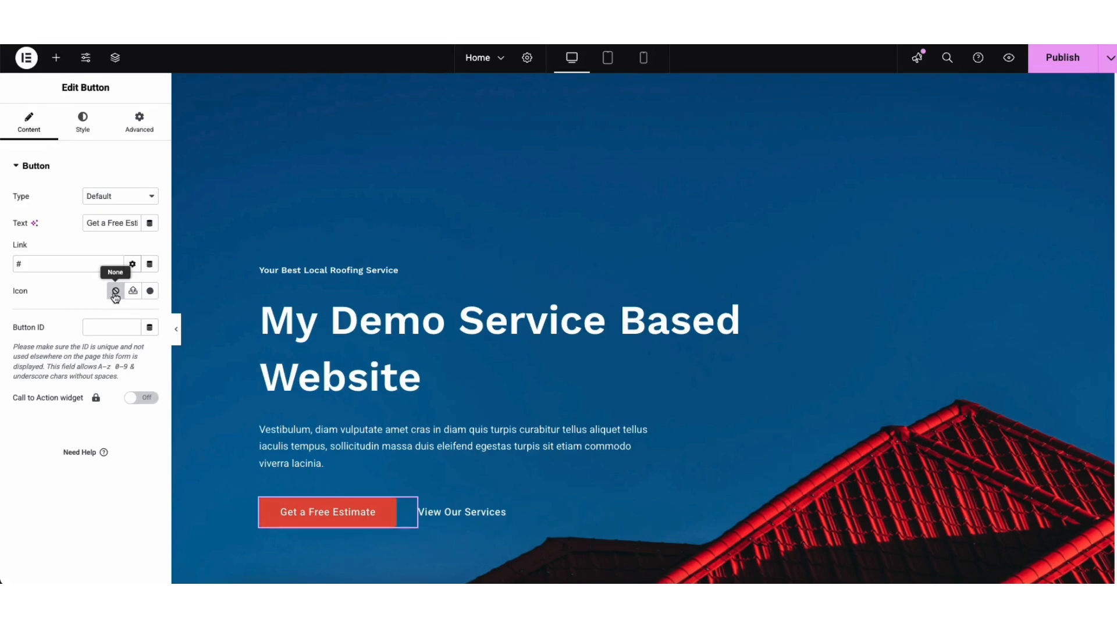
click(150, 292)
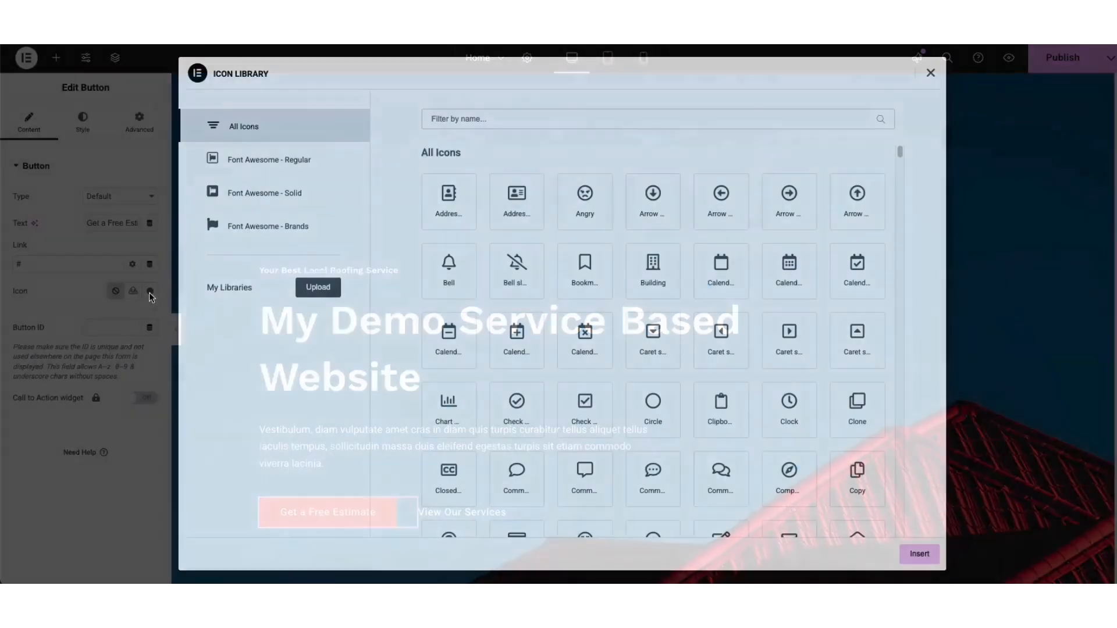
drag(900, 151, 903, 190)
click(932, 76)
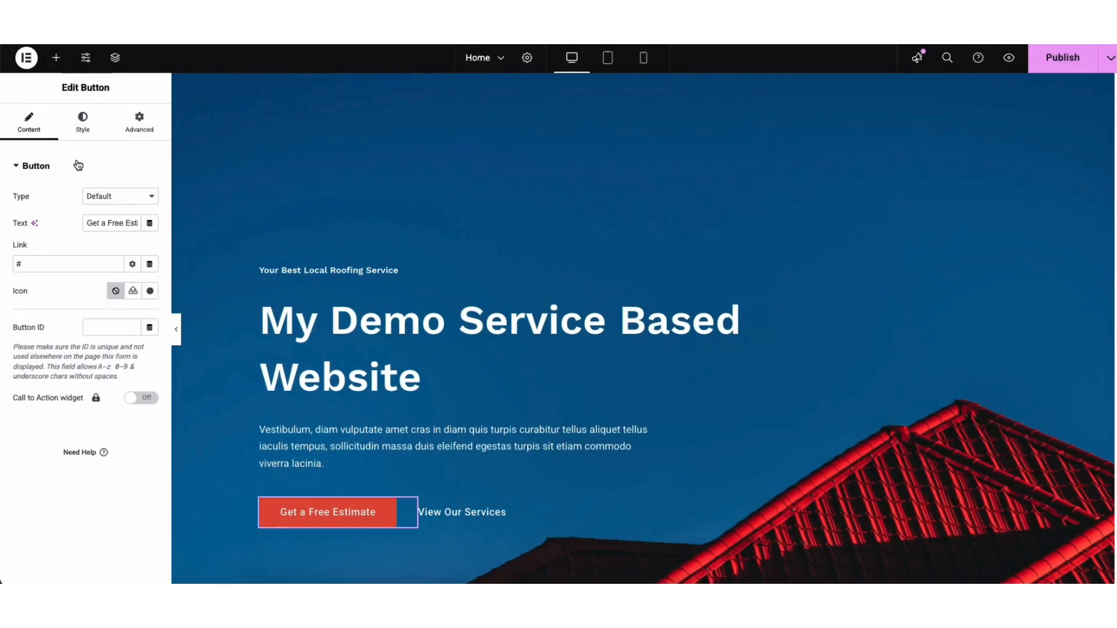
View the button's style settings in its normal and hover states
click(83, 129)
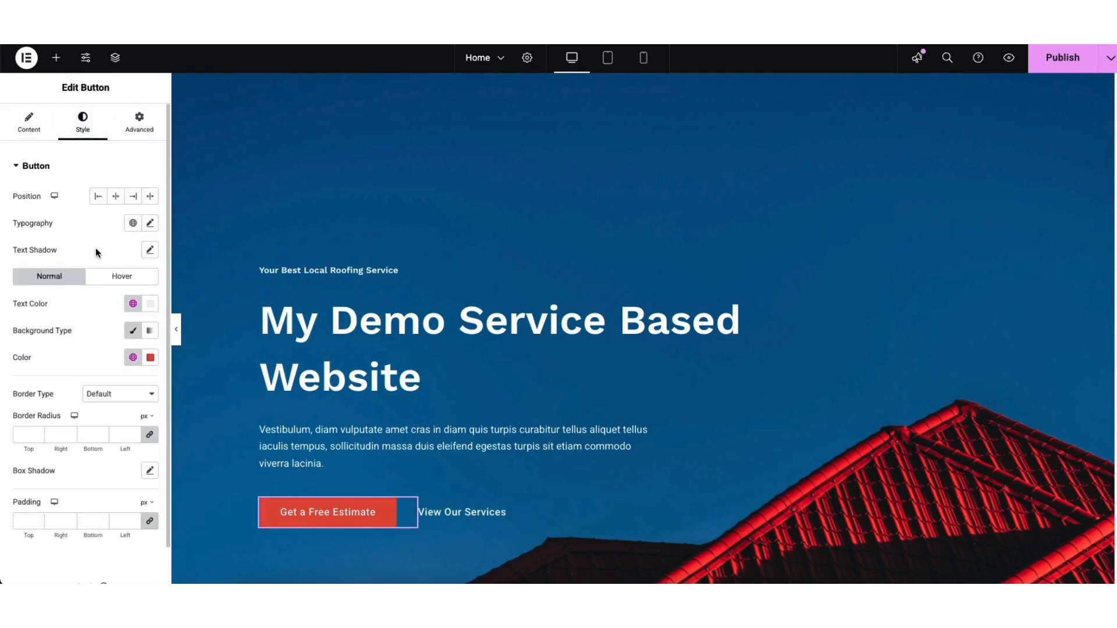
click(103, 277)
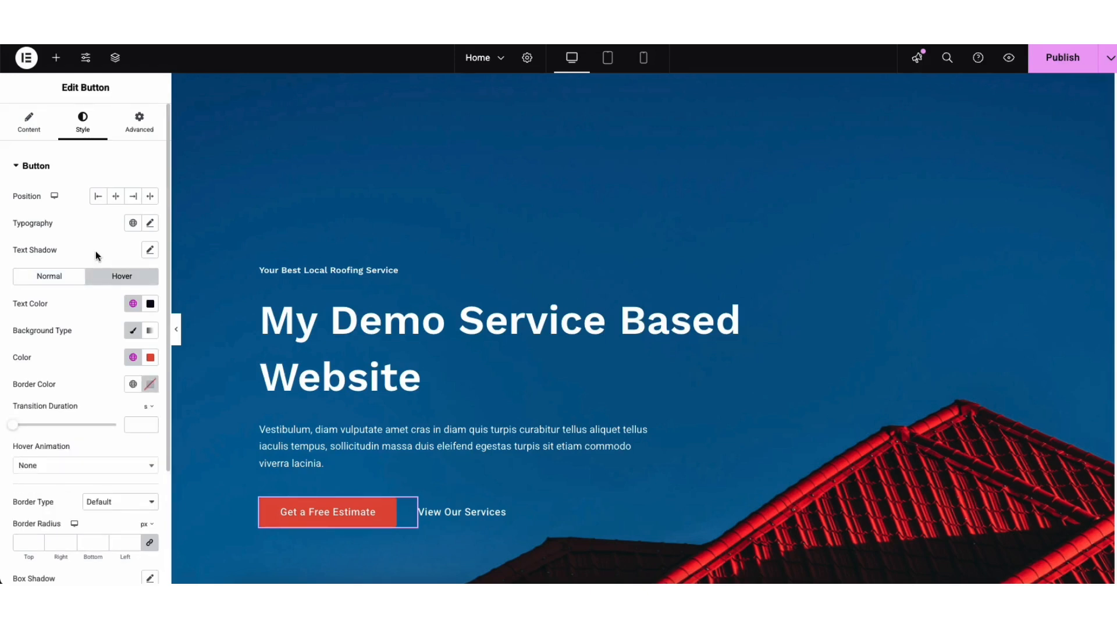
scroll(1111, 152, down, 10)
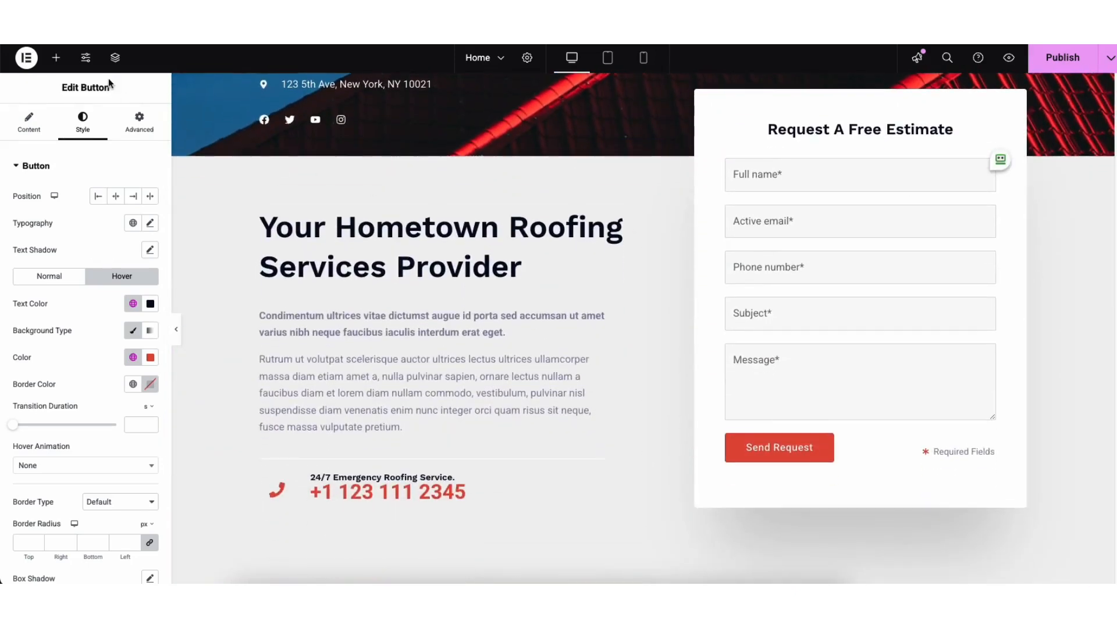
Drag a Heading widget below the Your Hometown Roofing Services Provider heading, then delete it
click(57, 58)
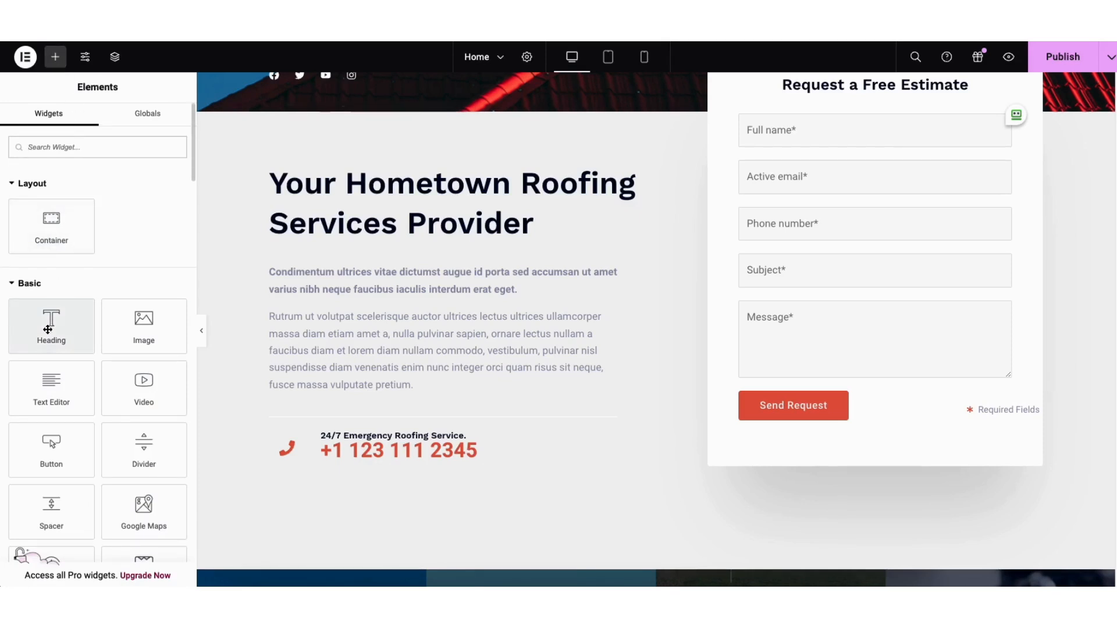
drag(47, 329, 364, 267)
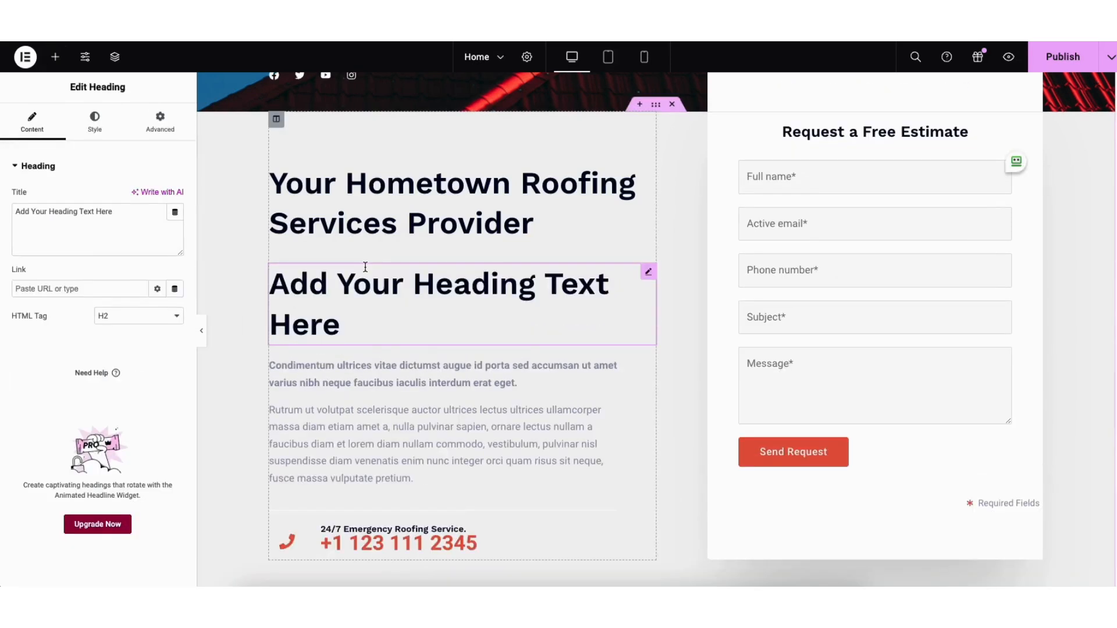
right_click(322, 289)
click(357, 573)
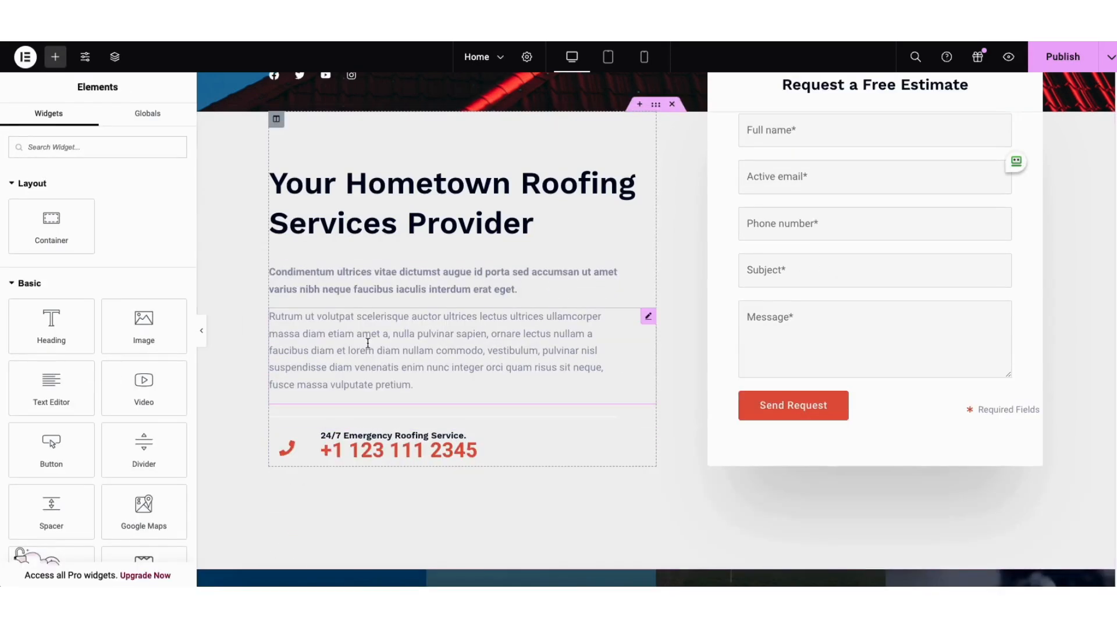
Duplicate the bold intro paragraph below the Your Hometown Roofing Services Provider heading
right_click(358, 279)
click(380, 318)
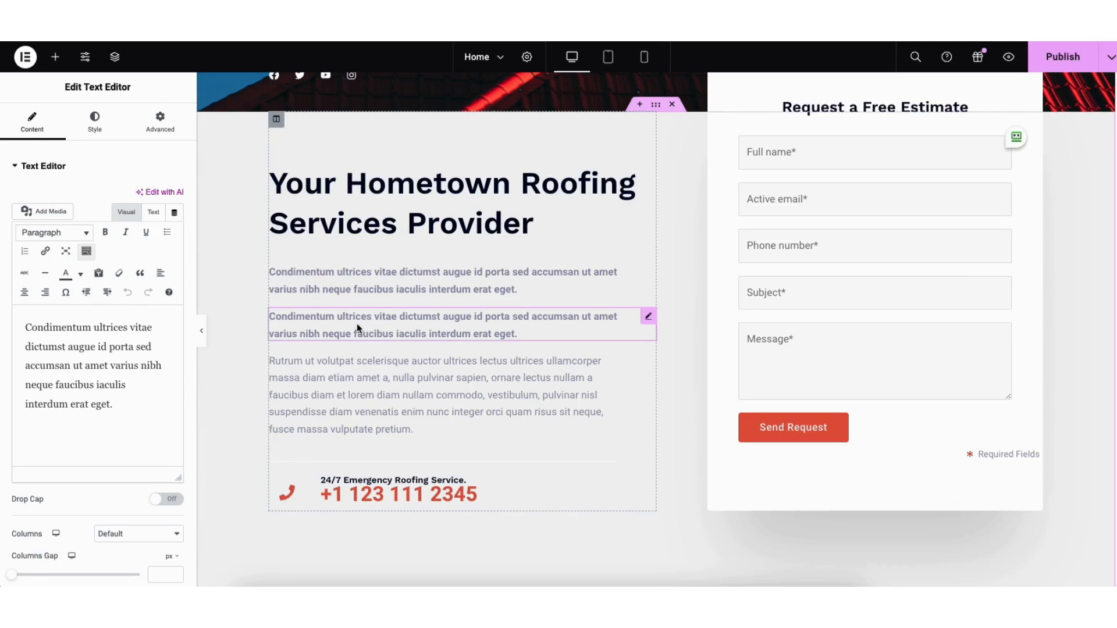
mouse_move(648, 316)
mouse_down()
mouse_move(583, 260)
mouse_move(607, 319)
mouse_move(596, 324)
mouse_up()
Add a Text Editor widget below the duplicated paragraph and try its link and formatting tools
click(55, 57)
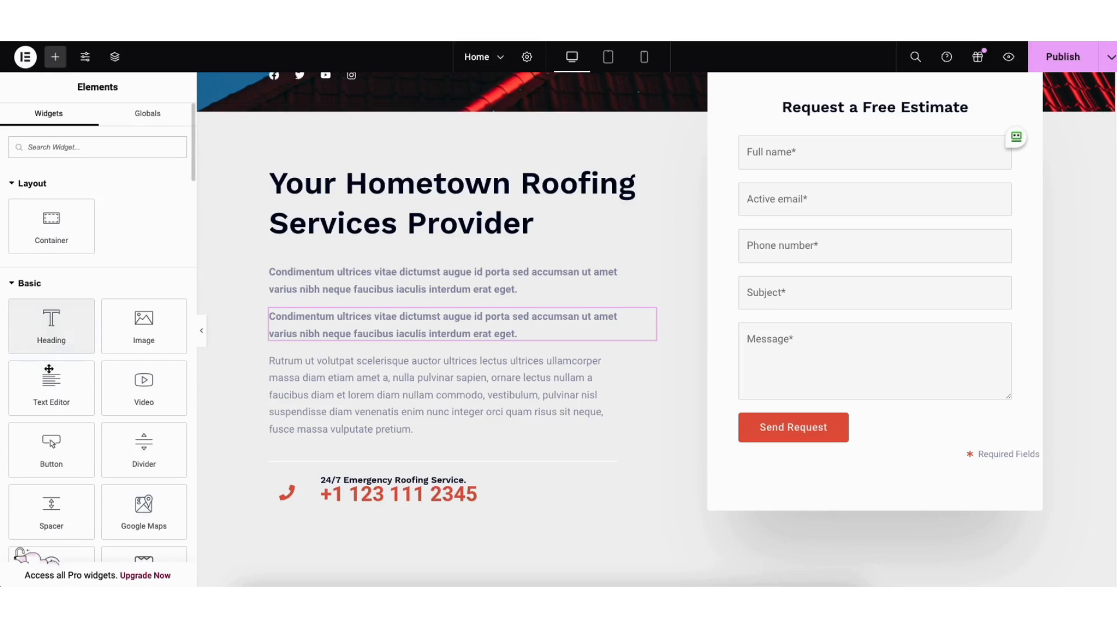
drag(52, 384, 340, 373)
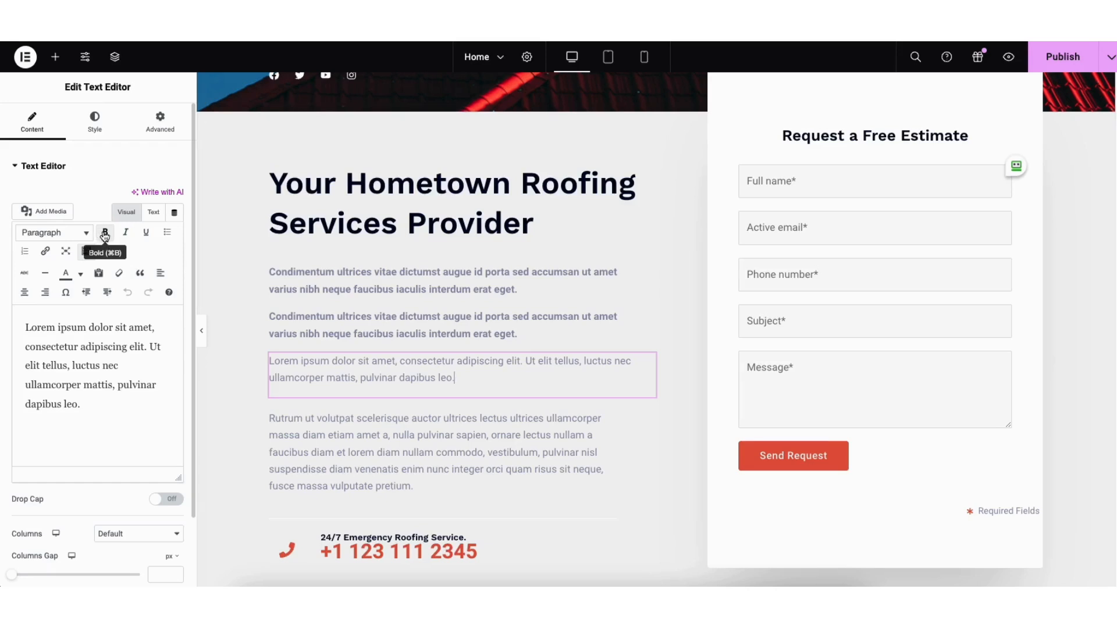
click(45, 254)
click(249, 352)
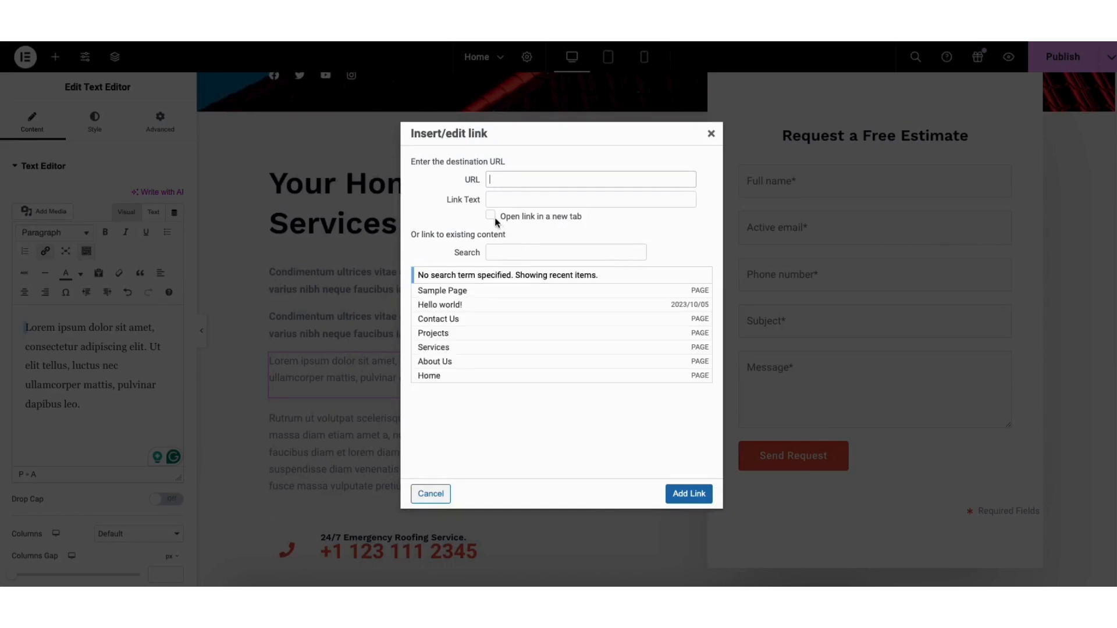
click(710, 136)
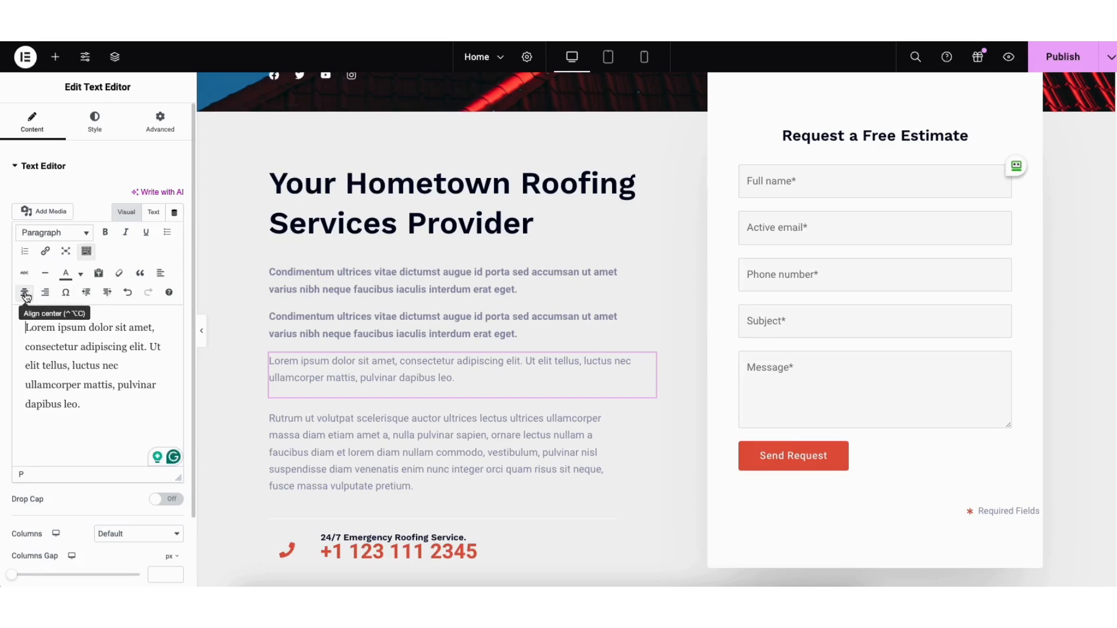
click(81, 275)
click(81, 274)
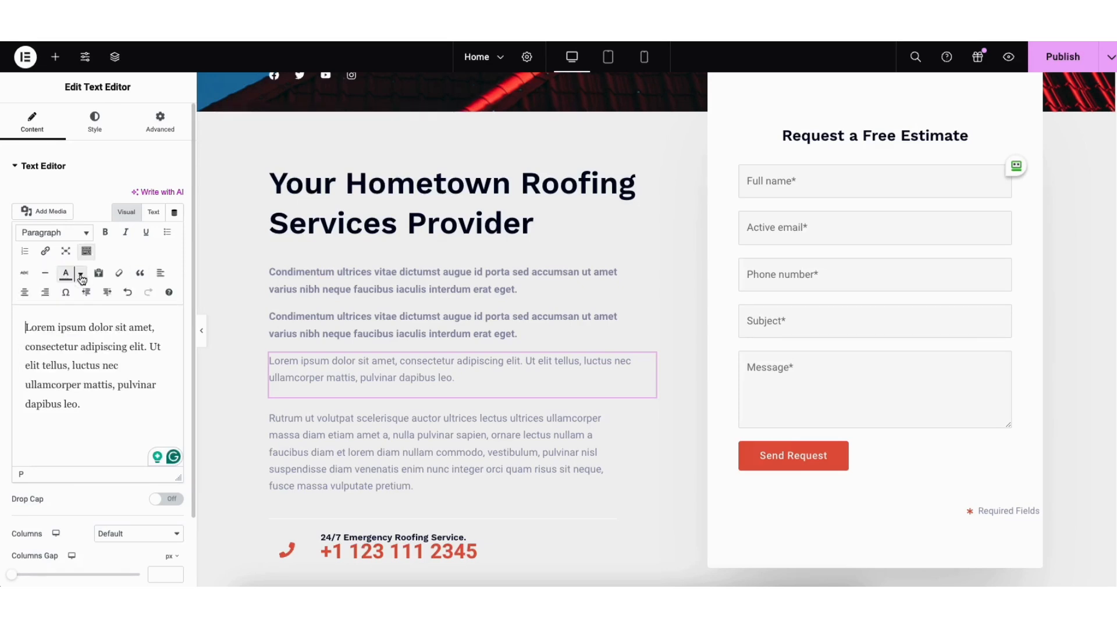
click(128, 292)
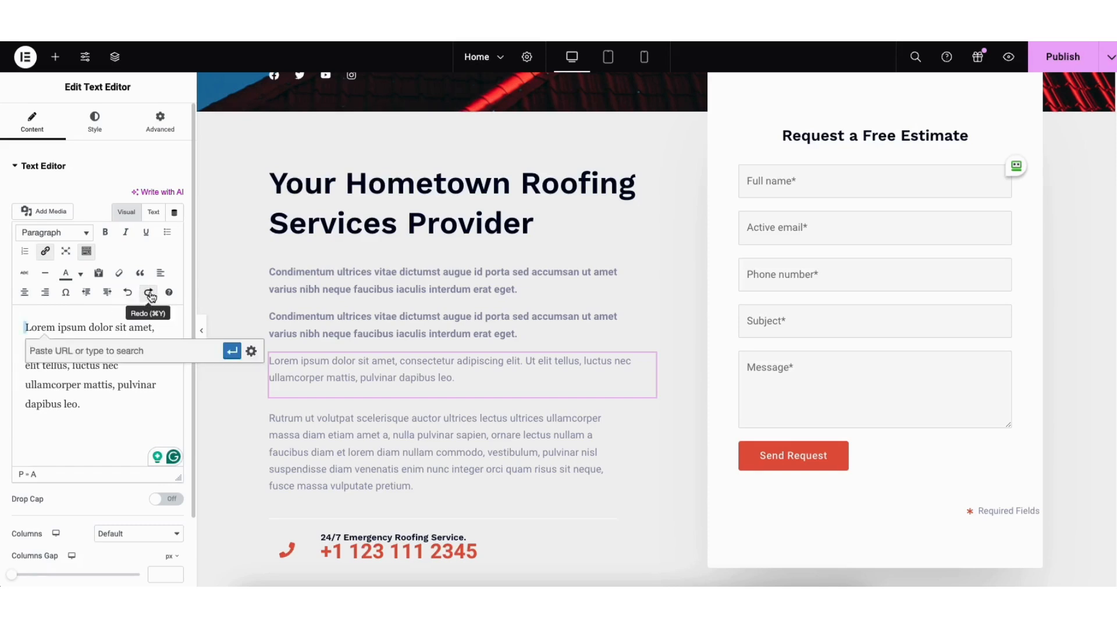
click(149, 292)
Open the text editor's style typography settings and browse the font family list
click(98, 127)
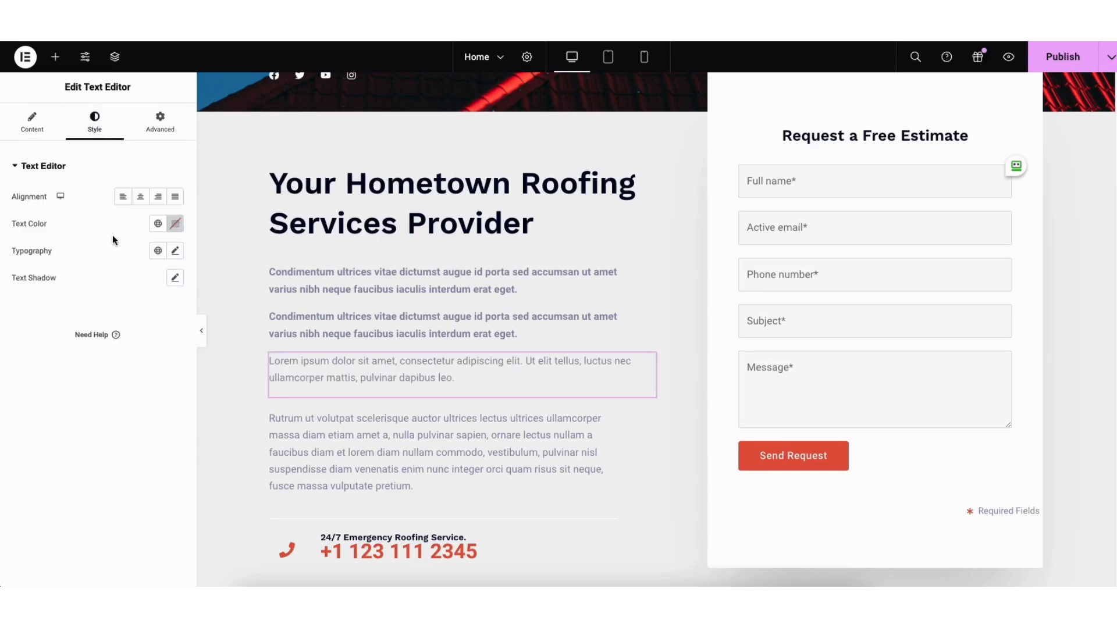
click(175, 252)
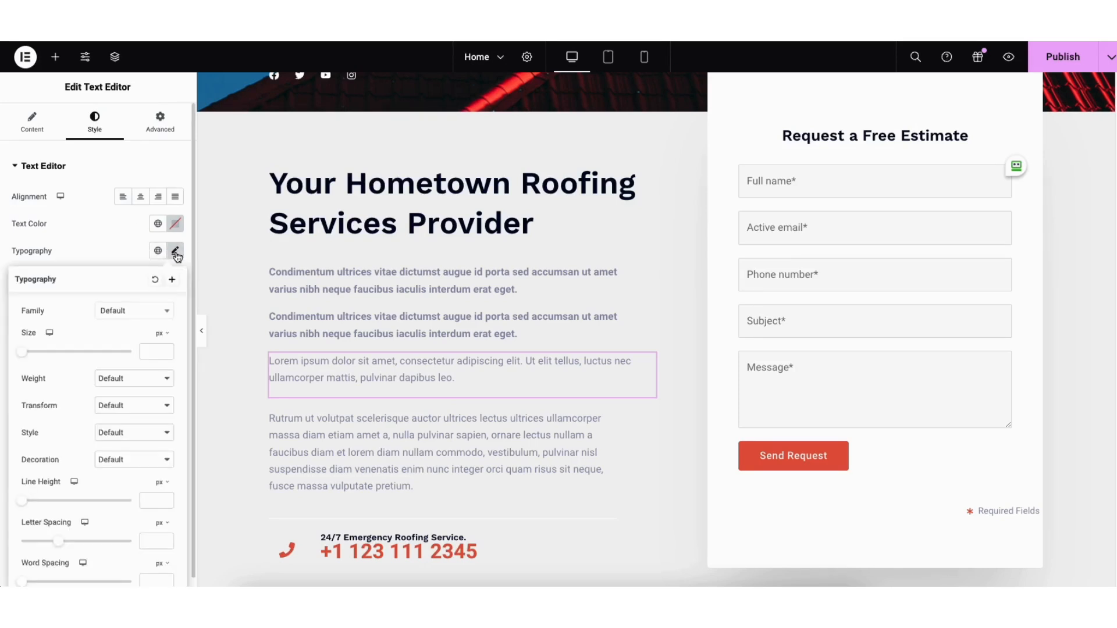
click(166, 310)
drag(169, 347, 169, 362)
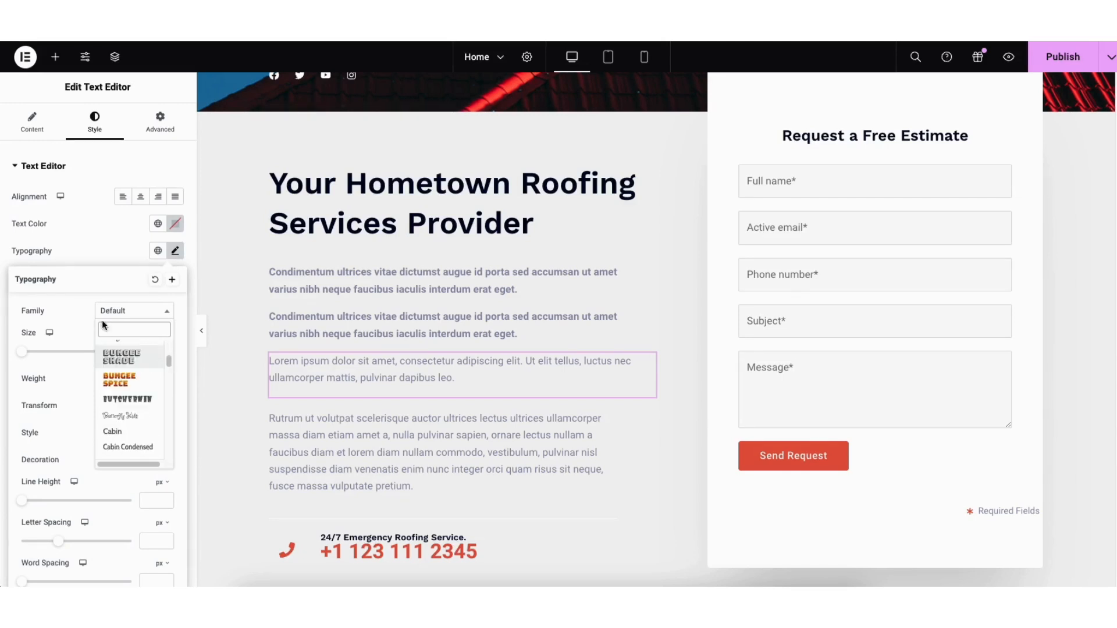
click(81, 318)
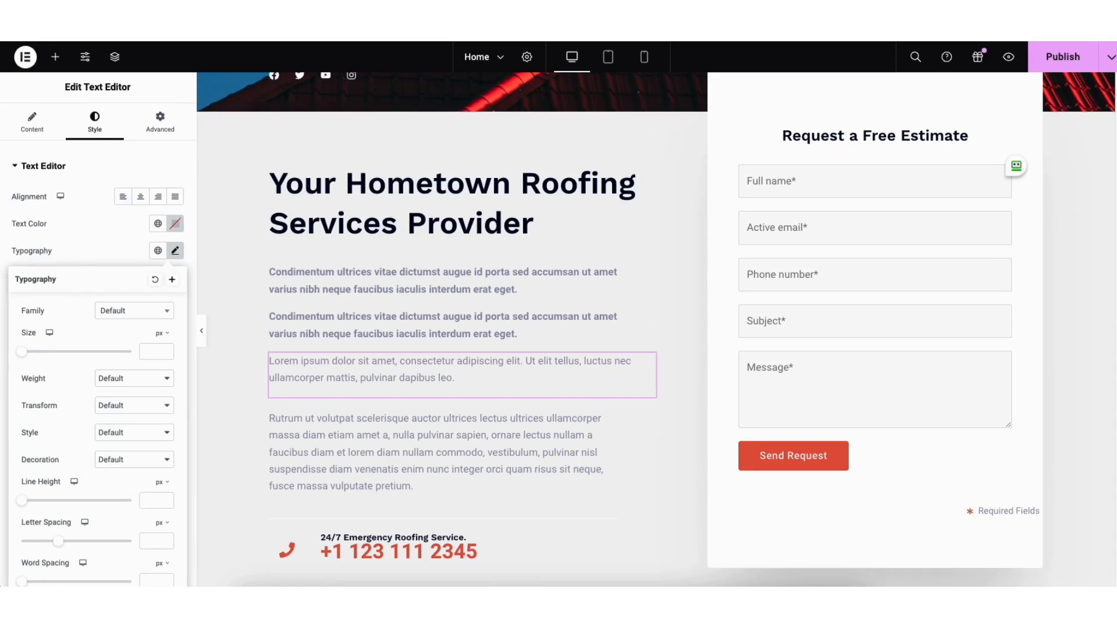
scroll(656, 329, down, 10)
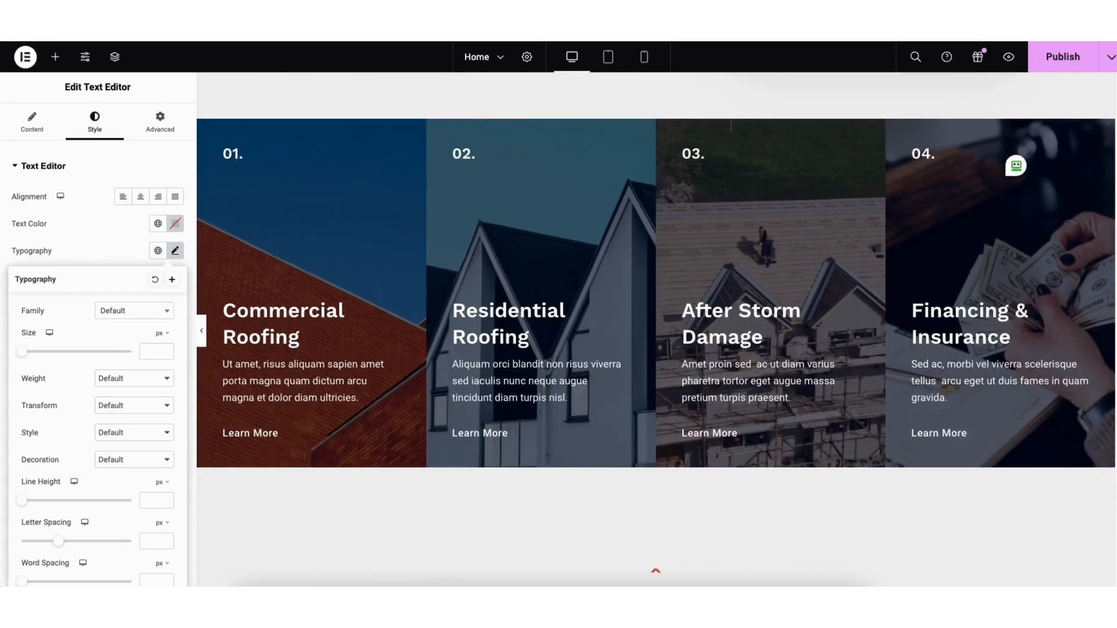
click(418, 304)
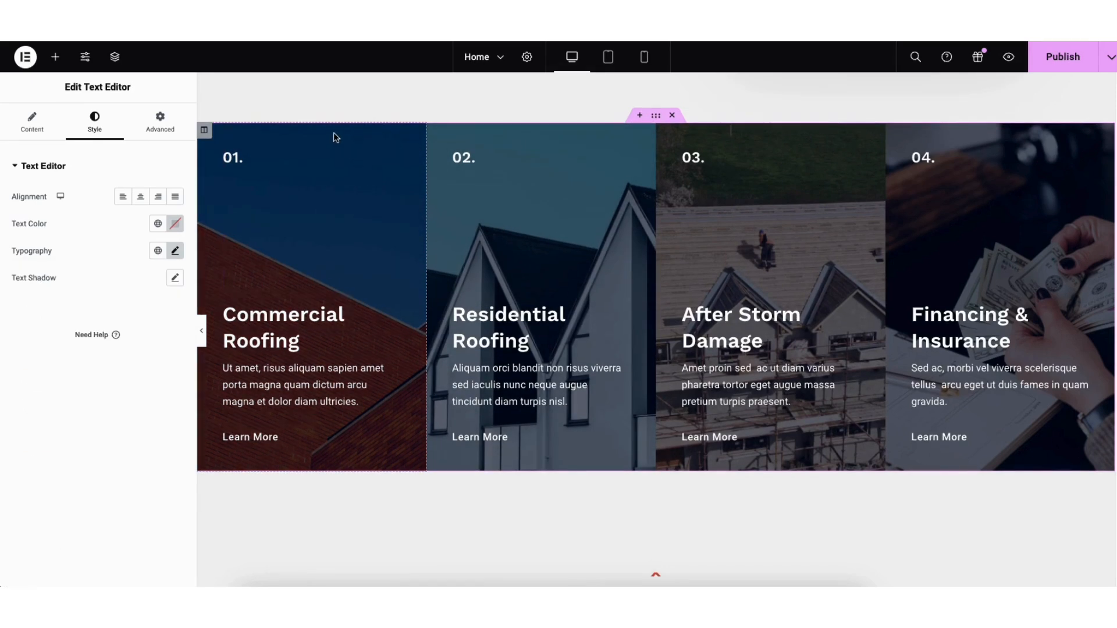
Open the Commercial Roofing column's background image and reselect the commercial-roofing-card image from the Media Library
right_click(334, 137)
click(355, 147)
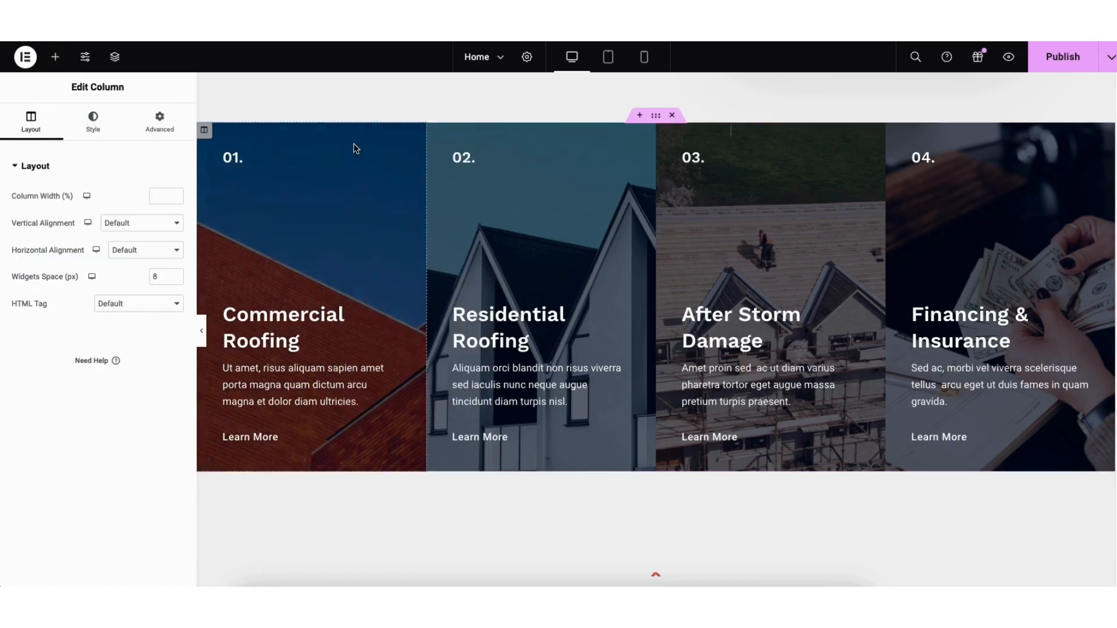
click(96, 125)
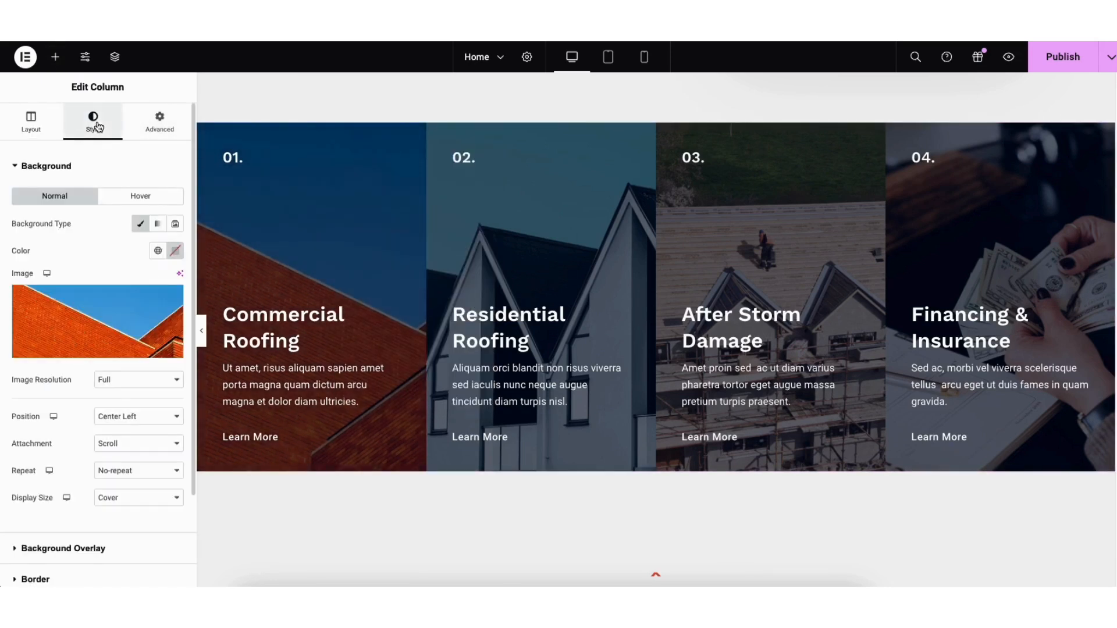
mouse_move(96, 330)
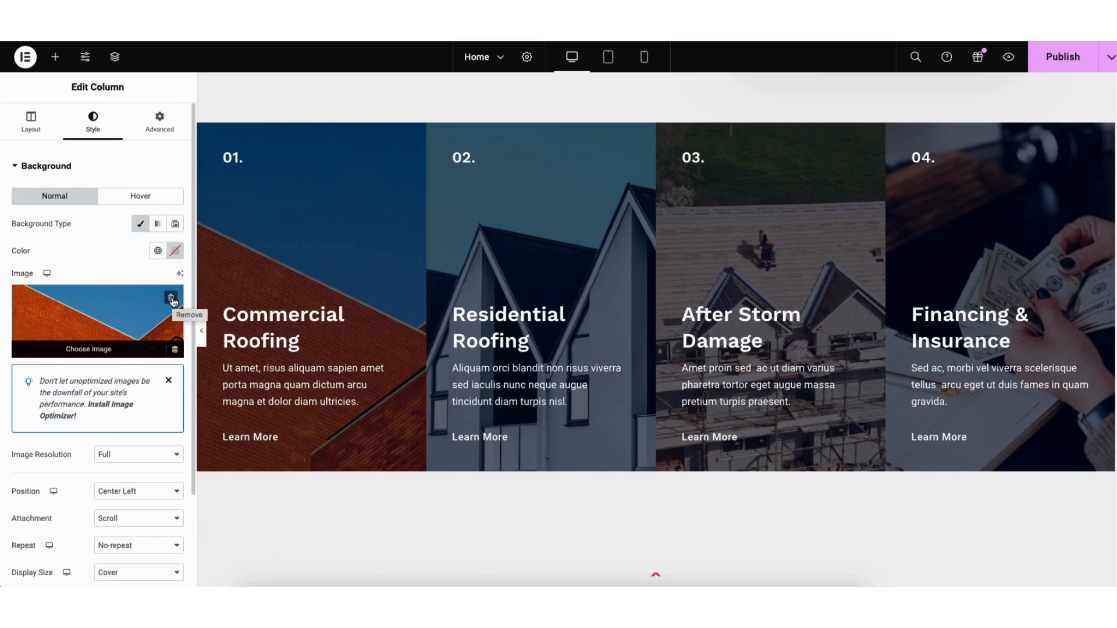
click(86, 350)
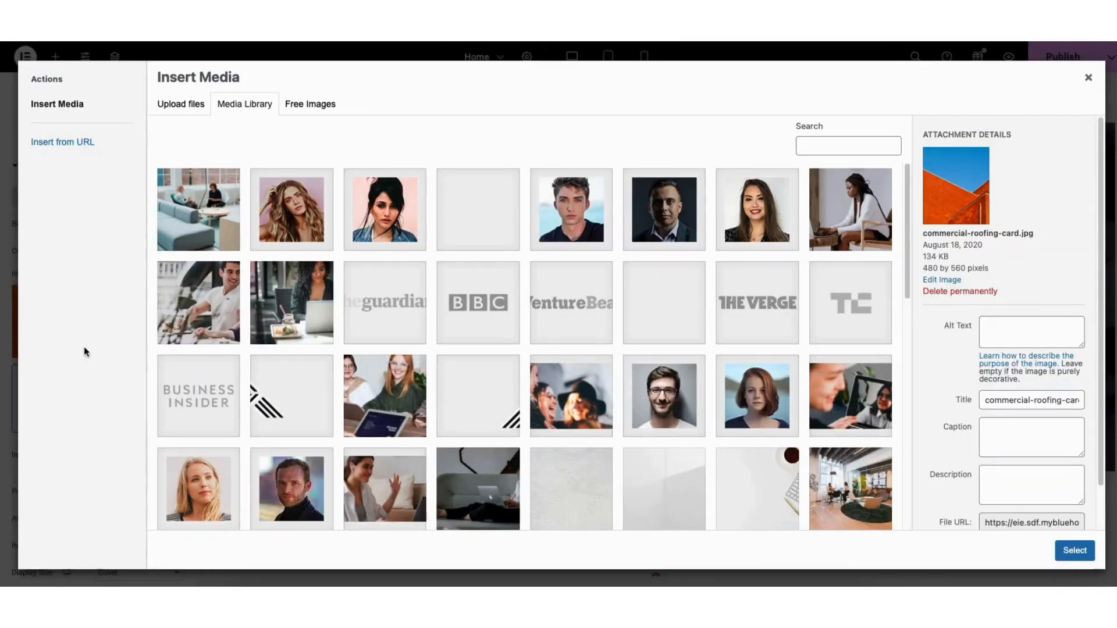
click(185, 108)
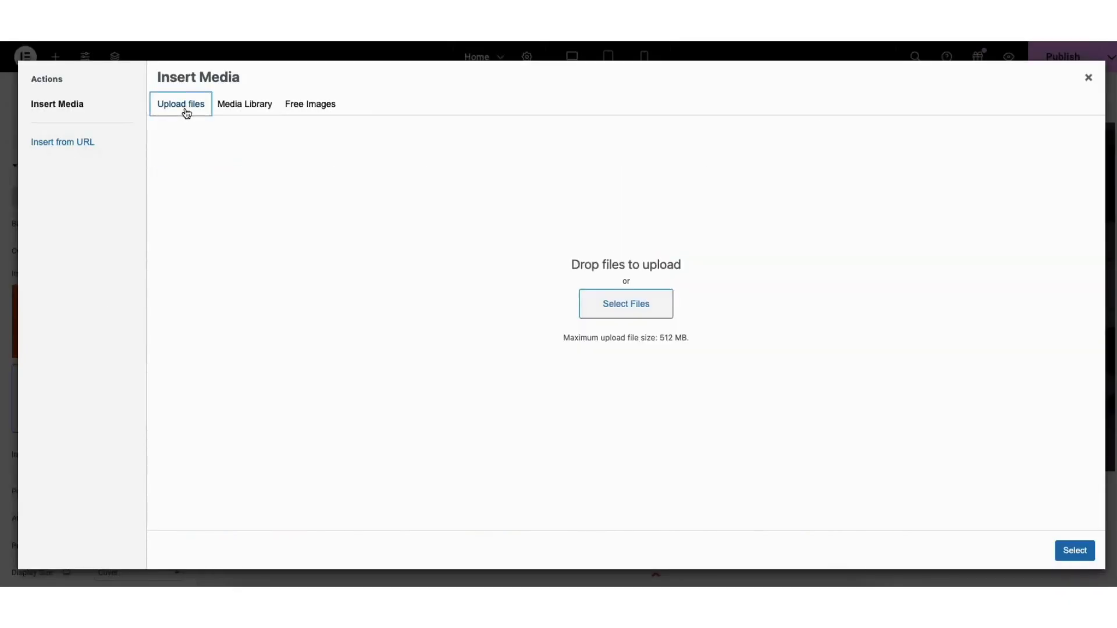
click(240, 108)
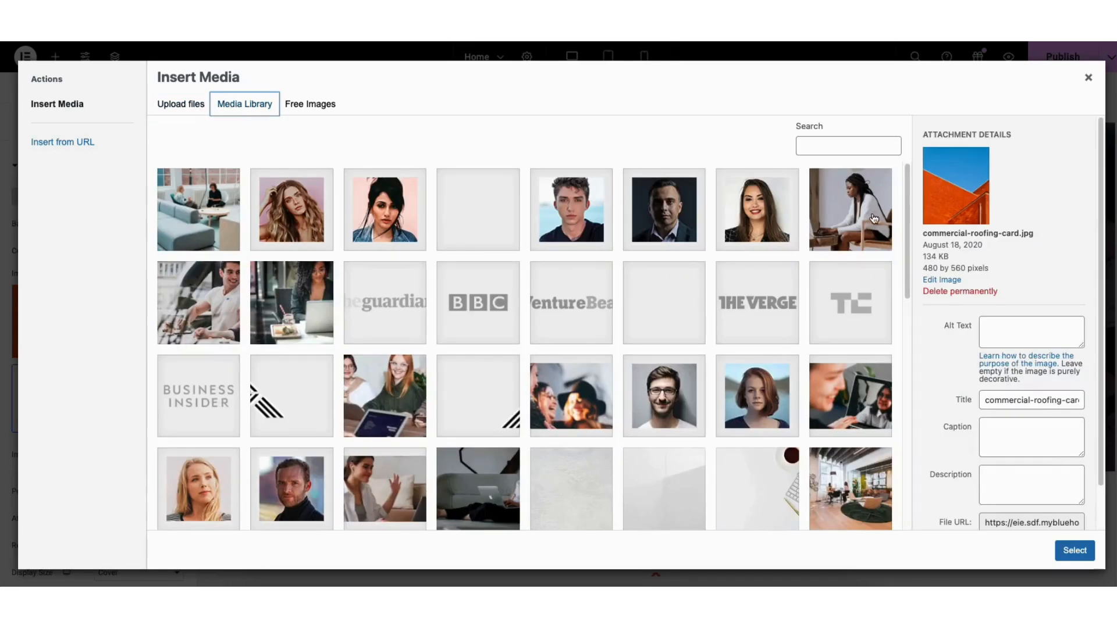
drag(908, 185, 895, 431)
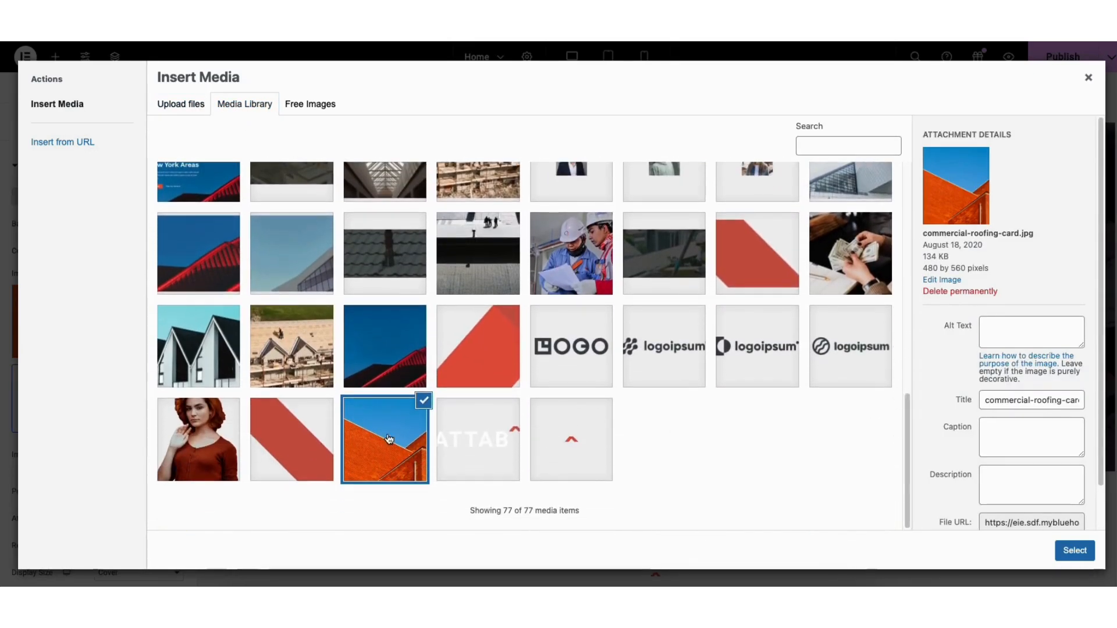
click(1075, 551)
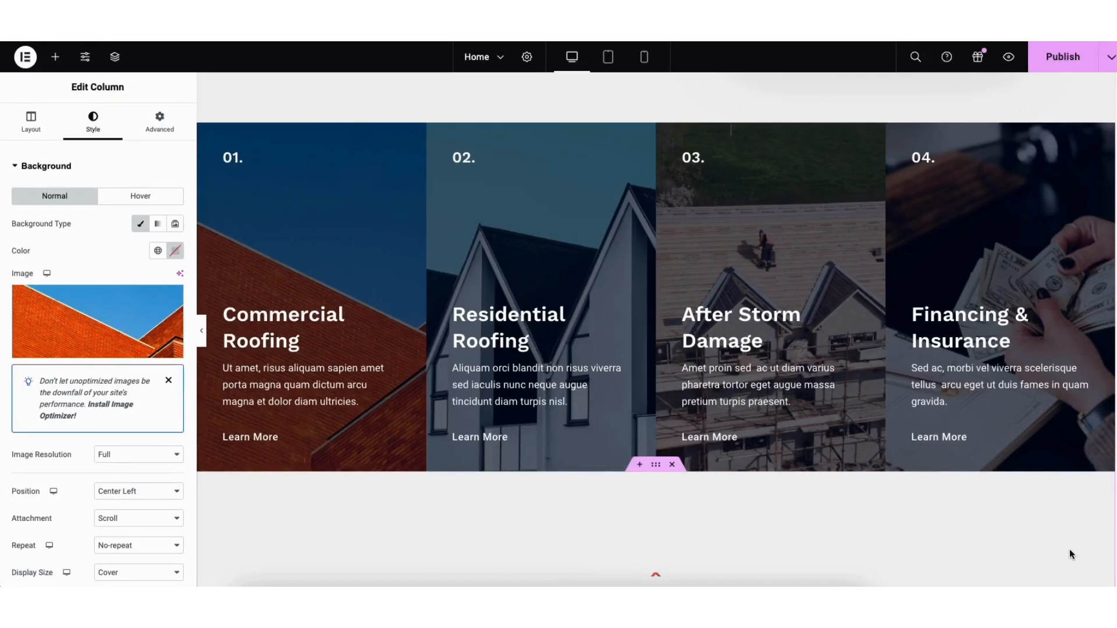
Open the Qualified Expert icon box's icon library and browse the available icons without inserting one
scroll(656, 330, down, 10)
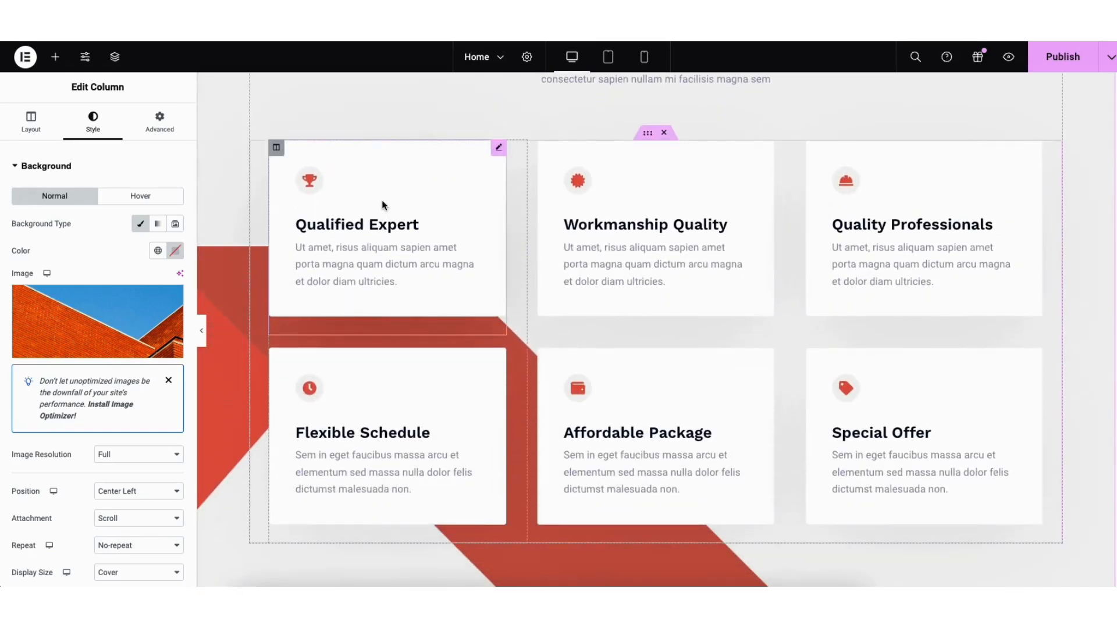
click(498, 150)
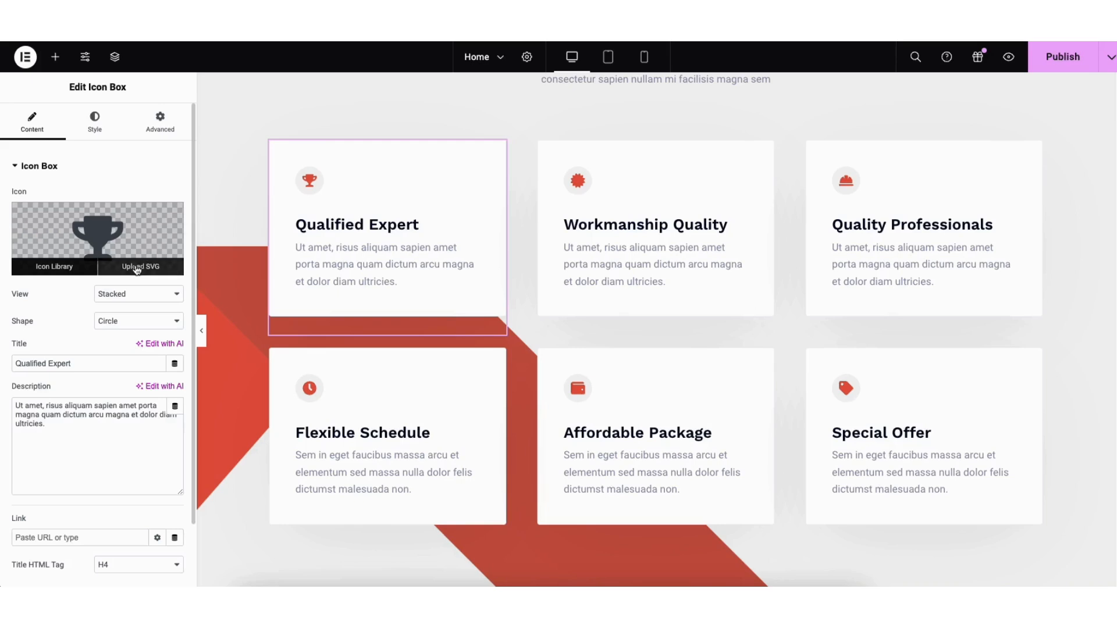
click(72, 270)
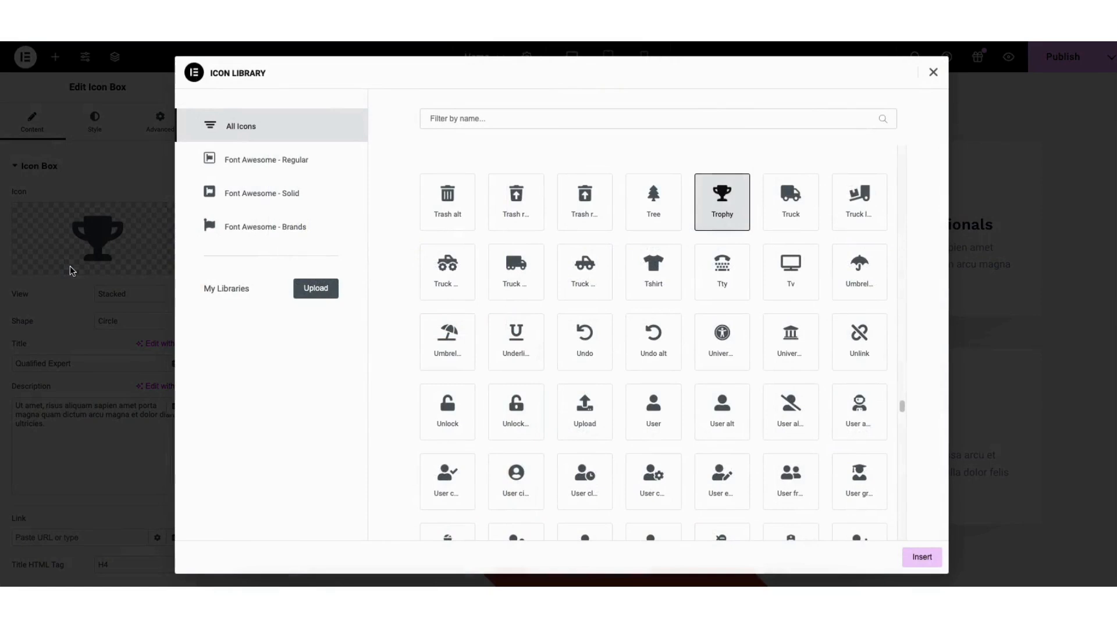
drag(904, 406, 902, 359)
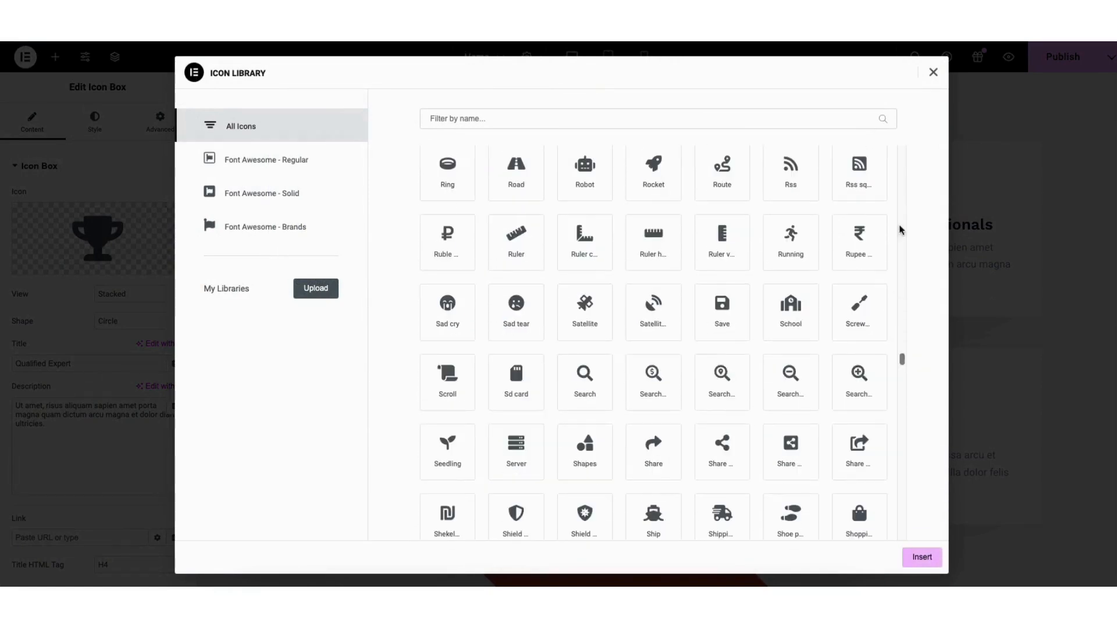
click(932, 73)
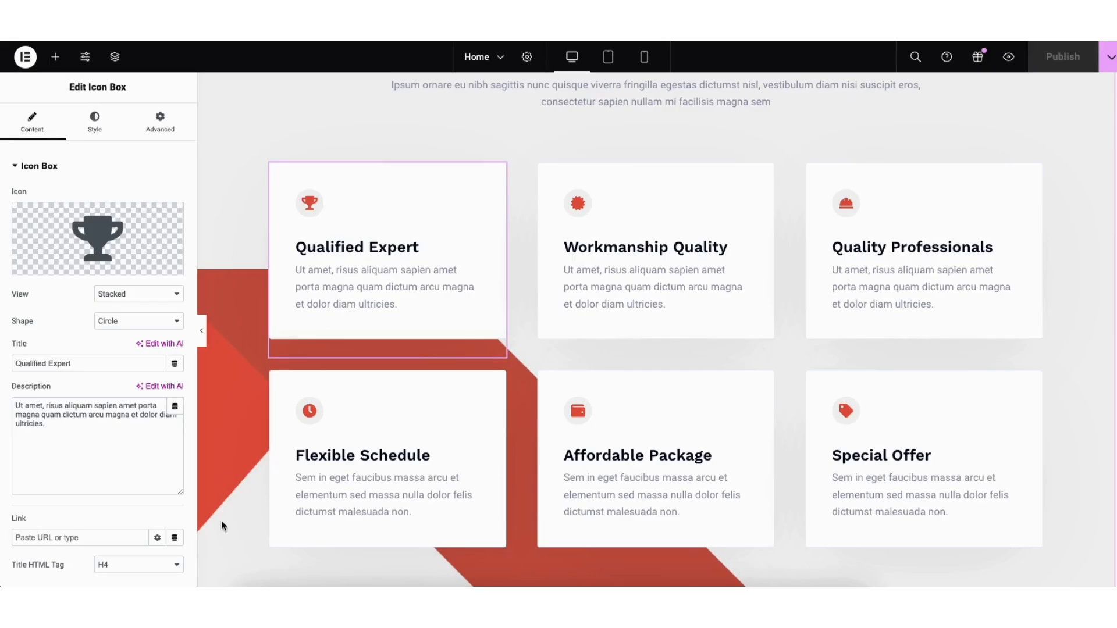
Open the Why Choose Us section's style settings and expand its Background Overlay options
scroll(1110, 271, up, 4)
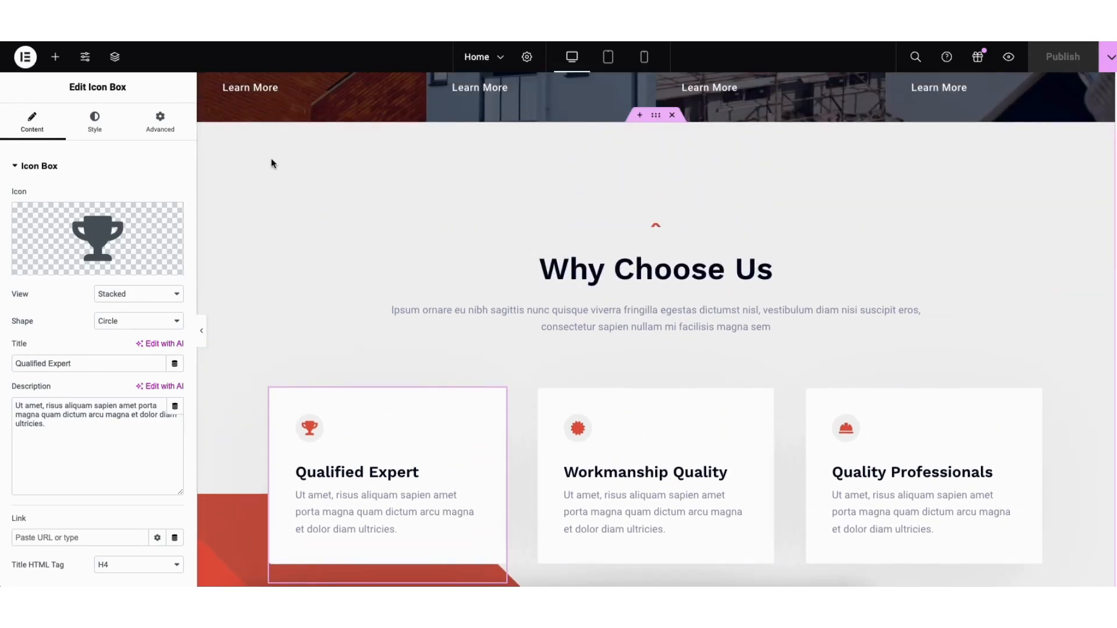
right_click(268, 157)
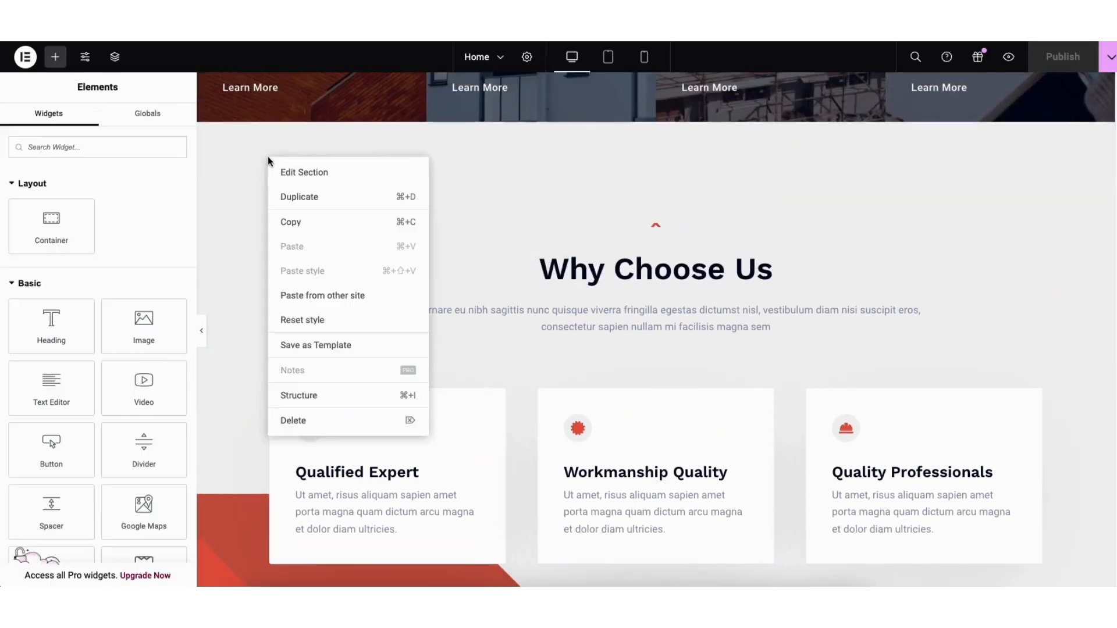
click(291, 171)
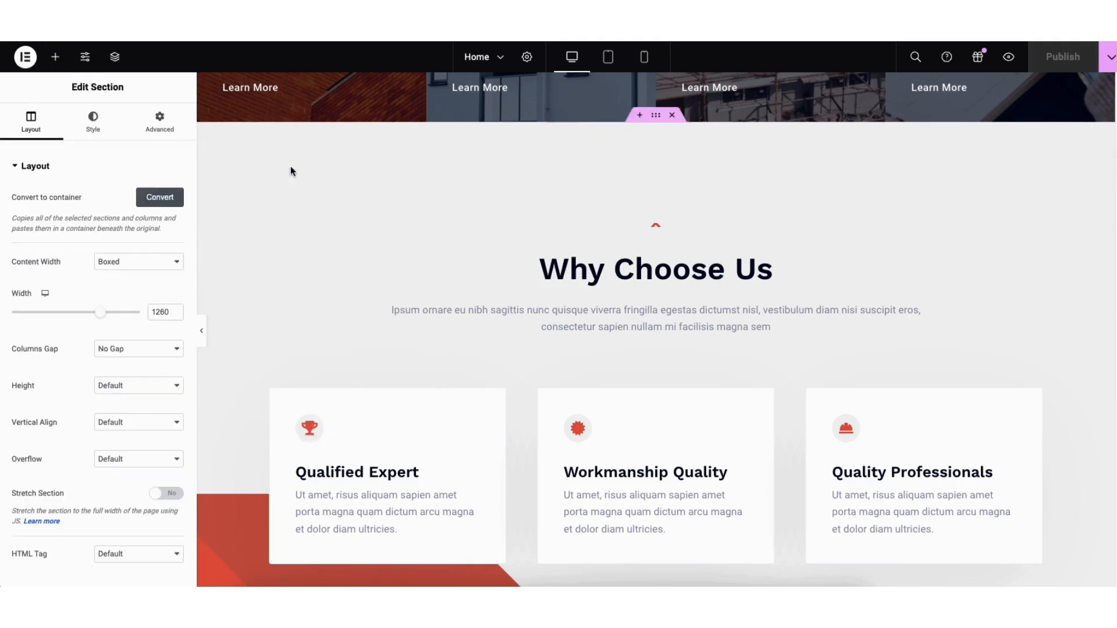
click(93, 124)
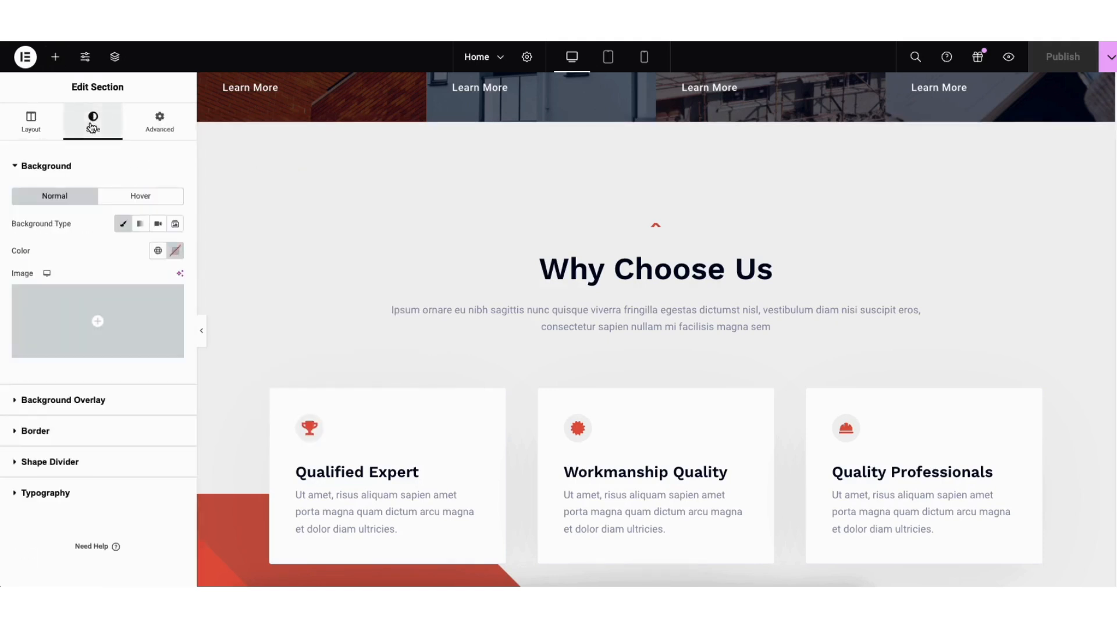
click(77, 401)
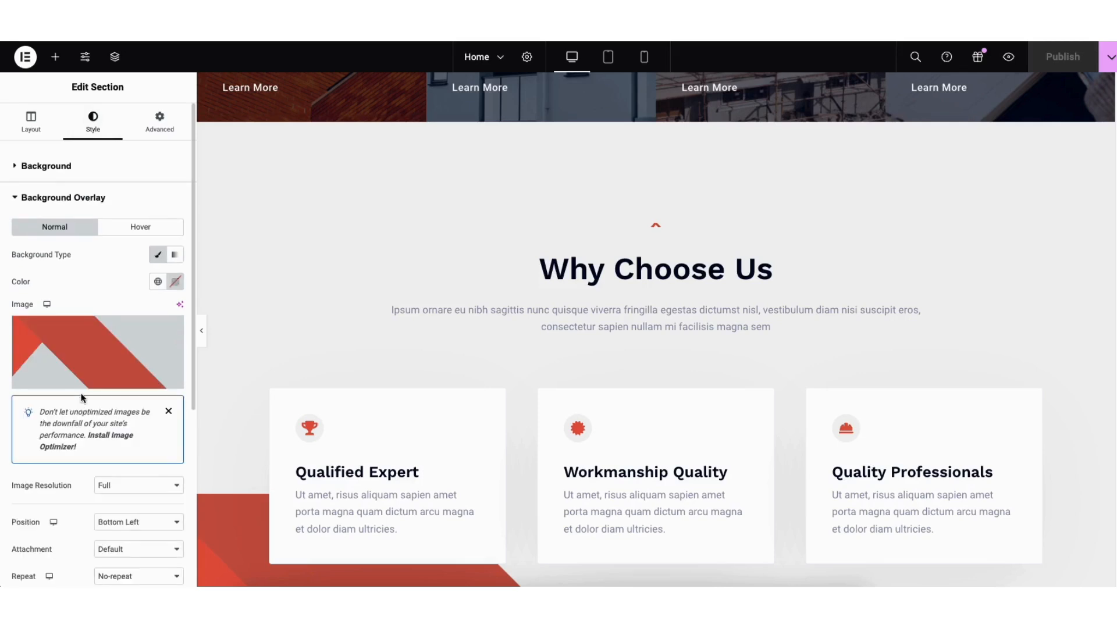
mouse_move(93, 358)
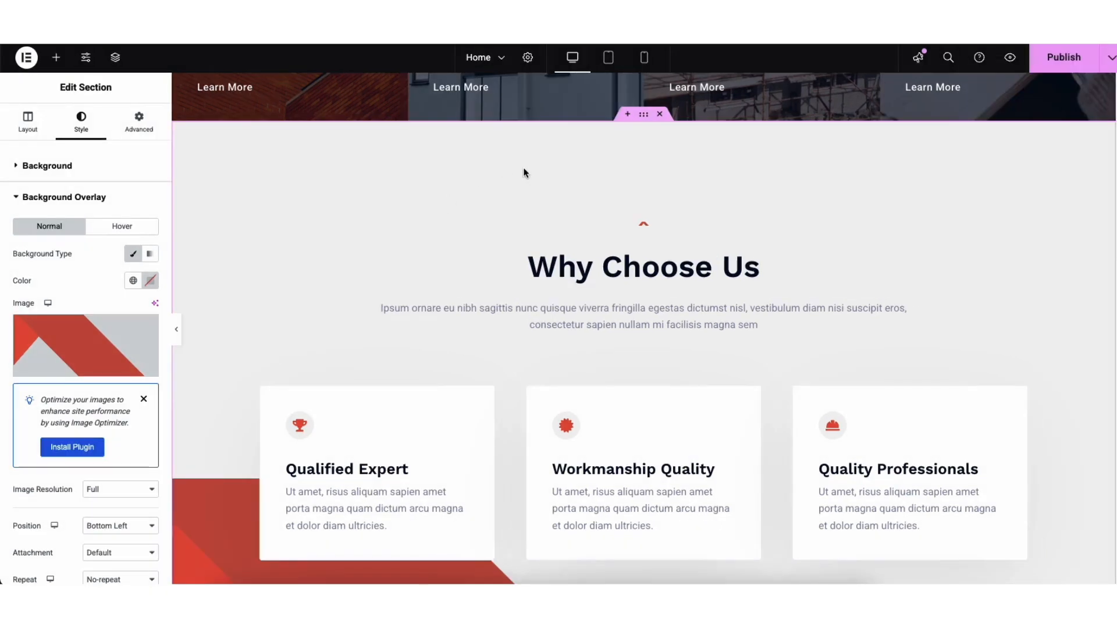
Add a Flexbox container above Why Choose Us with a three-column structure and a wider middle column
click(627, 114)
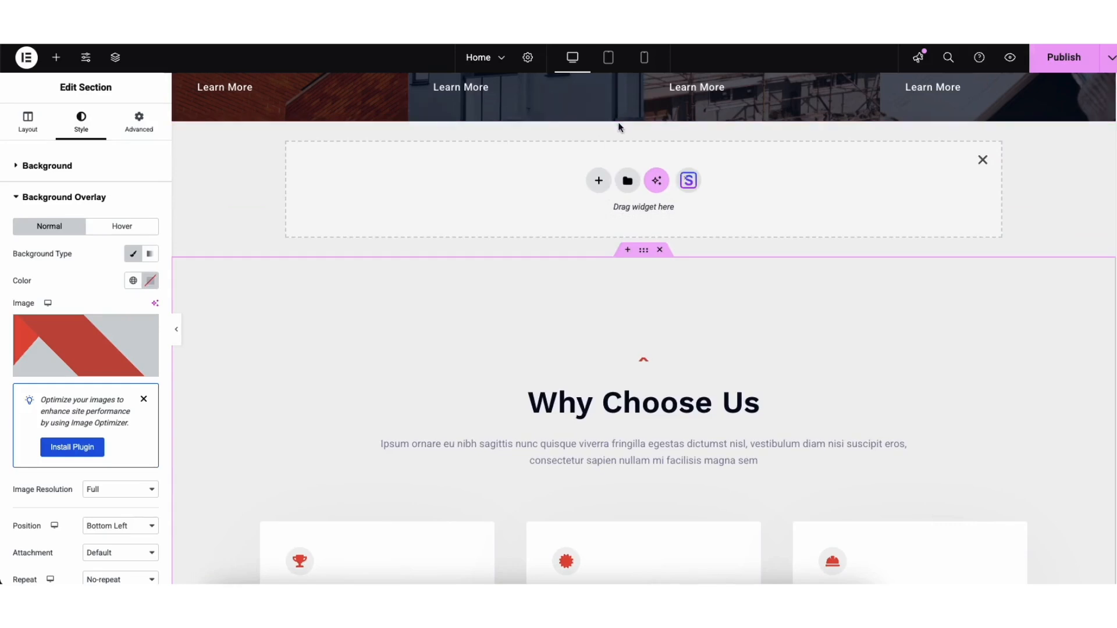
click(598, 182)
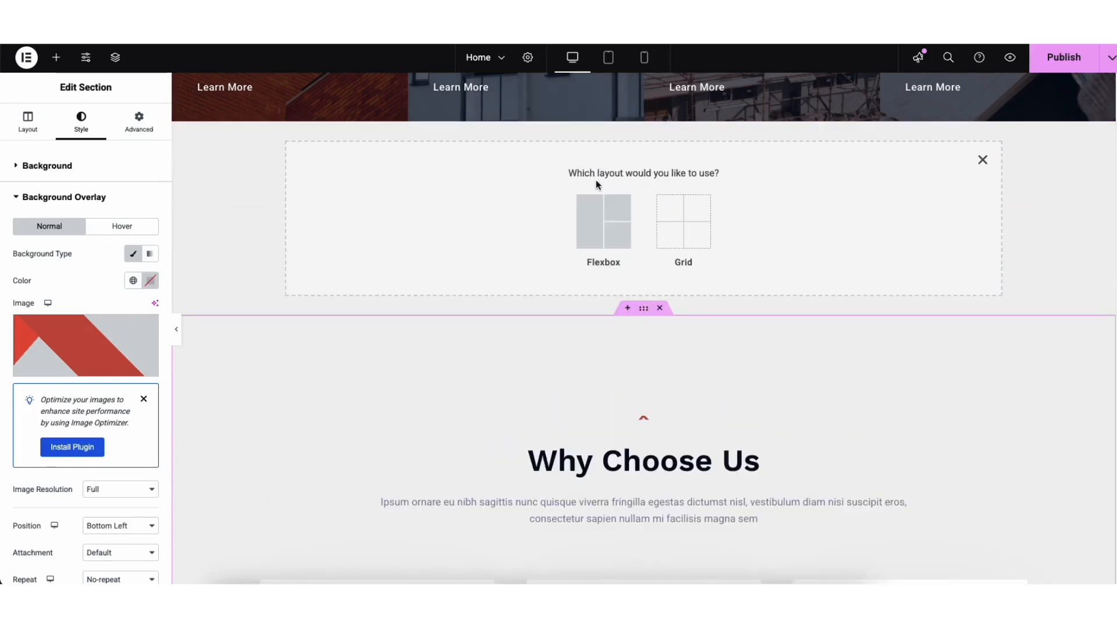
click(589, 241)
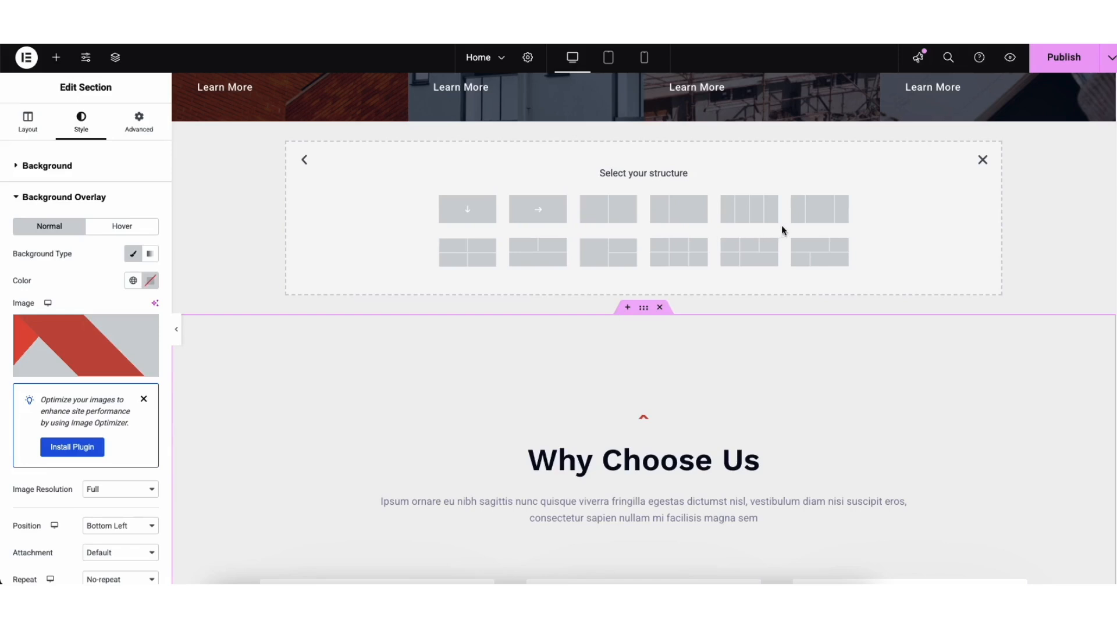
click(815, 216)
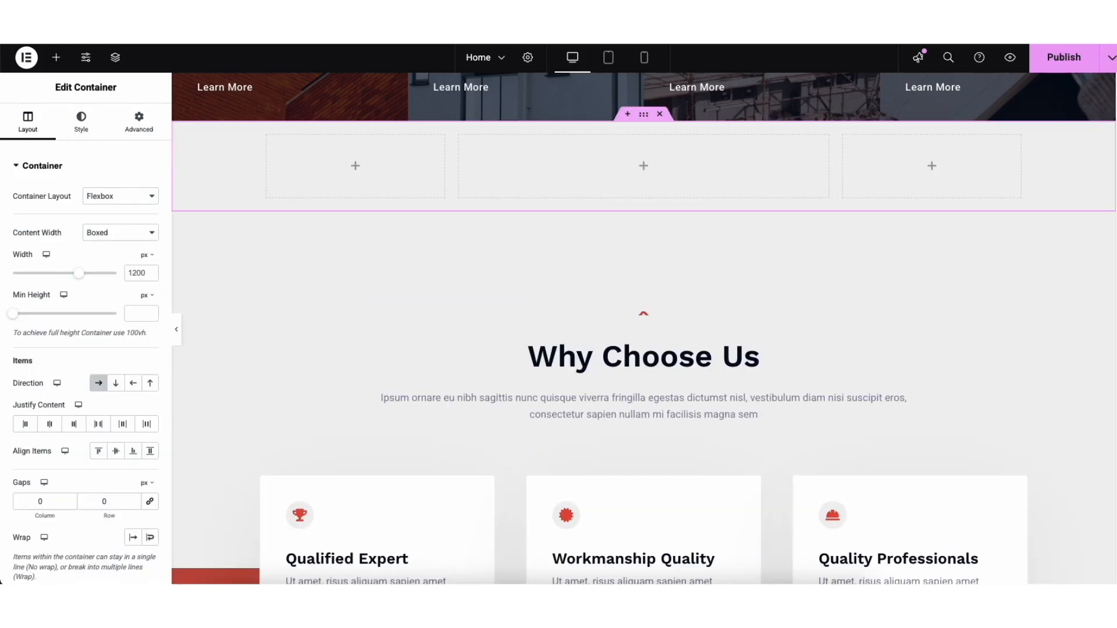
Drop a Heading widget into the new container's middle column, then delete the whole container
click(56, 58)
drag(47, 389, 648, 161)
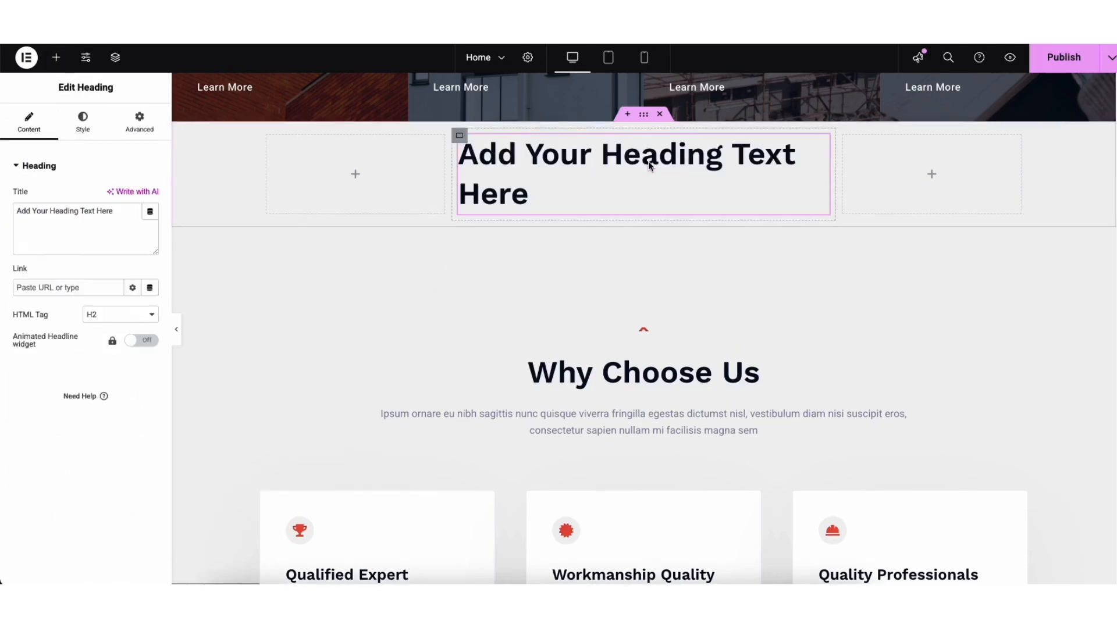
click(644, 114)
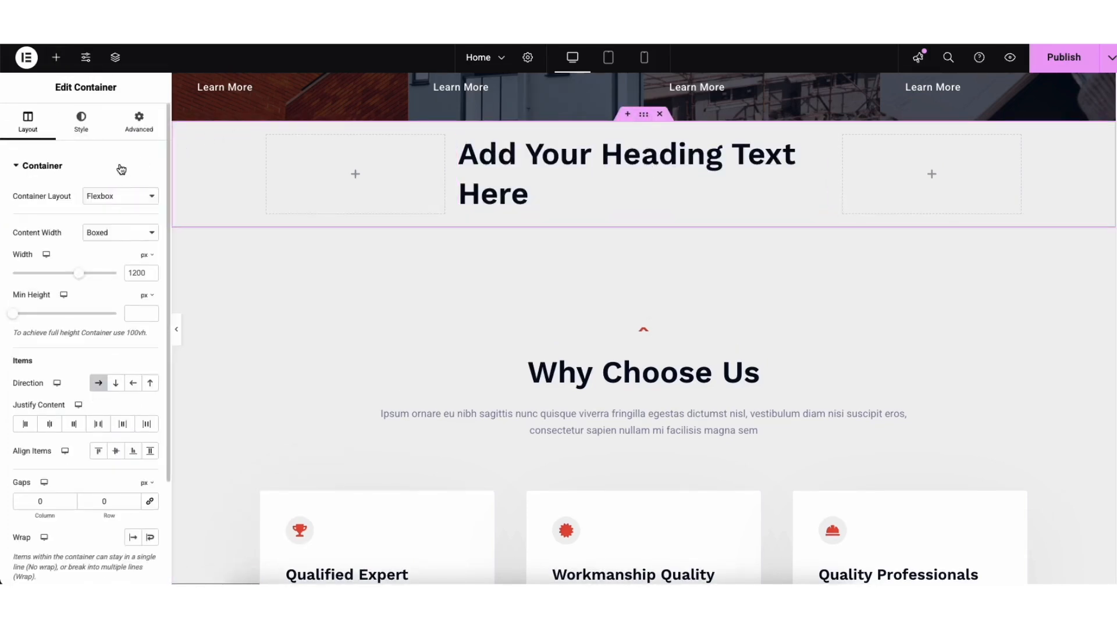
click(661, 114)
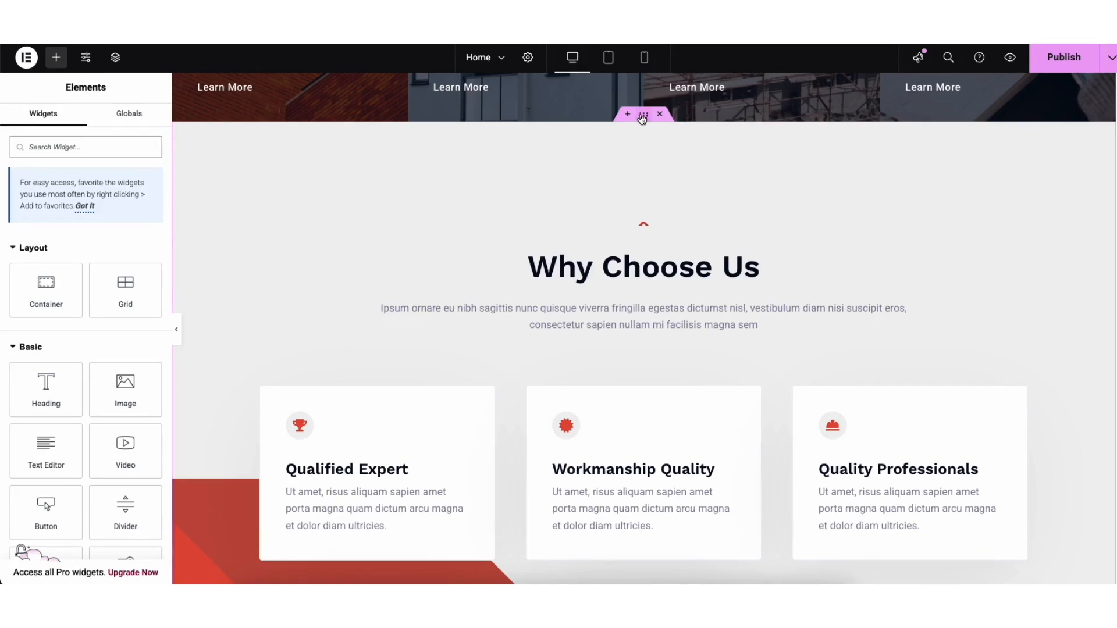
Import the Feature One, Two and Three card block from the Starter Templates blocks library into the empty section above the footer
drag(643, 118, 562, 140)
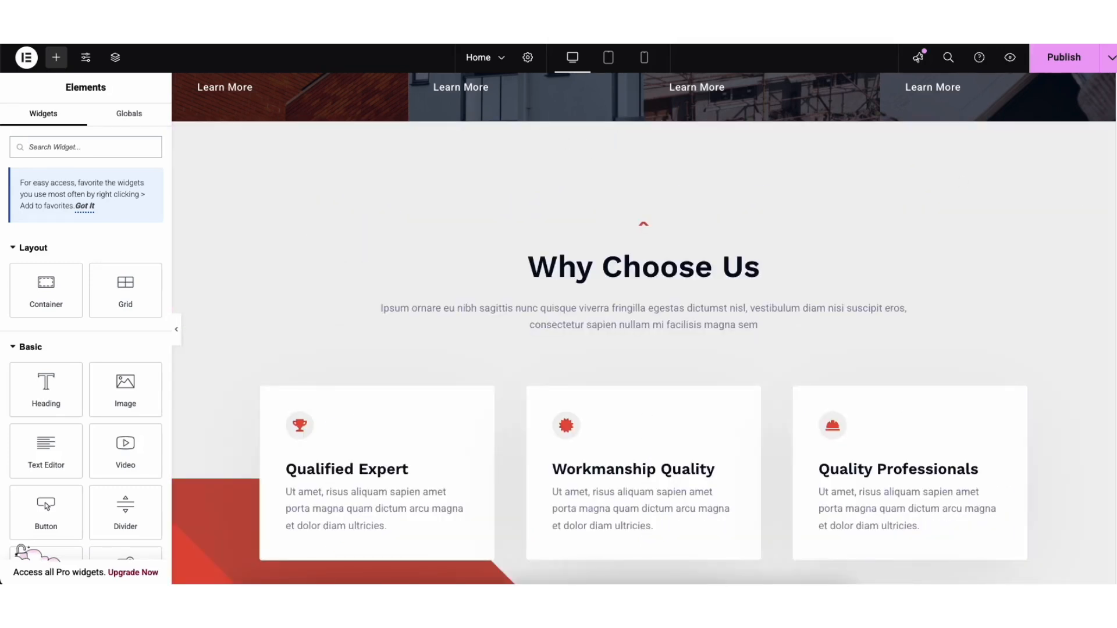
scroll(644, 329, down, 20)
scroll(652, 329, down, 10)
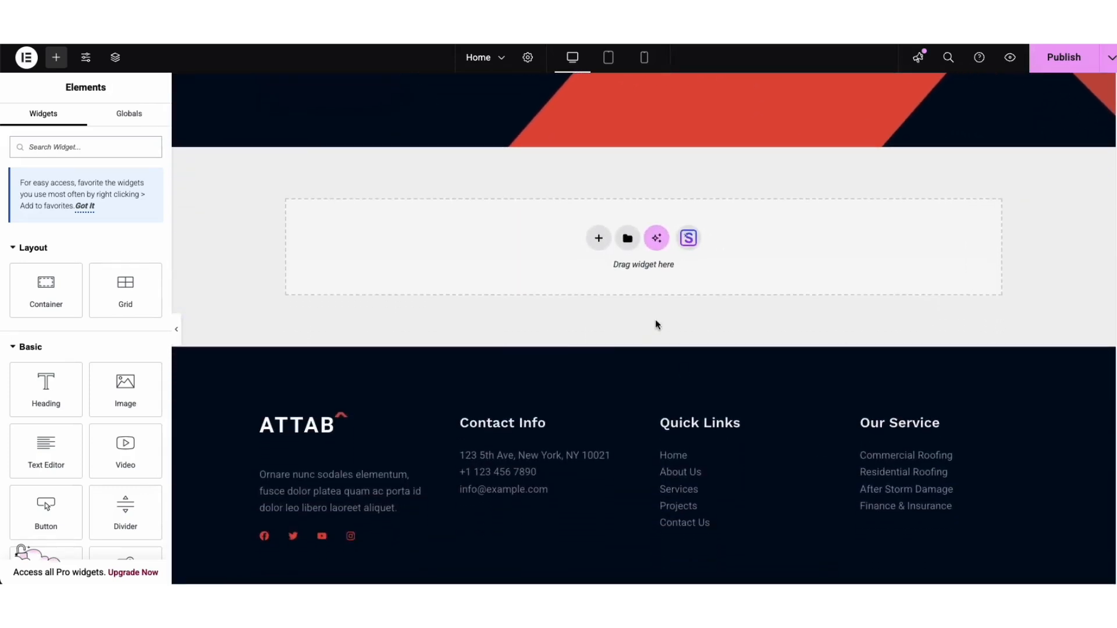
click(689, 238)
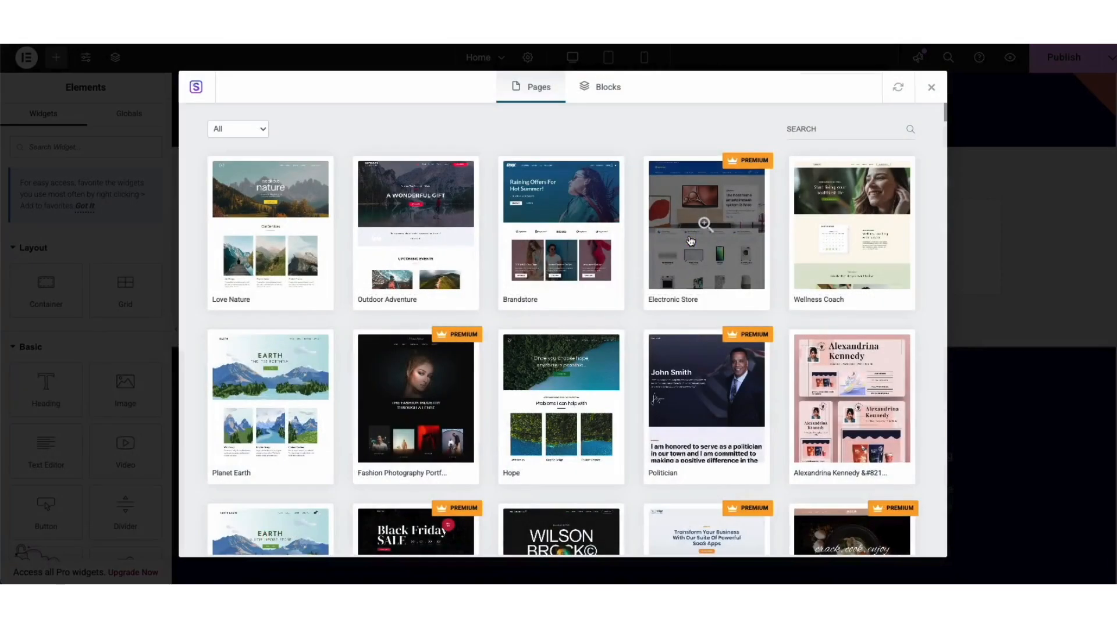
click(602, 89)
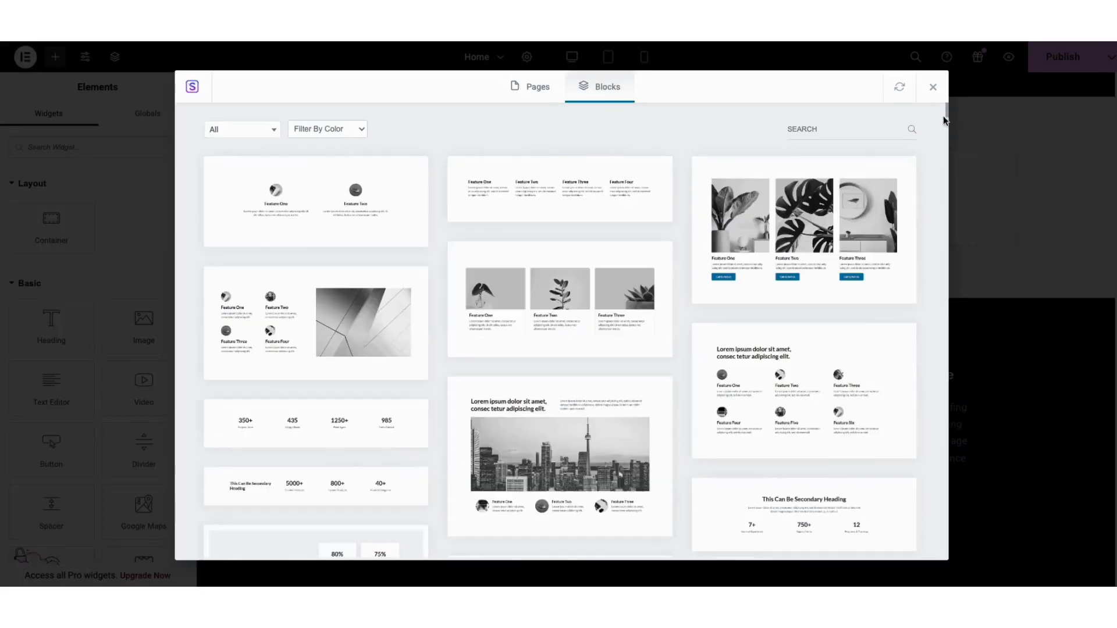
mouse_move(946, 106)
mouse_down()
mouse_move(948, 165)
mouse_move(939, 96)
mouse_up()
click(253, 131)
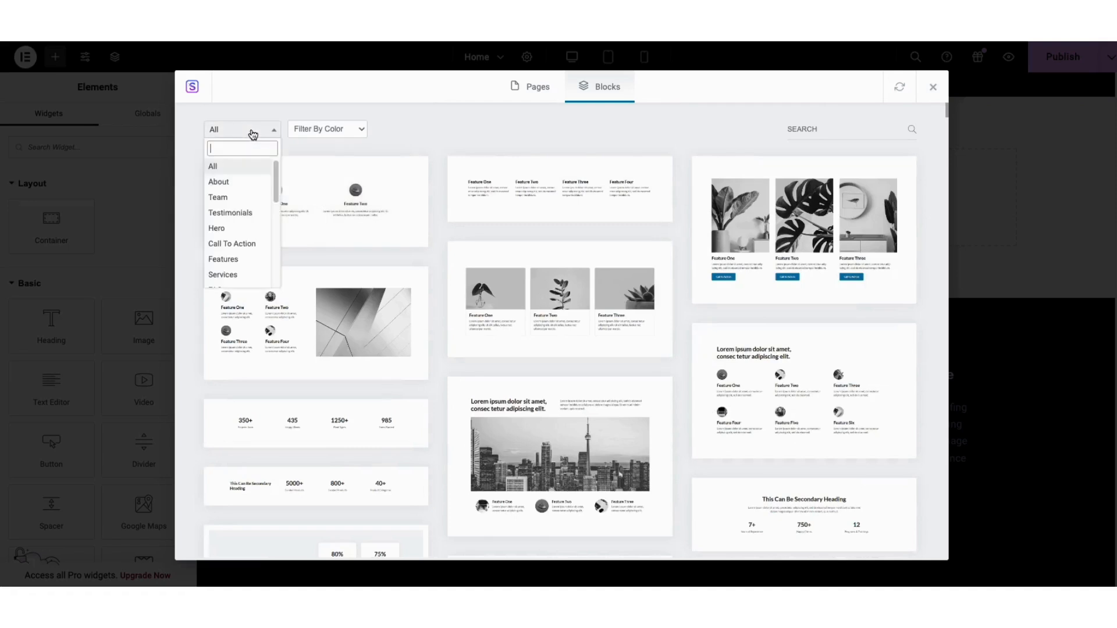
drag(277, 177, 279, 220)
click(432, 137)
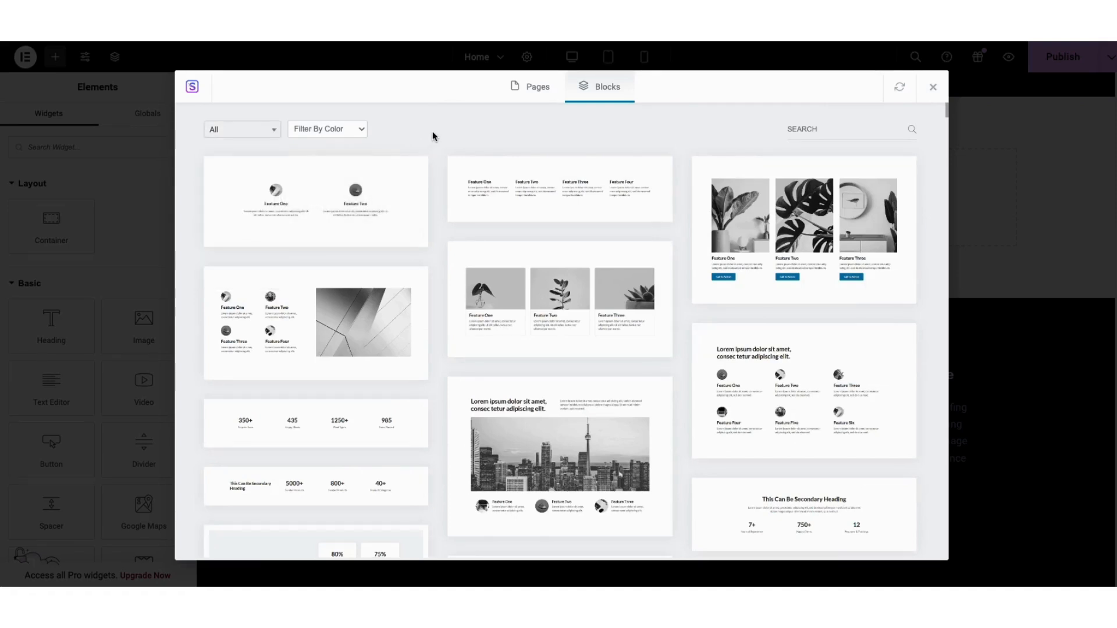
click(518, 301)
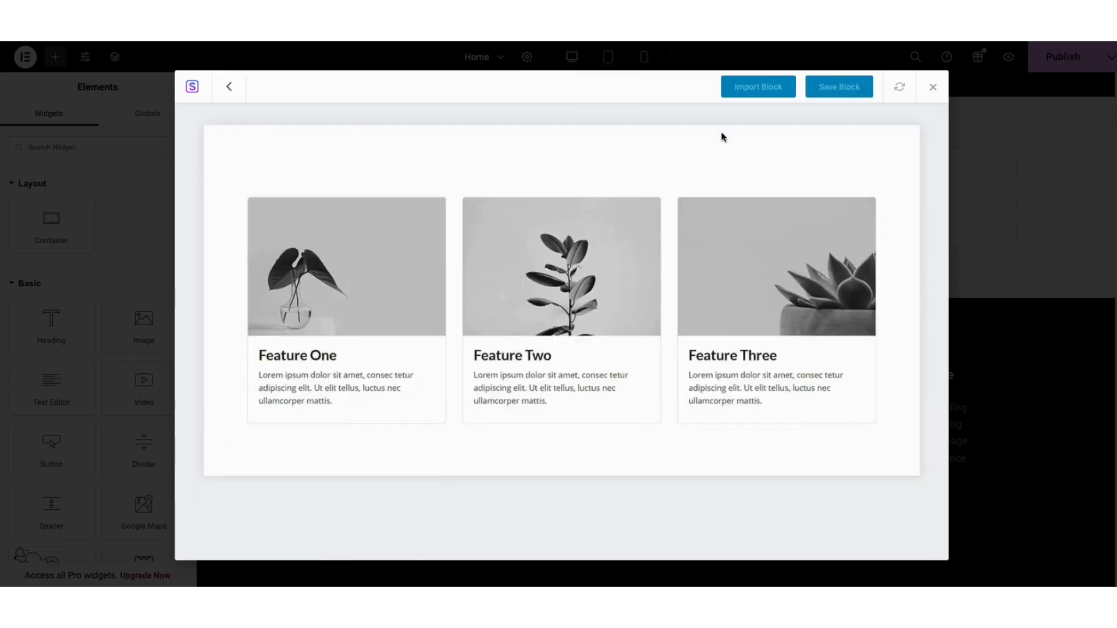
click(751, 88)
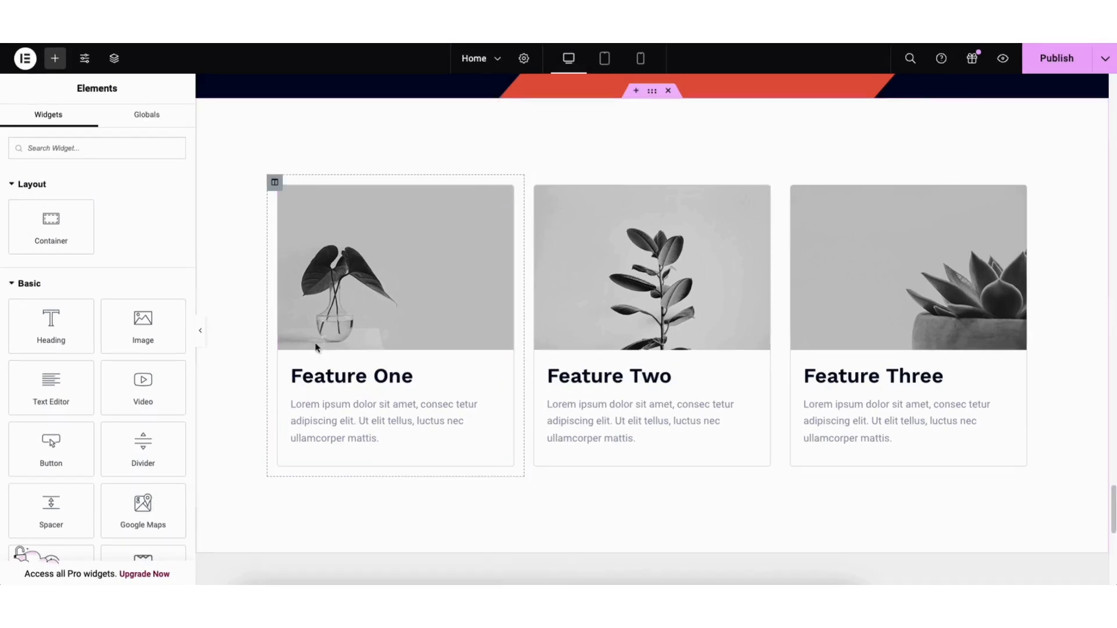
Open the feature cards section's style settings and try adjusting its classic background colour in the colour picker
right_click(335, 136)
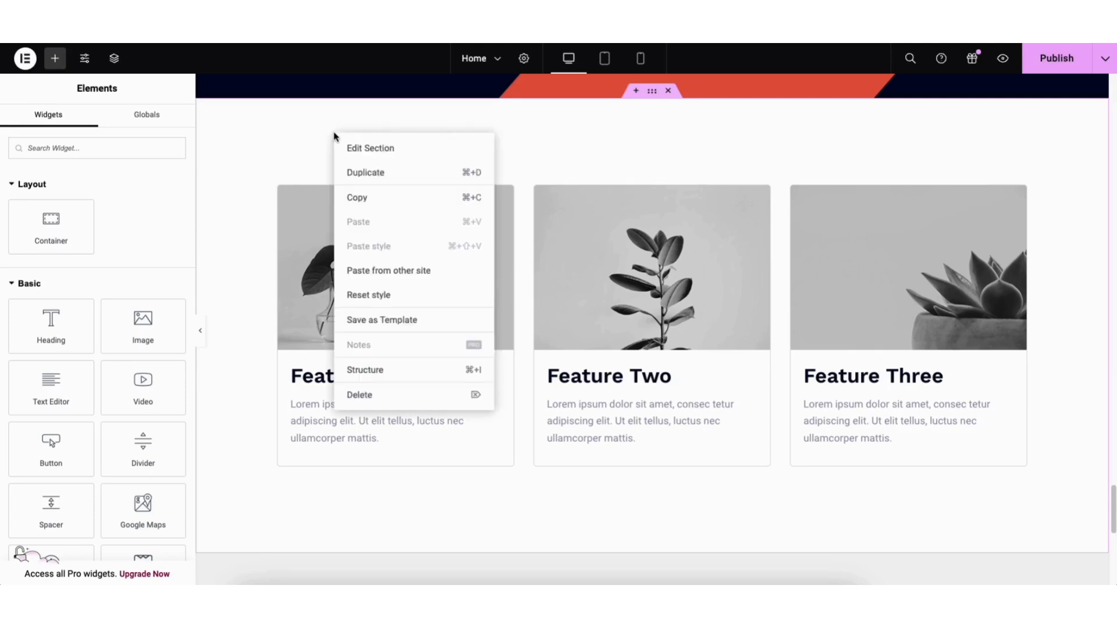
click(357, 149)
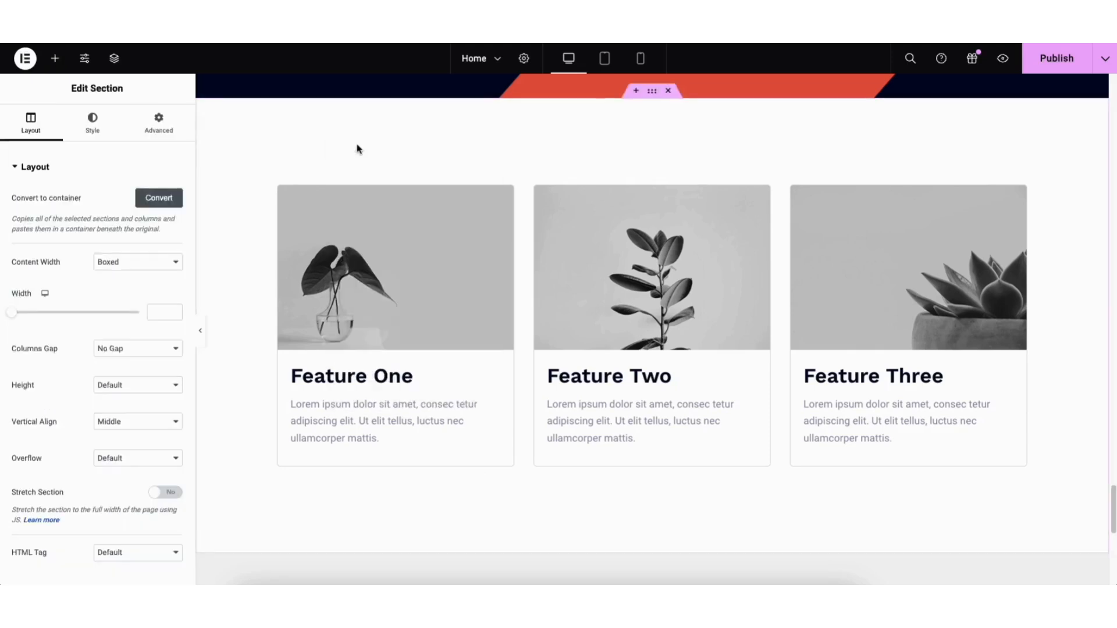
click(92, 128)
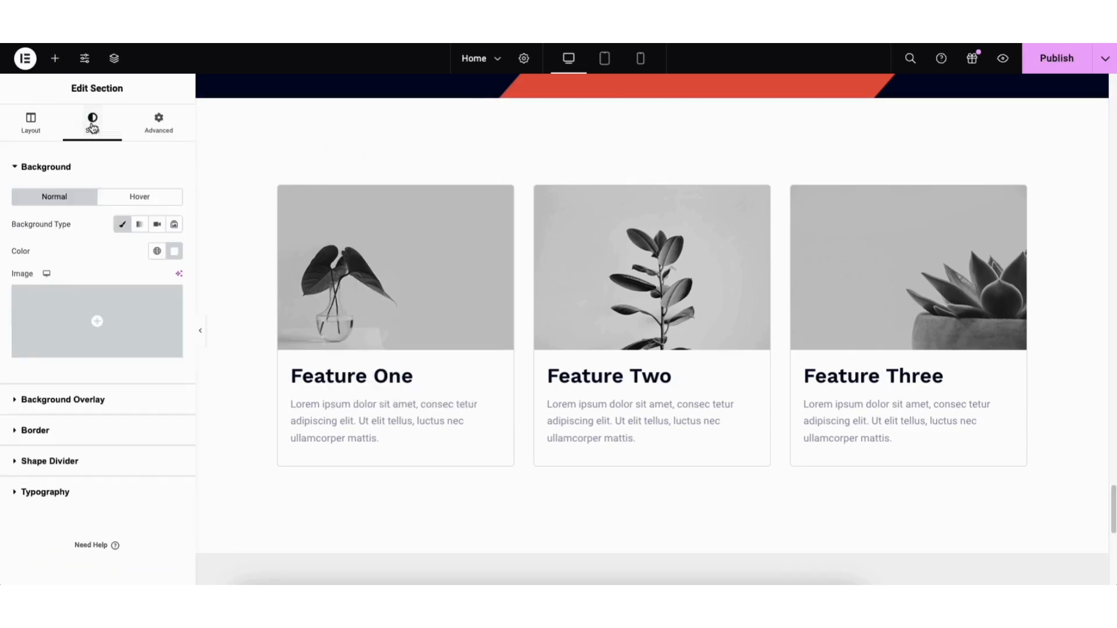
click(123, 226)
click(123, 227)
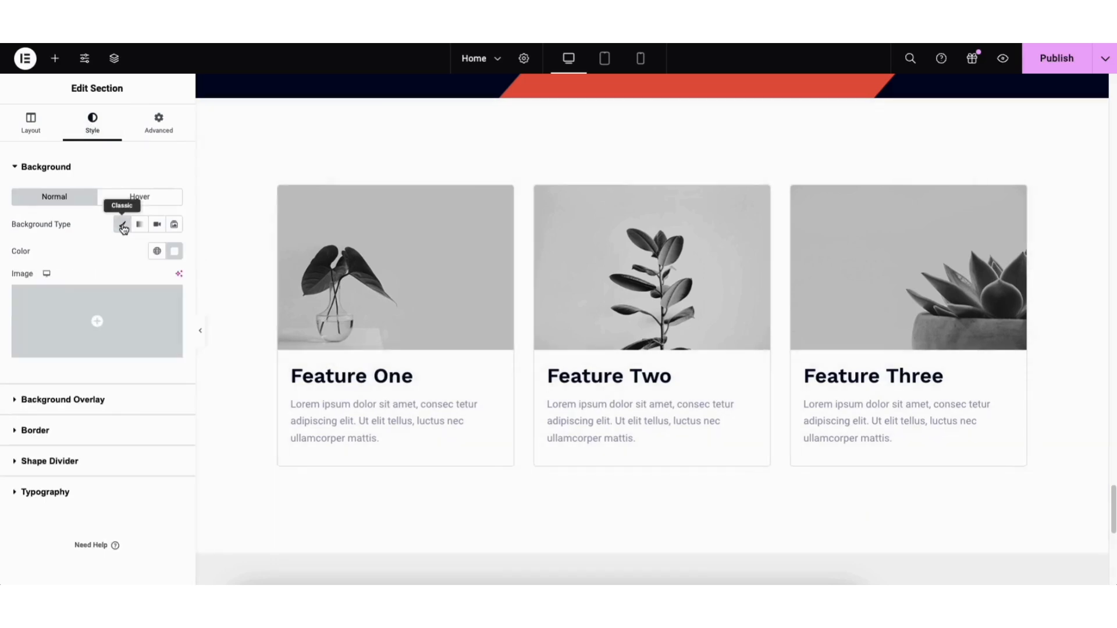
click(174, 251)
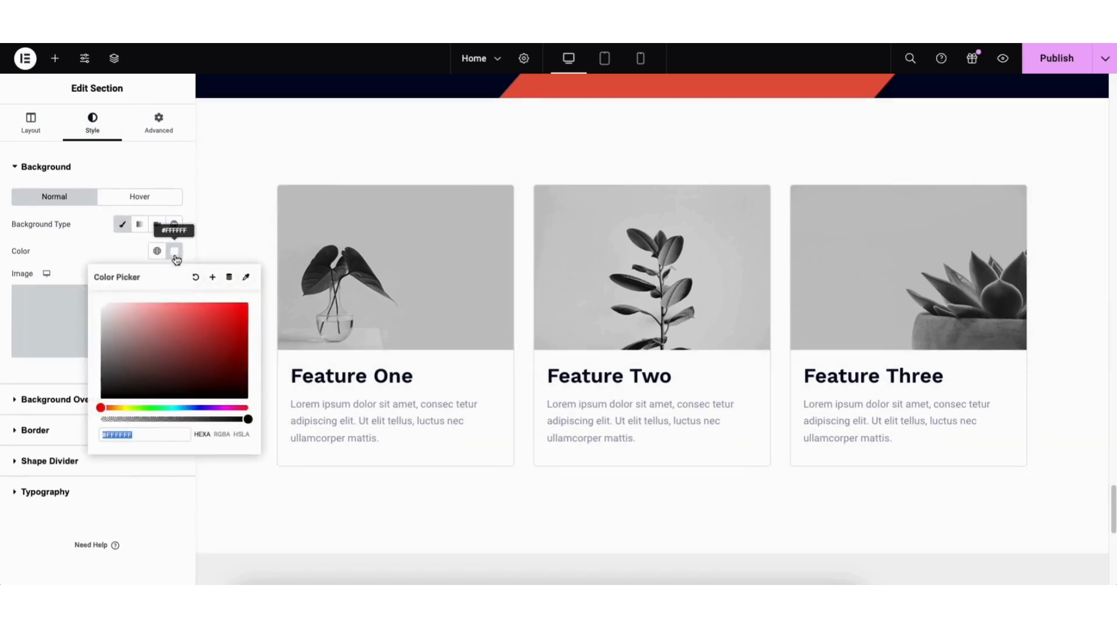
mouse_move(131, 344)
mouse_down()
mouse_move(173, 352)
mouse_move(242, 309)
mouse_move(117, 362)
mouse_move(70, 267)
mouse_up()
click(70, 266)
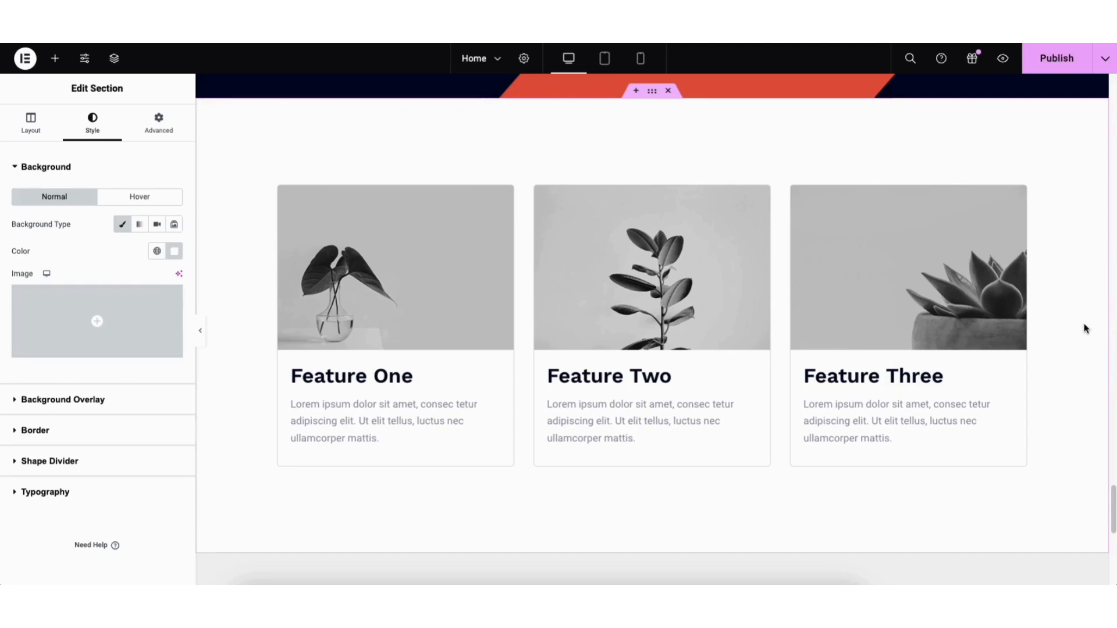
Save the page as a draft
drag(1112, 498, 1094, 144)
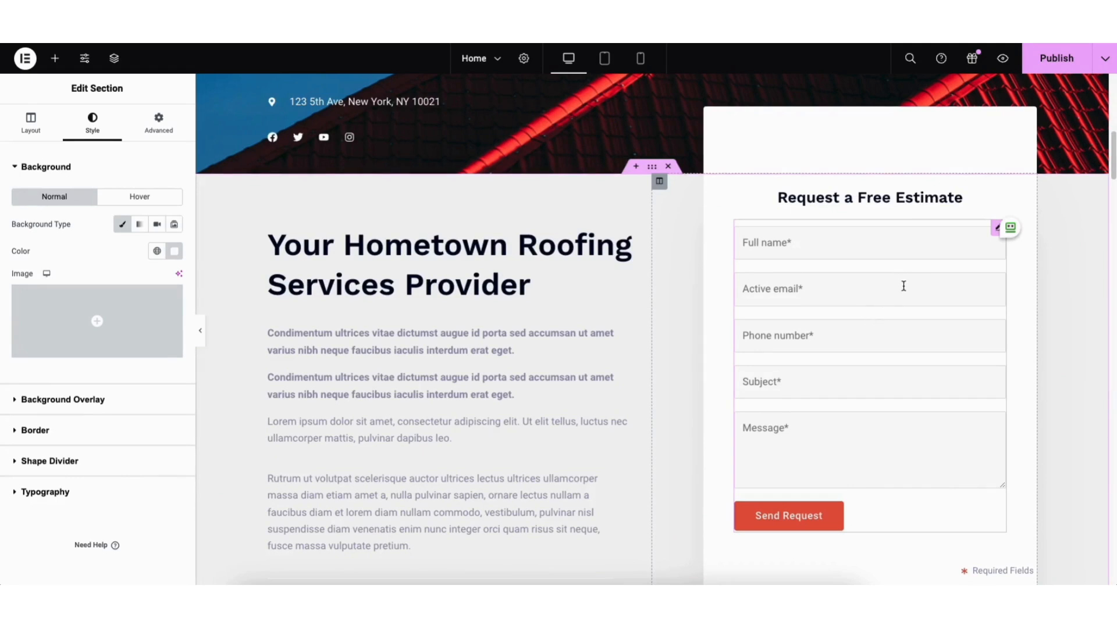
click(1106, 65)
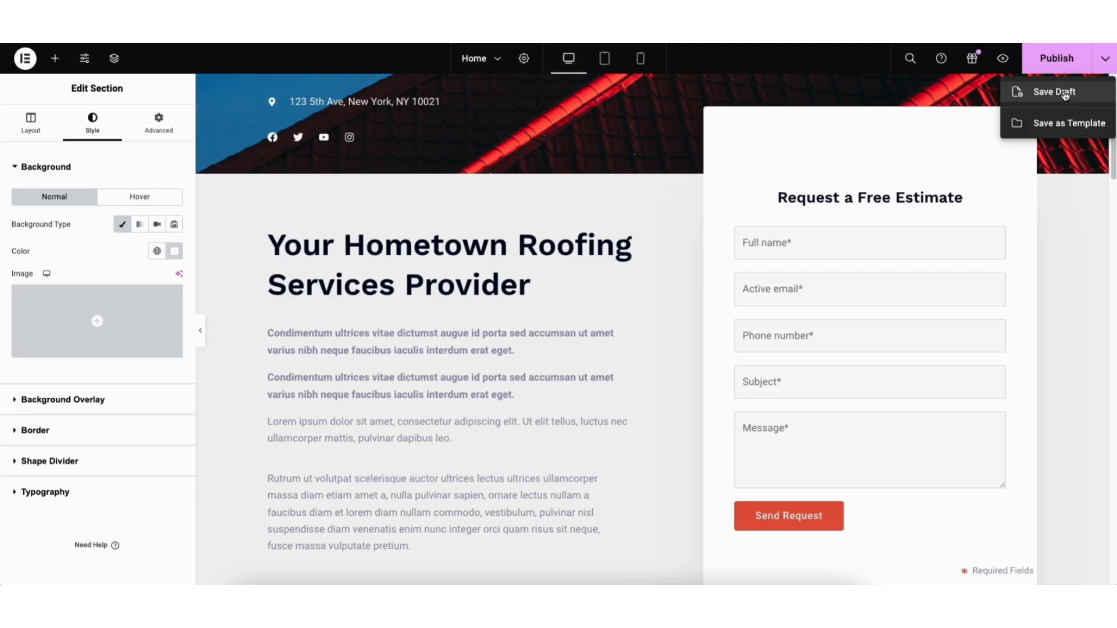
click(1066, 93)
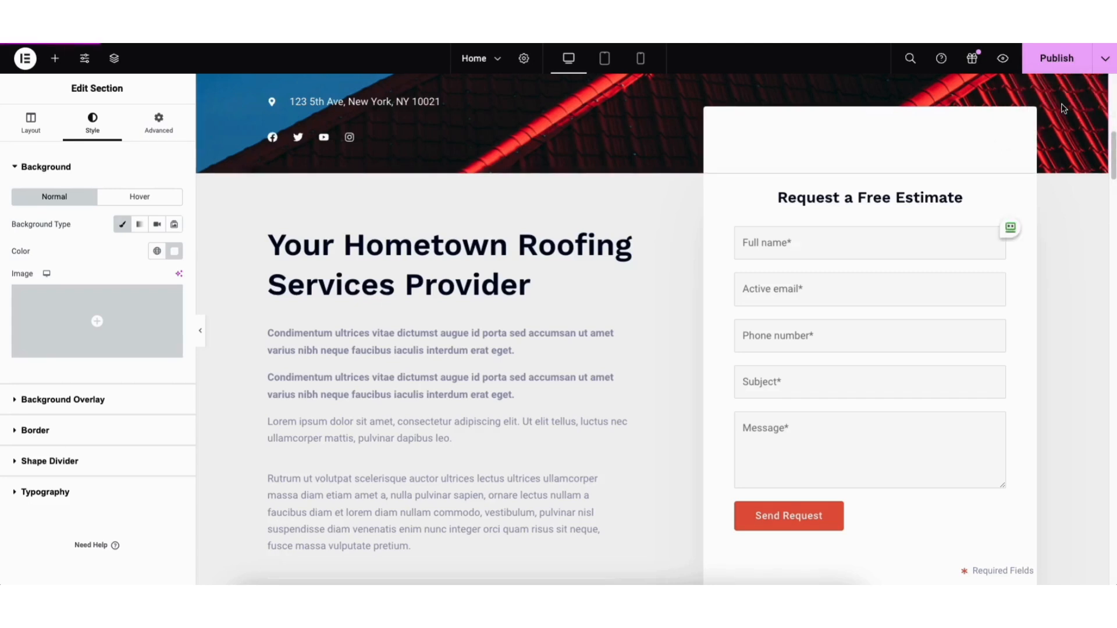
Preview the site and open the Contact Us page to review it
click(1003, 60)
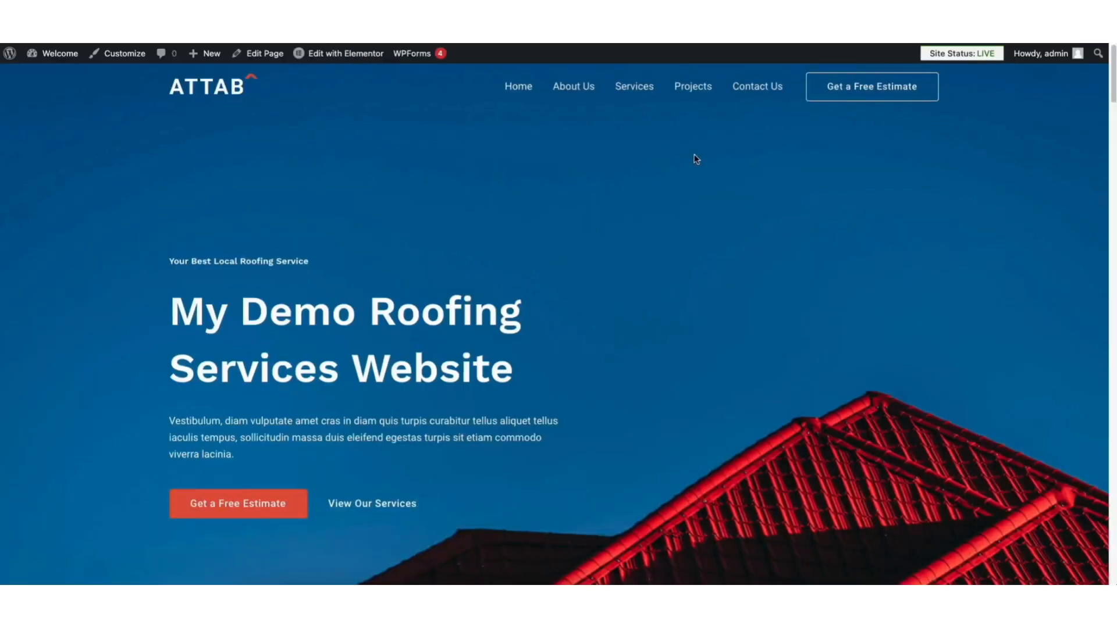
click(753, 93)
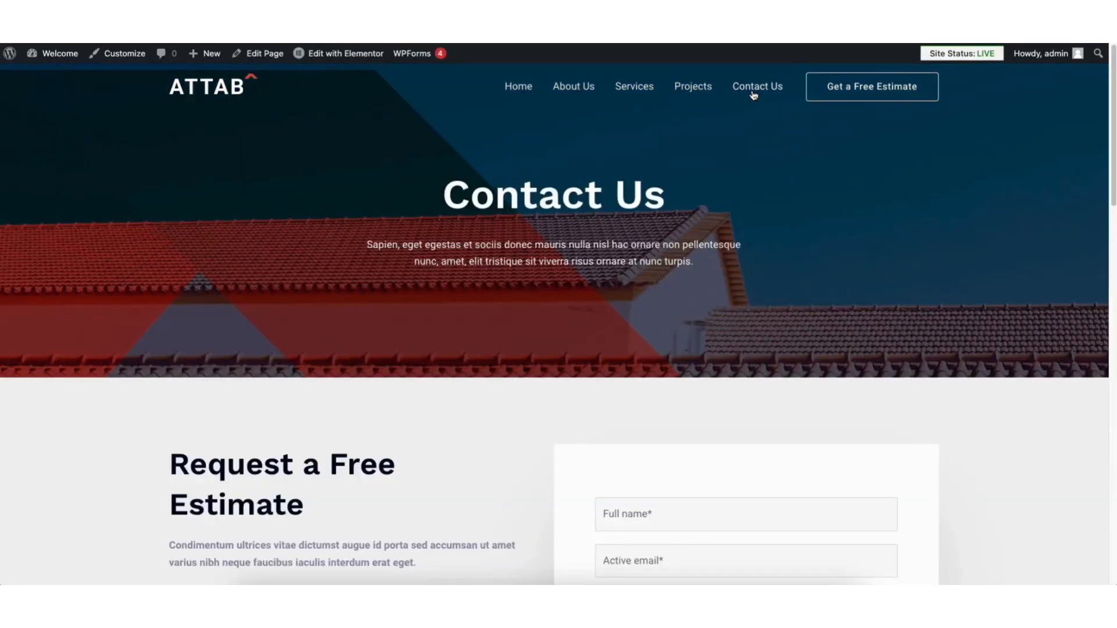
scroll(722, 291, down, 5)
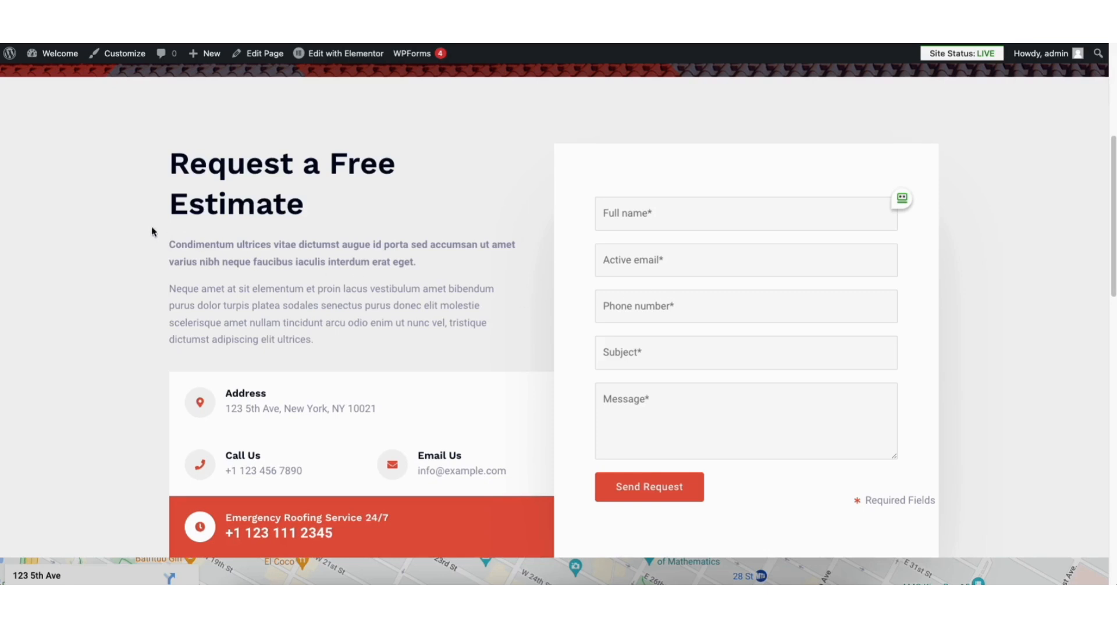
Go to the WordPress dashboard and open the Contact Form for editing in WPForms
mouse_move(60, 61)
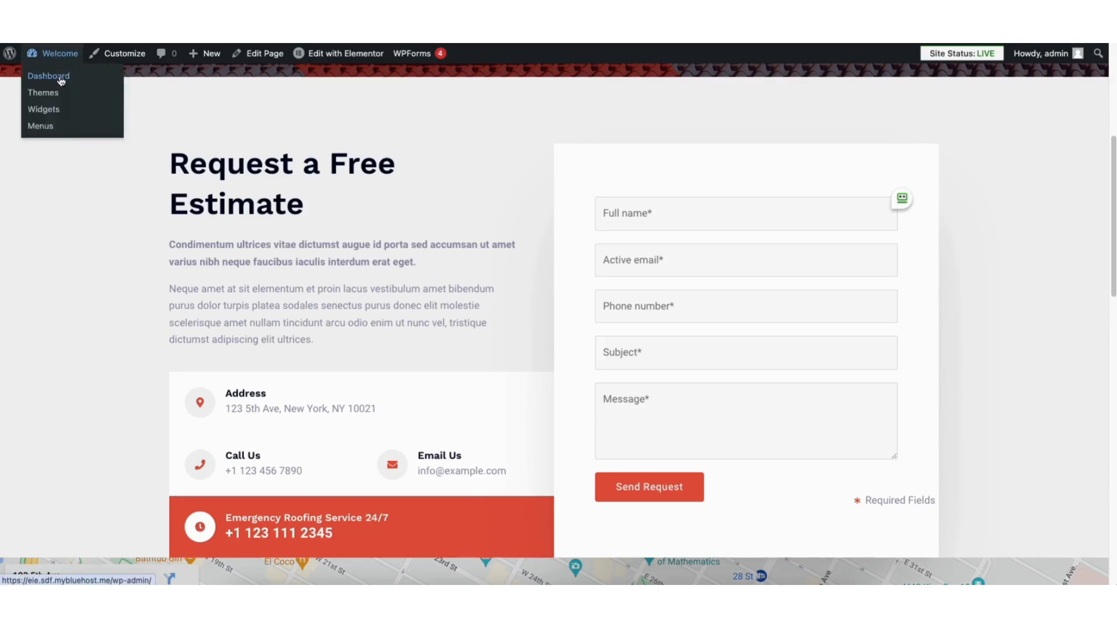
click(61, 81)
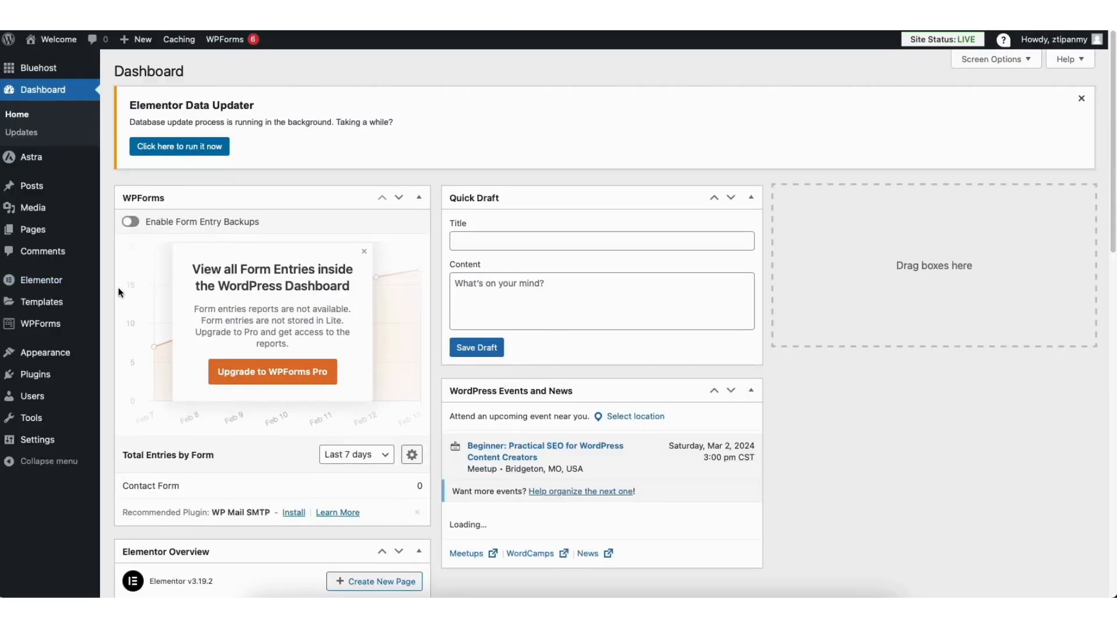
click(28, 327)
mouse_move(158, 427)
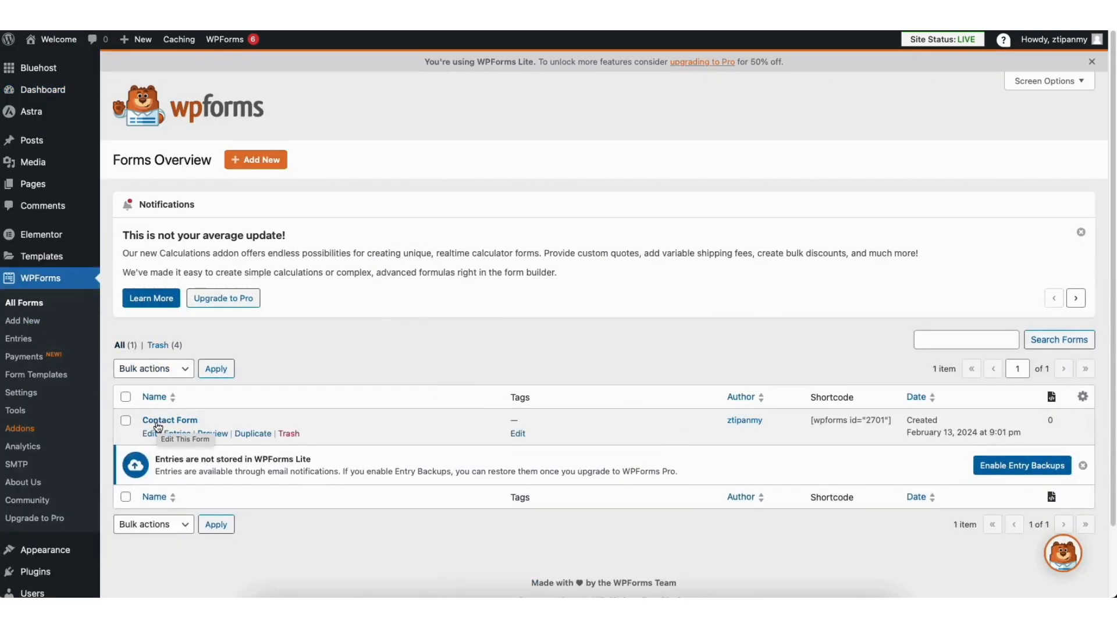
click(150, 434)
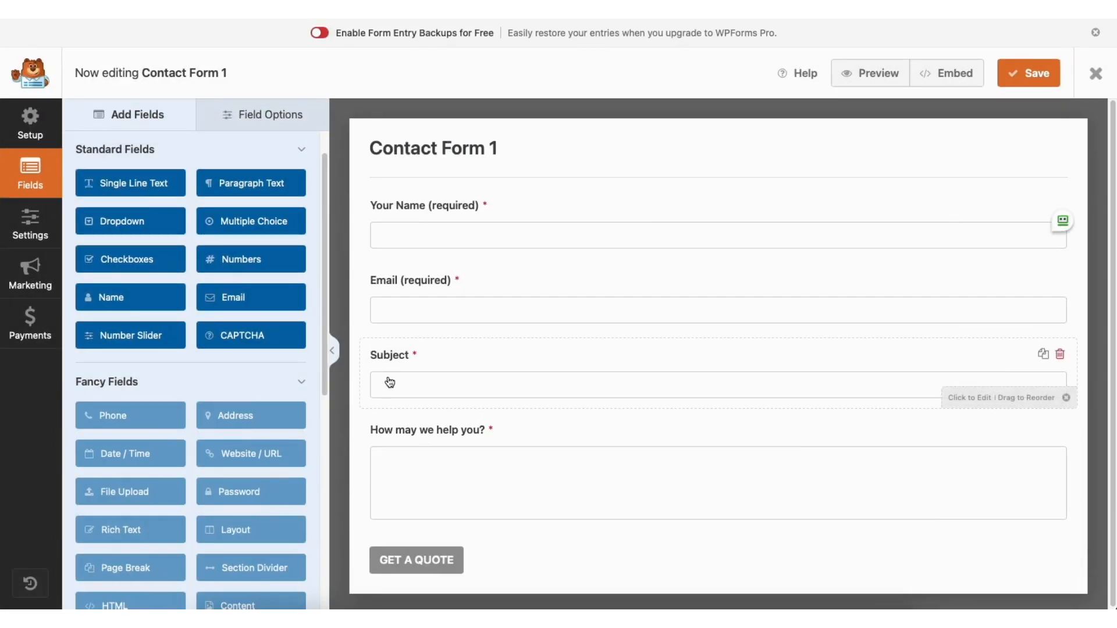
Add a Single Line Text field to the form below the name field
mouse_move(501, 231)
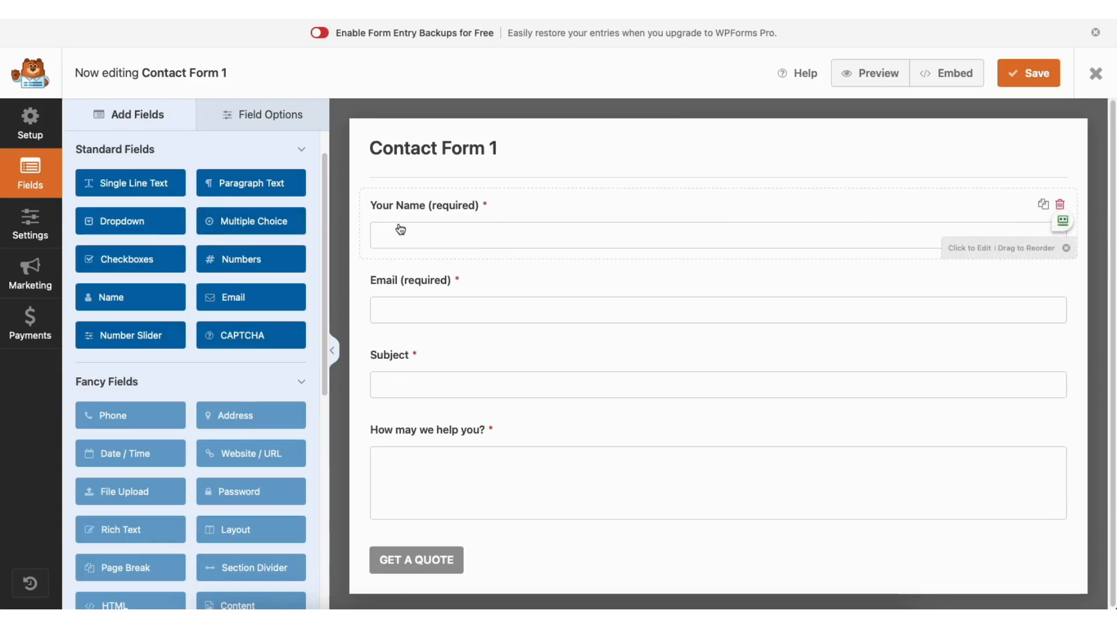
mouse_move(414, 205)
mouse_down()
mouse_move(420, 282)
mouse_move(411, 204)
mouse_up()
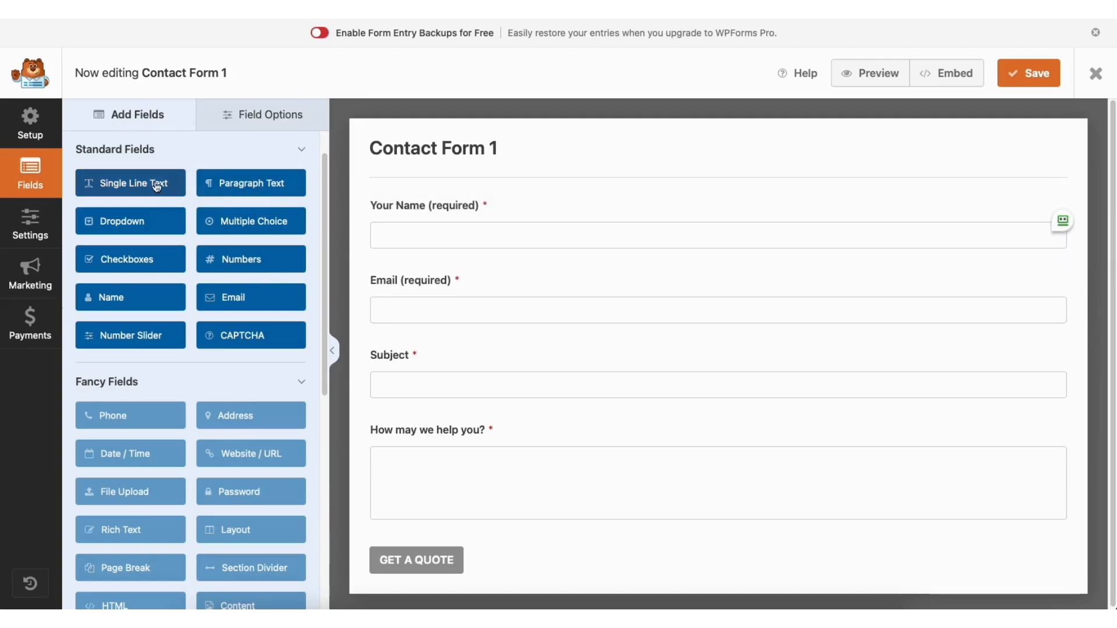
drag(150, 185, 435, 280)
Toggle the name field's Required option off and back on
click(261, 115)
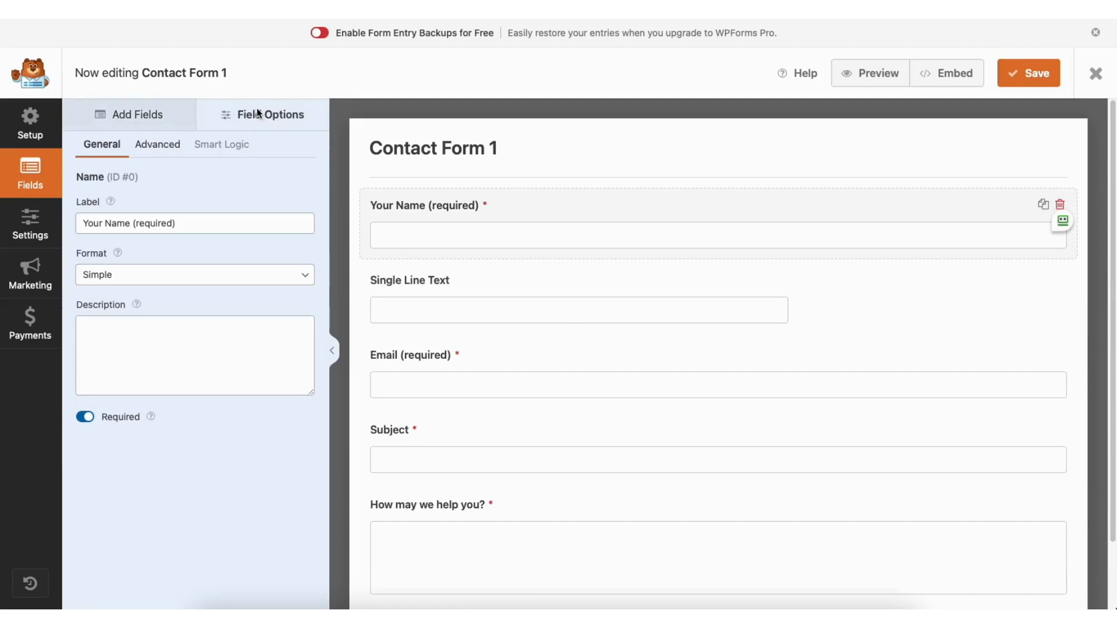
click(171, 224)
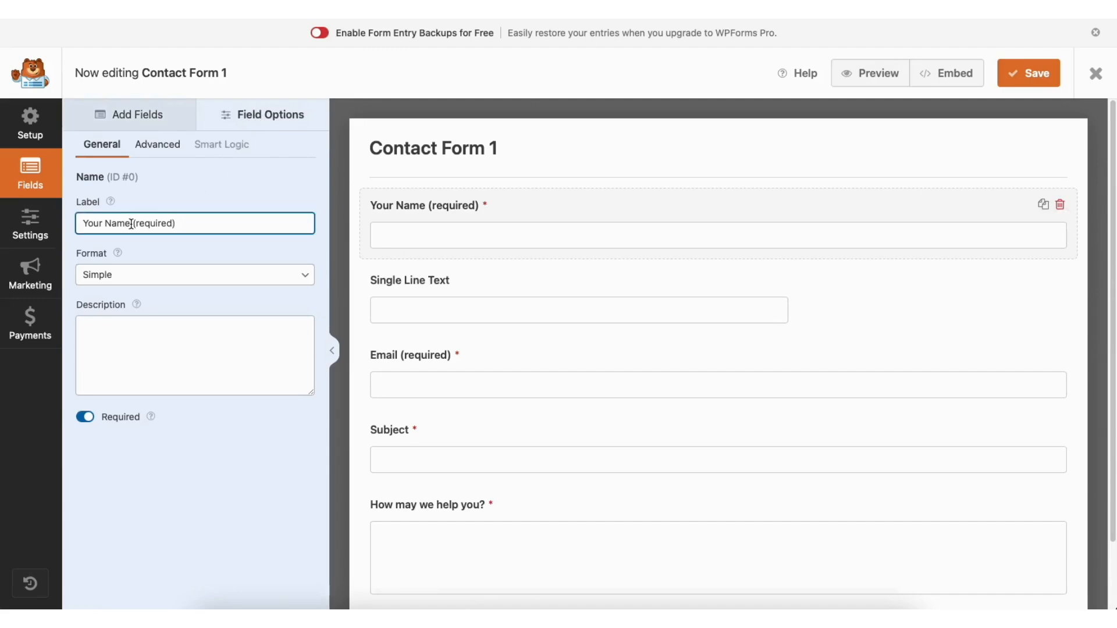
click(86, 418)
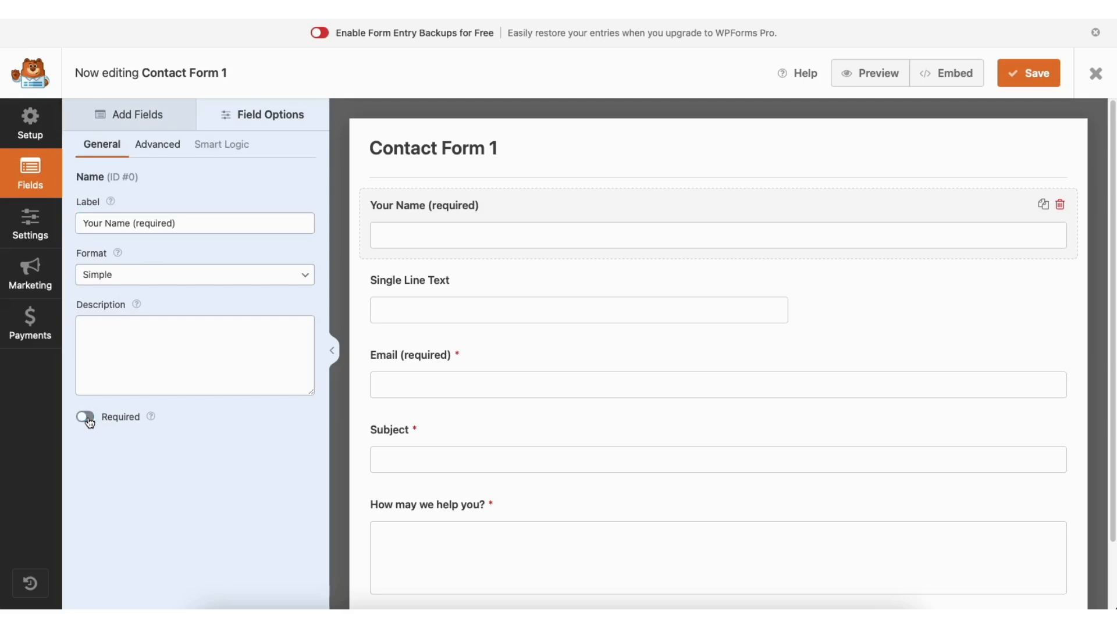
click(89, 422)
Check the name field's advanced options, keeping the field size at Large
click(171, 151)
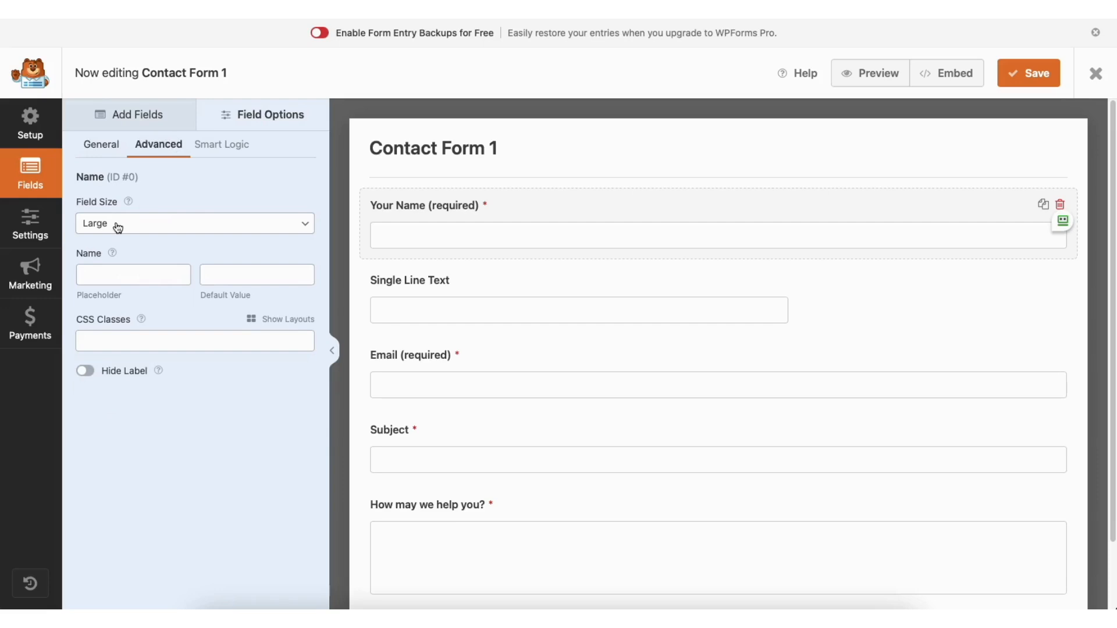
click(160, 229)
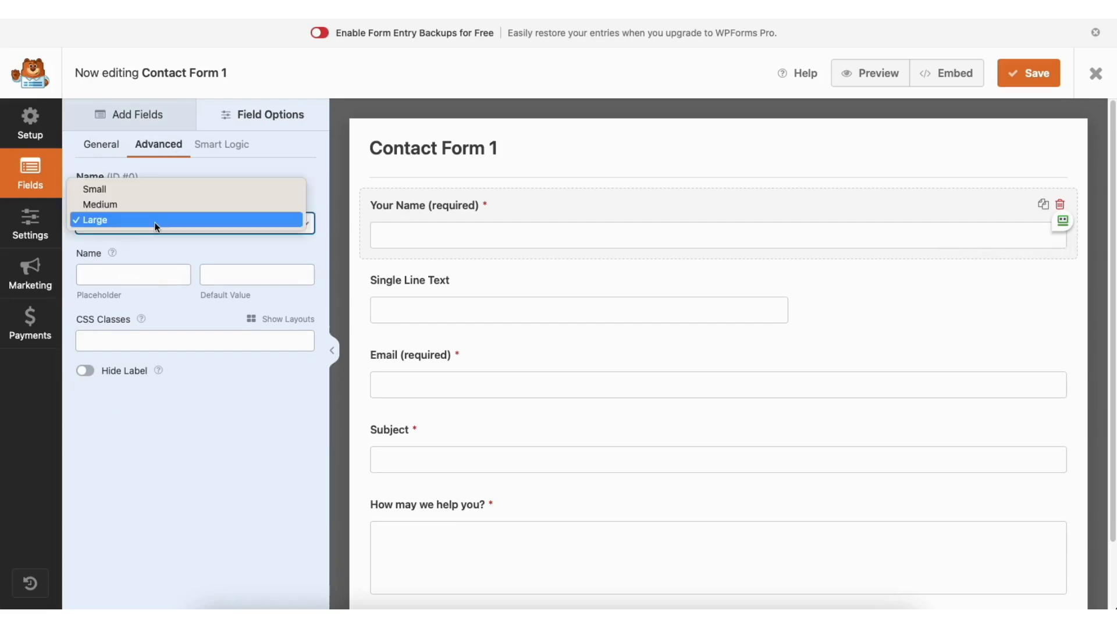
click(153, 219)
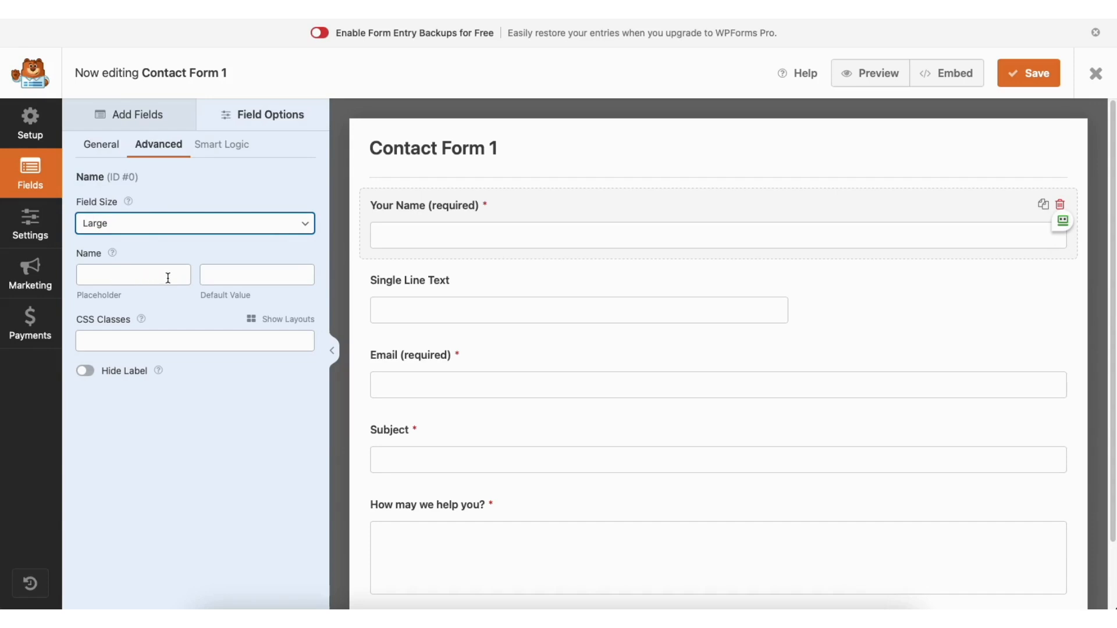
Browse the form's General, Spam Protection, Notifications and Confirmations settings
click(32, 224)
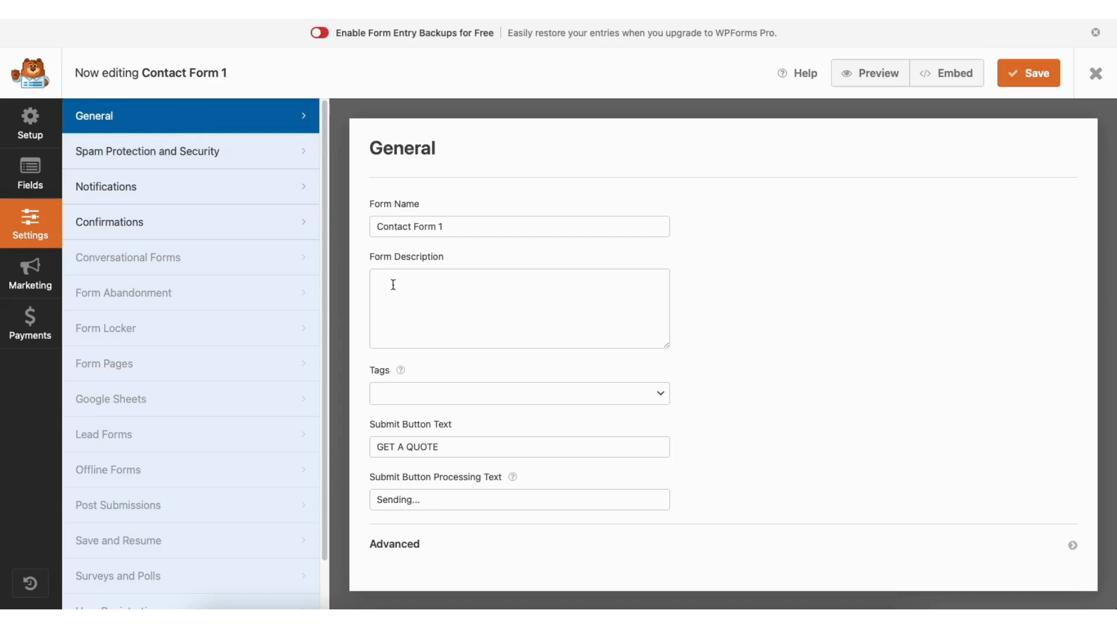
click(233, 153)
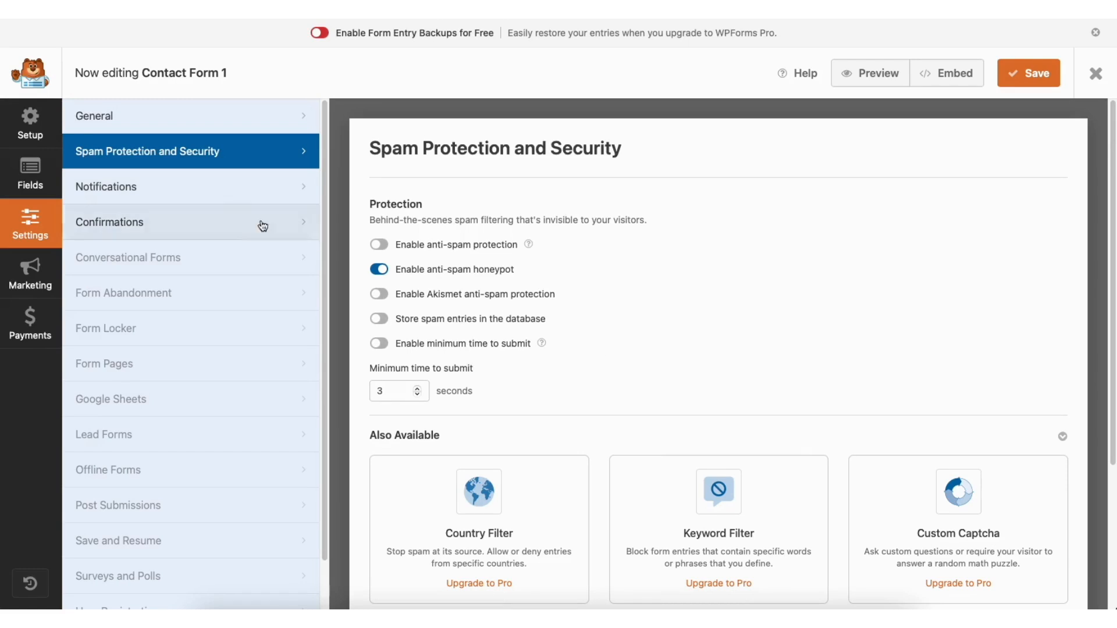
click(217, 192)
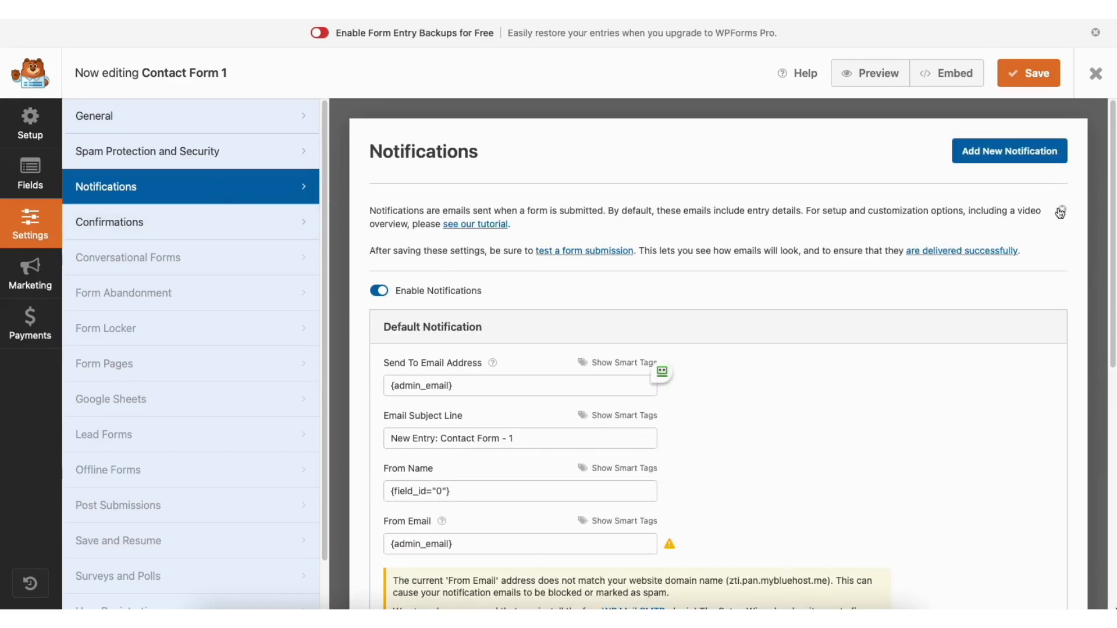
drag(1110, 193, 1110, 316)
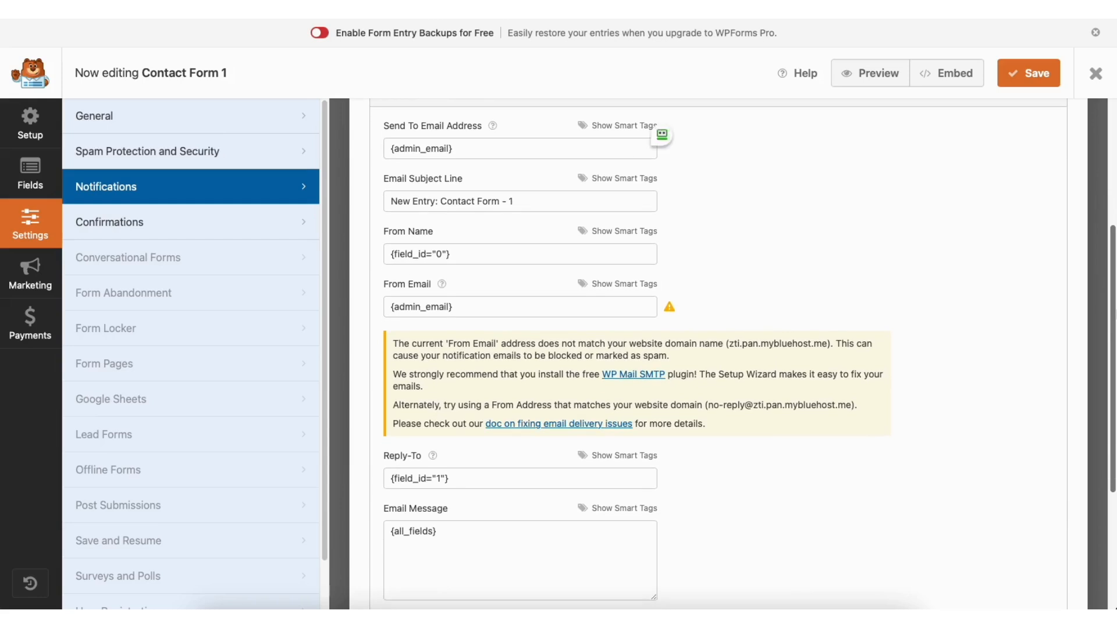
click(216, 226)
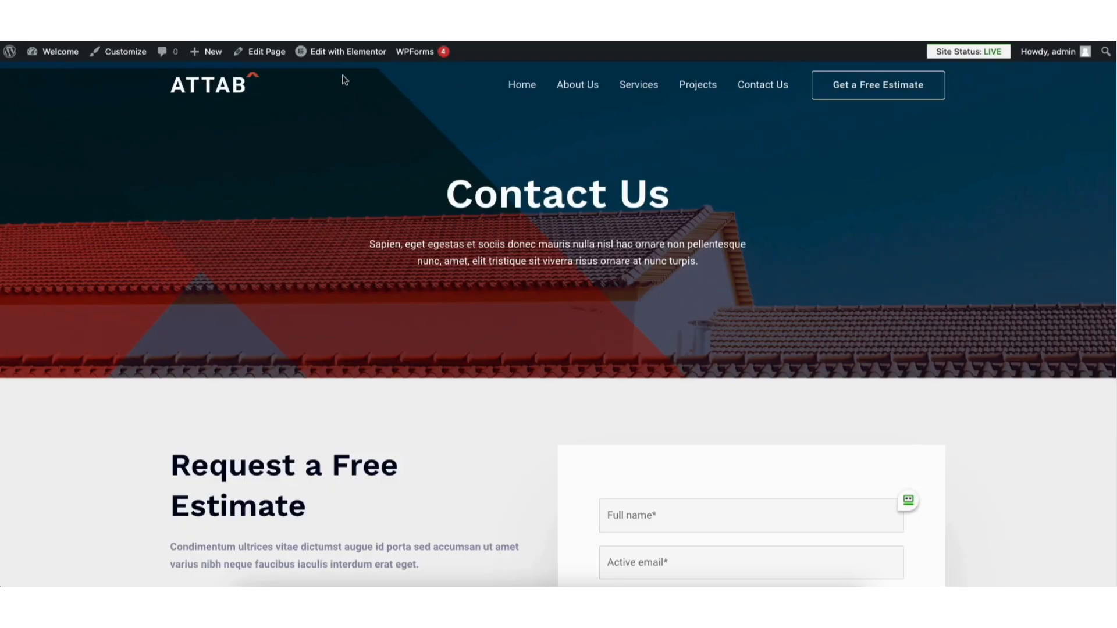
Open the Contact Us page in Elementor and edit its Google Maps widget
click(342, 53)
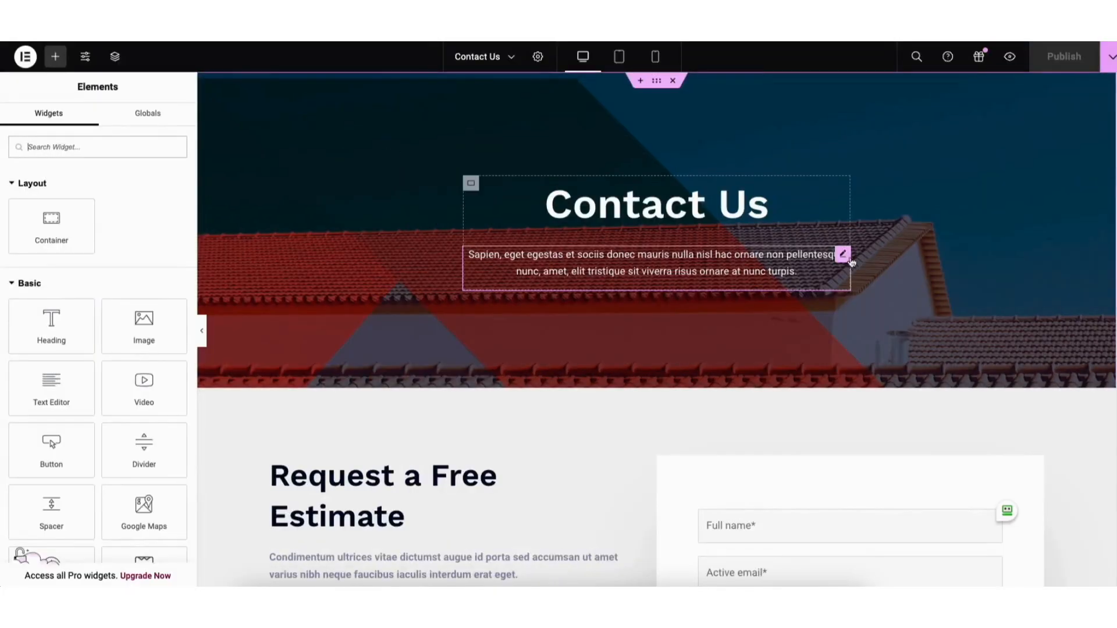
scroll(1114, 288, down, 12)
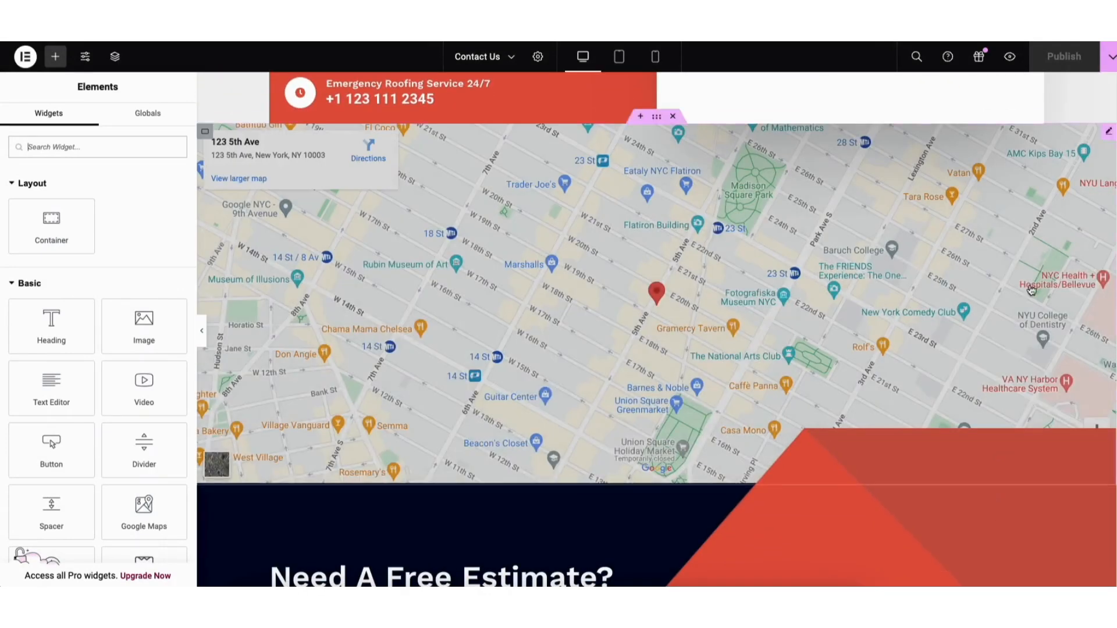
click(1107, 134)
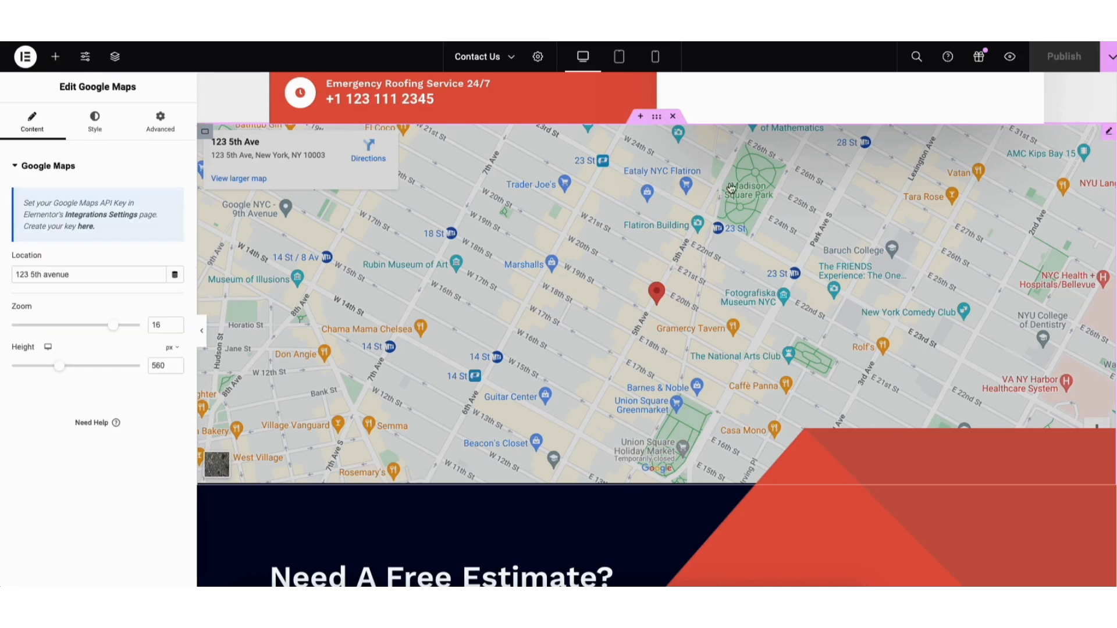
Set the map's zoom to 11 and its height to about 567 px
drag(16, 274, 82, 275)
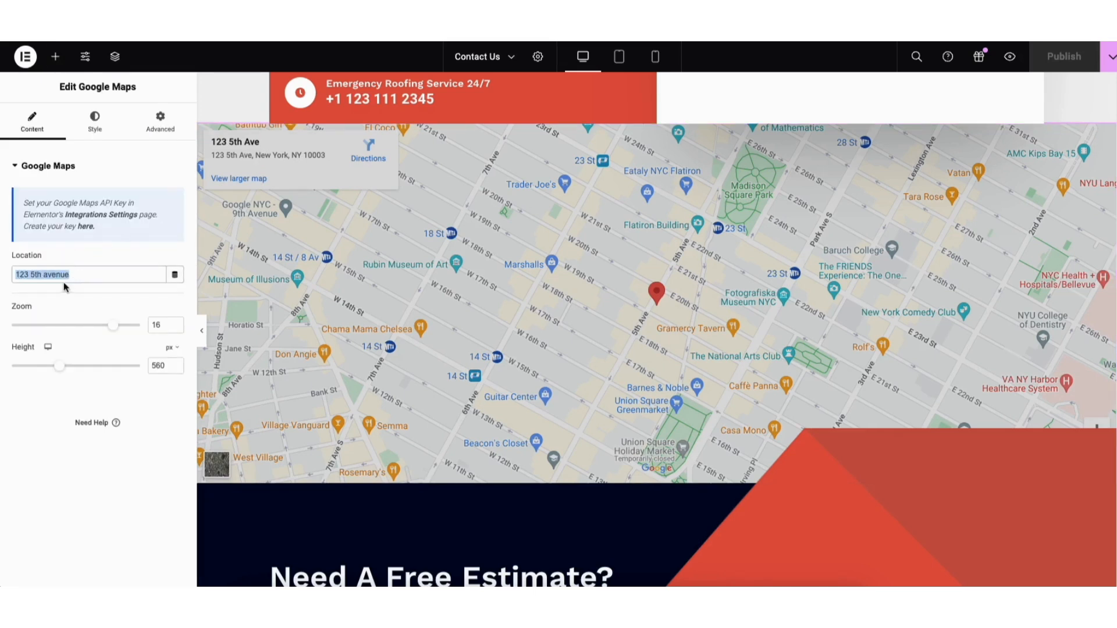
drag(114, 326, 82, 330)
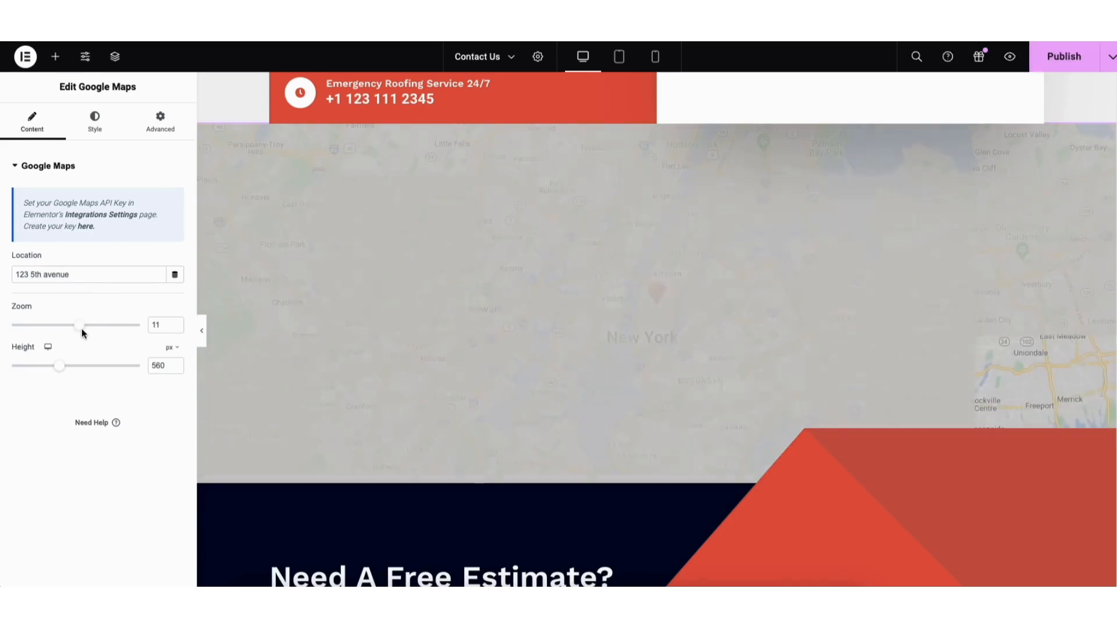
drag(59, 366, 60, 370)
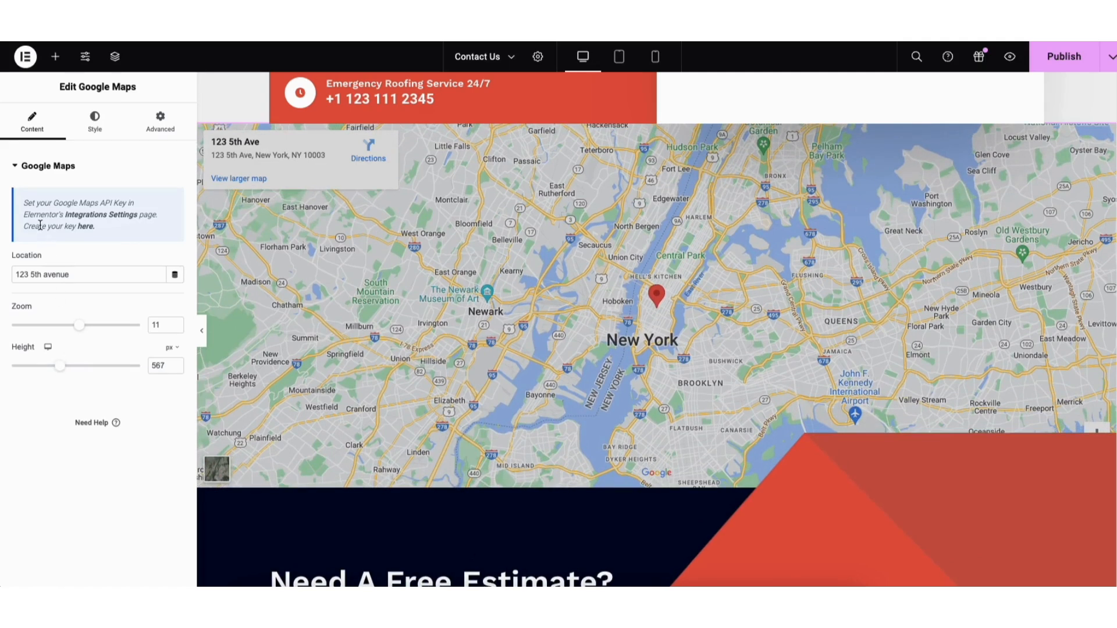
Follow the map widget's API key link and open the Google Maps Platform Credentials page
click(86, 232)
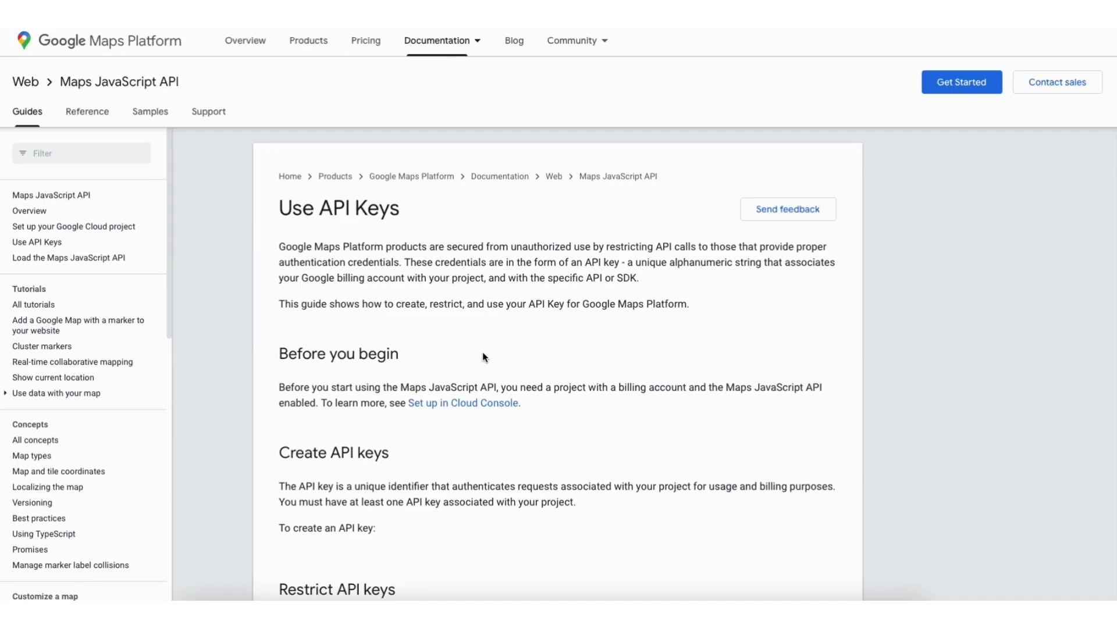
scroll(483, 351, down, 6)
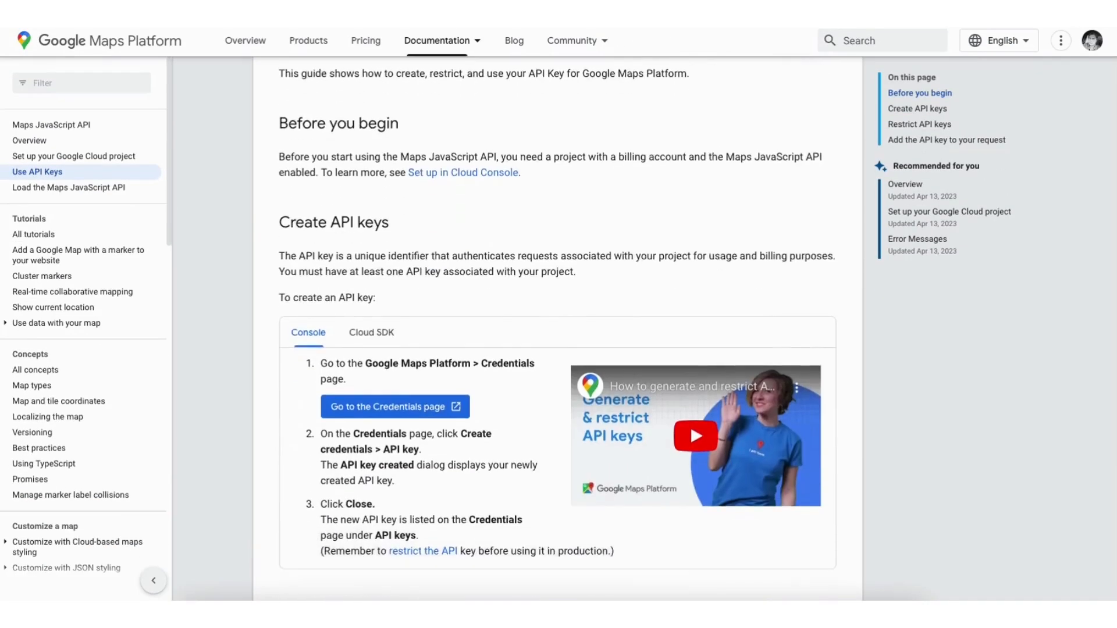
click(369, 239)
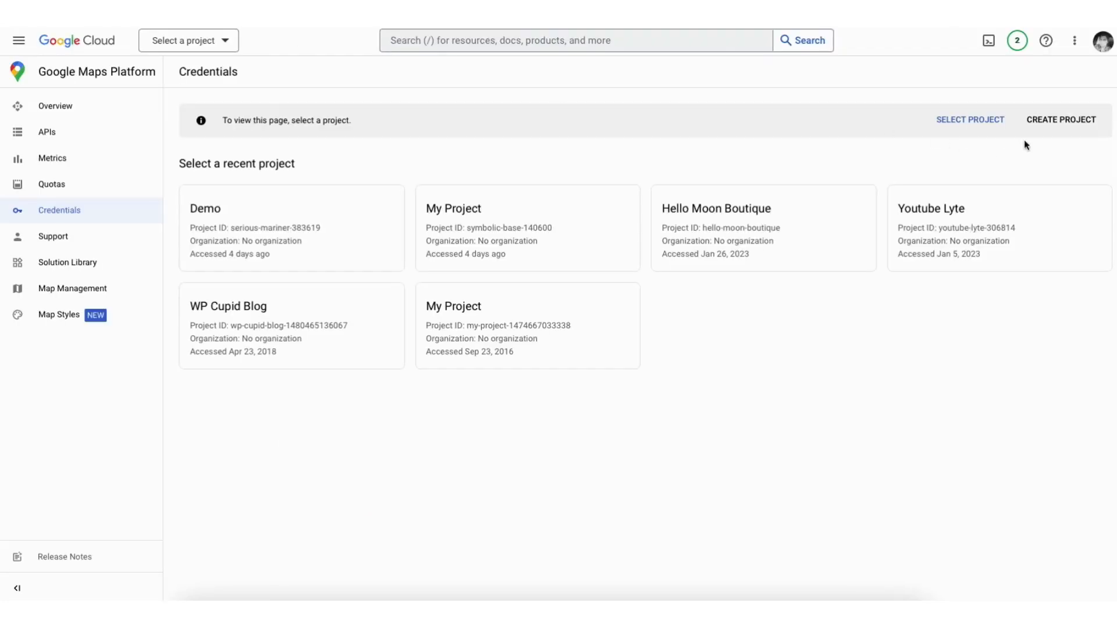
Start a new Google Cloud project named Demo1
click(1063, 119)
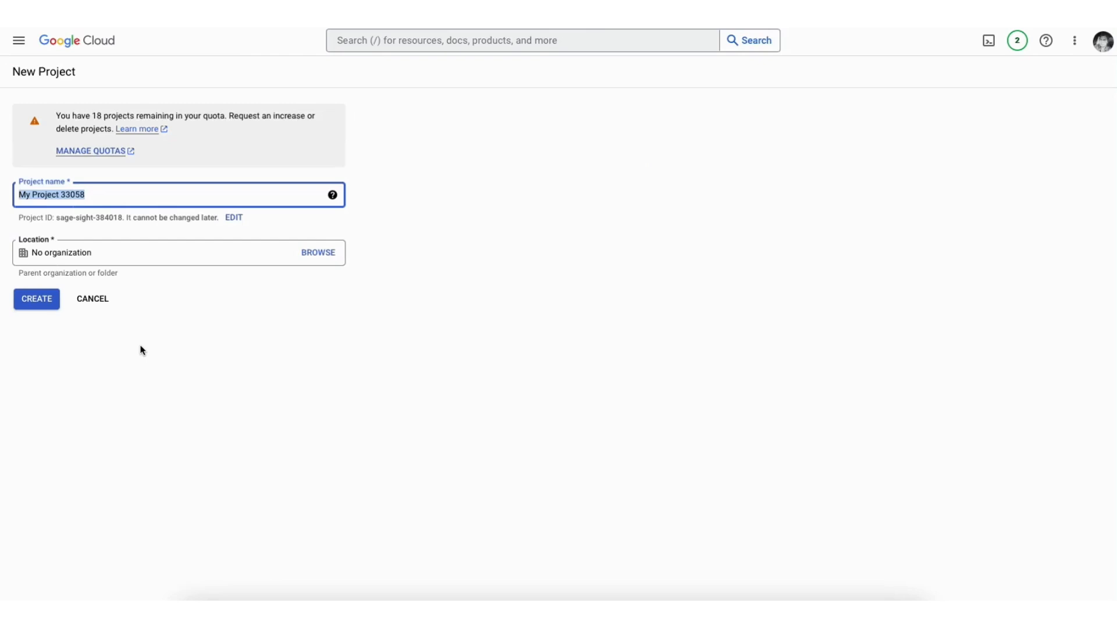
text(Demo1)
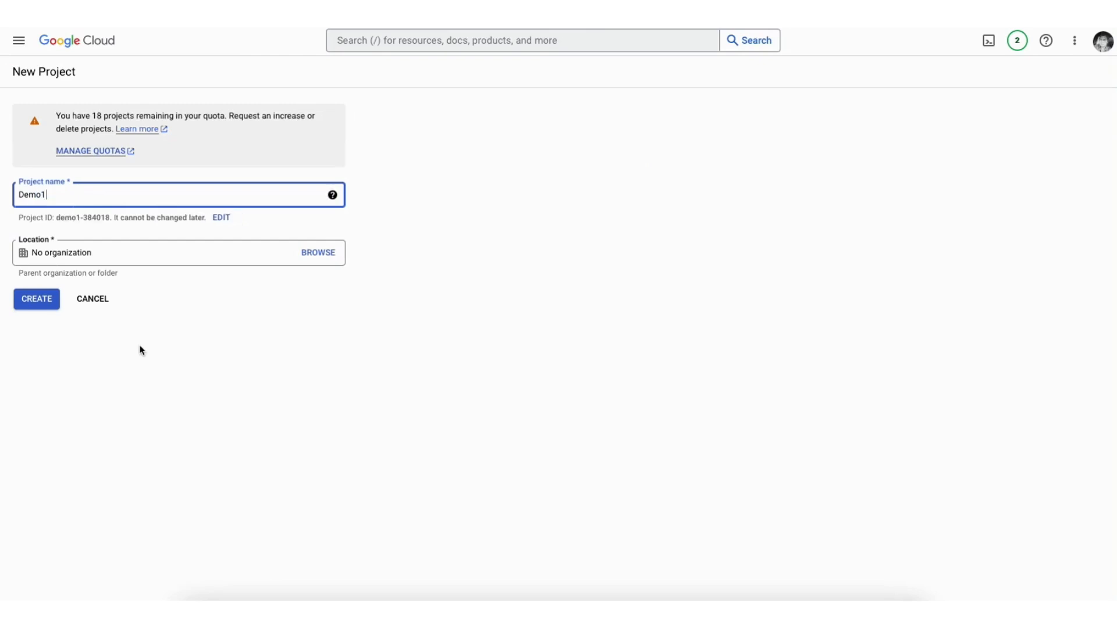
click(137, 255)
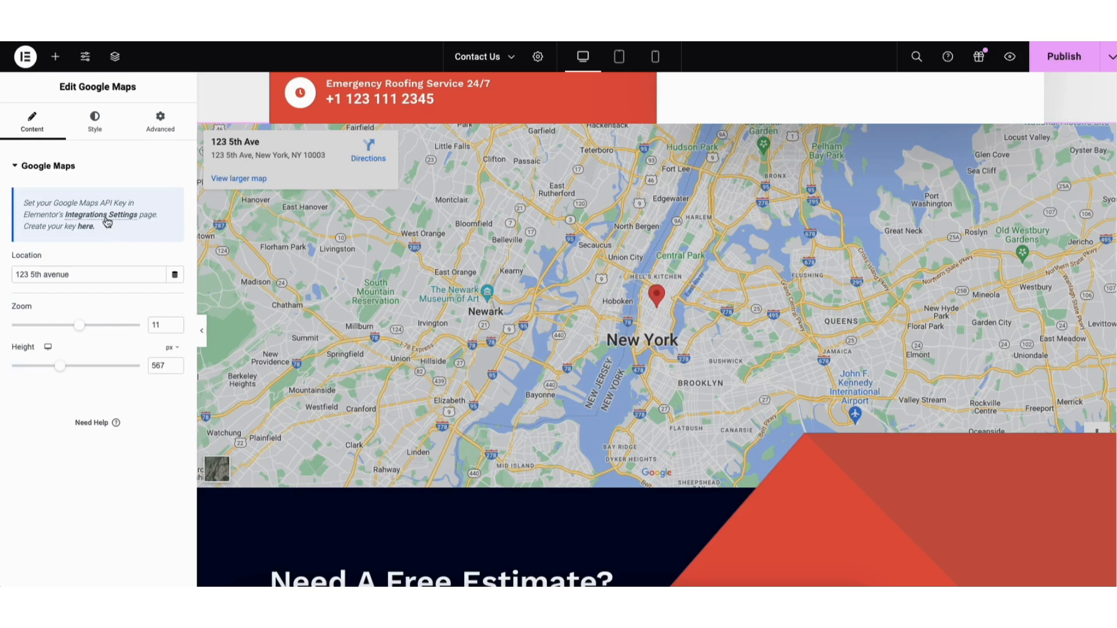
Open Elementor's Integrations settings for the Google Maps Embed API and save changes
click(107, 220)
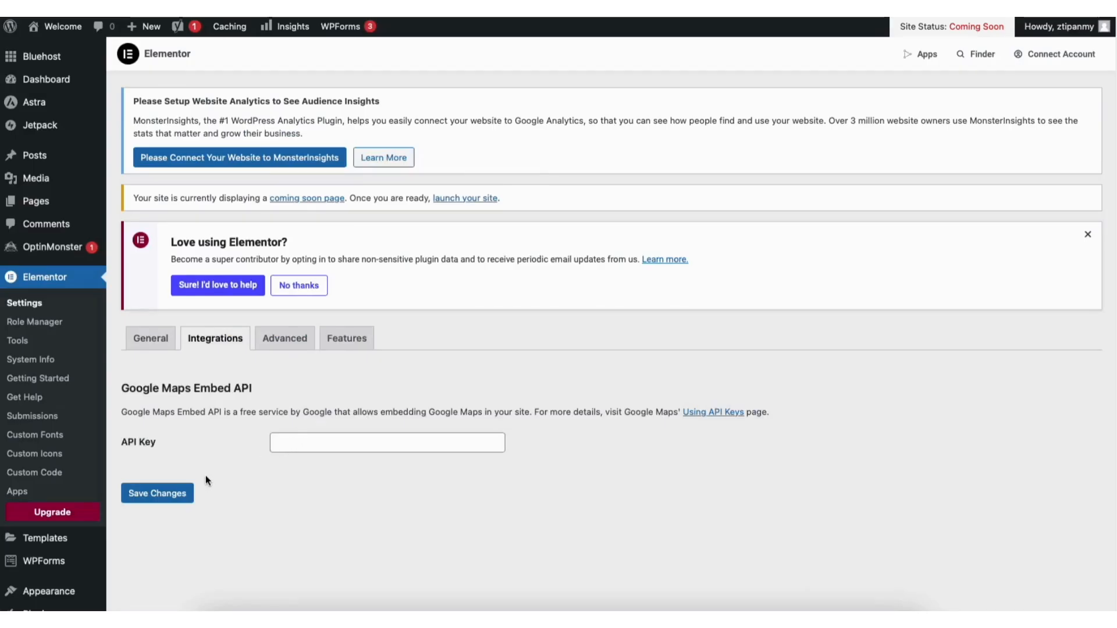
click(169, 495)
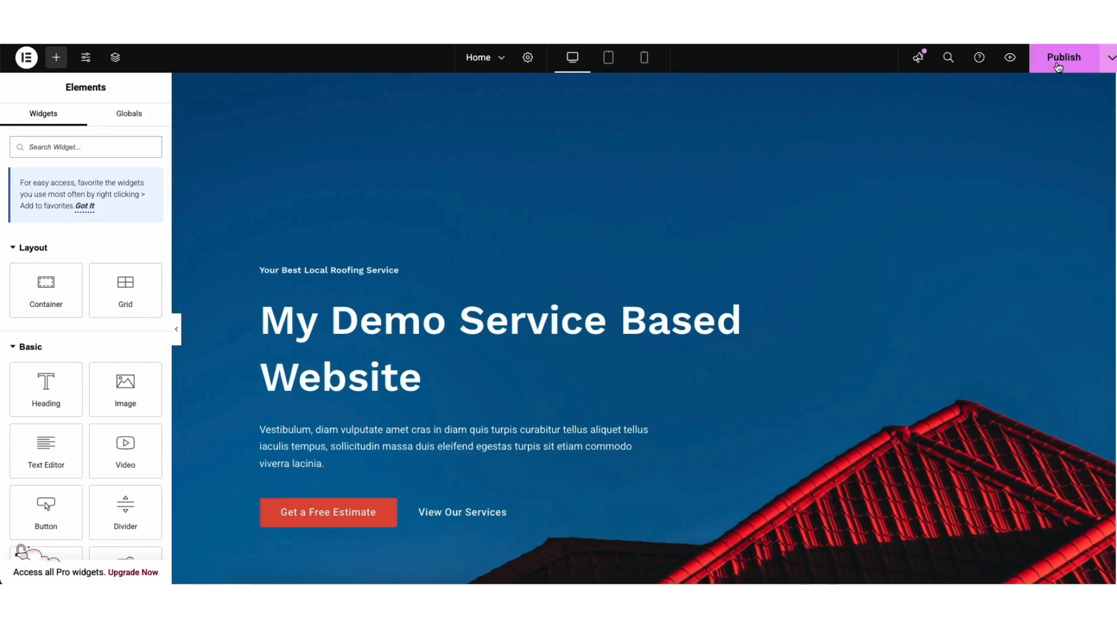
Preview the Home page in tablet and mobile views, then switch back to desktop view
click(1109, 63)
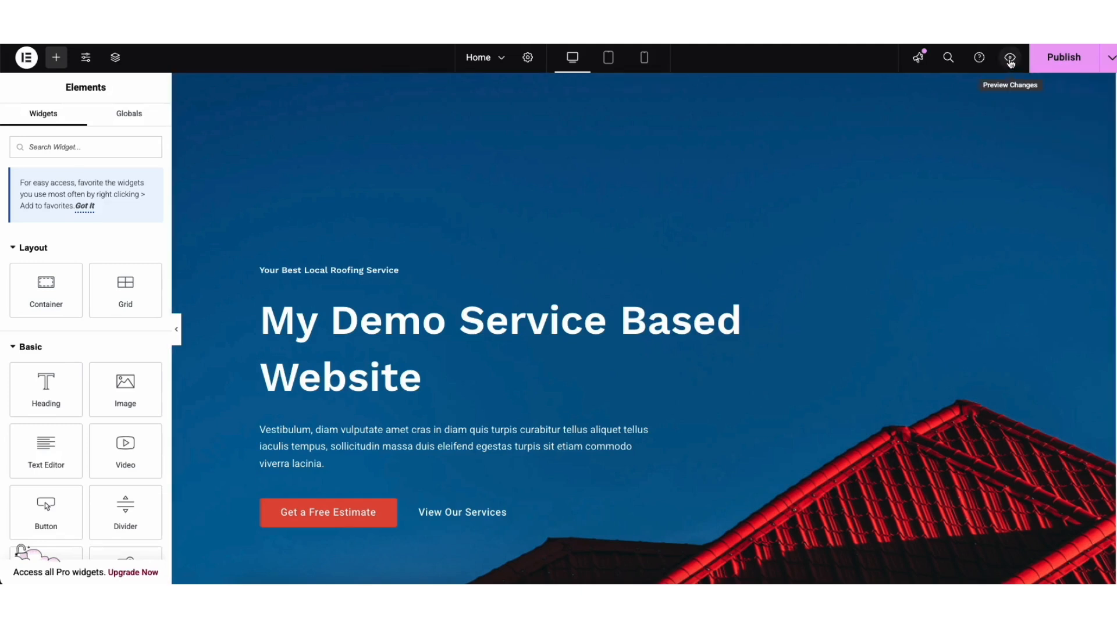
click(608, 58)
mouse_move(890, 108)
mouse_down()
mouse_move(896, 193)
mouse_move(896, 104)
mouse_up()
click(644, 57)
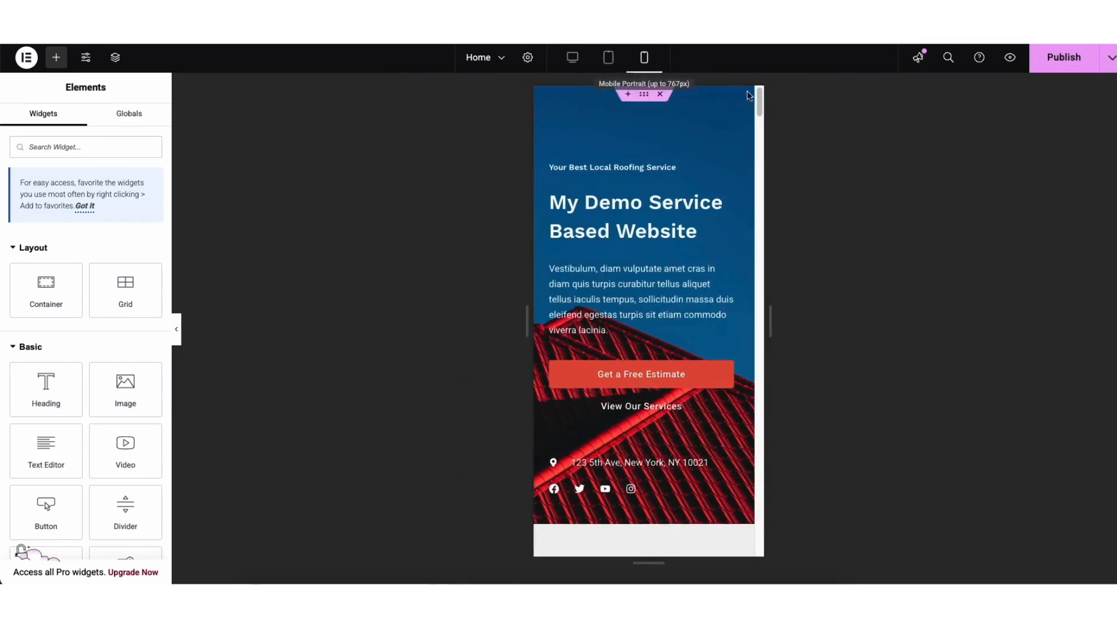
mouse_move(760, 104)
mouse_down()
mouse_move(759, 155)
mouse_move(760, 98)
mouse_up()
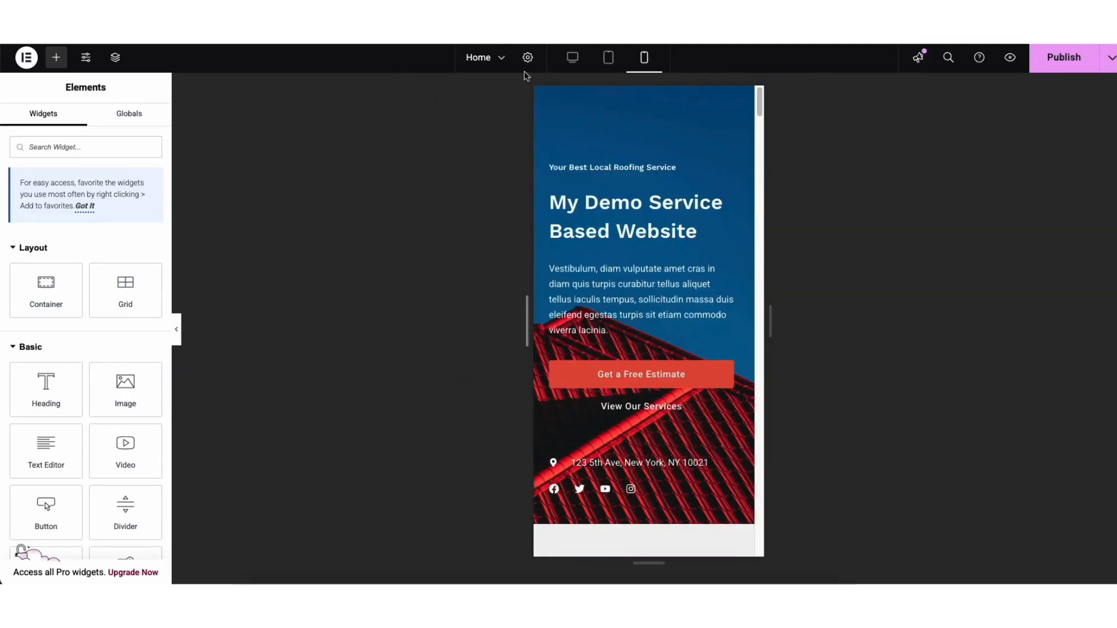
click(572, 58)
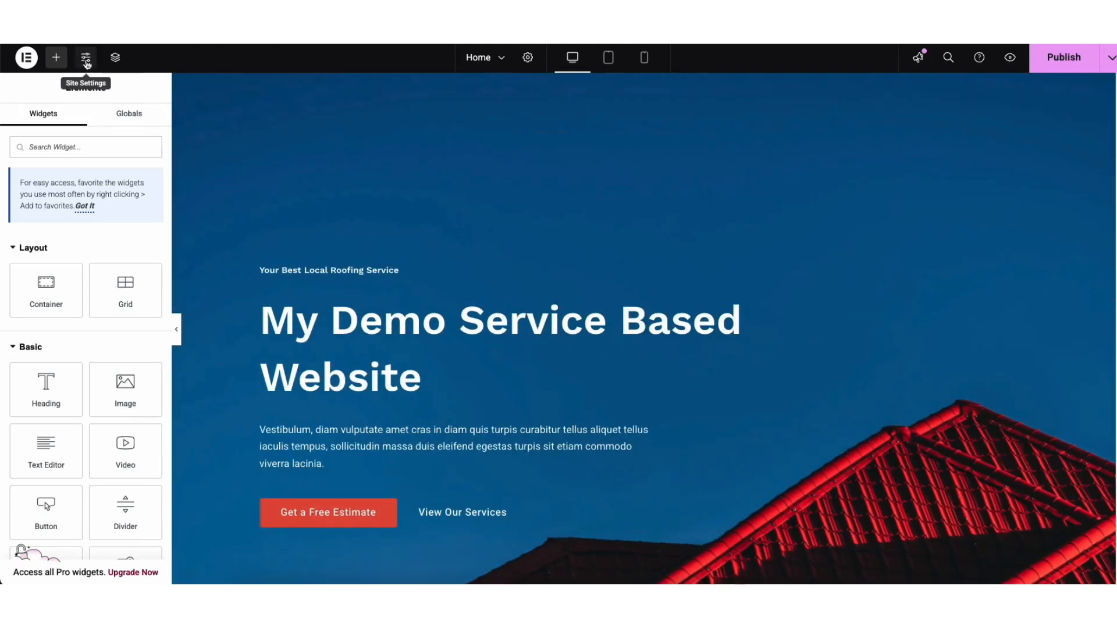
Browse the Site Settings panel and the History revisions list in Elementor
click(86, 60)
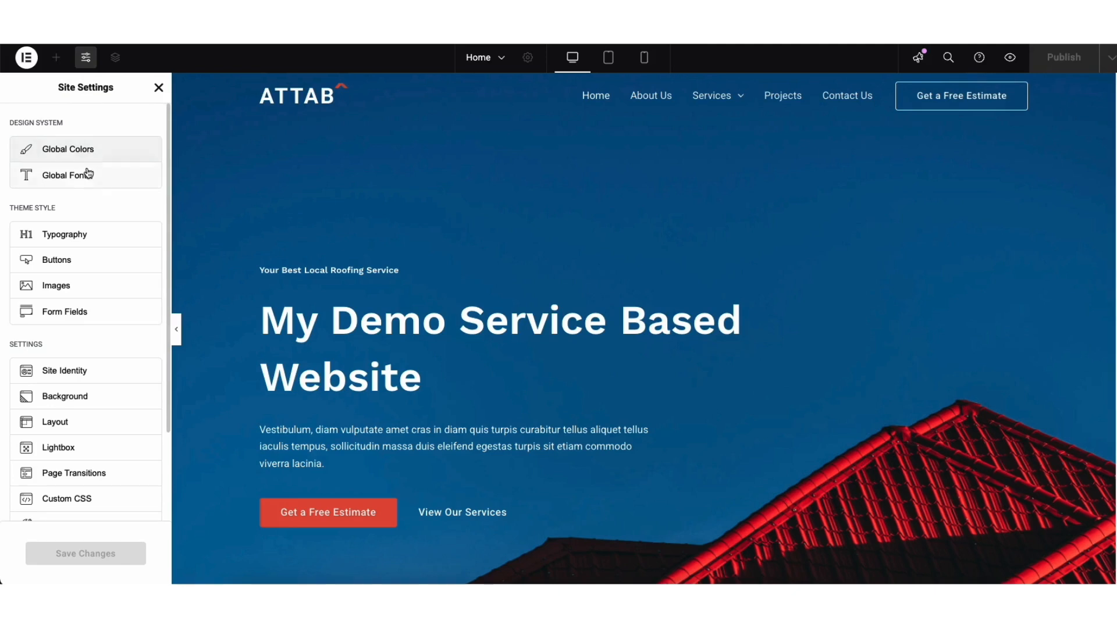
click(158, 88)
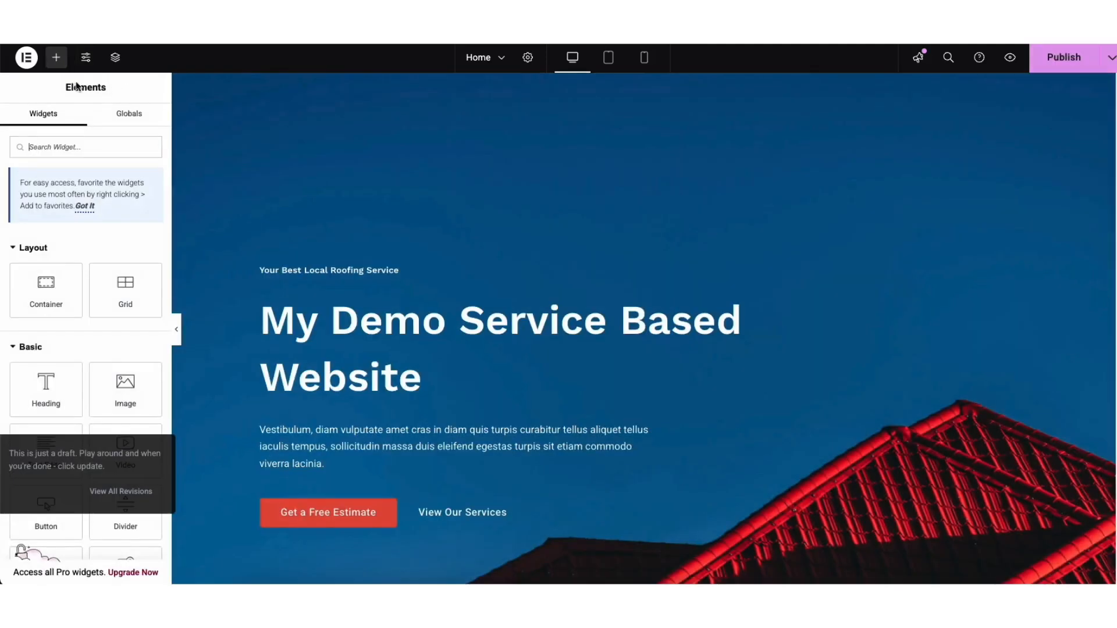
click(27, 59)
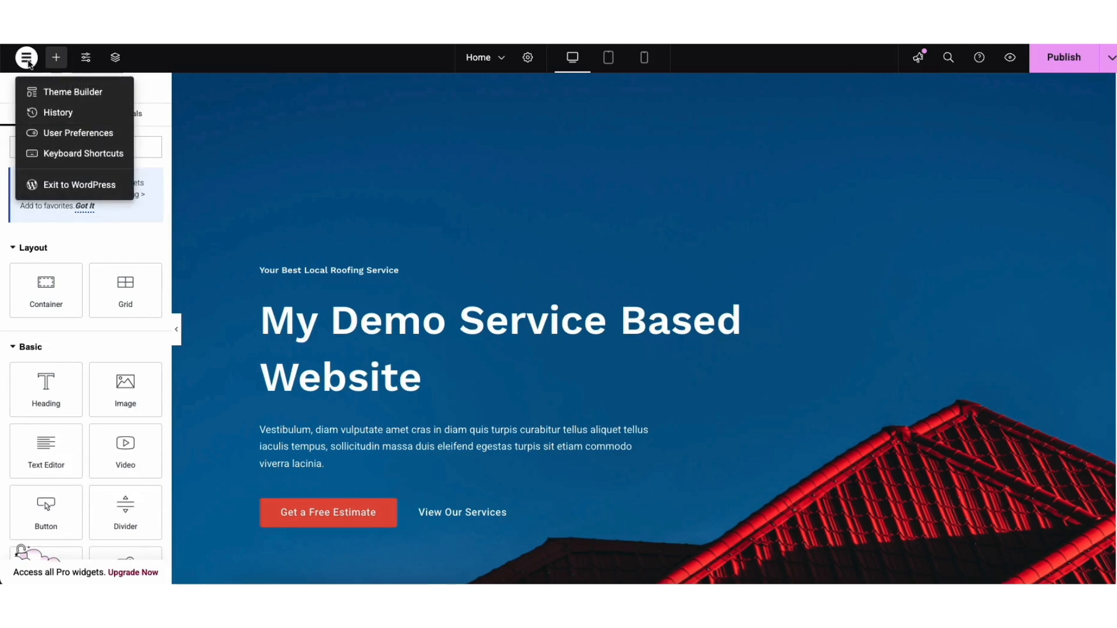
click(56, 111)
click(124, 116)
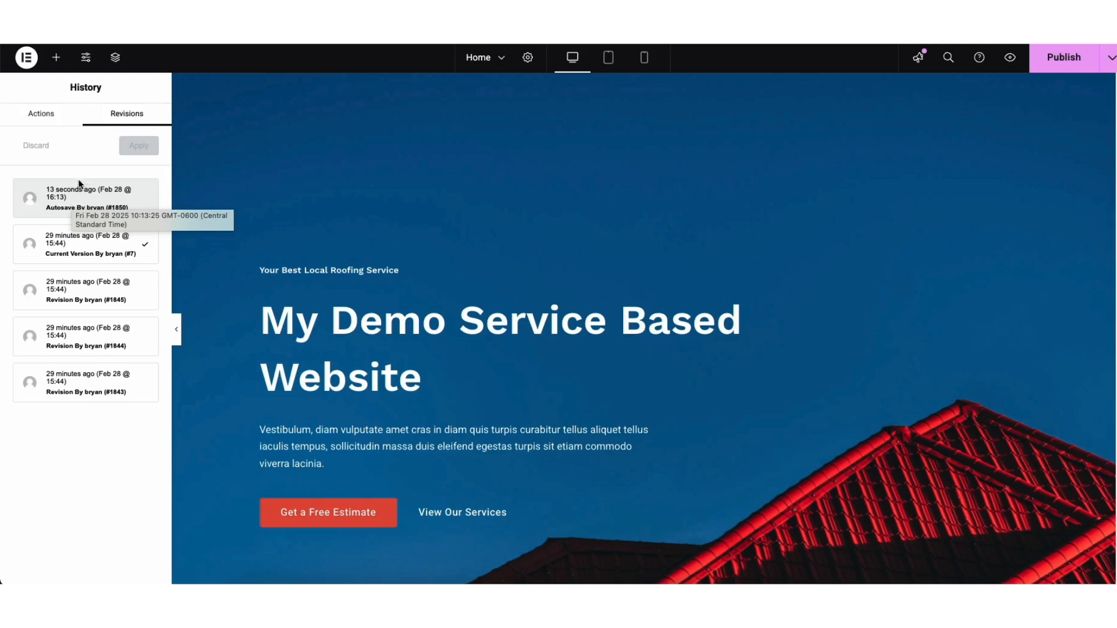
Exit to the WordPress dashboard and browse All Pages and the Media Library
click(27, 59)
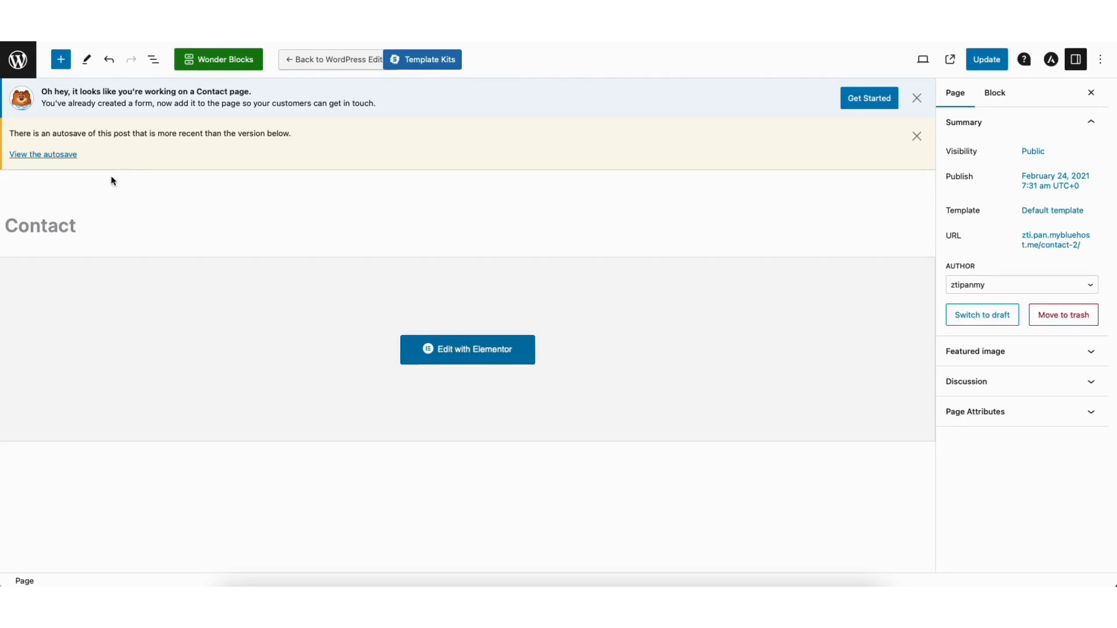
click(19, 60)
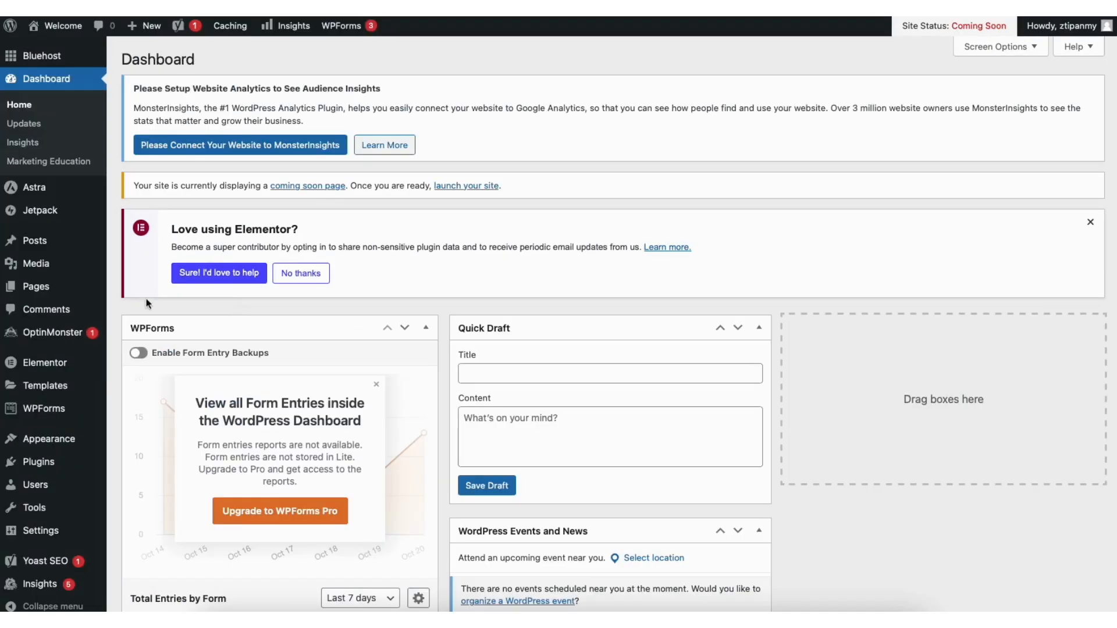
mouse_move(48, 291)
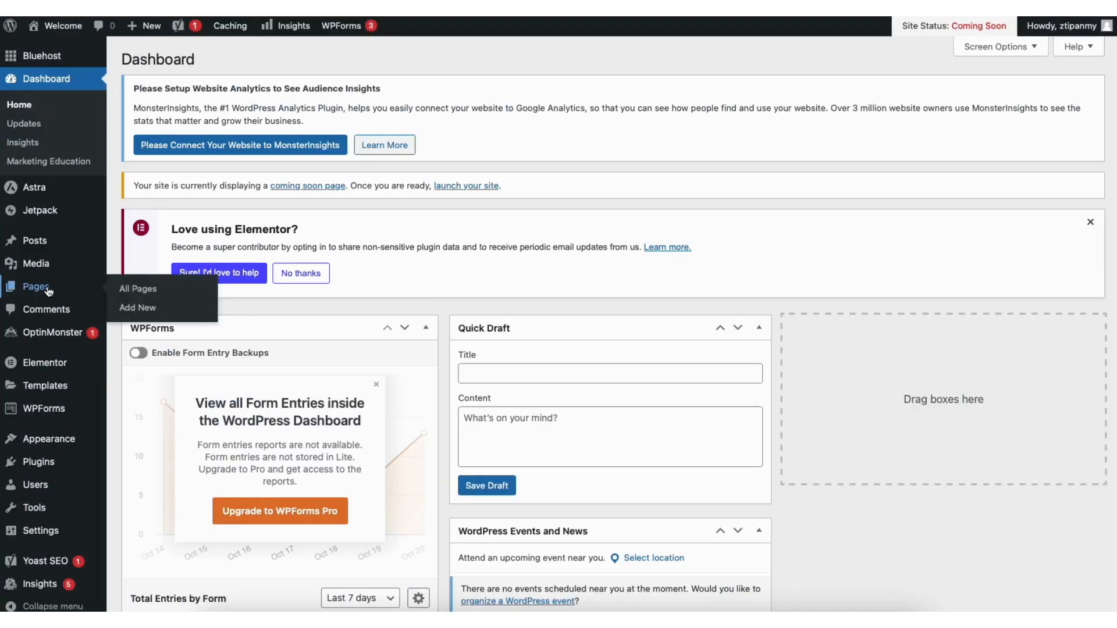
click(146, 289)
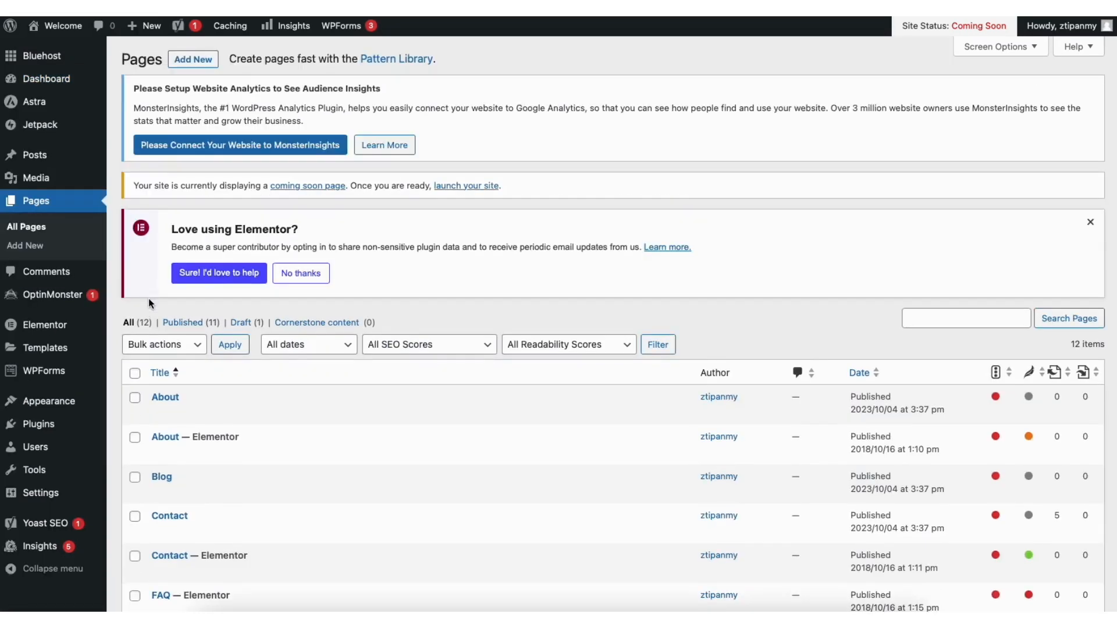
mouse_move(92, 186)
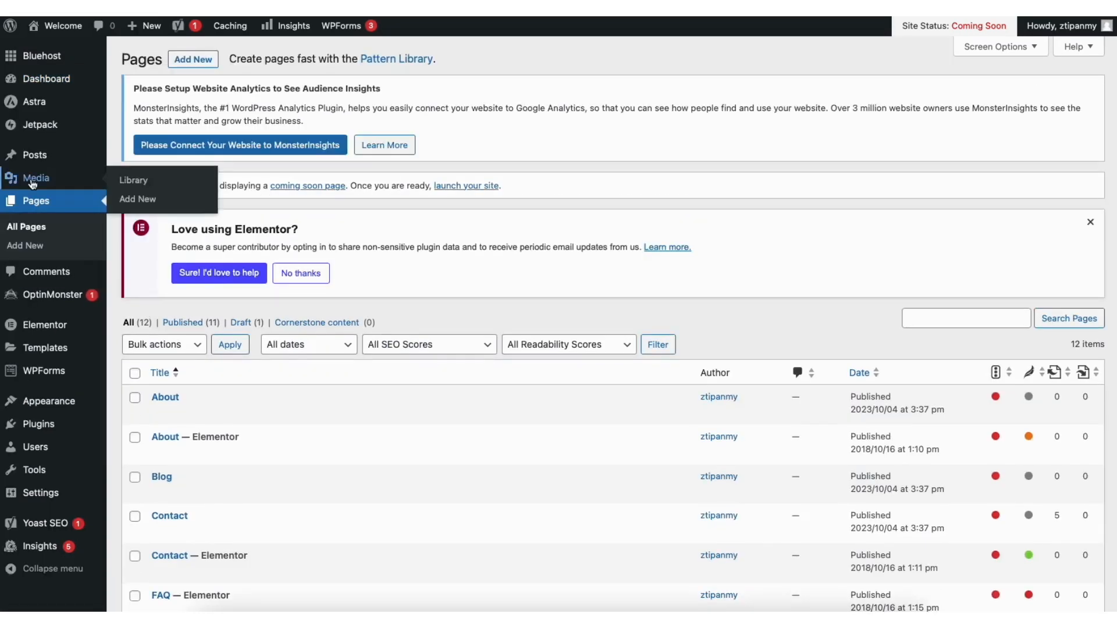
click(143, 182)
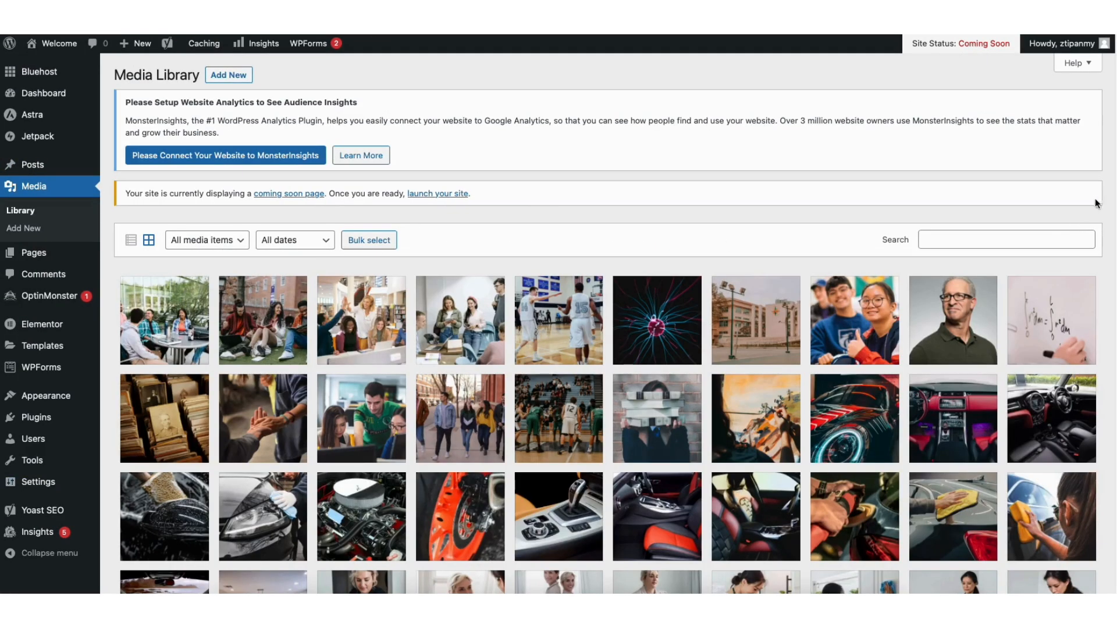
scroll(1112, 181, down, 4)
scroll(608, 324, down, 2)
scroll(608, 323, up, 6)
Browse the Posts, Comments and Add Plugins screens in the dashboard
mouse_move(40, 168)
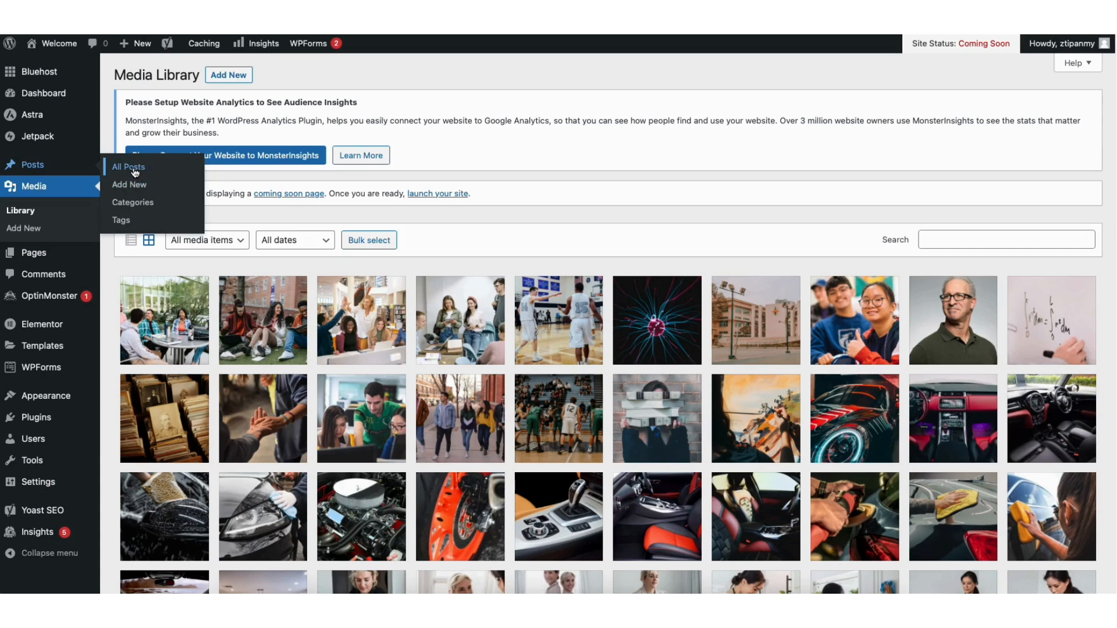
click(135, 172)
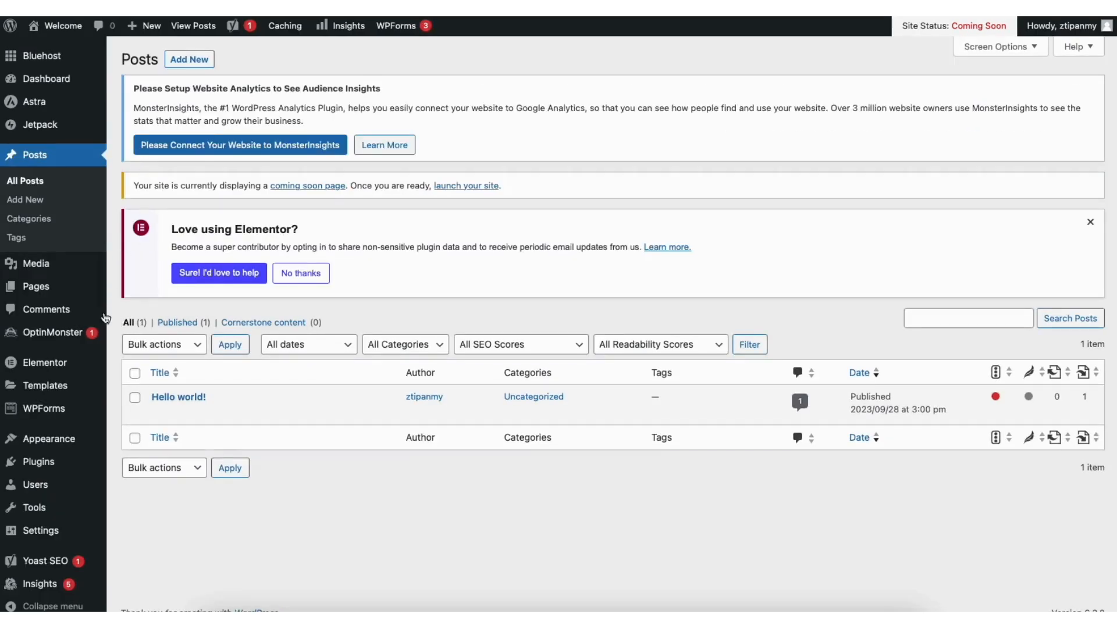
click(56, 309)
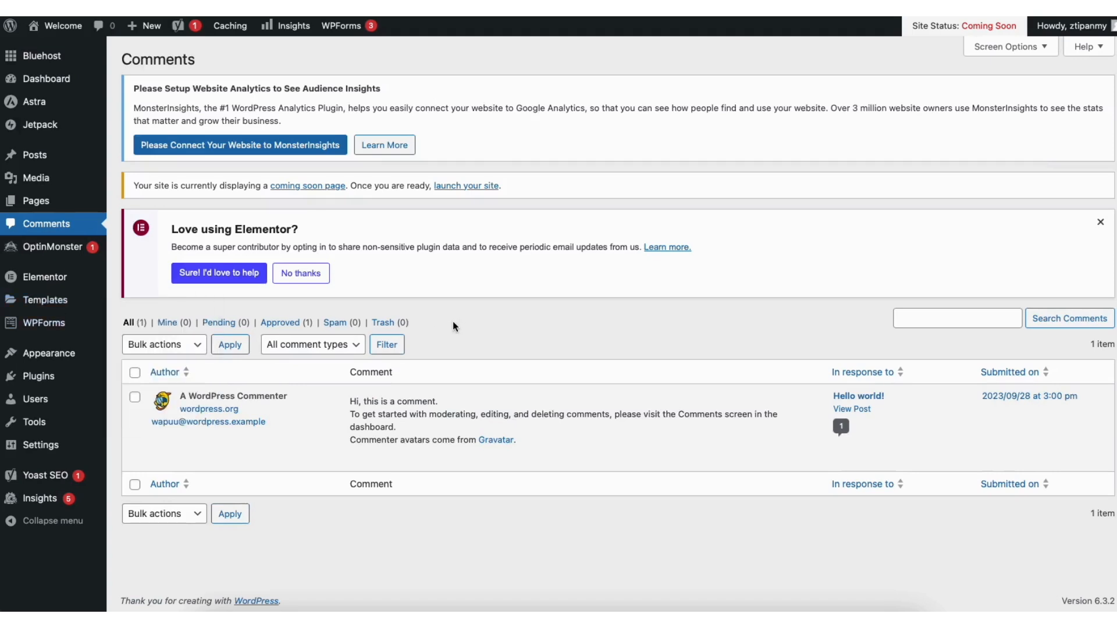
mouse_move(415, 464)
mouse_move(40, 381)
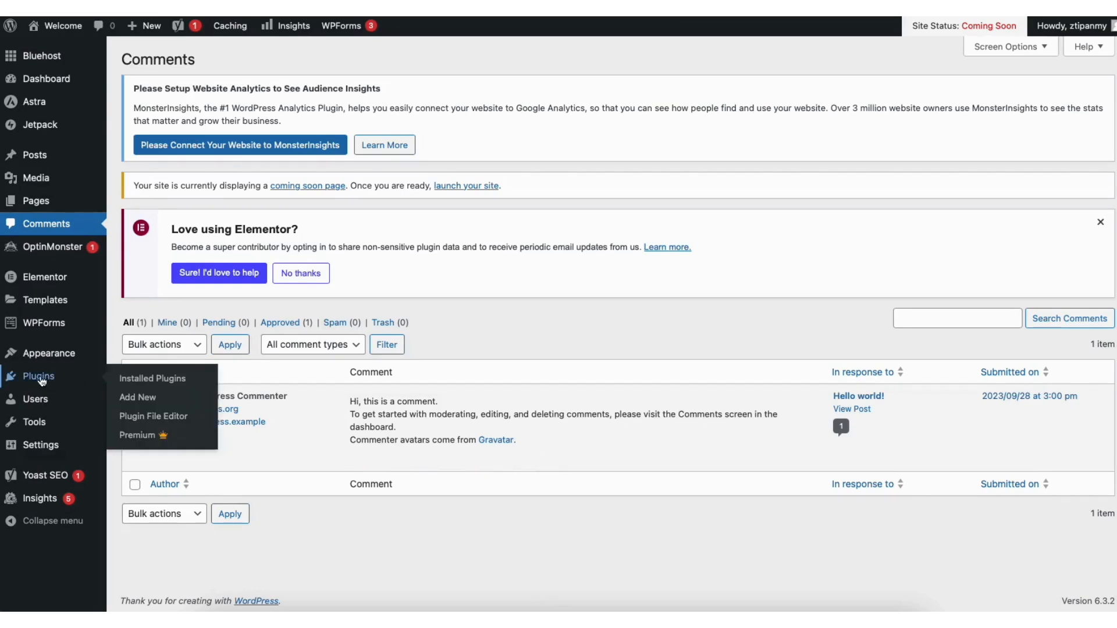
click(143, 398)
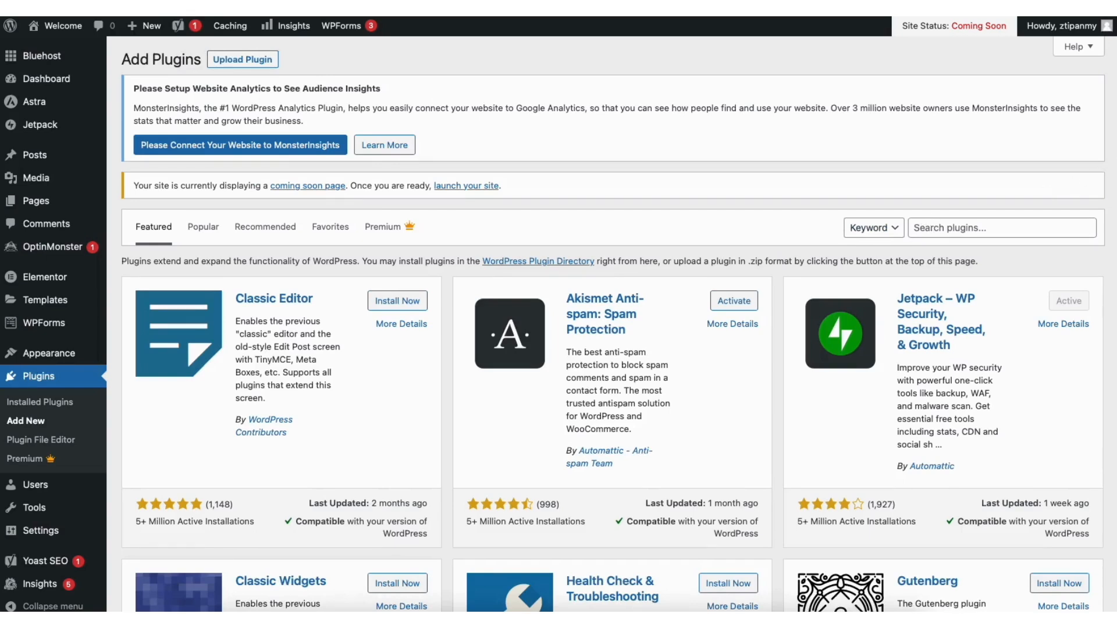
scroll(611, 323, down, 3)
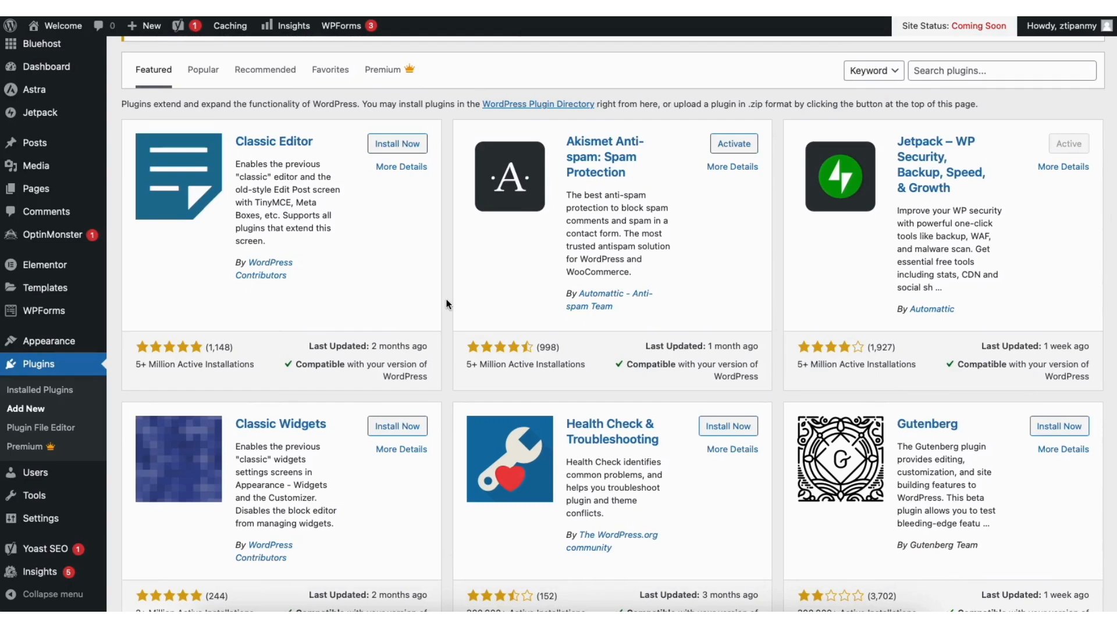
Open the Menus screen and select the Primary Menu for editing
mouse_move(67, 344)
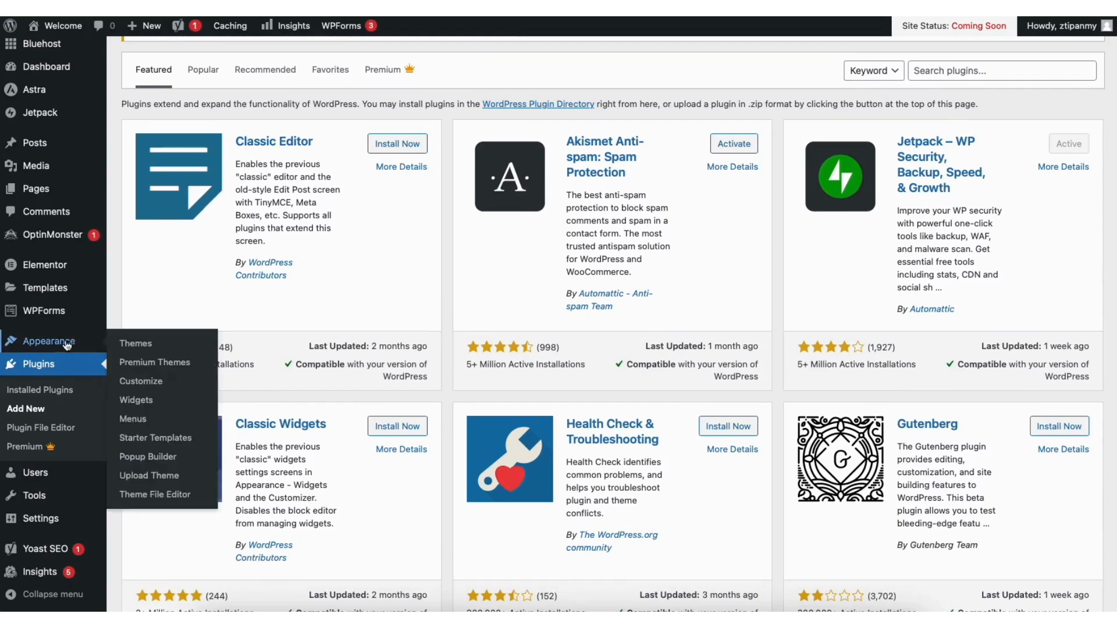
click(134, 420)
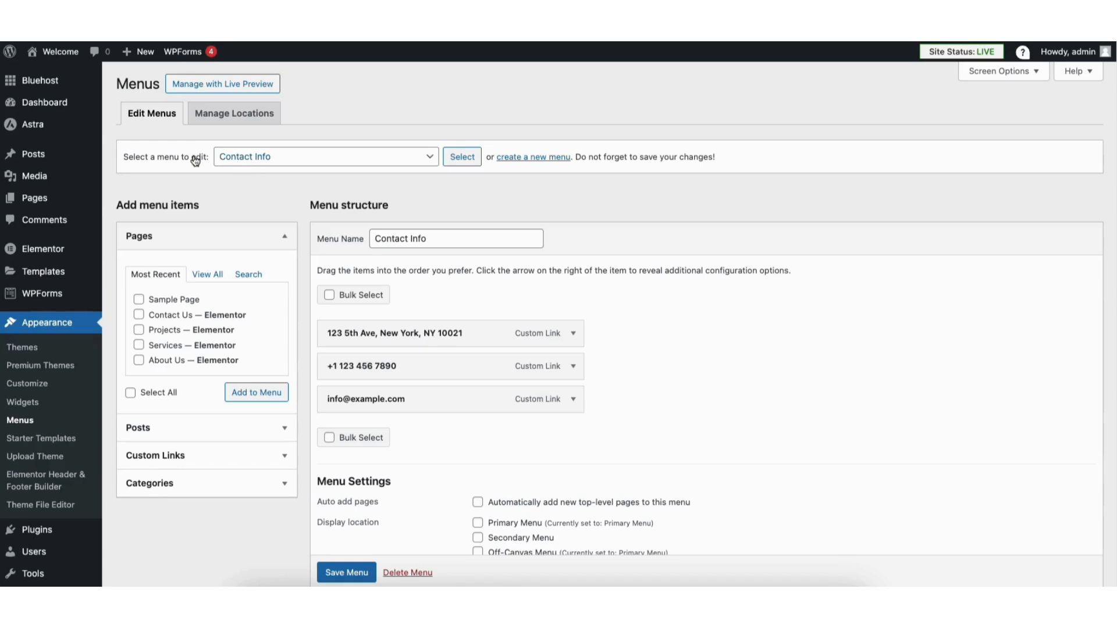
click(394, 162)
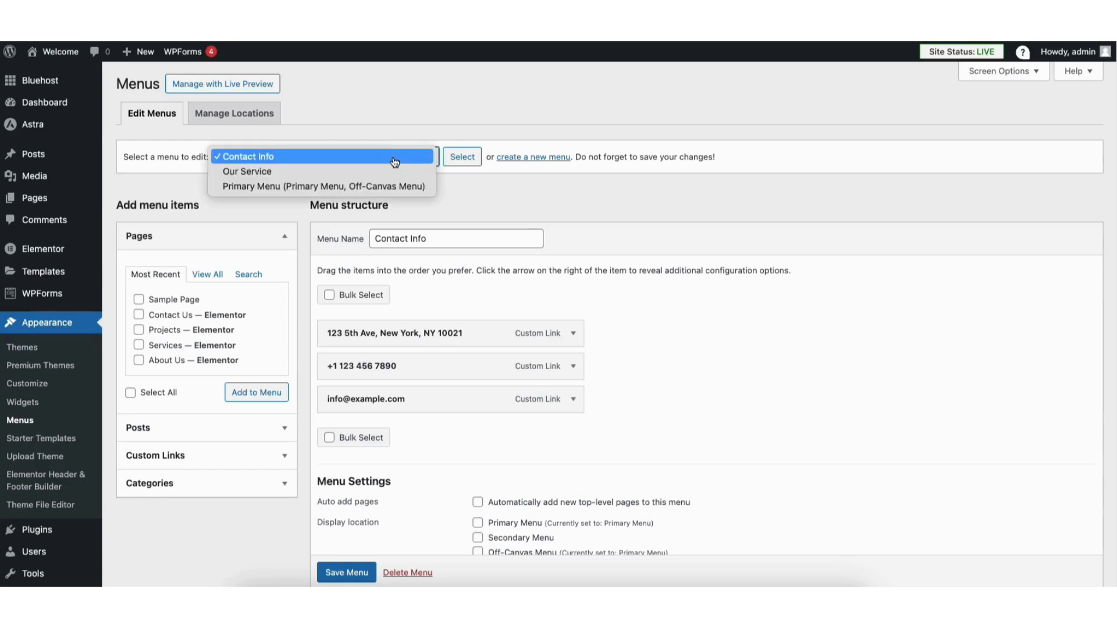
click(368, 185)
click(462, 158)
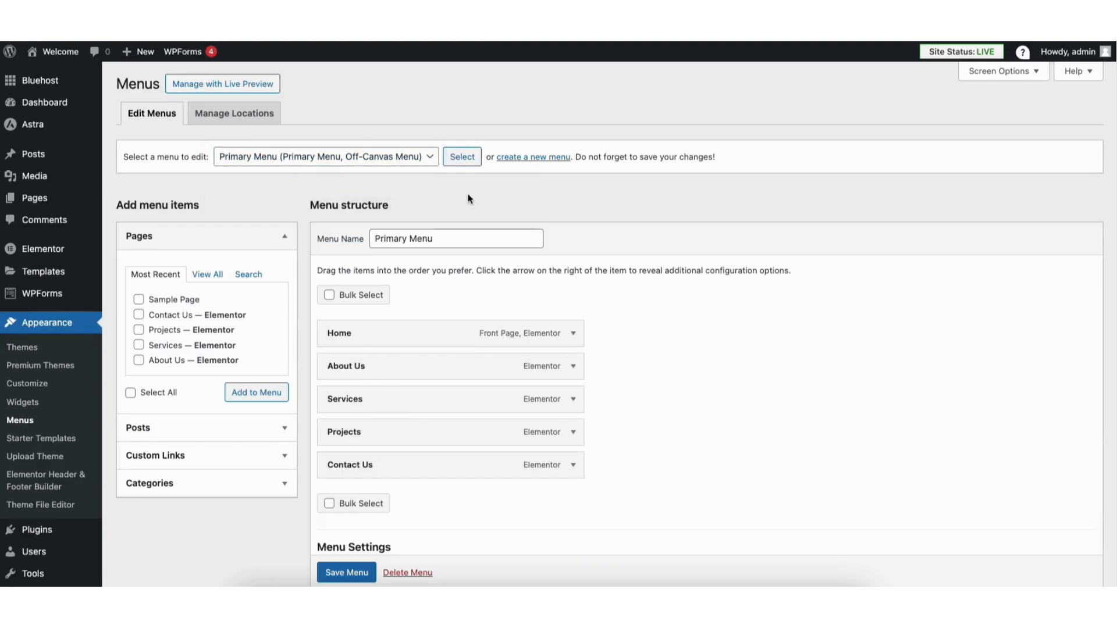
Add Sample Page to the Primary Menu, move it directly below Home and expand its item settings
click(138, 299)
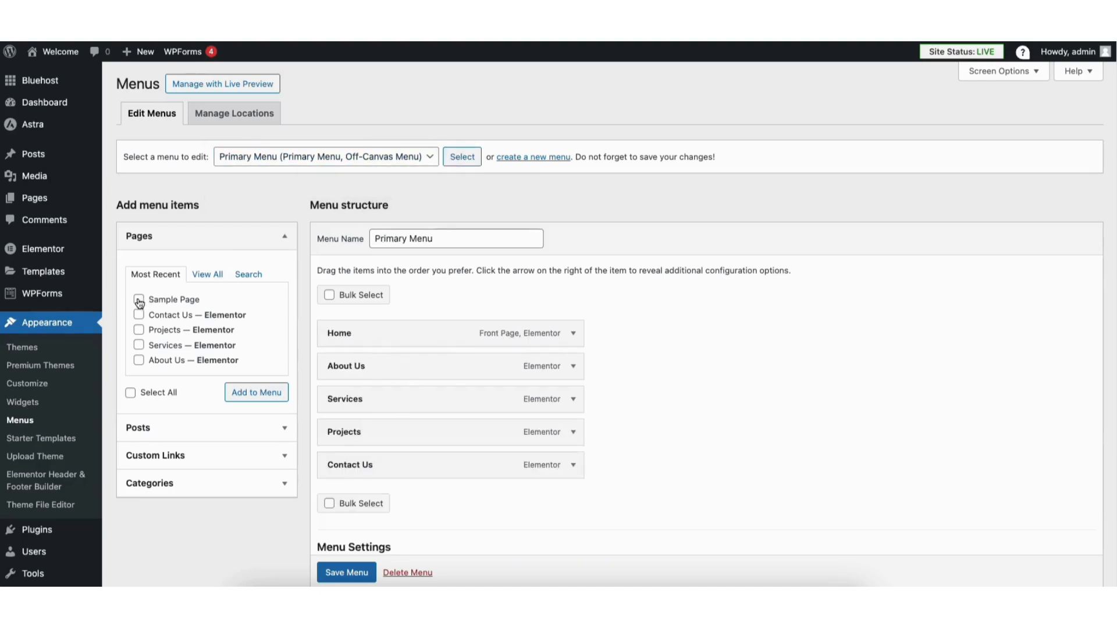
click(234, 390)
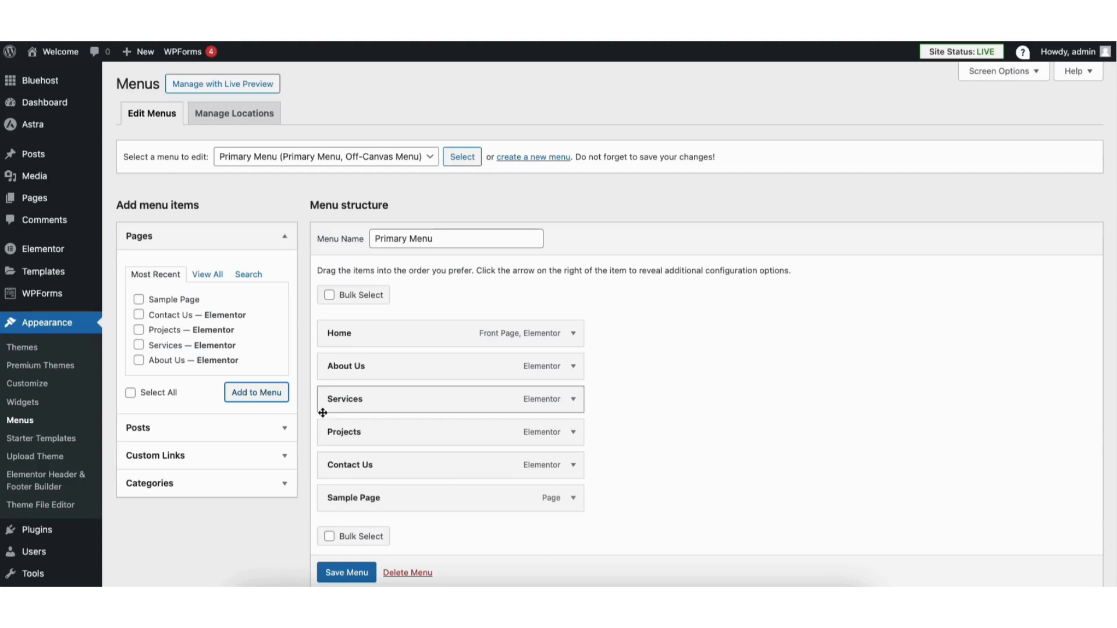
drag(344, 499, 343, 367)
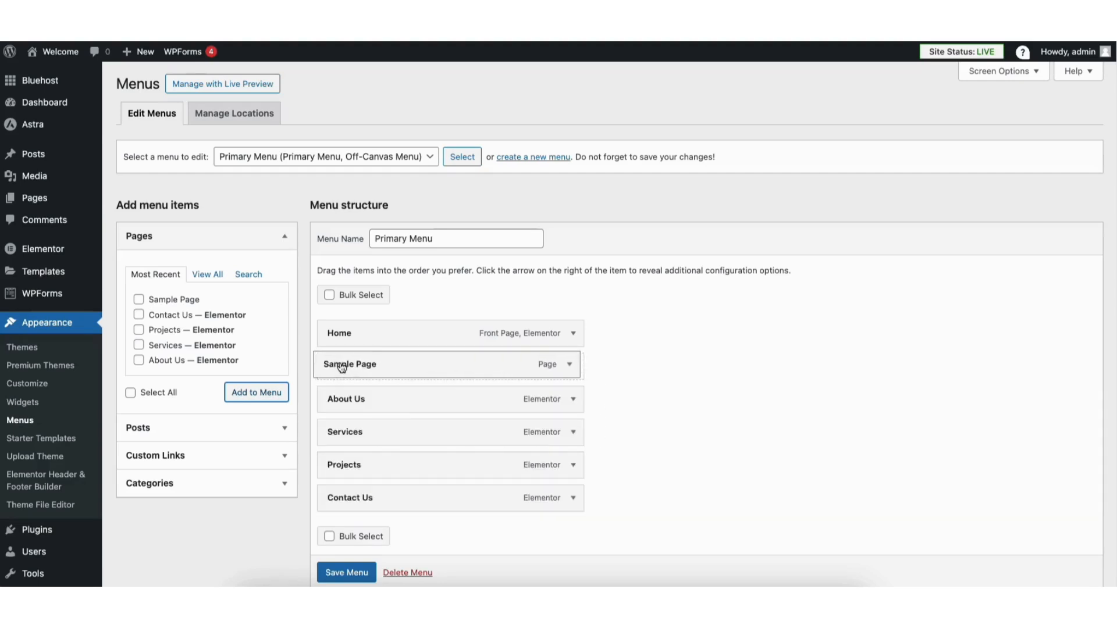
click(572, 368)
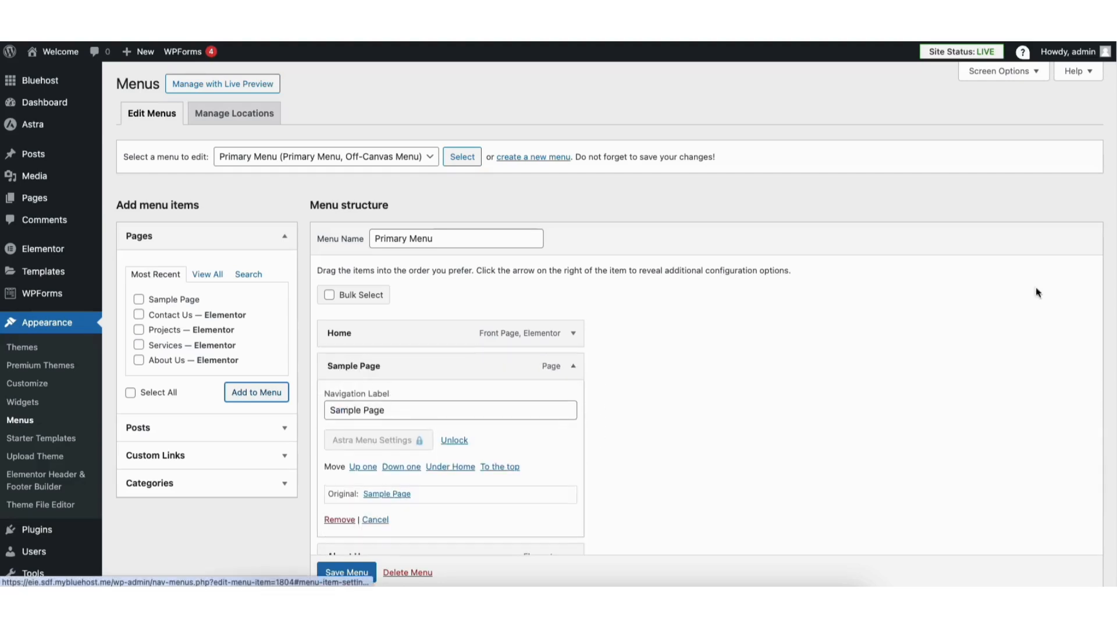
Add another Sample Page item to the Primary Menu
scroll(421, 295, down, 2)
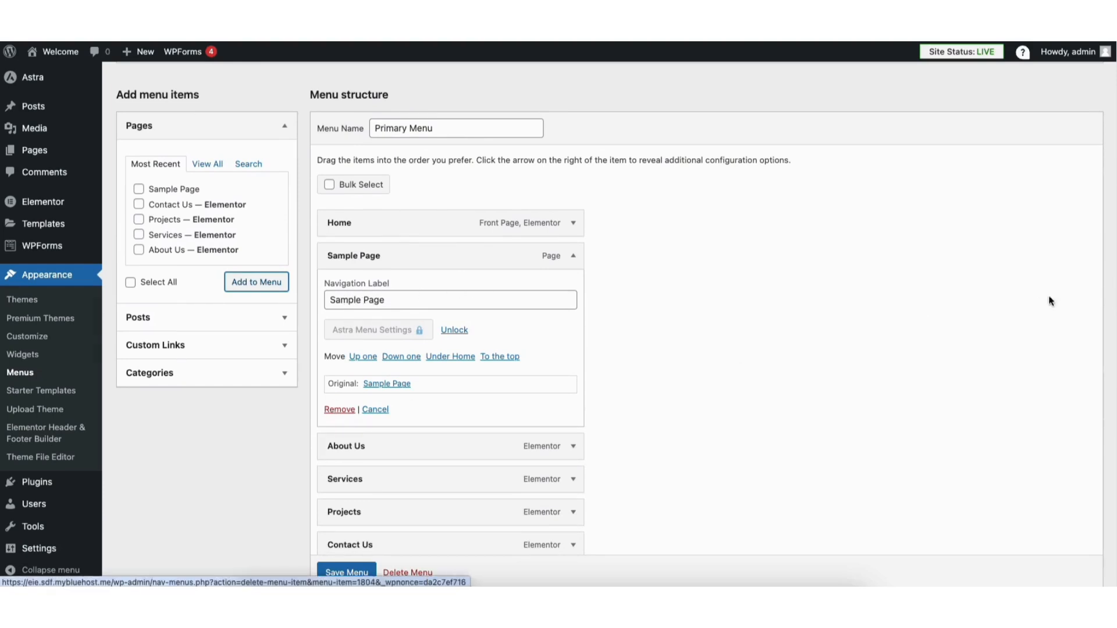
scroll(1105, 274, up, 2)
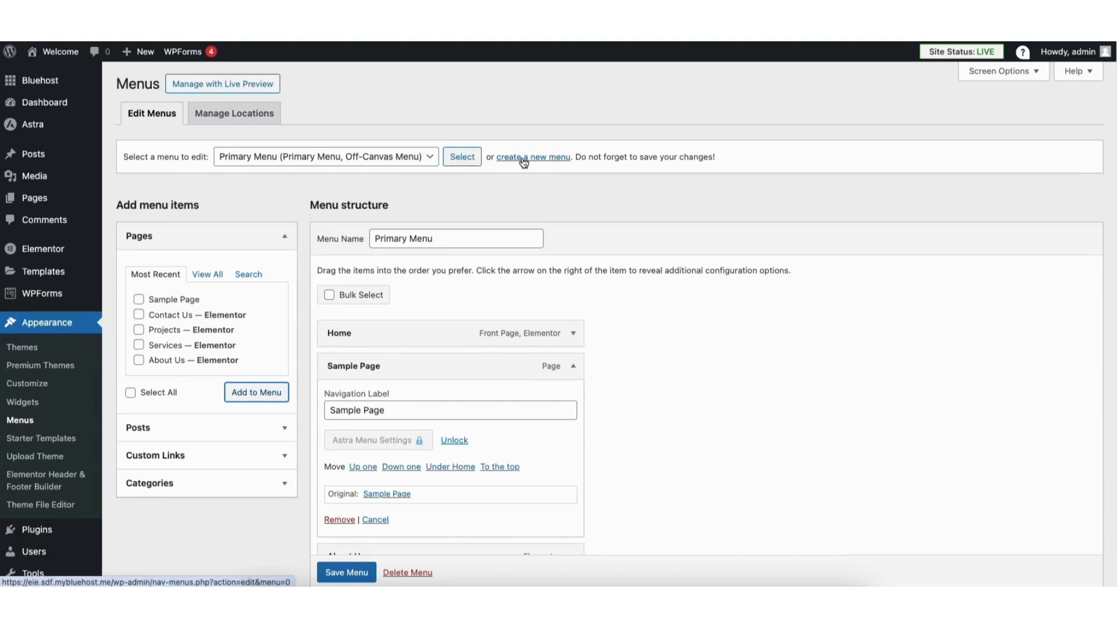
click(573, 365)
click(138, 299)
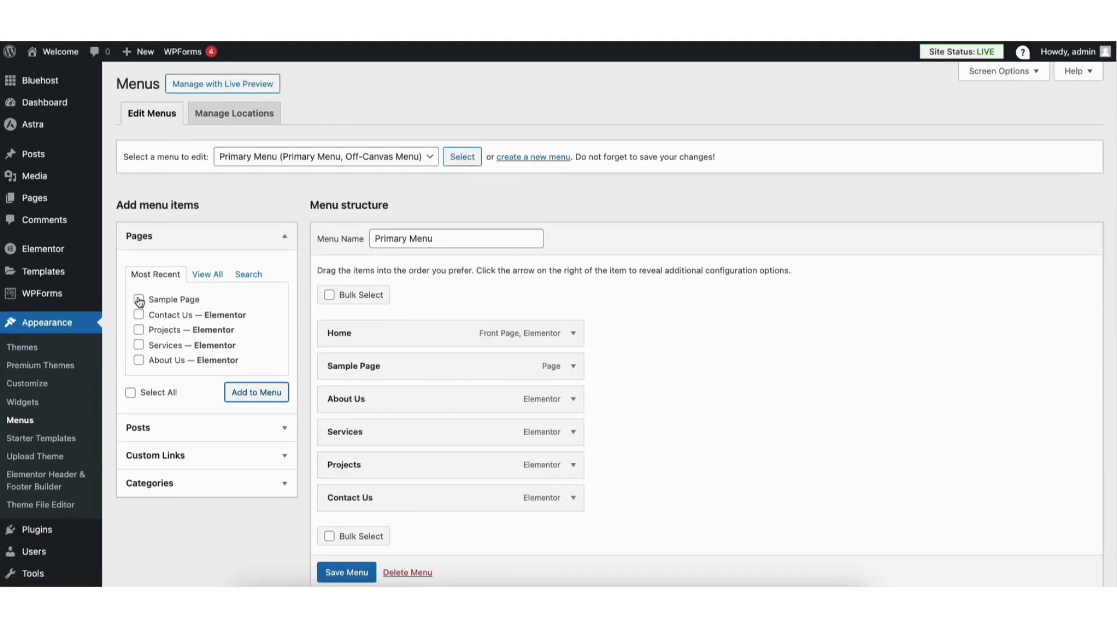
click(244, 393)
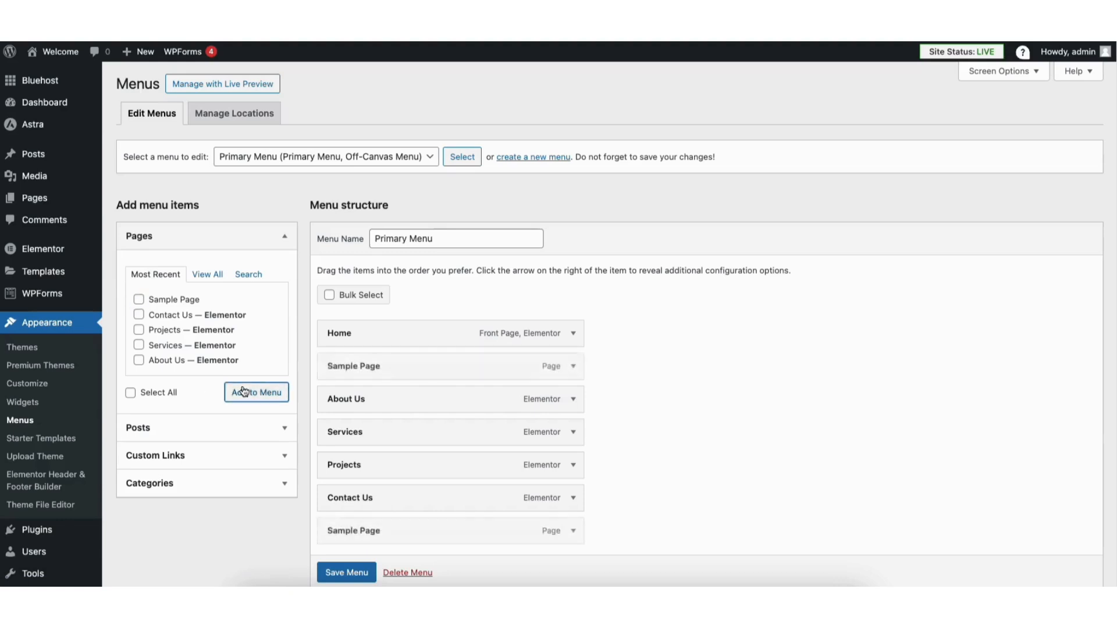
Nest both Sample Page items as sub-items under Services and save the menu
drag(362, 531, 384, 466)
drag(368, 366, 391, 466)
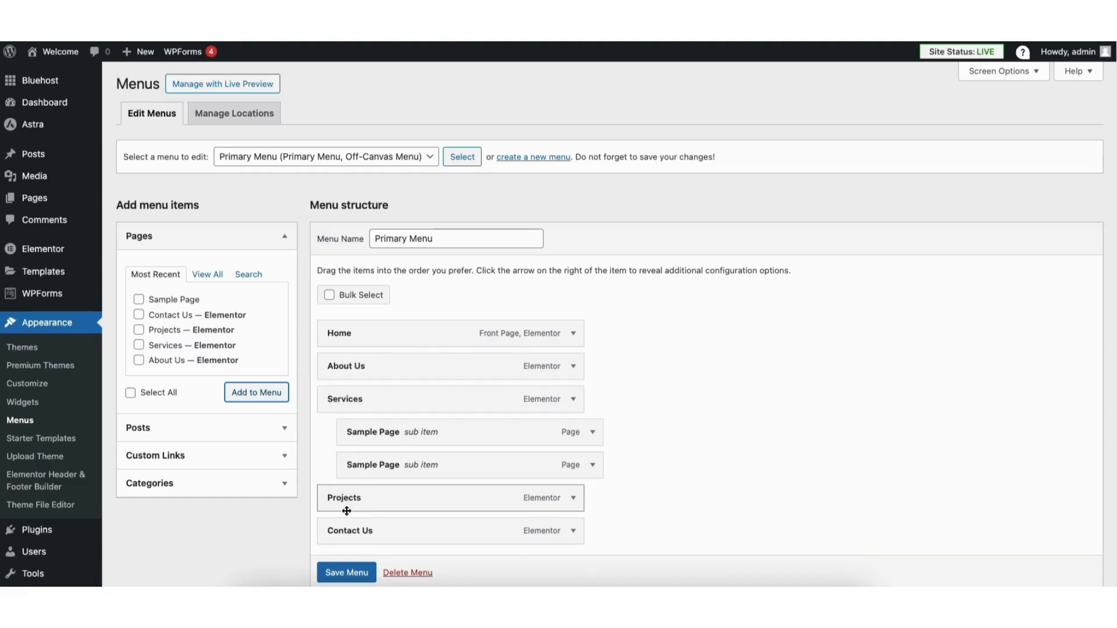
click(347, 573)
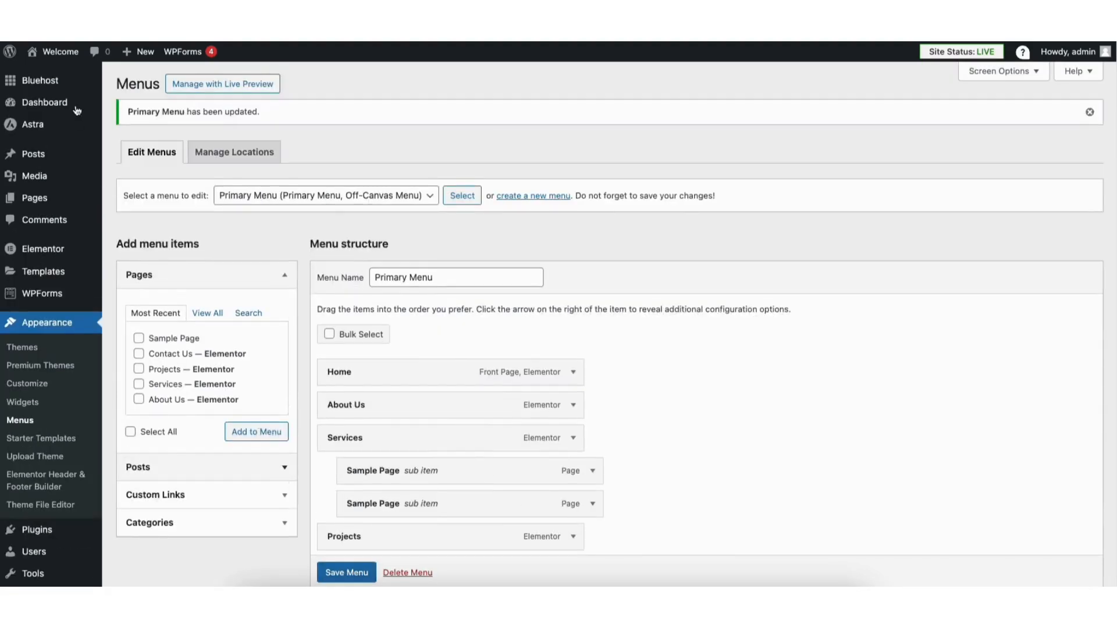
In the Customizer's Transparent Header design settings, set the submenu text/link color to dark navy #000422
mouse_move(51, 52)
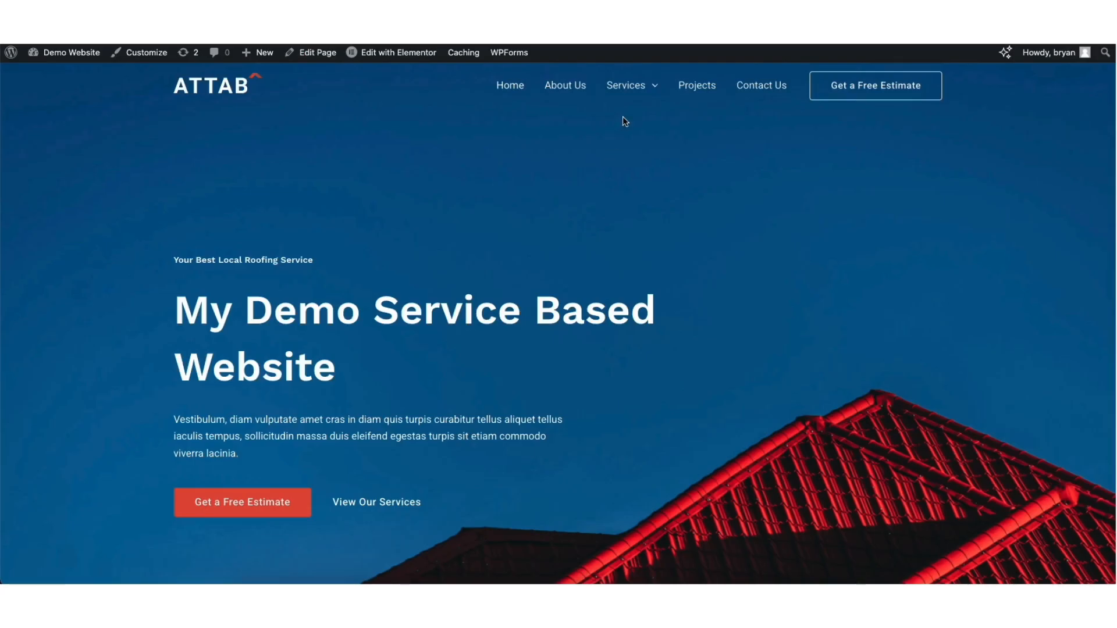
mouse_move(628, 99)
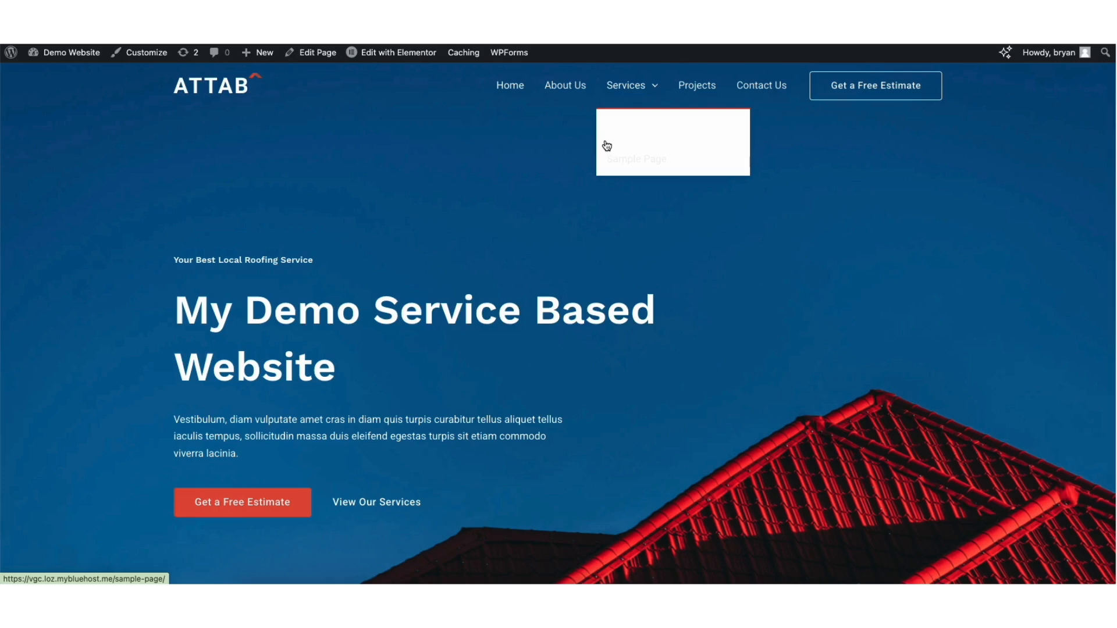
click(147, 54)
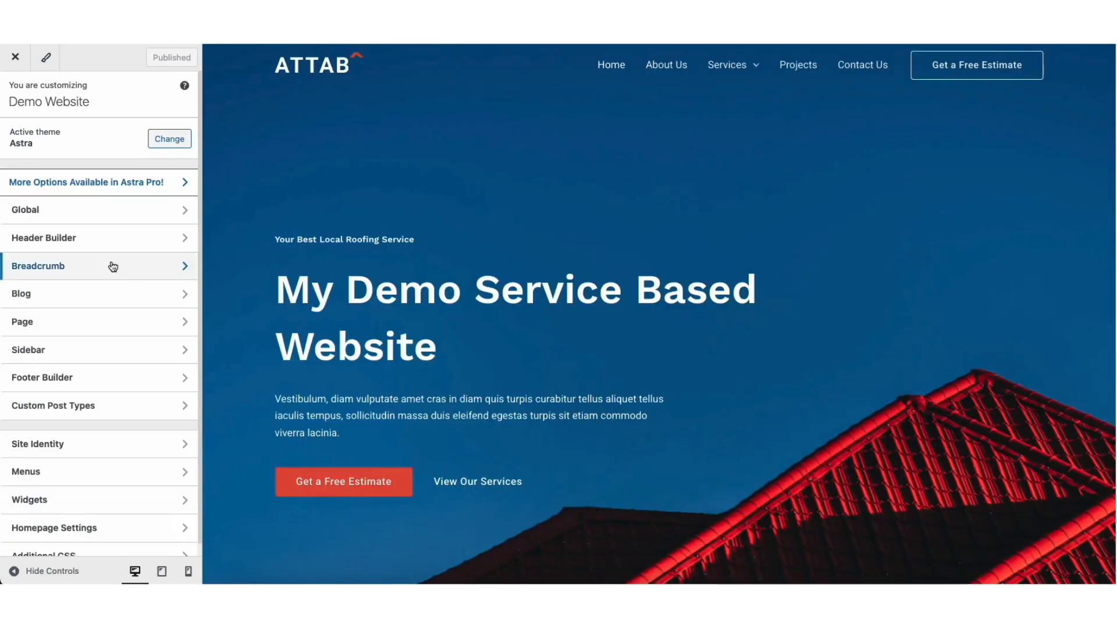
click(100, 241)
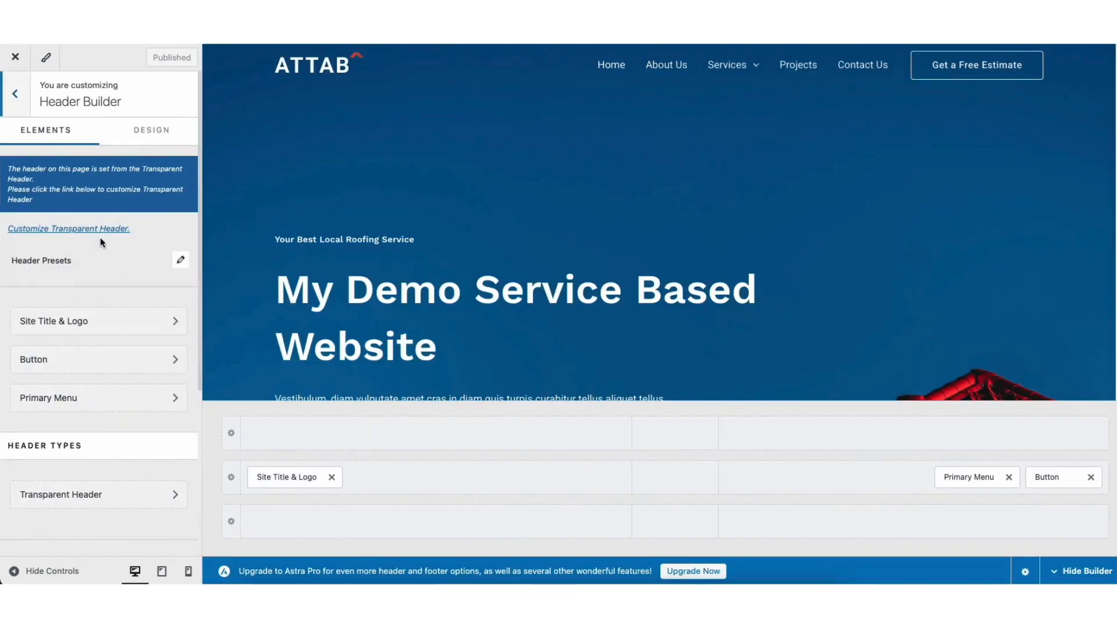
click(92, 495)
click(150, 133)
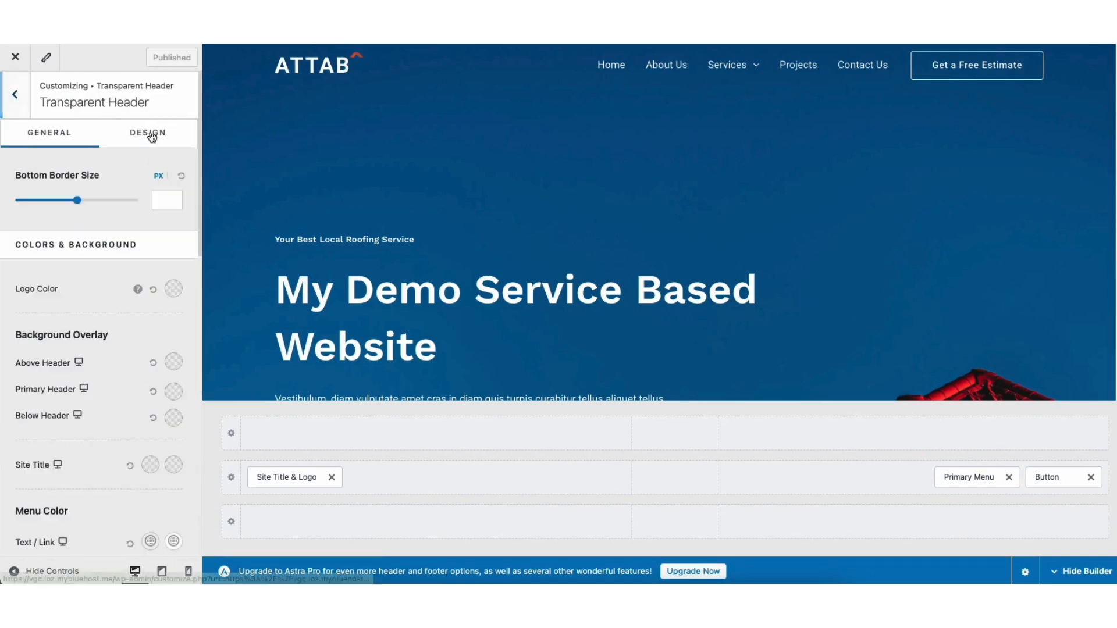
drag(198, 194, 199, 339)
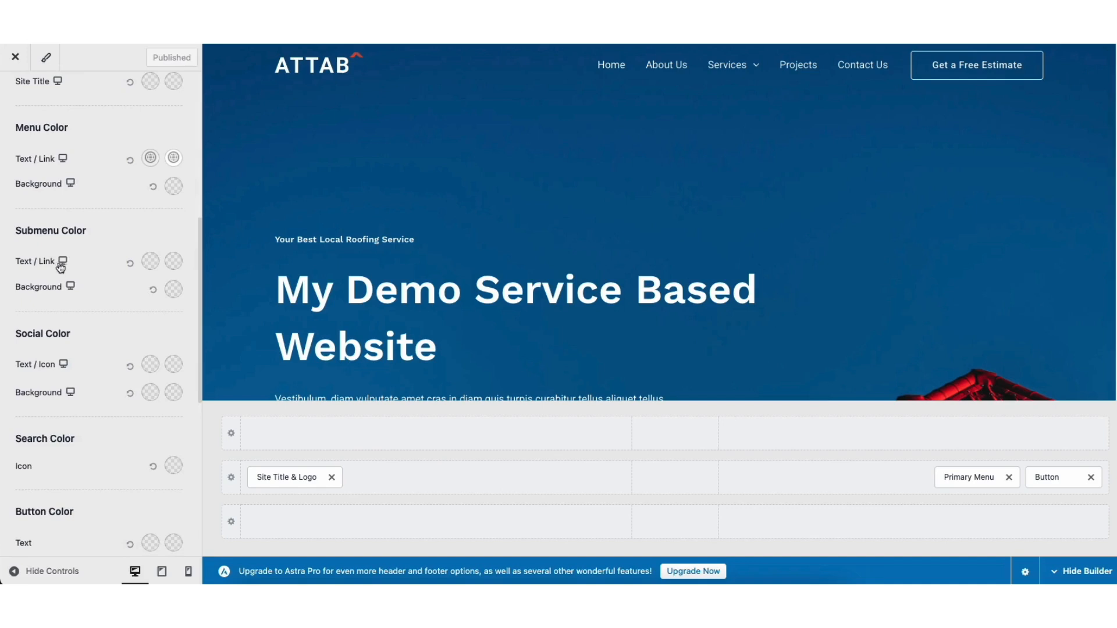
click(151, 262)
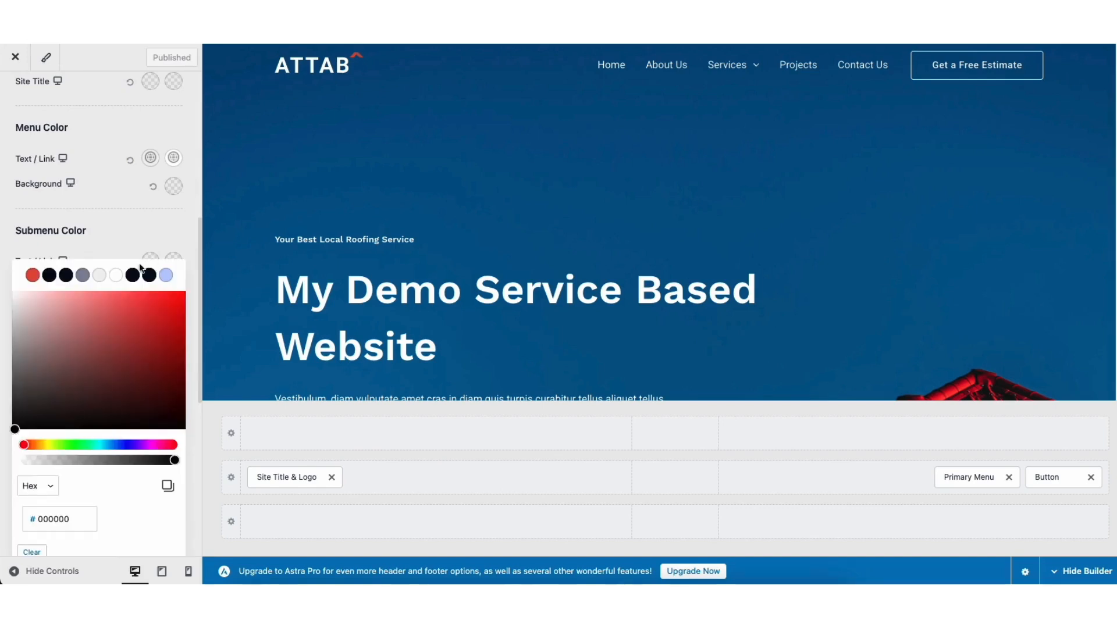
click(49, 275)
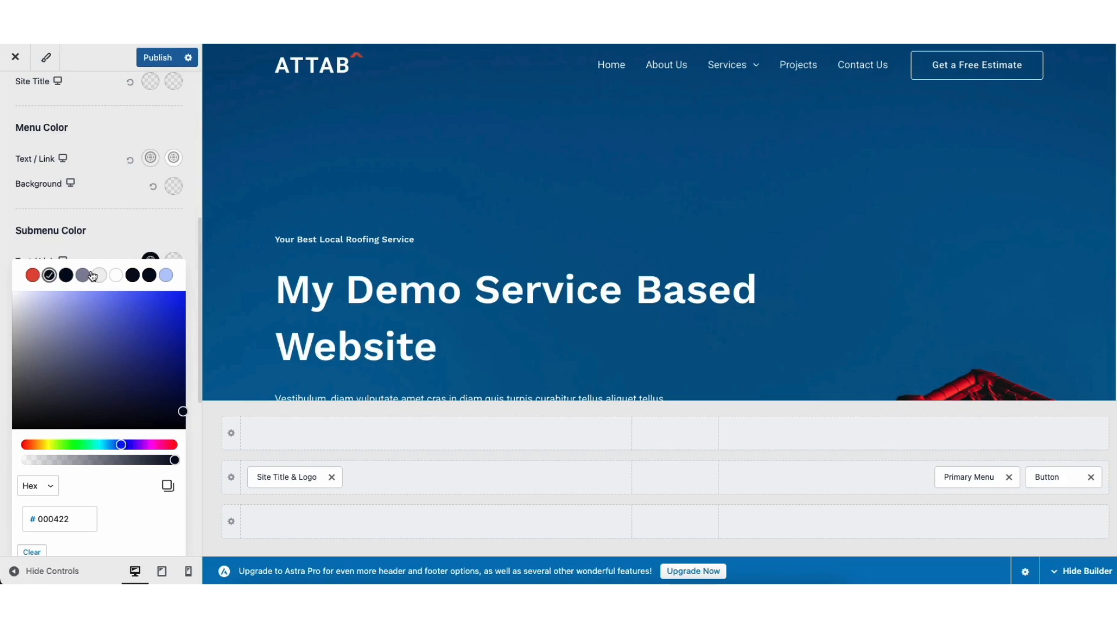
Set the submenu link hover color to red #E65644 and publish the changes
mouse_move(739, 67)
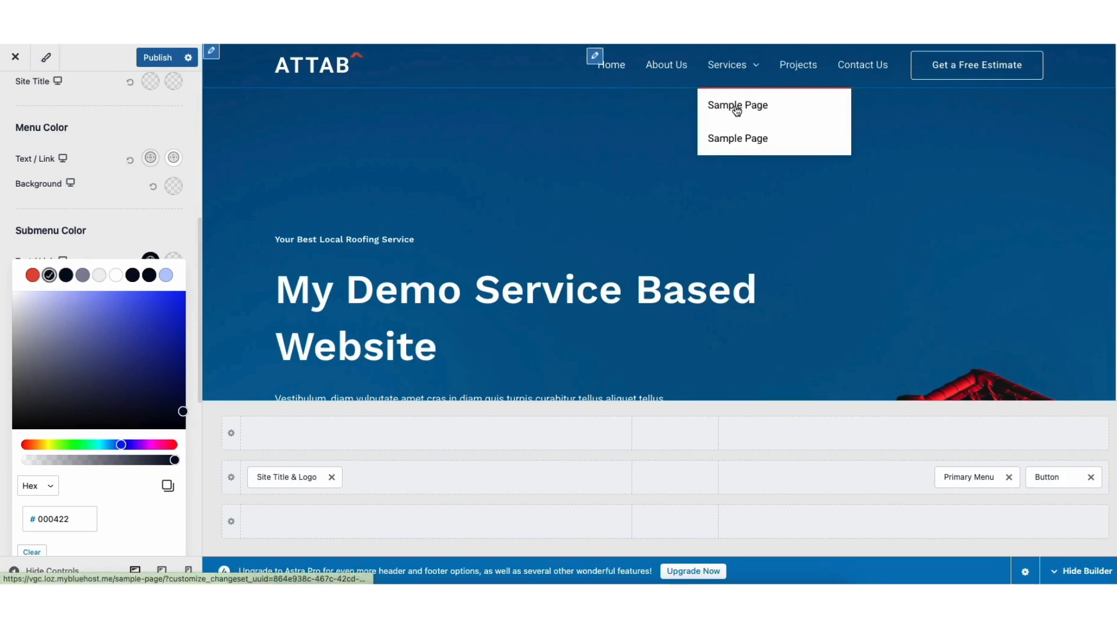
click(130, 241)
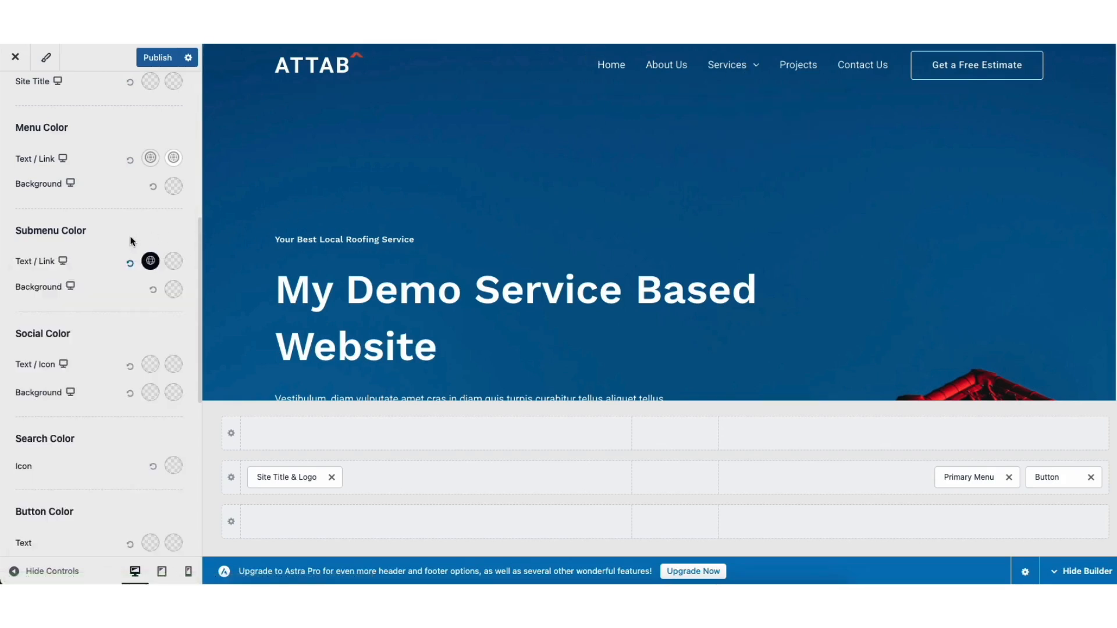
click(173, 262)
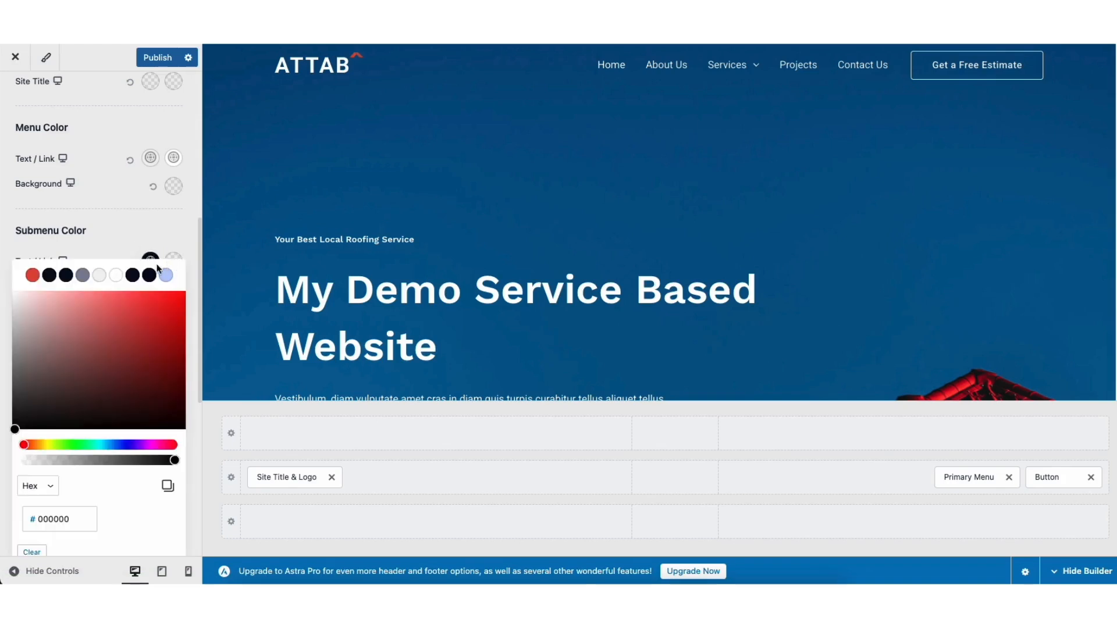
click(33, 275)
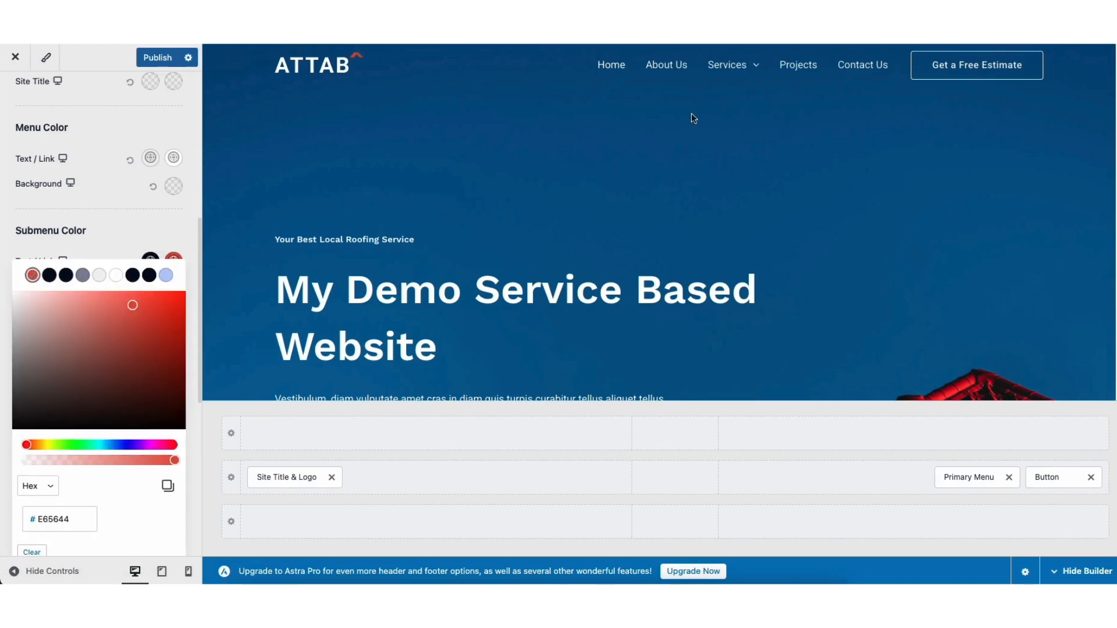
mouse_move(726, 69)
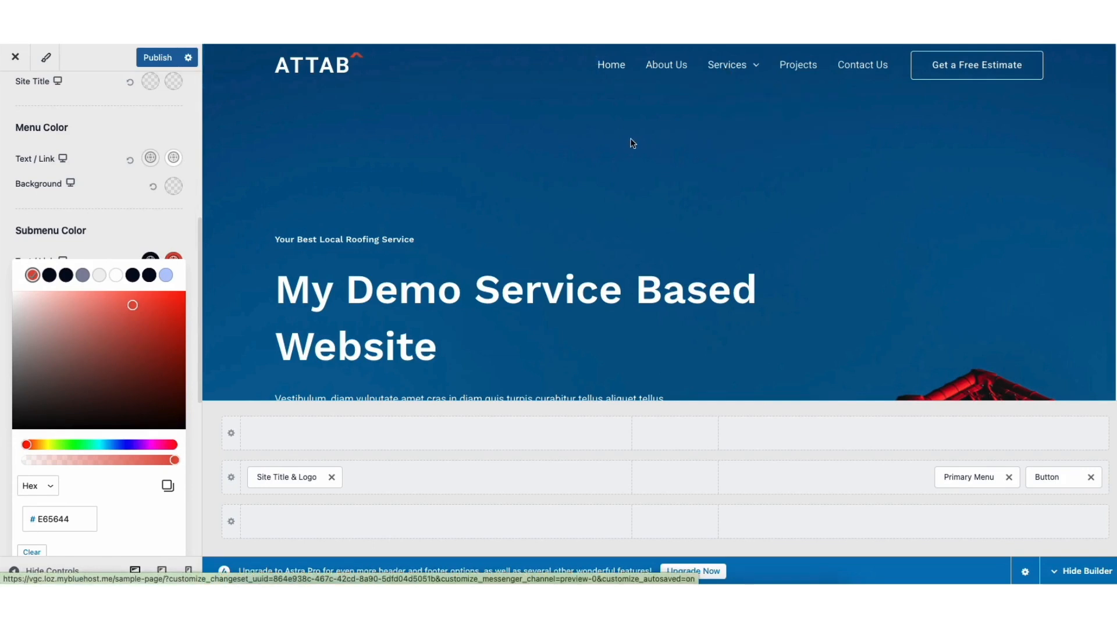
click(155, 56)
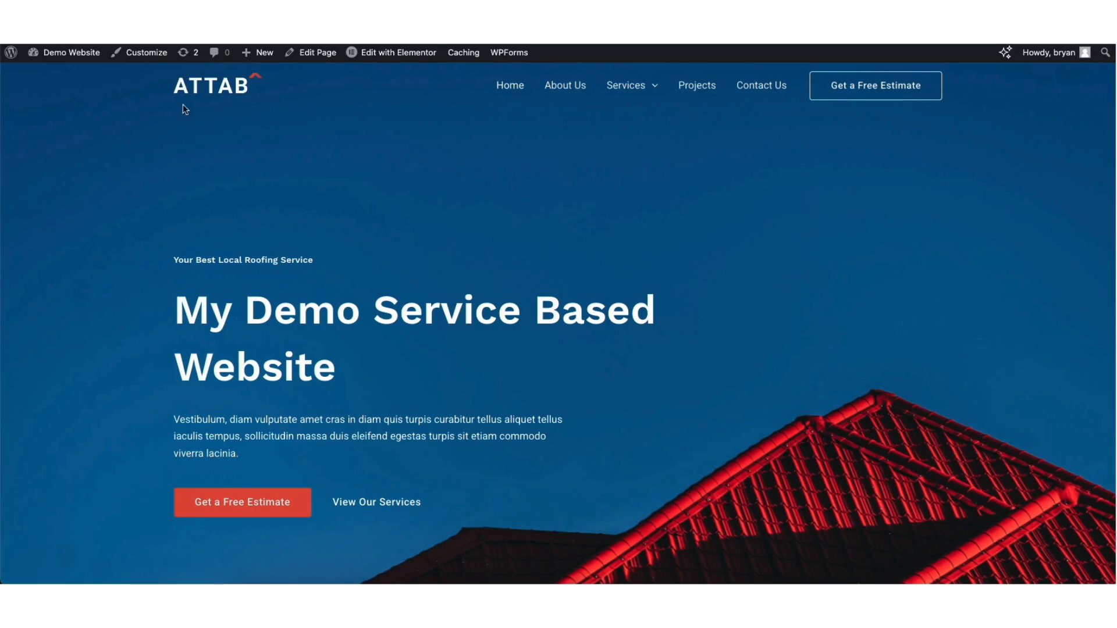
Open the Footer Builder and examine Footer Widget 1's text content and design settings
click(142, 53)
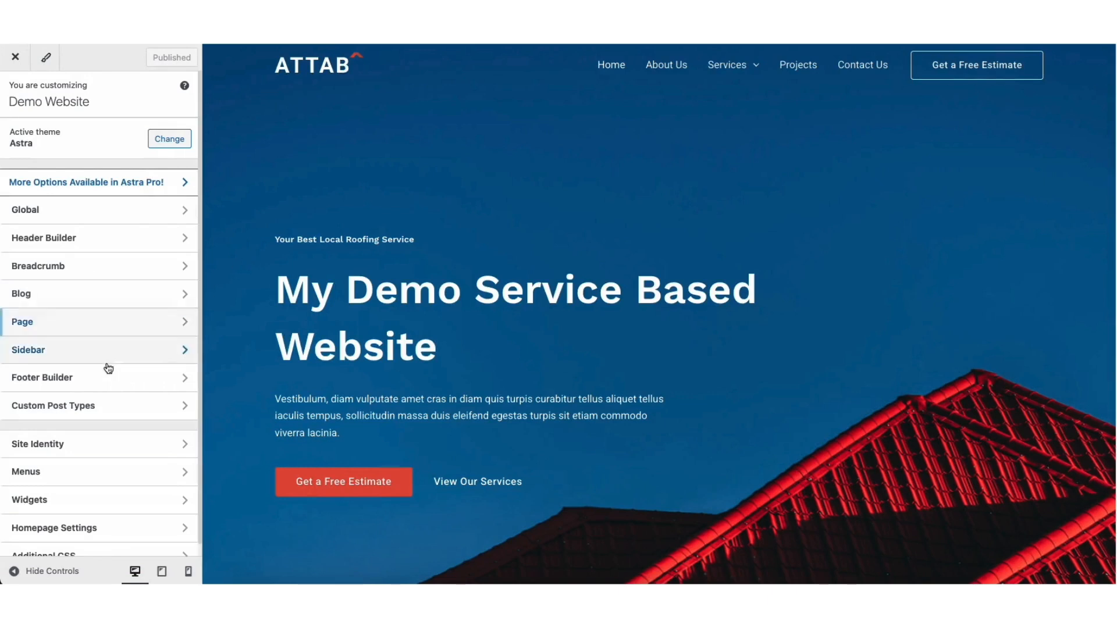
click(87, 379)
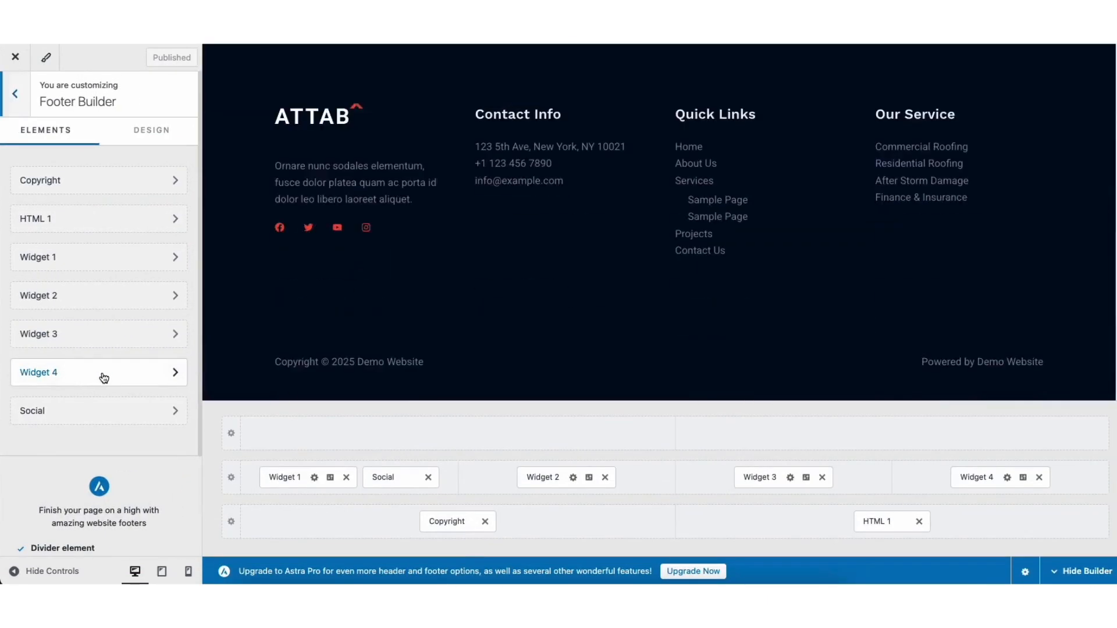
click(287, 167)
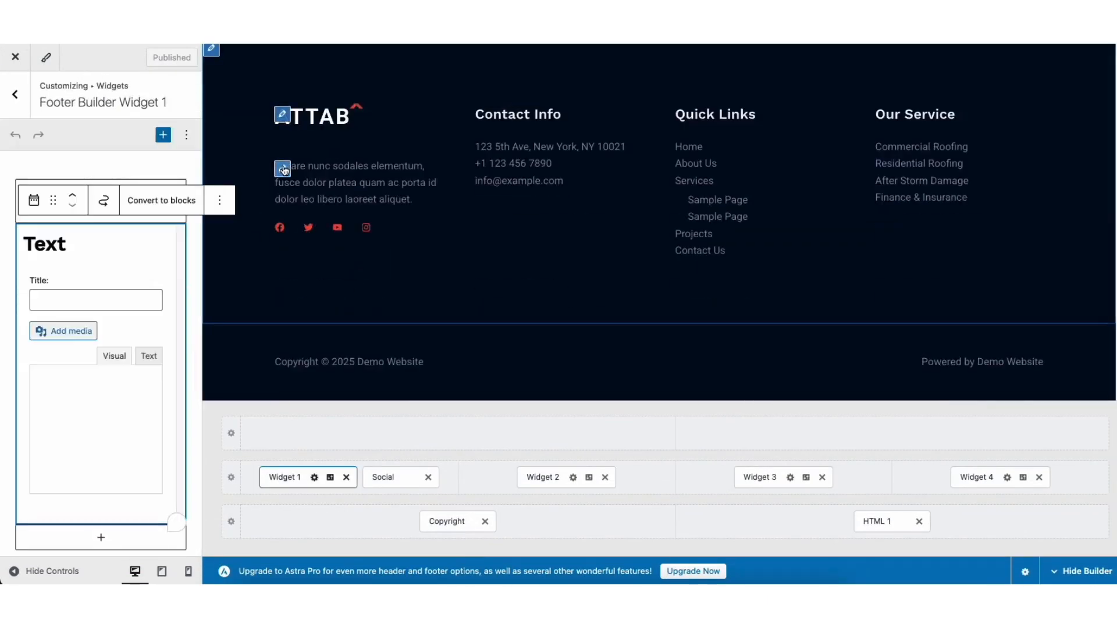
drag(44, 396, 79, 452)
click(84, 428)
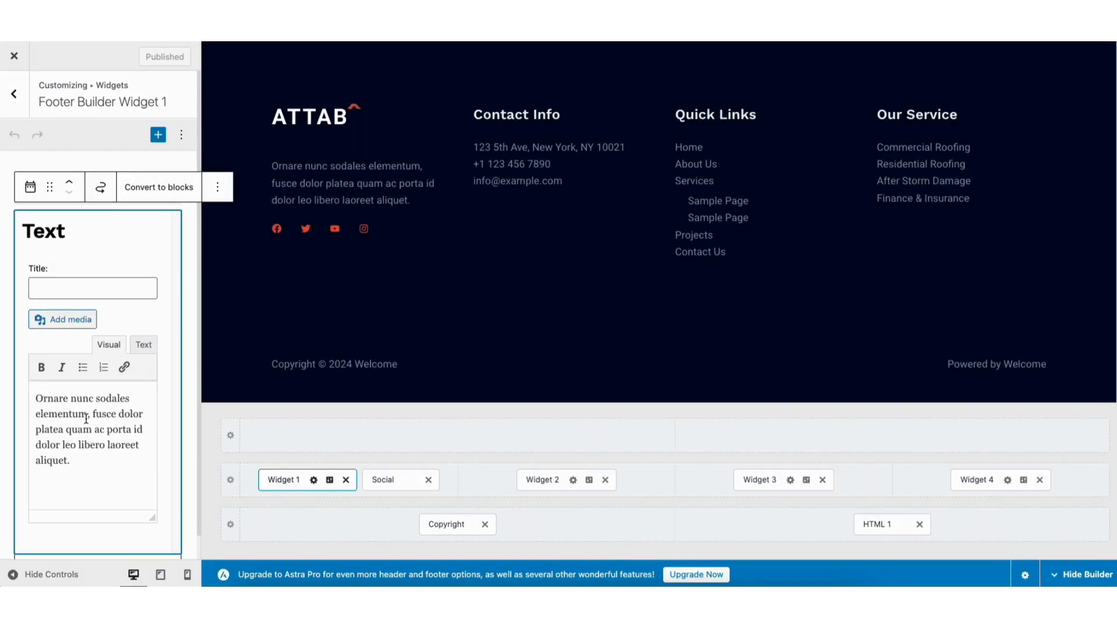
click(330, 481)
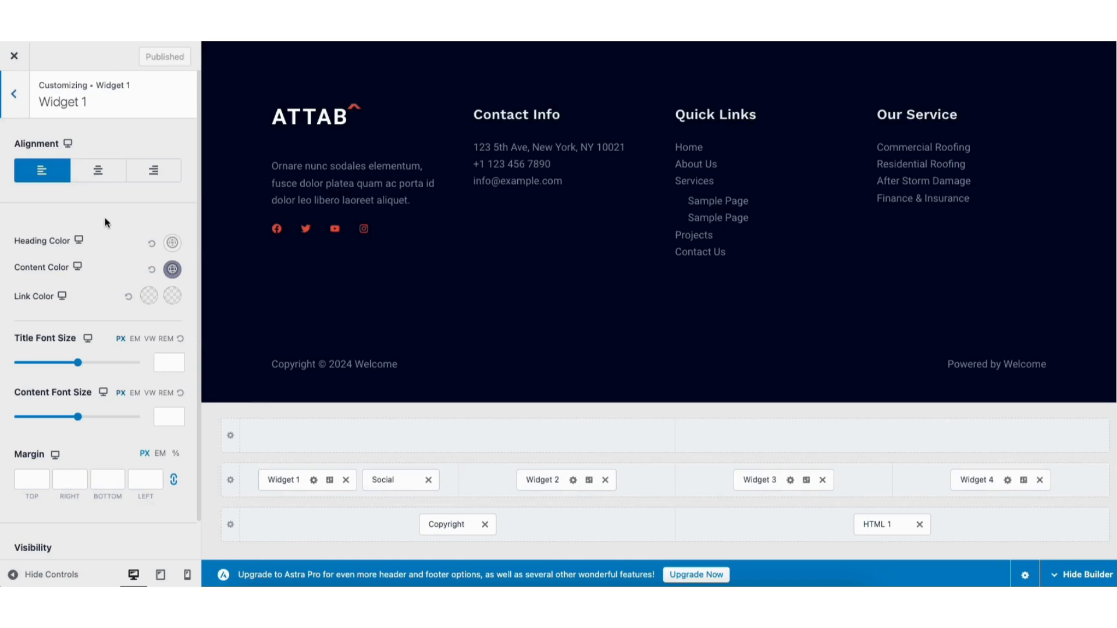
mouse_move(225, 110)
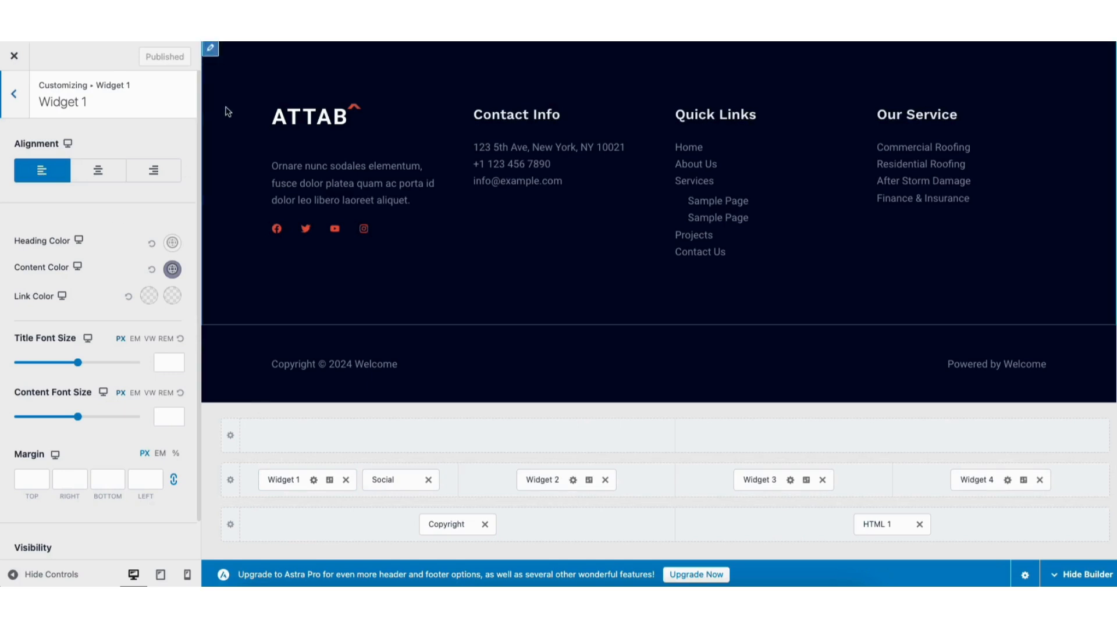
Change the primary footer row to a two-column layout
click(211, 49)
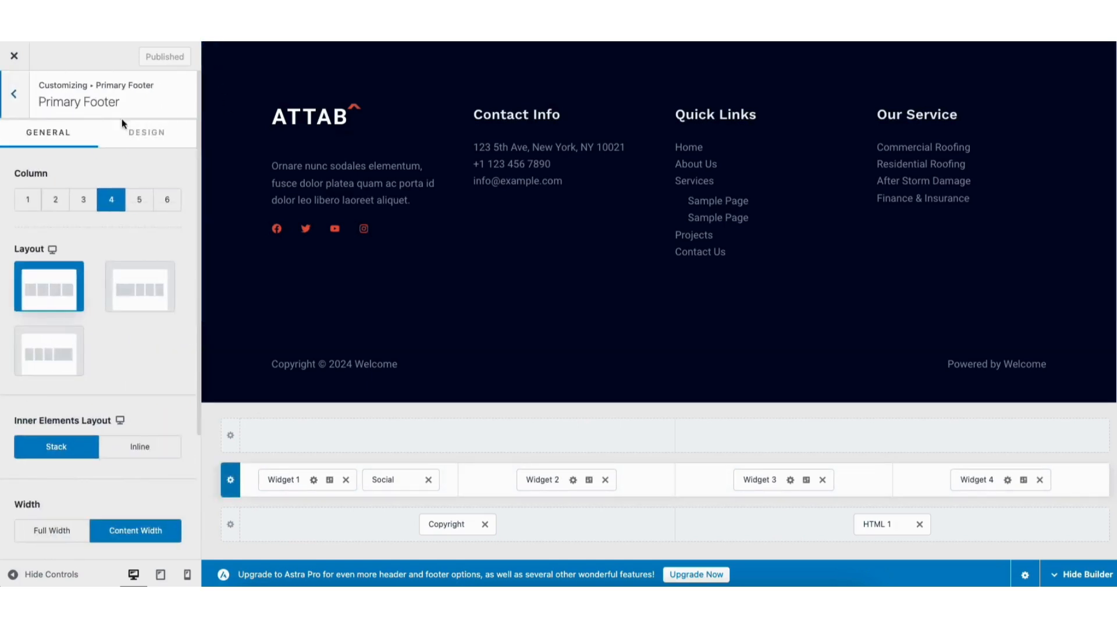
click(83, 201)
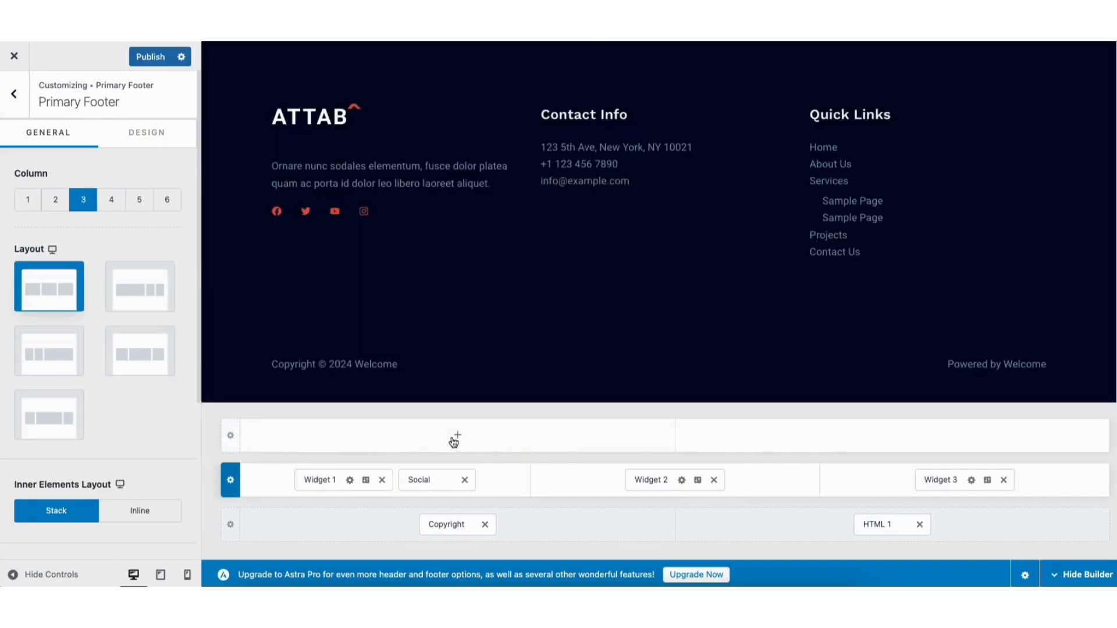
click(454, 436)
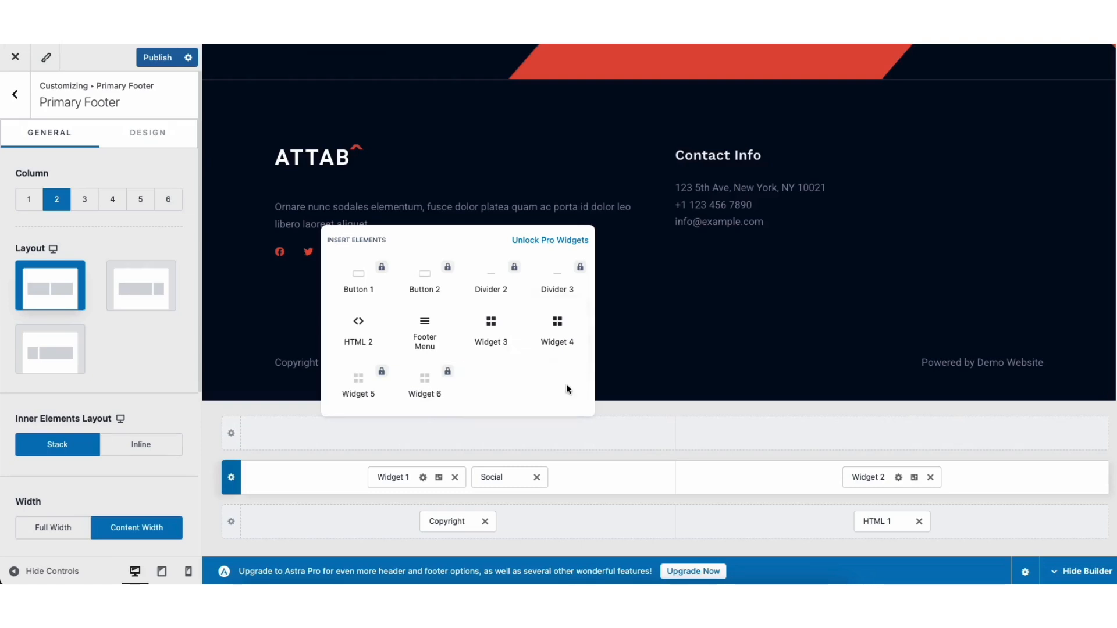
click(575, 452)
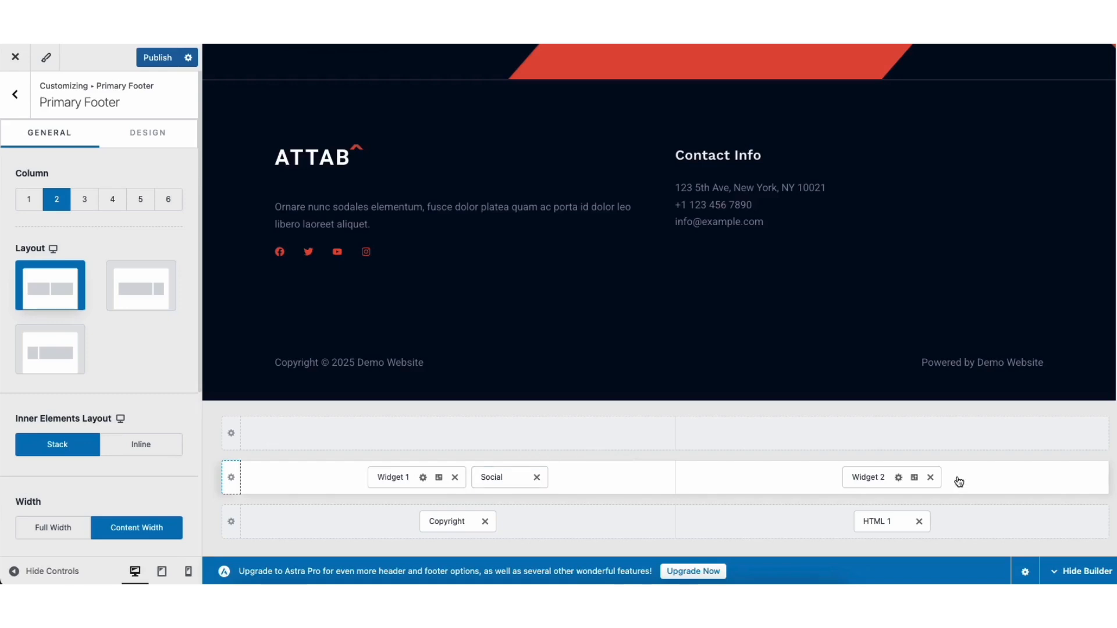
Remove the Get a Free Estimate button element from the header builder's main row
drag(1113, 384, 1109, 51)
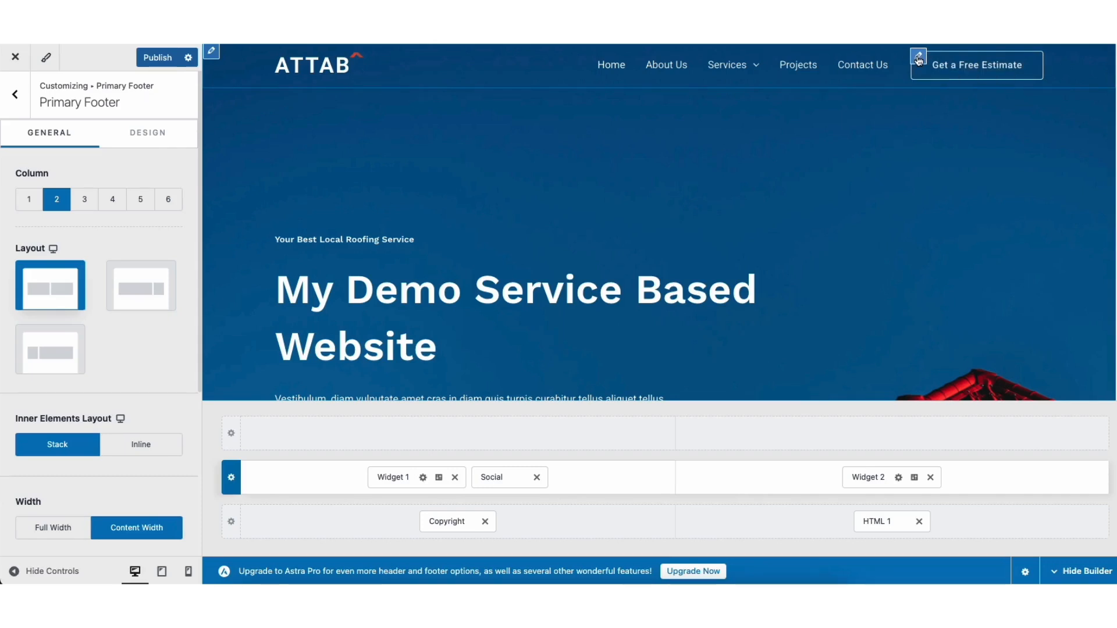
click(919, 60)
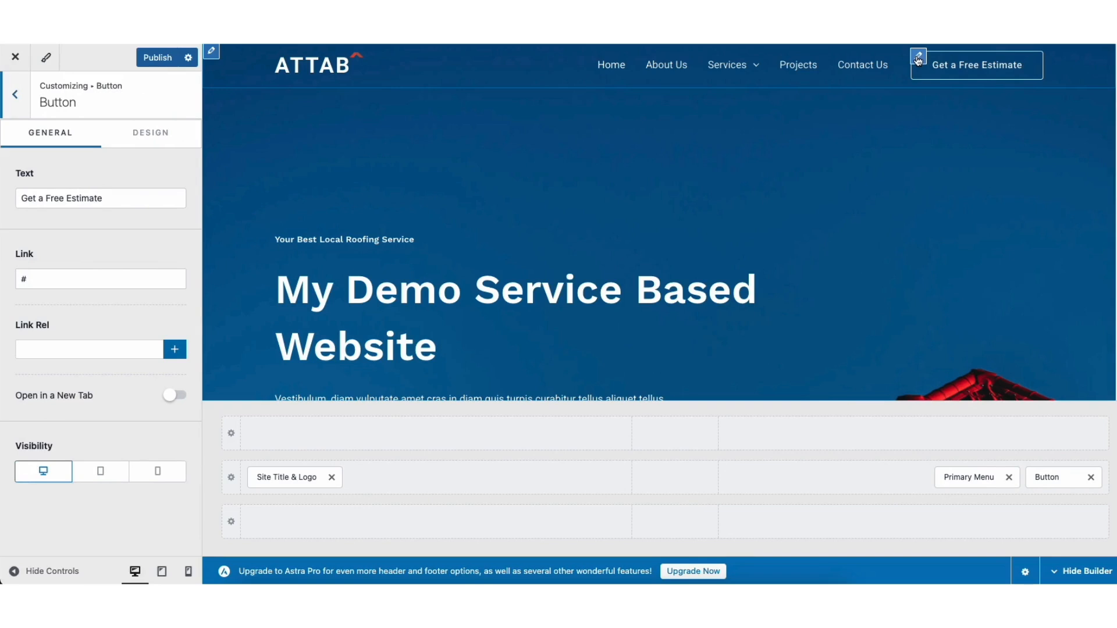
drag(18, 198, 107, 260)
click(109, 242)
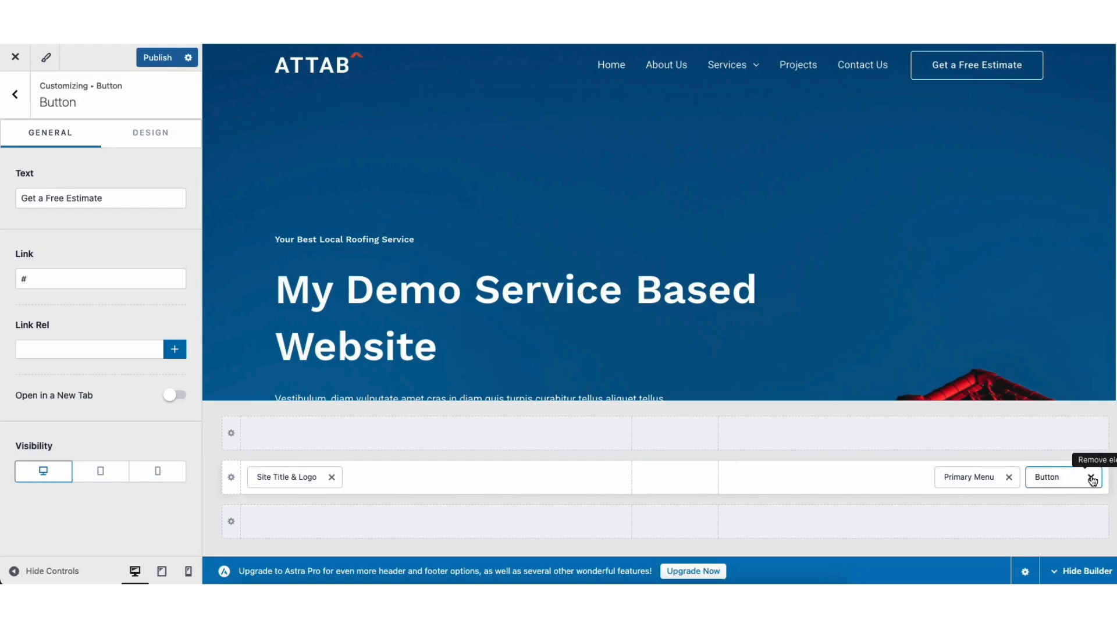
click(1092, 478)
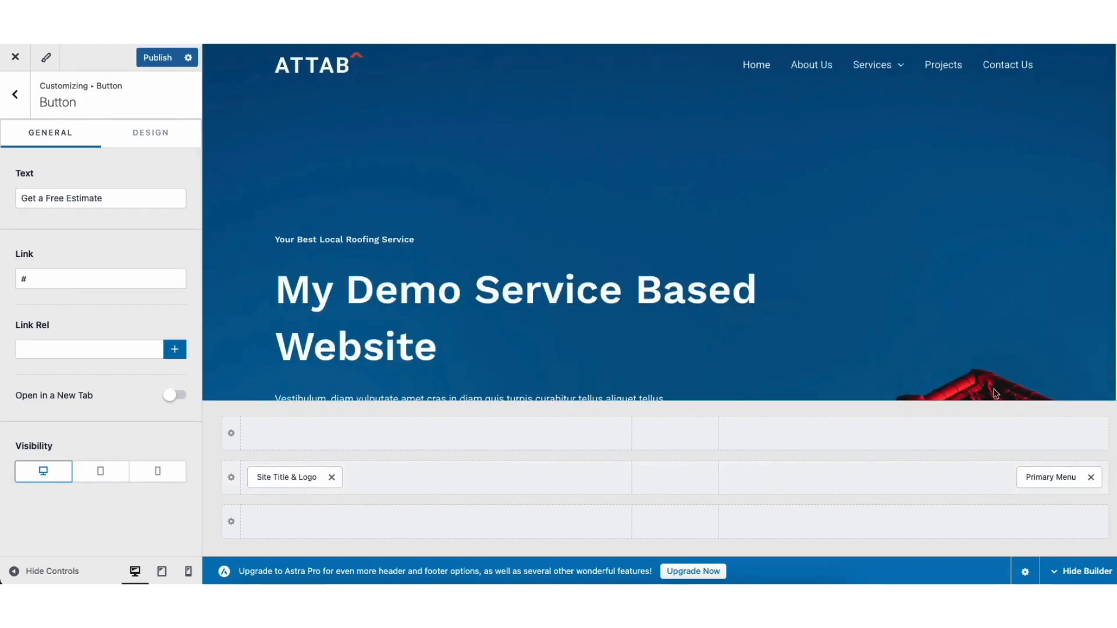
drag(1032, 476, 1005, 494)
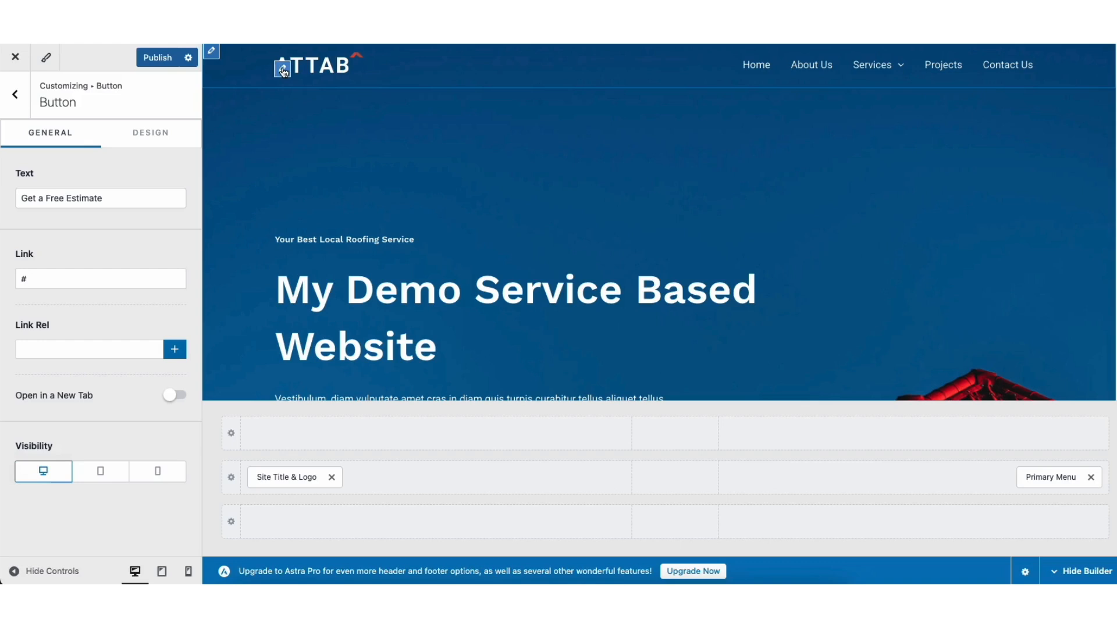
Open the header logo settings and examine its general and design options, then the Site Identity panel
click(283, 69)
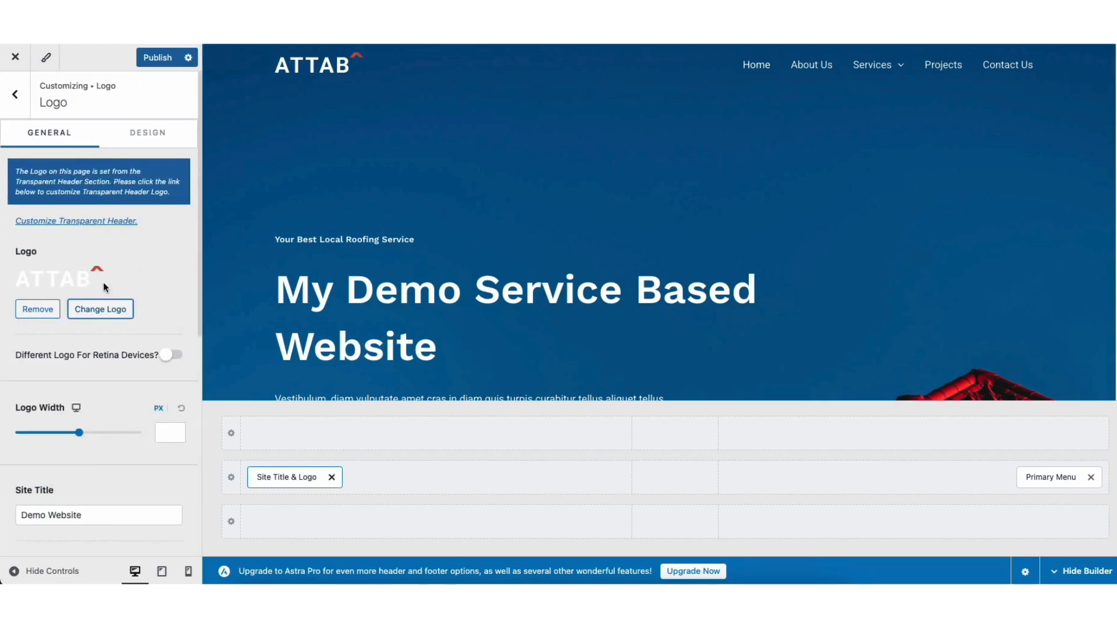
drag(199, 222, 201, 368)
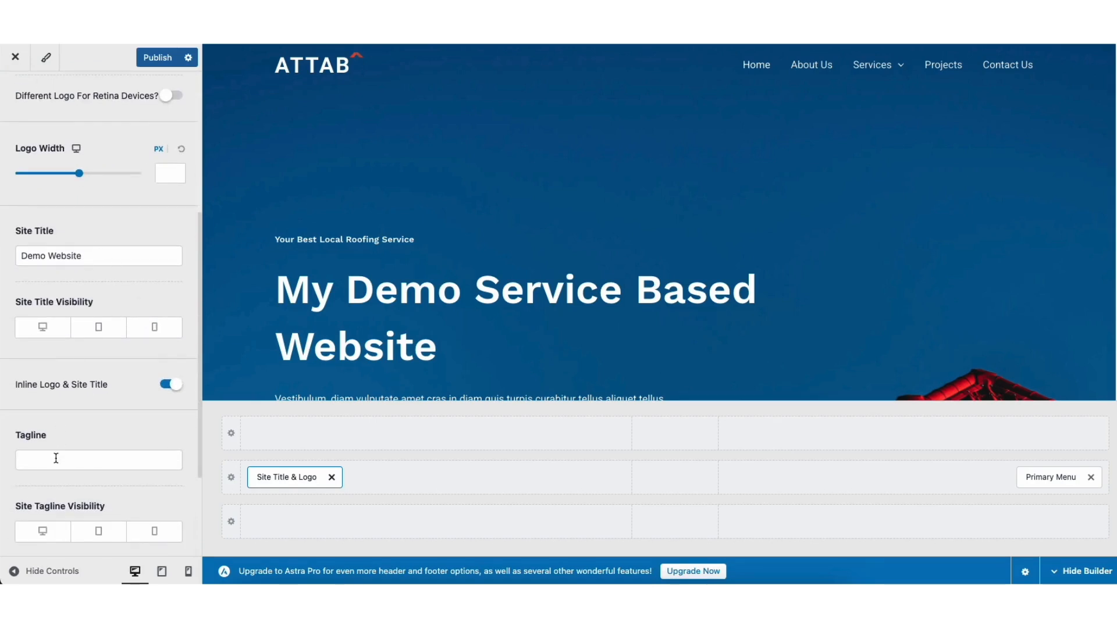
drag(198, 428, 205, 253)
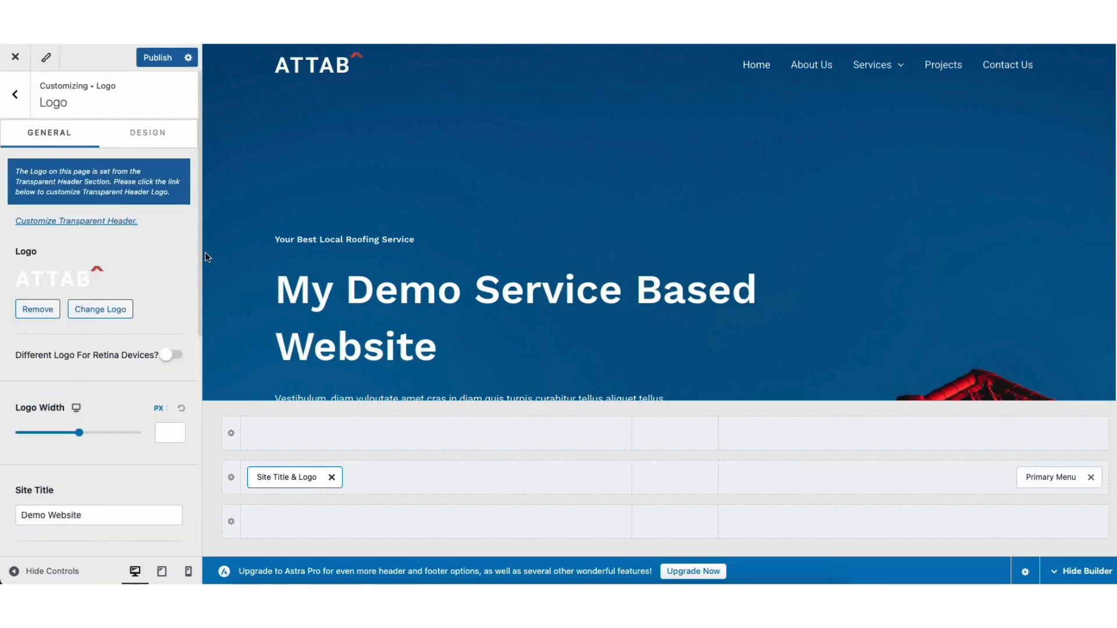
click(149, 133)
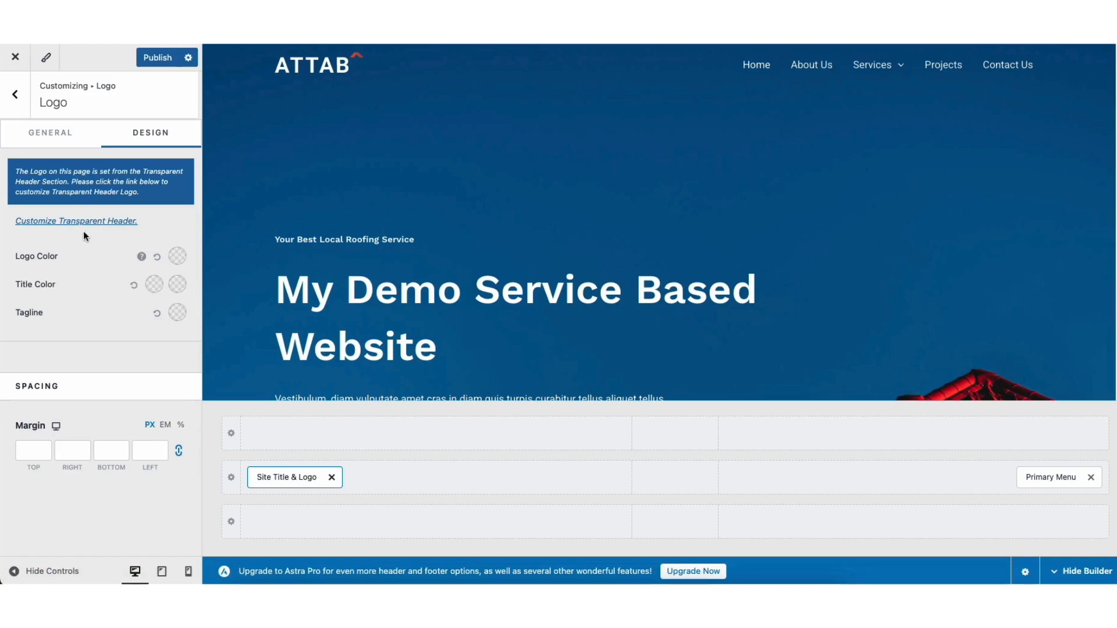
click(17, 98)
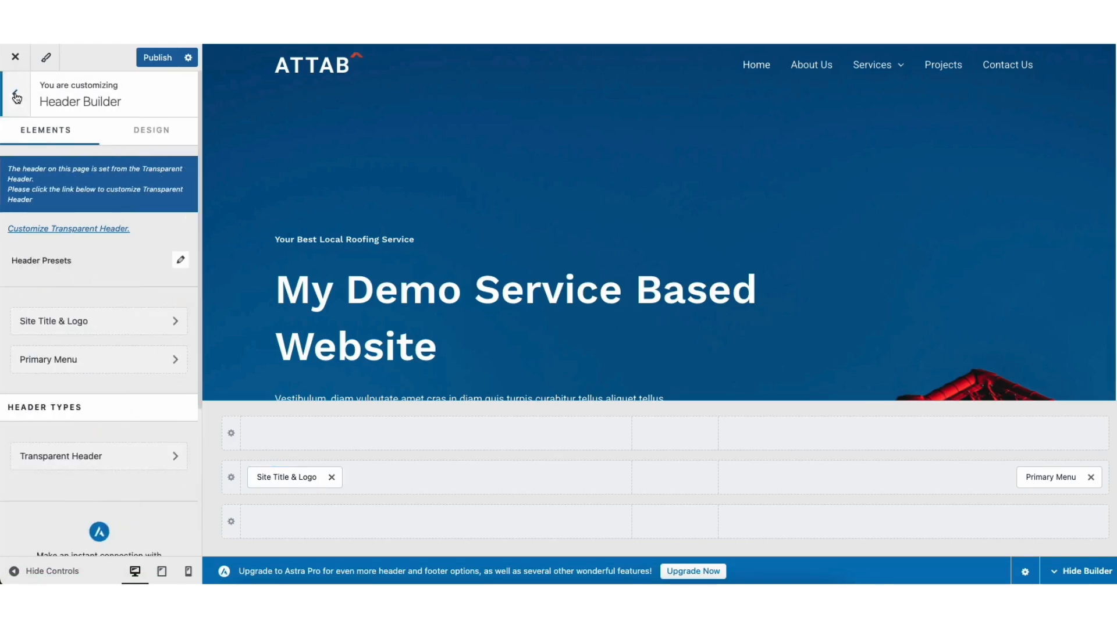
click(17, 97)
click(60, 446)
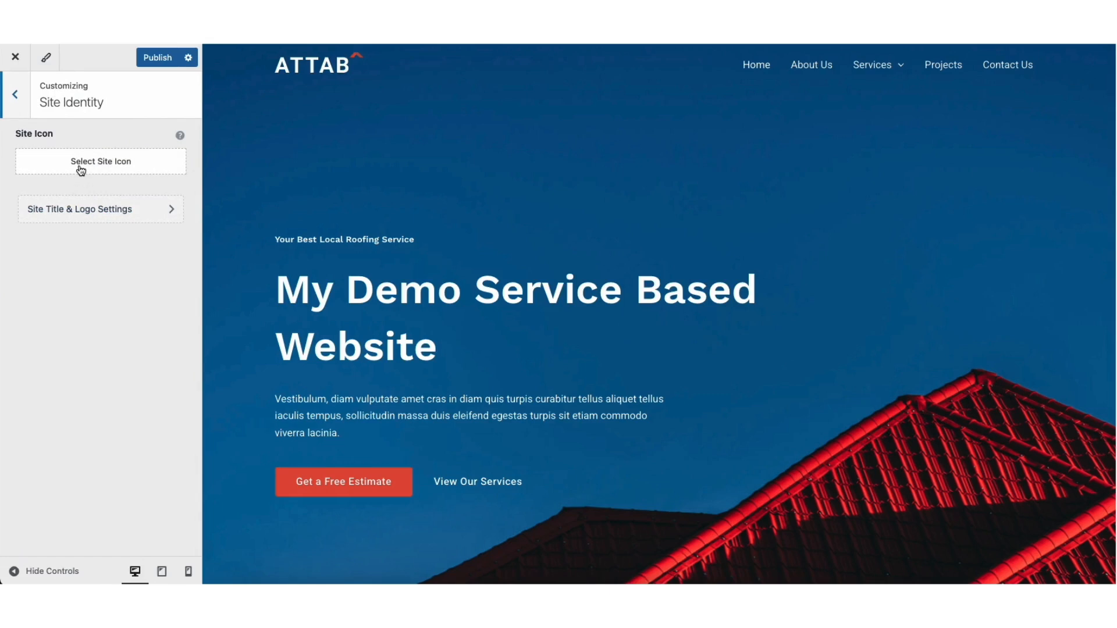
click(15, 95)
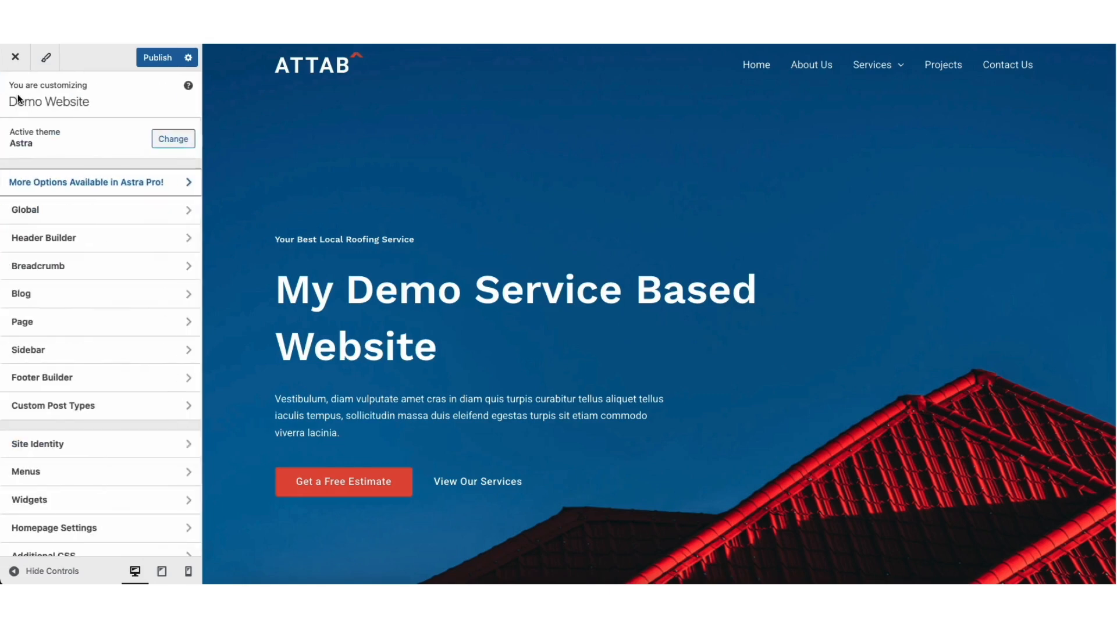
Browse the Global customizer settings for typography, colors and buttons
click(62, 216)
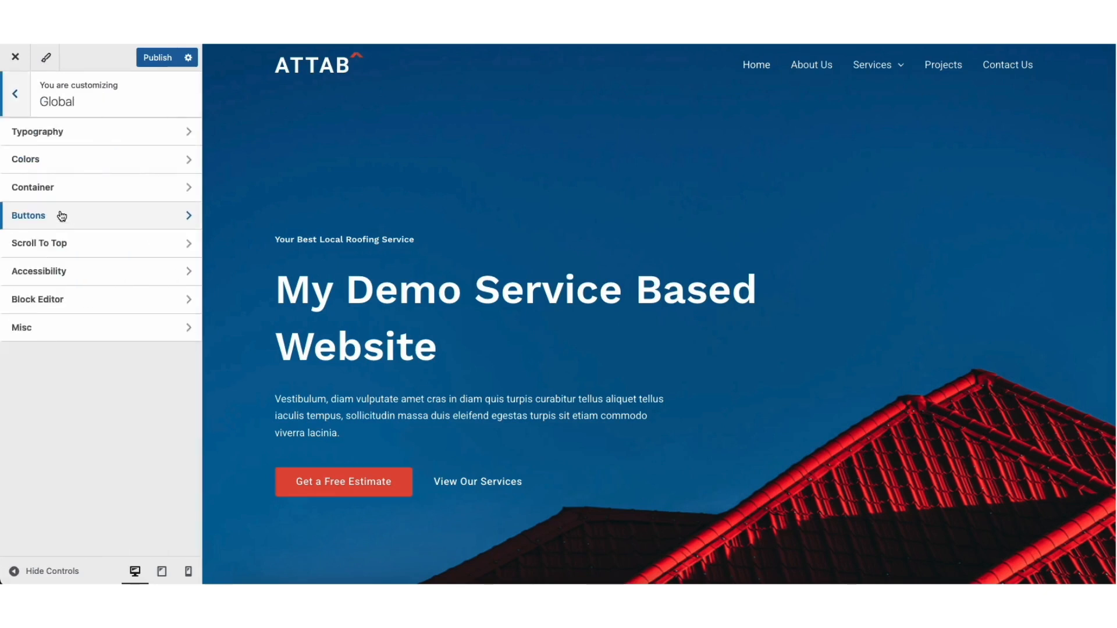
click(77, 131)
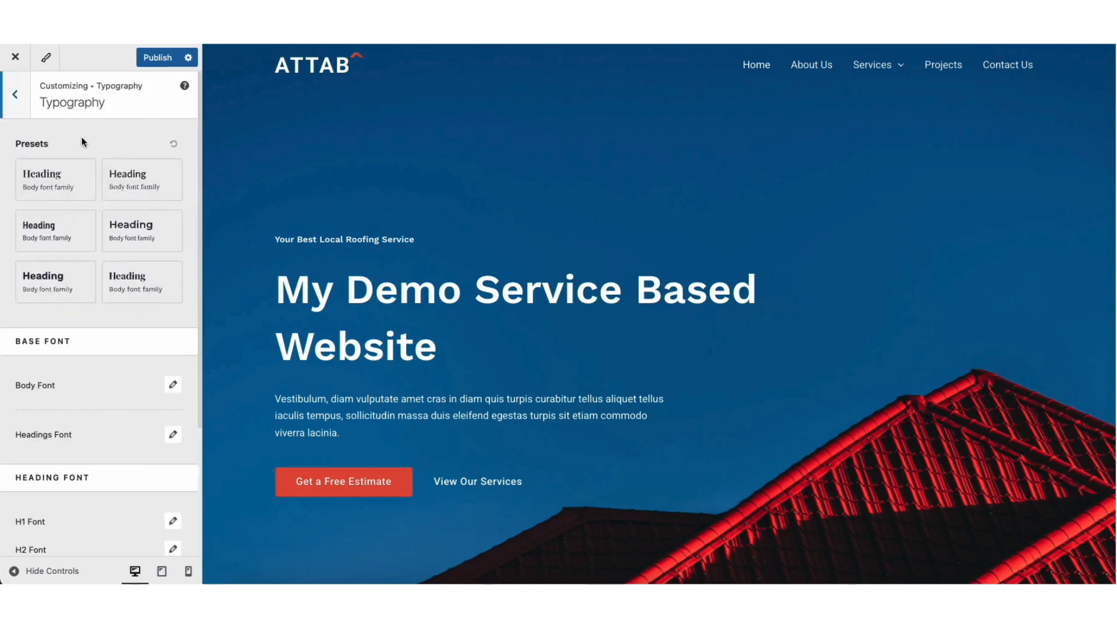
click(15, 94)
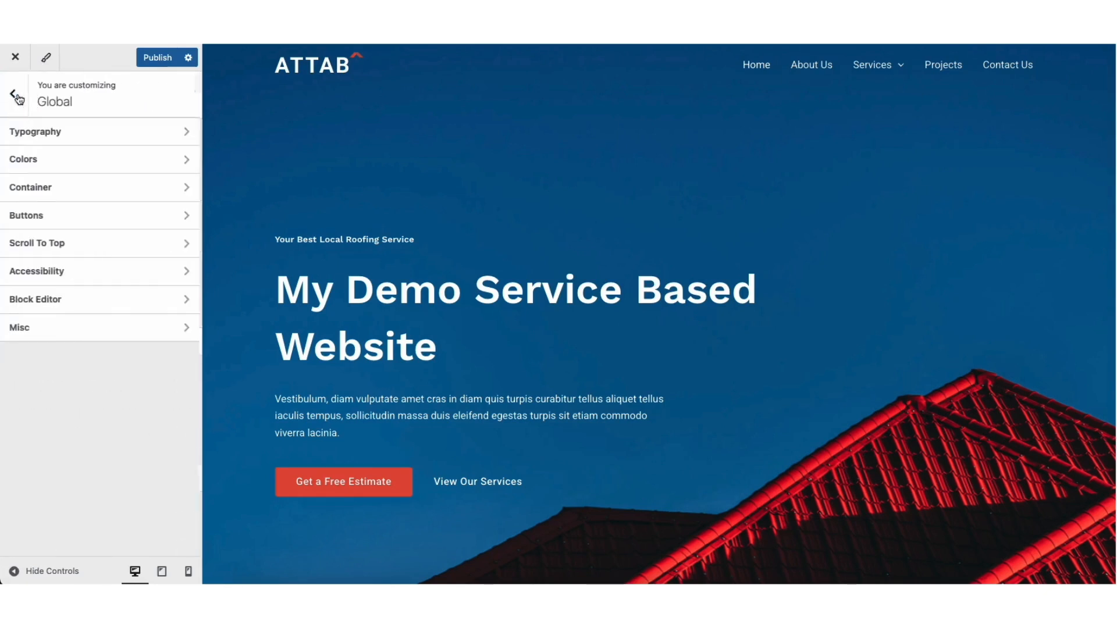
click(44, 159)
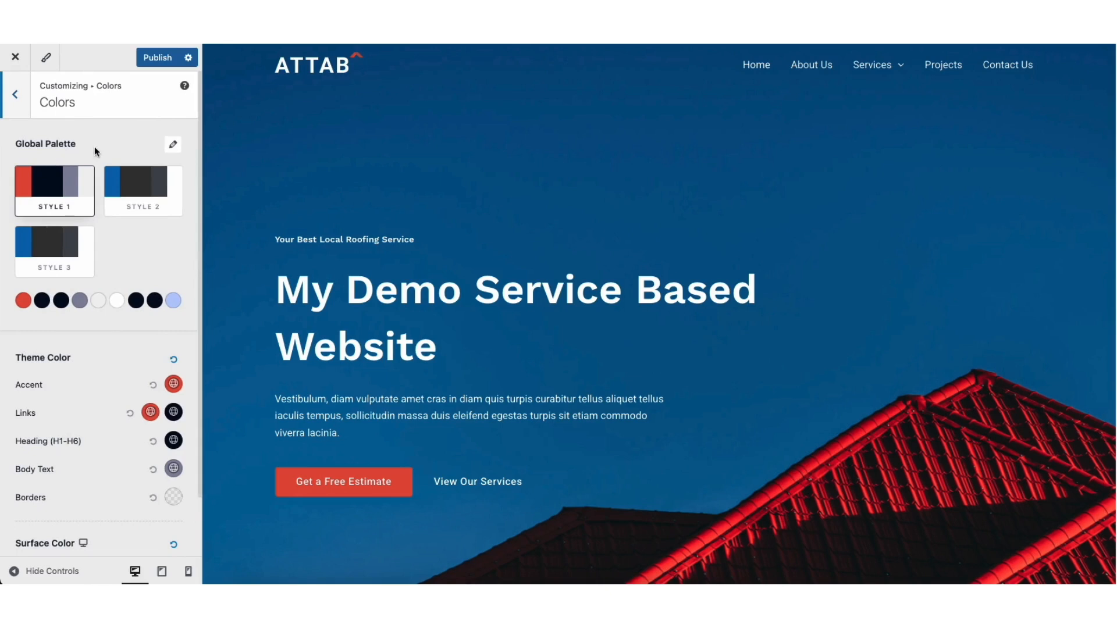
click(15, 94)
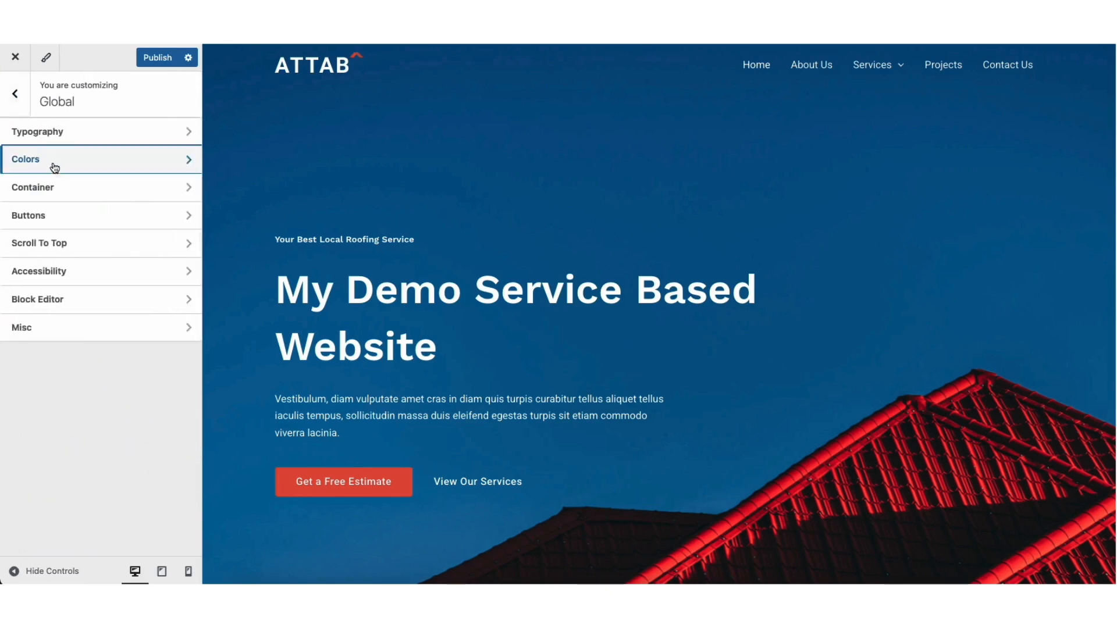
click(61, 217)
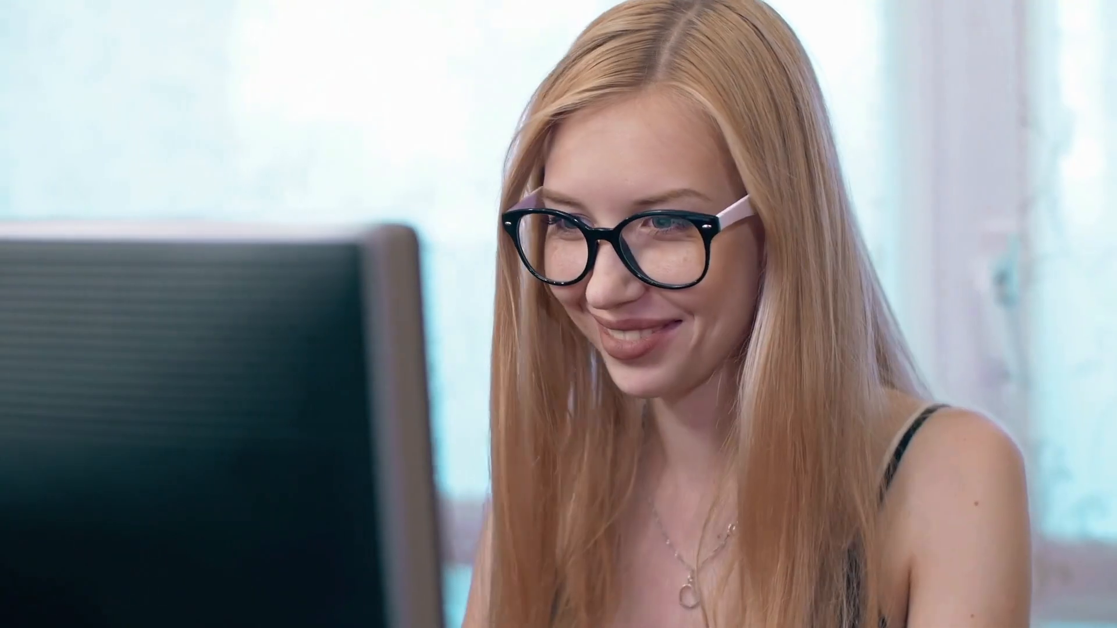
scroll(558, 308, down, 8)
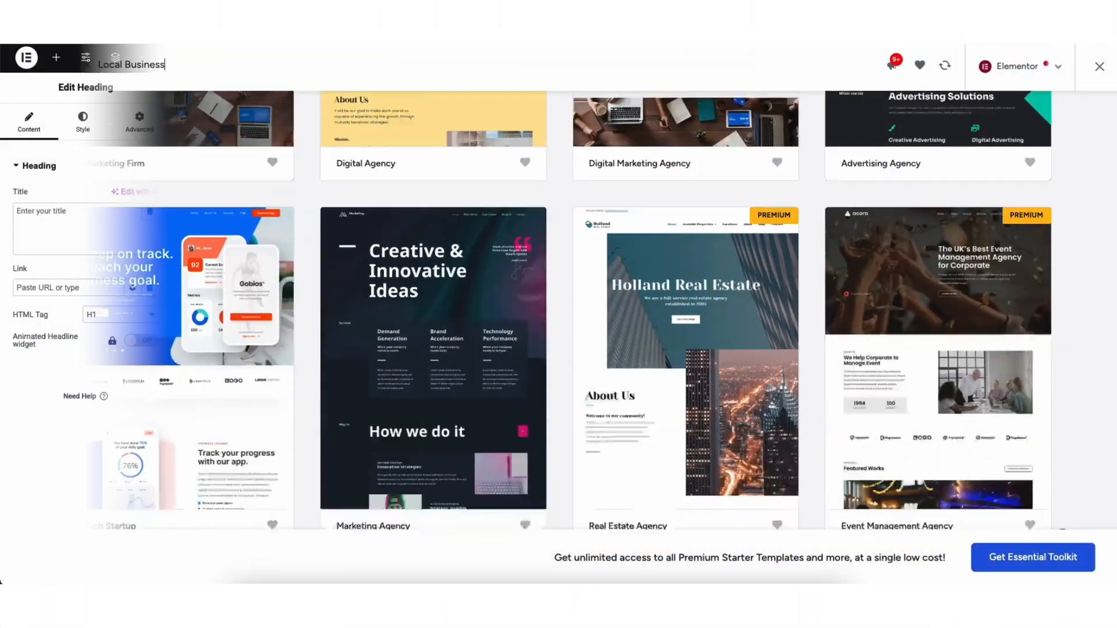
Retype the hero heading as My Demo Servic and a section heading as This is in Elementor
text(My Demo)
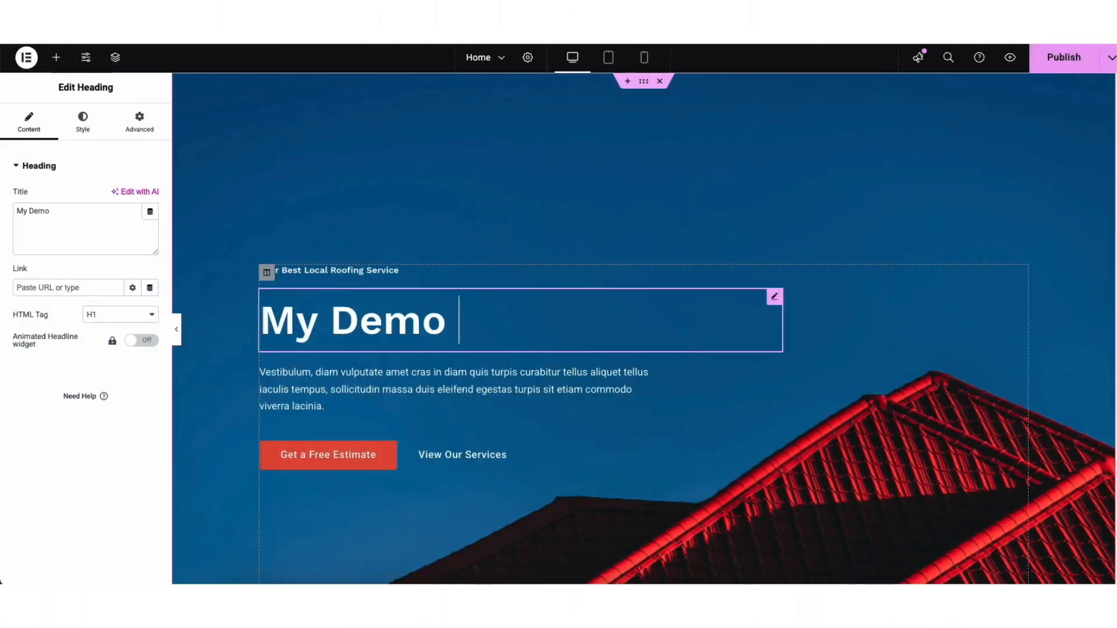
text( Servic)
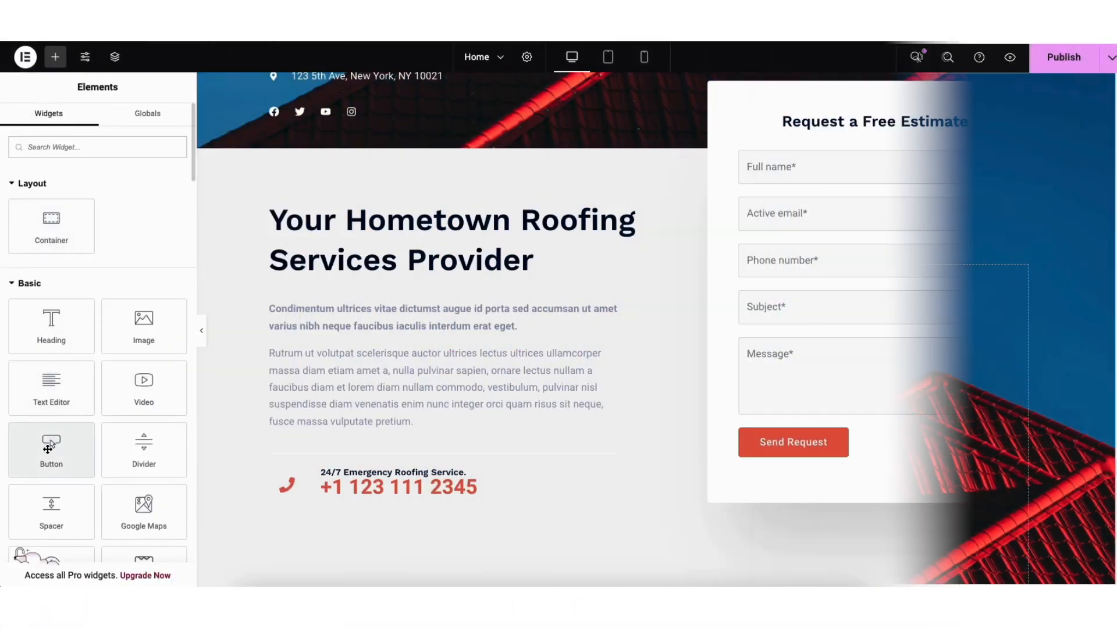
drag(51, 448, 329, 428)
drag(329, 428, 329, 427)
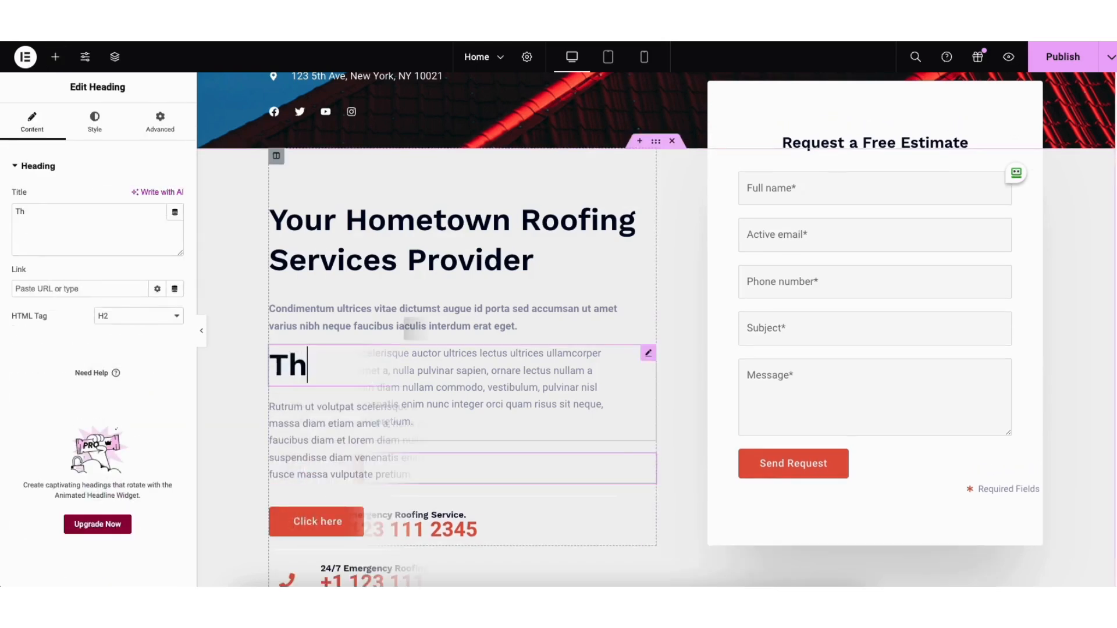
text(is is)
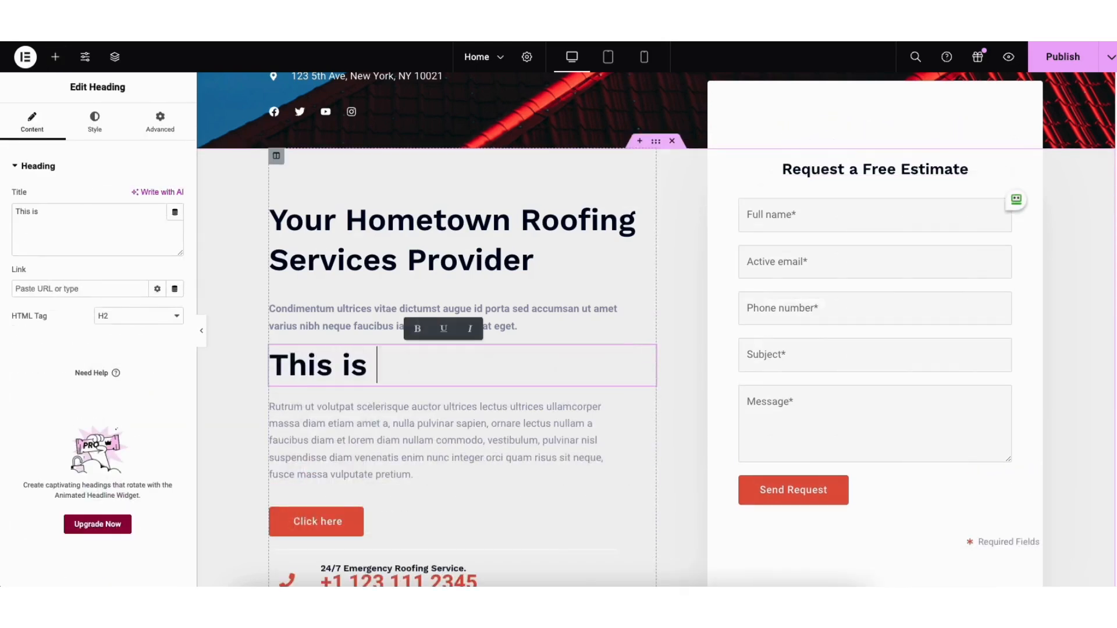